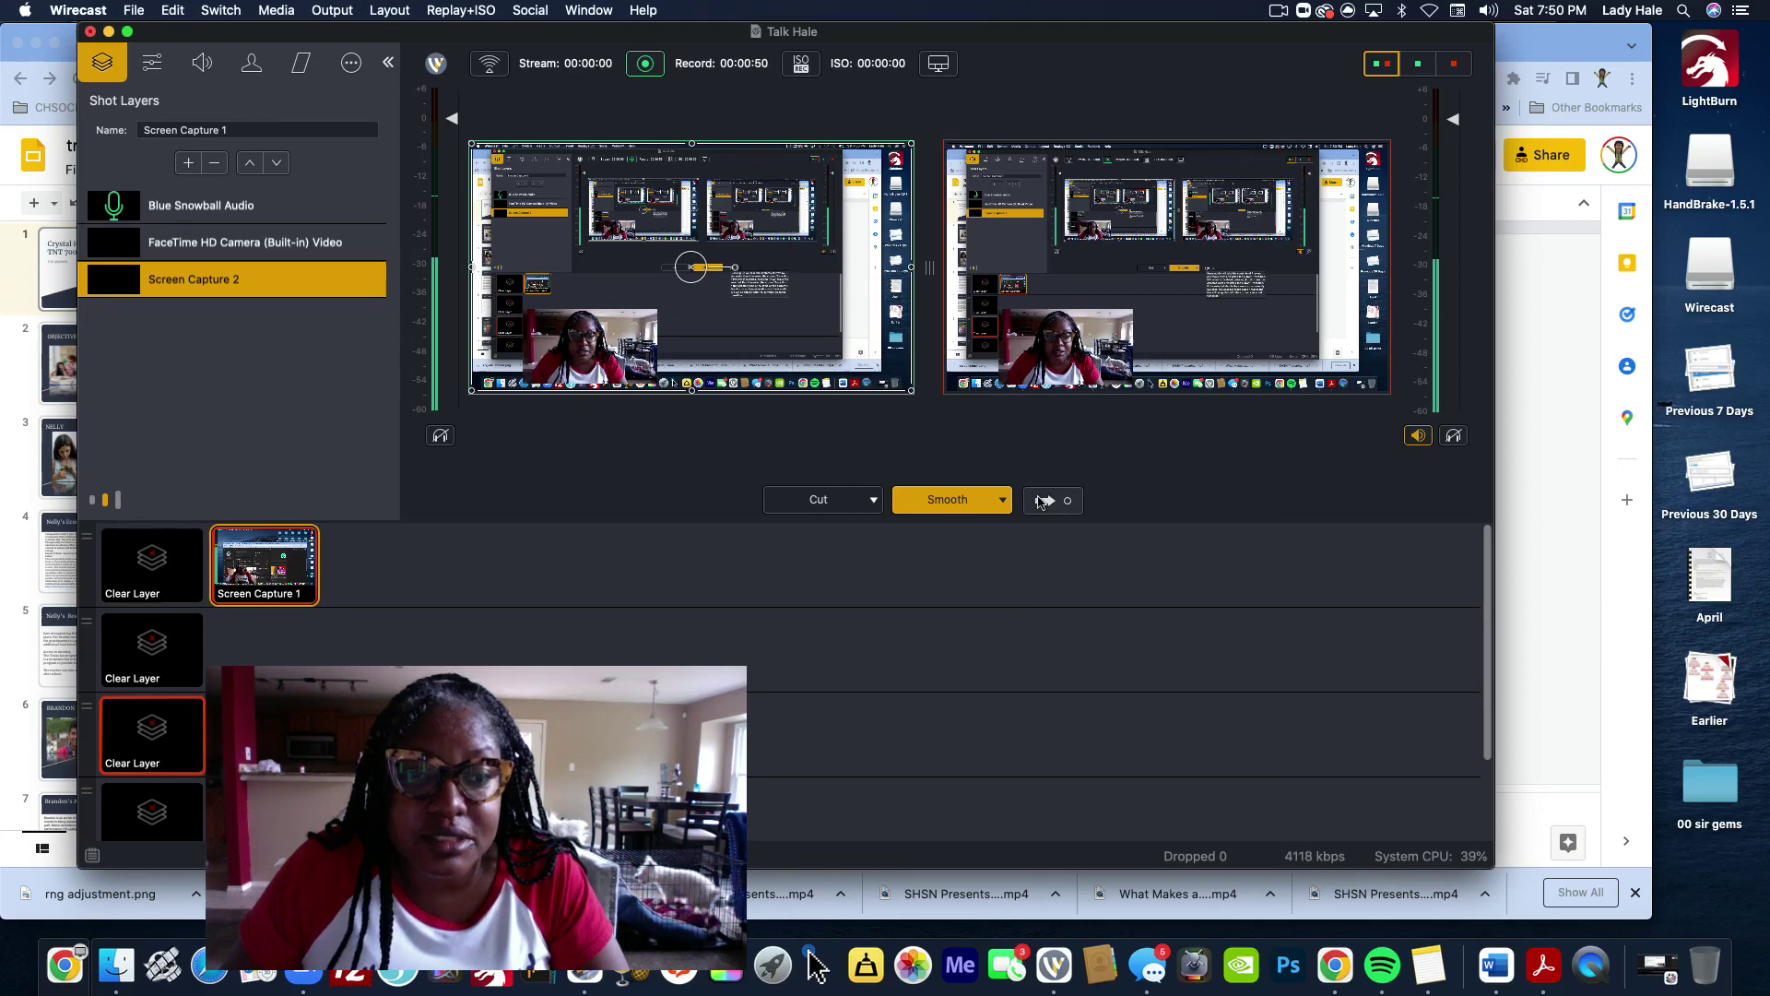
Bring the tnt700.2 pbp Google Slides deck in Chrome to the front of Wirecast
click(1529, 334)
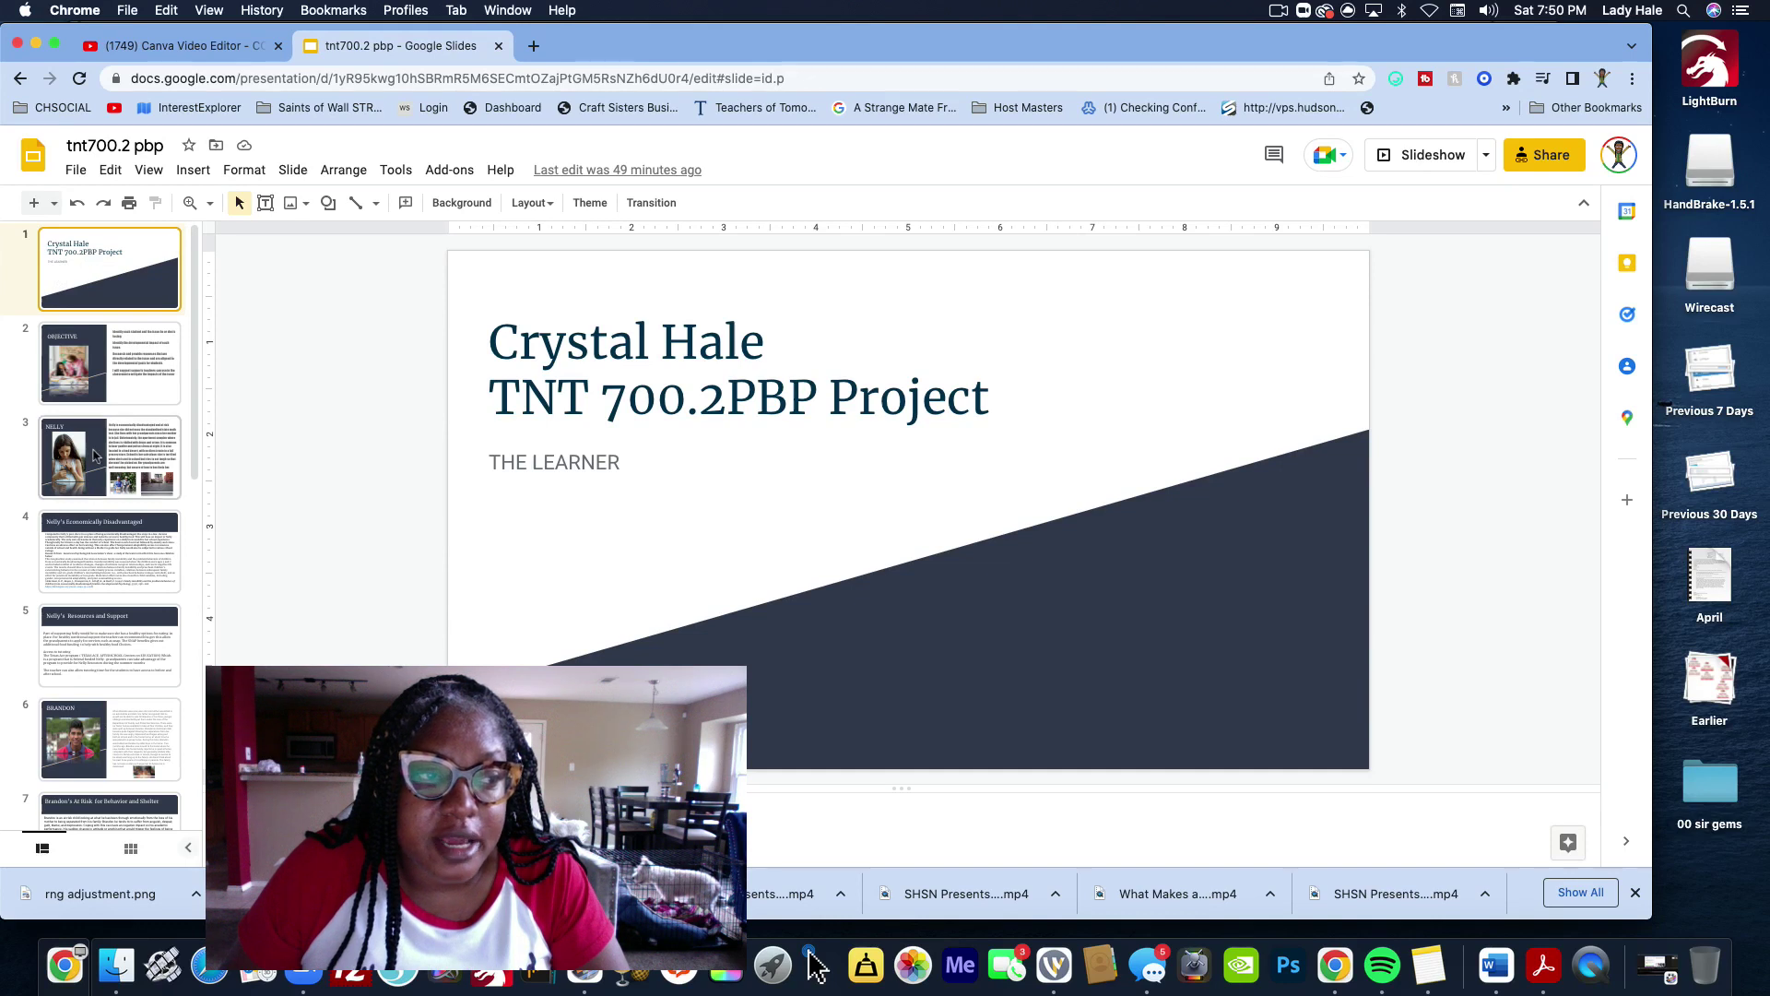
Review the 15-slide deck, go to the OBJECTIVE slide, and open a new browser tab
scroll(95, 459, down, 10)
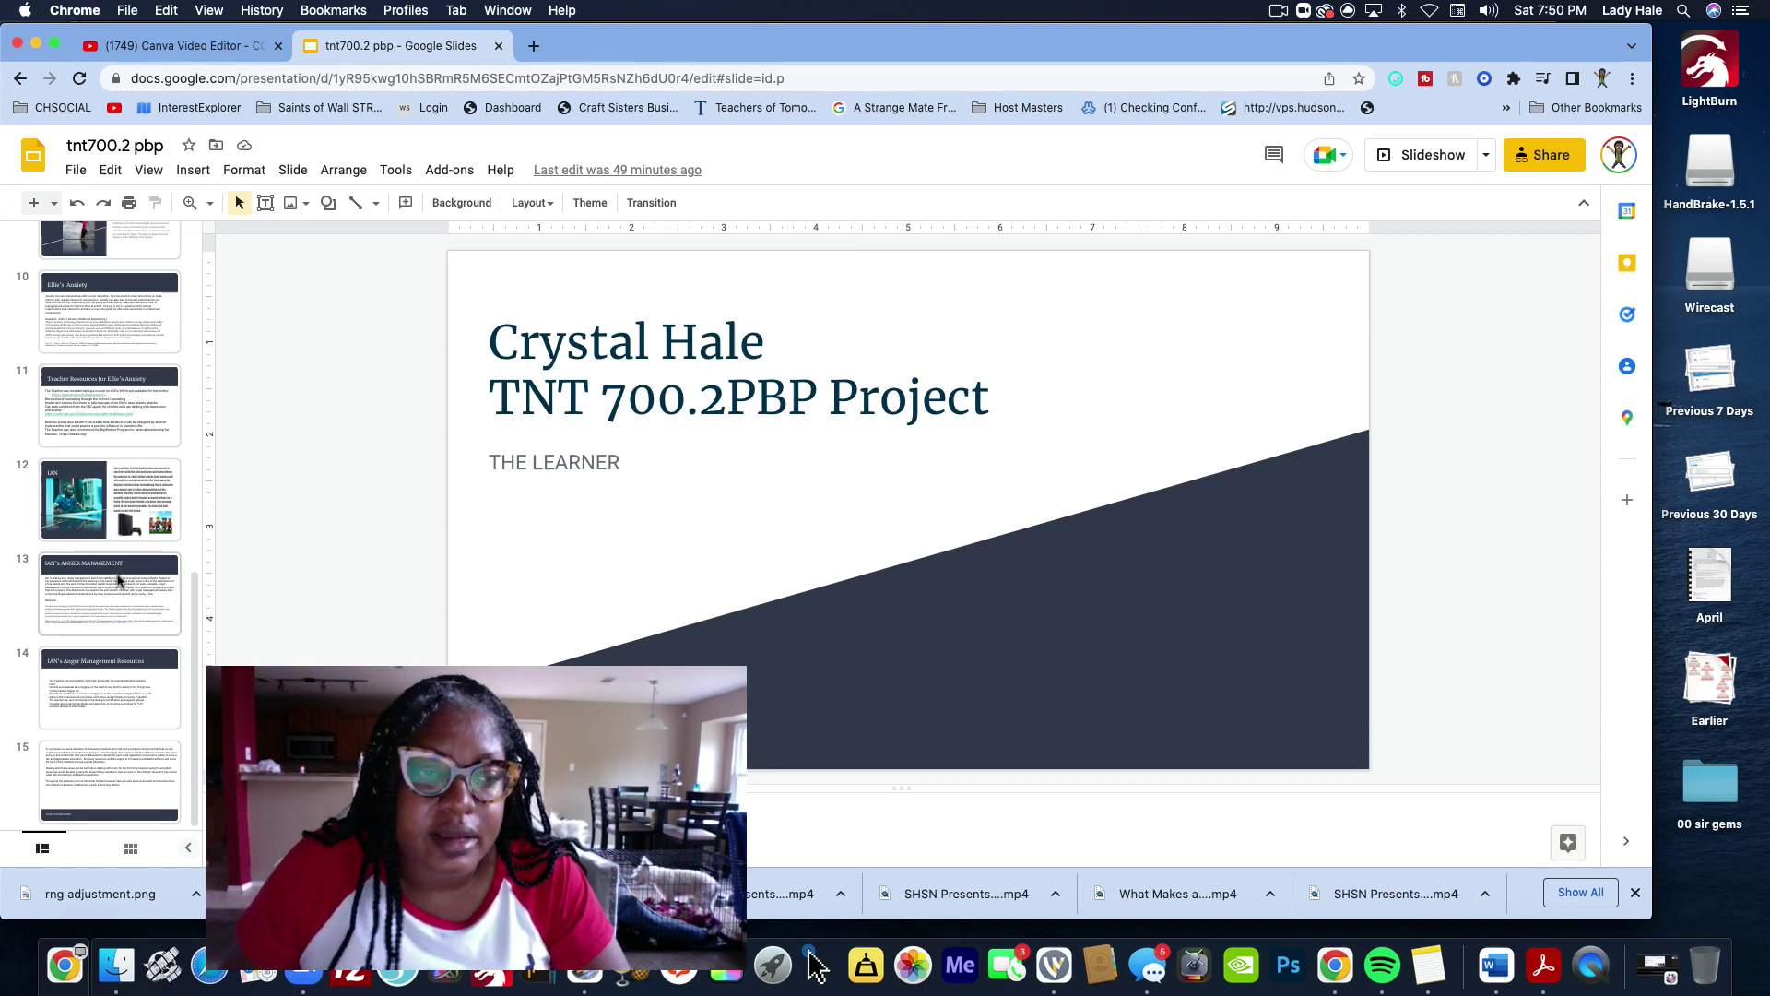
scroll(118, 581, up, 10)
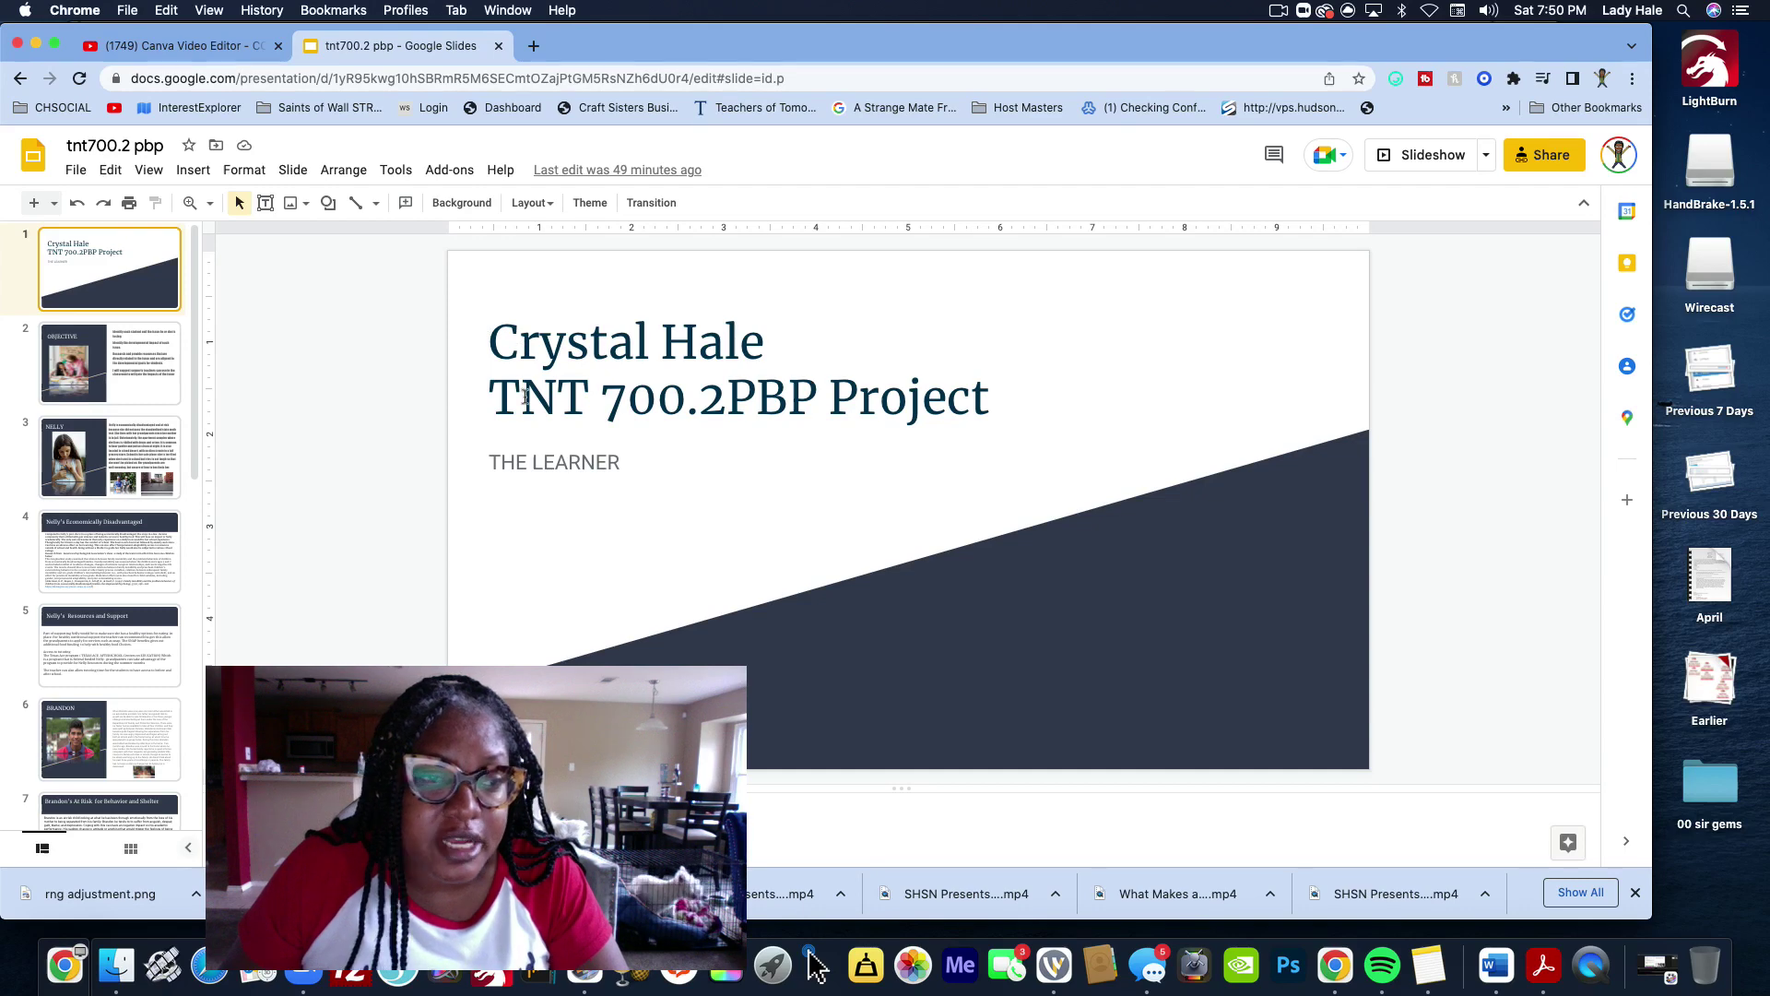
click(531, 460)
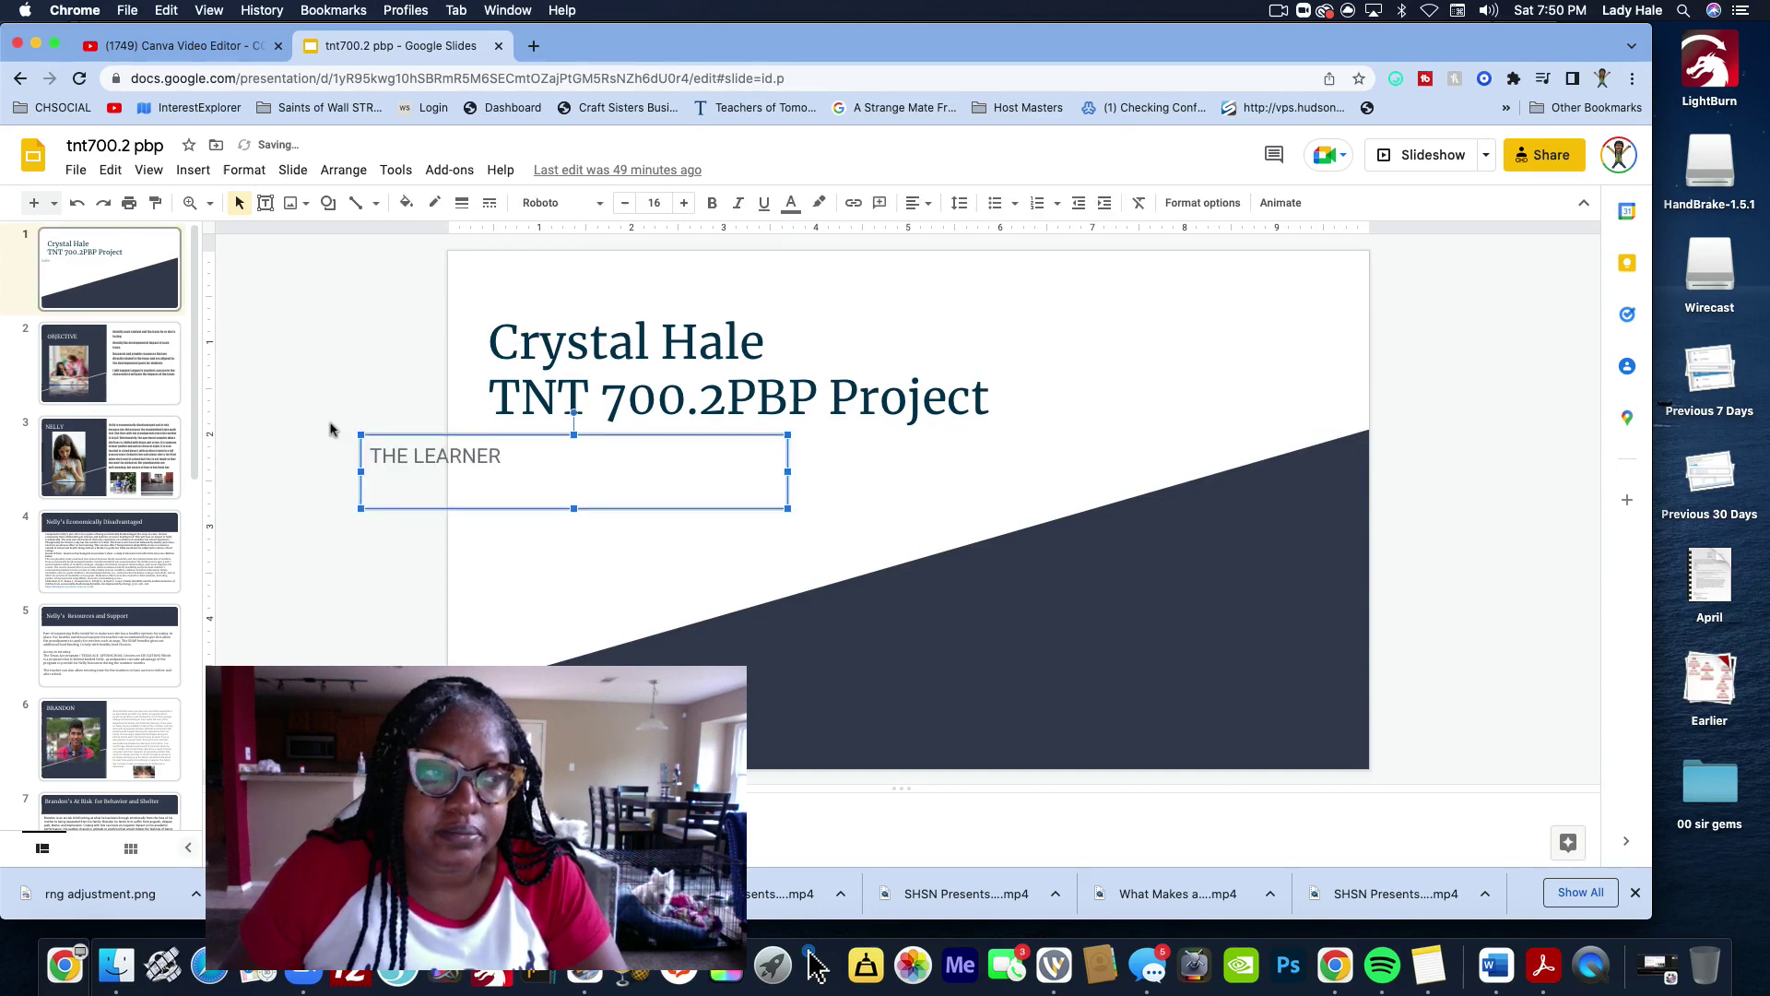
click(109, 369)
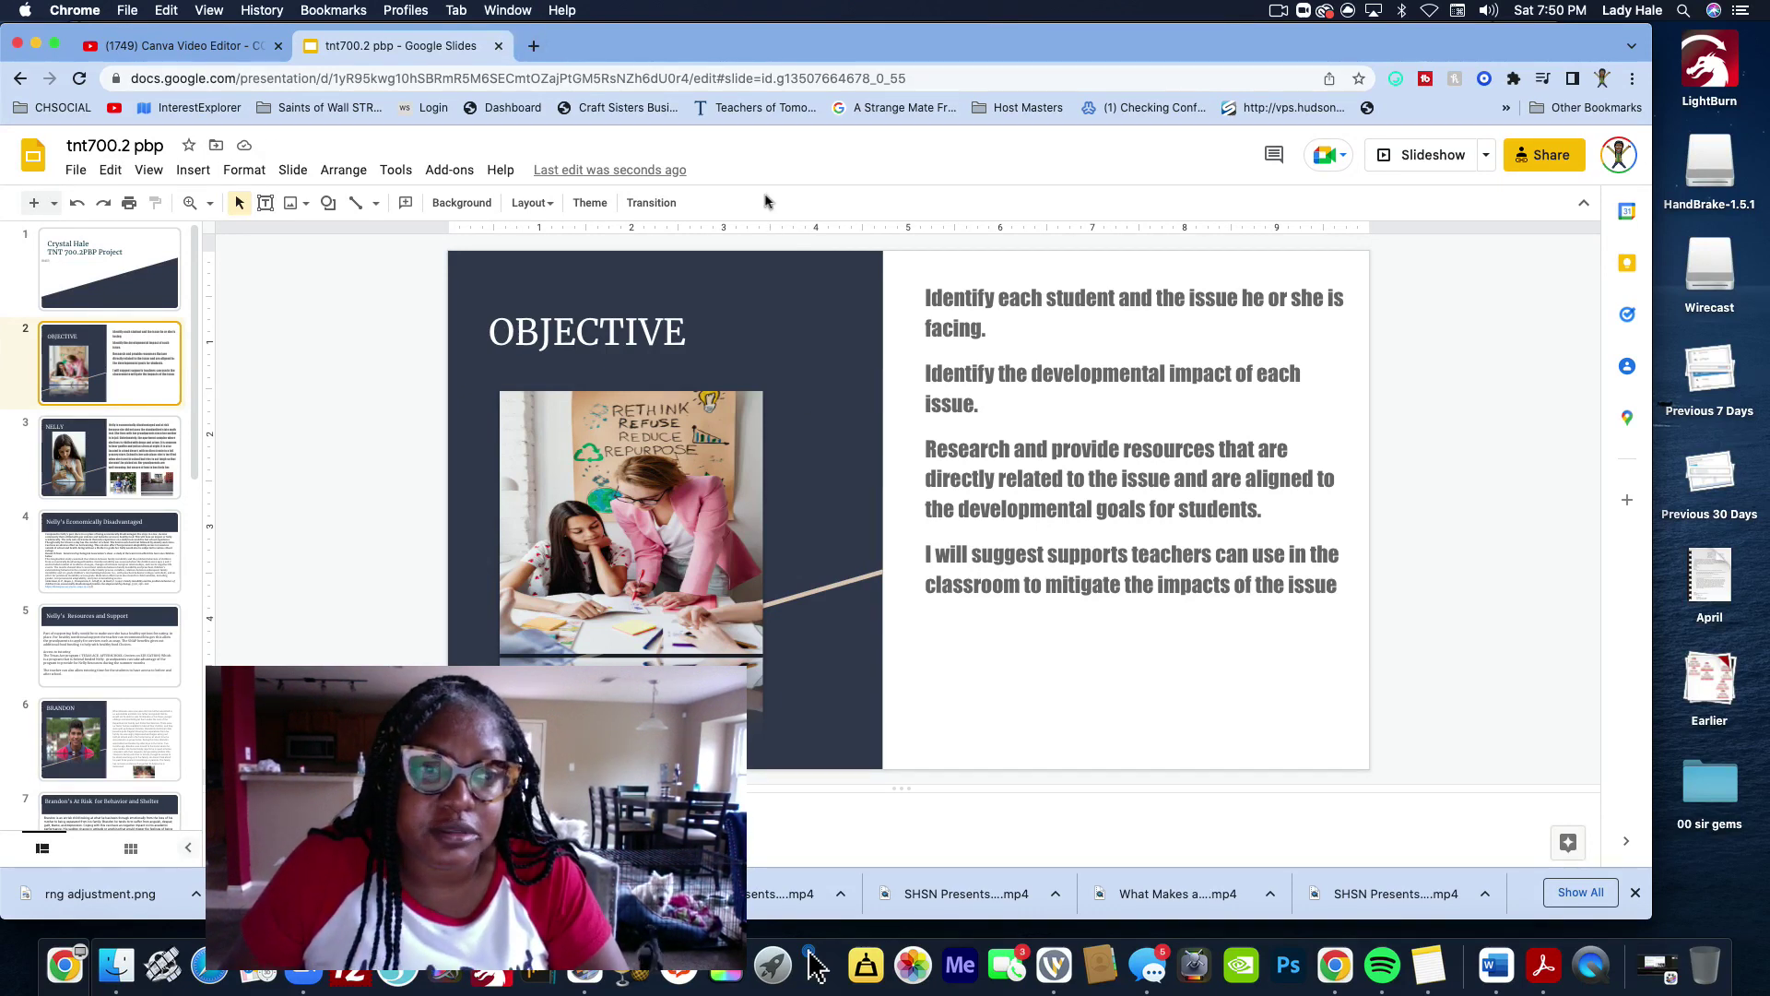
click(533, 46)
Load teachersoftomorrow.org, log in, and go to the intern portal's Training Progress page
click(544, 82)
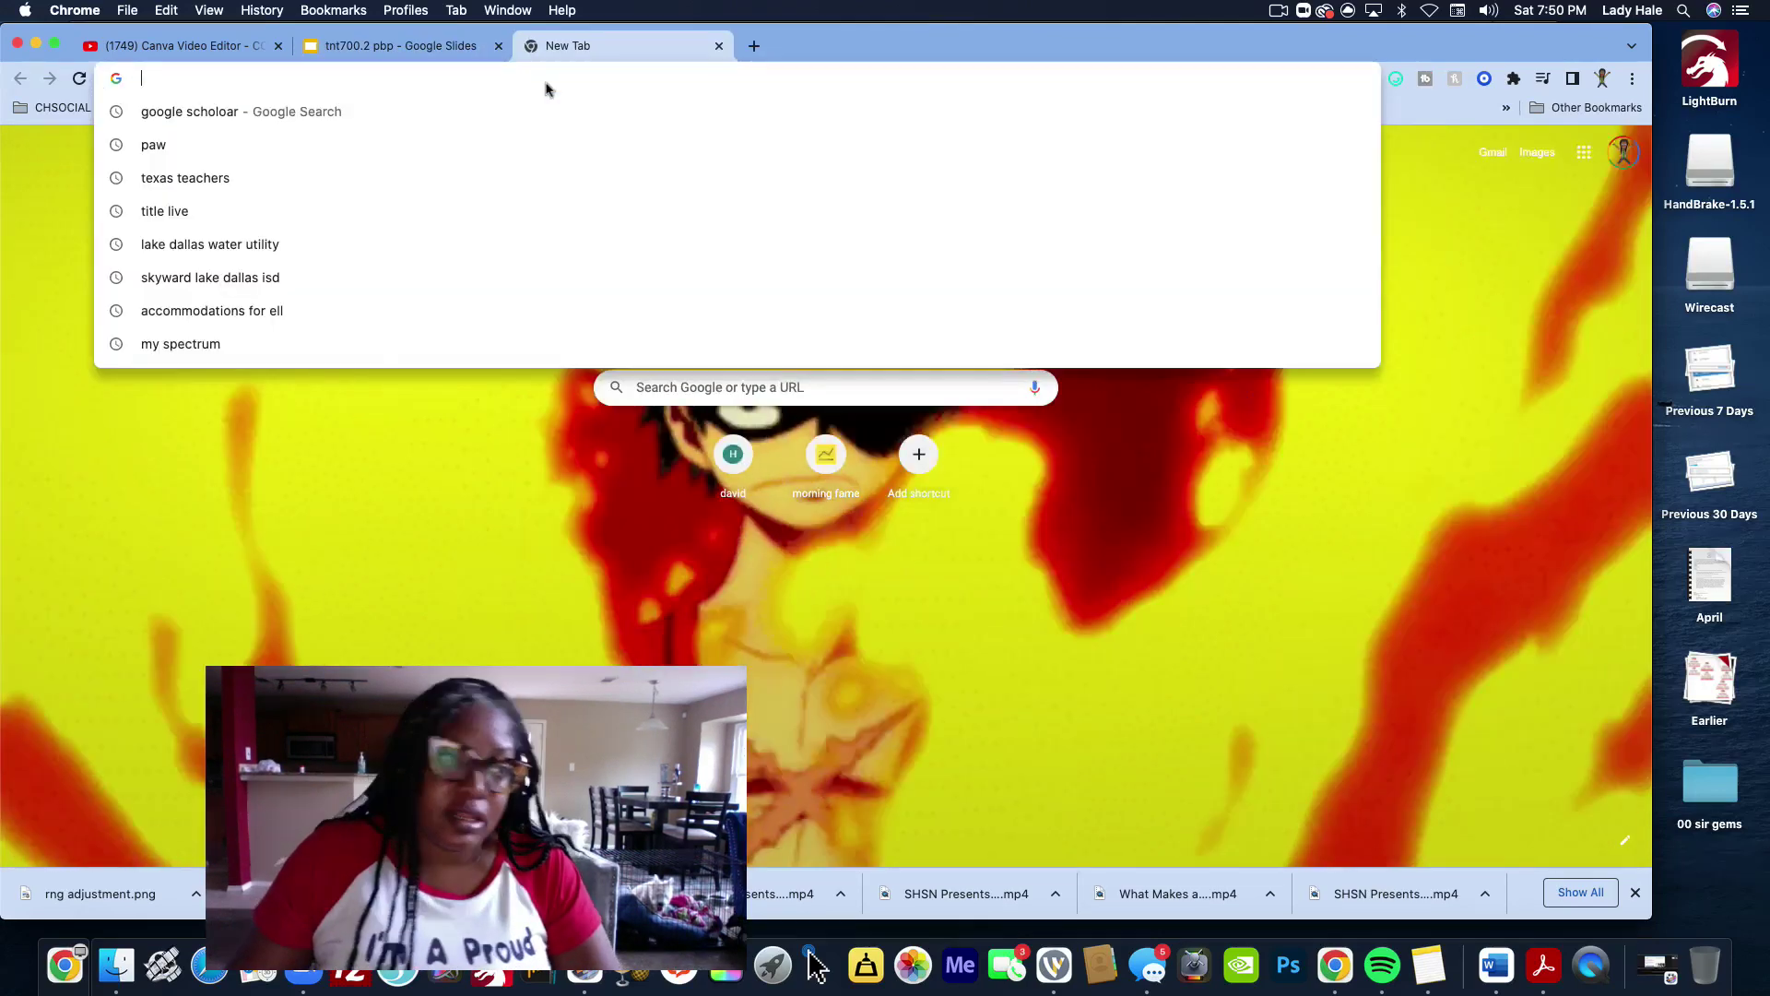
text(tex)
key(Return)
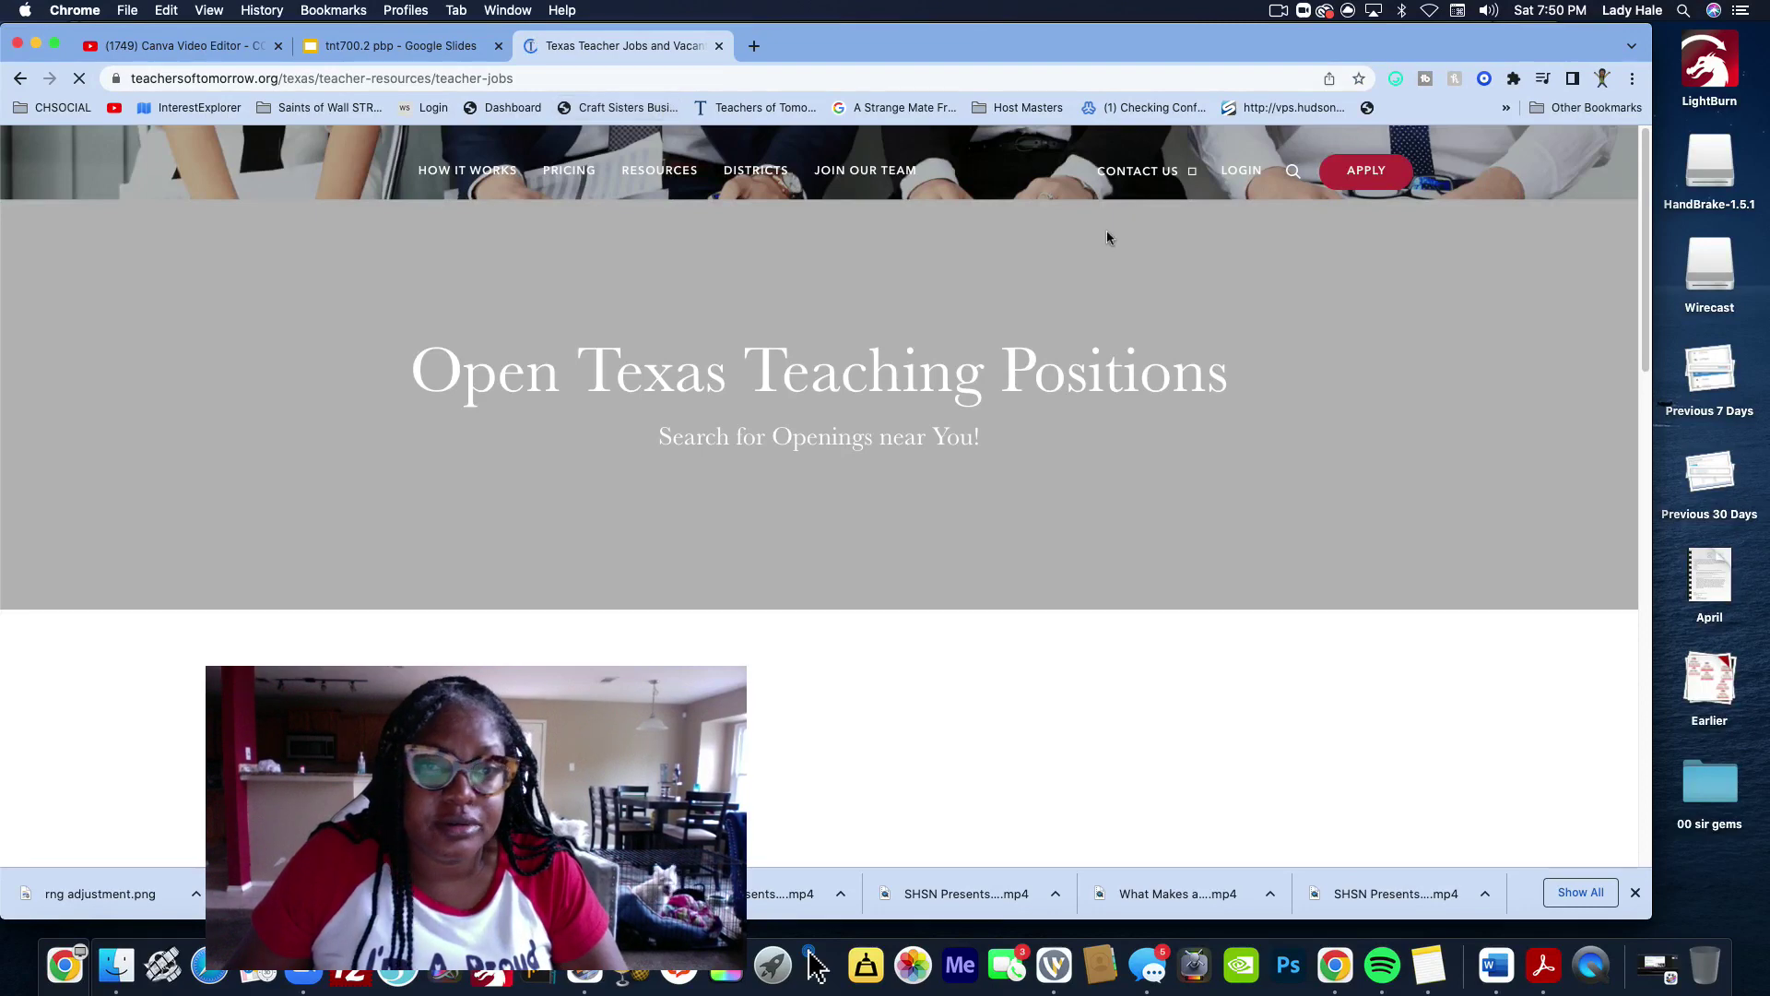
click(1240, 171)
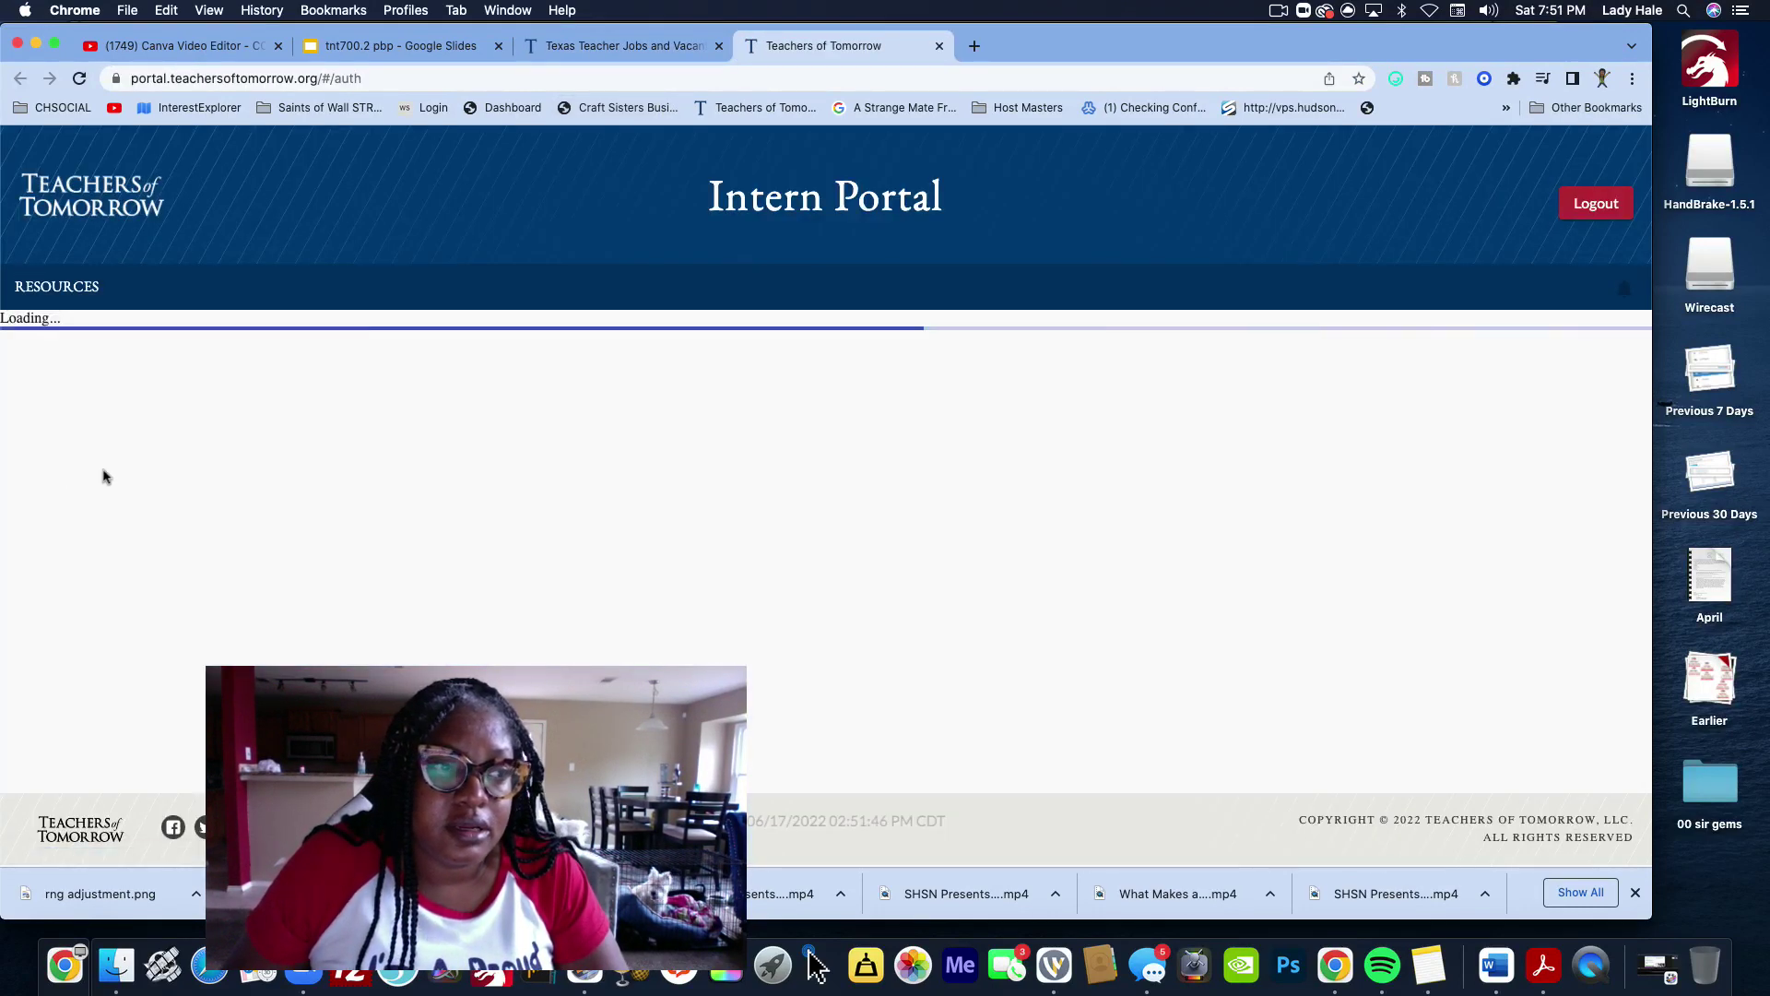
click(44, 289)
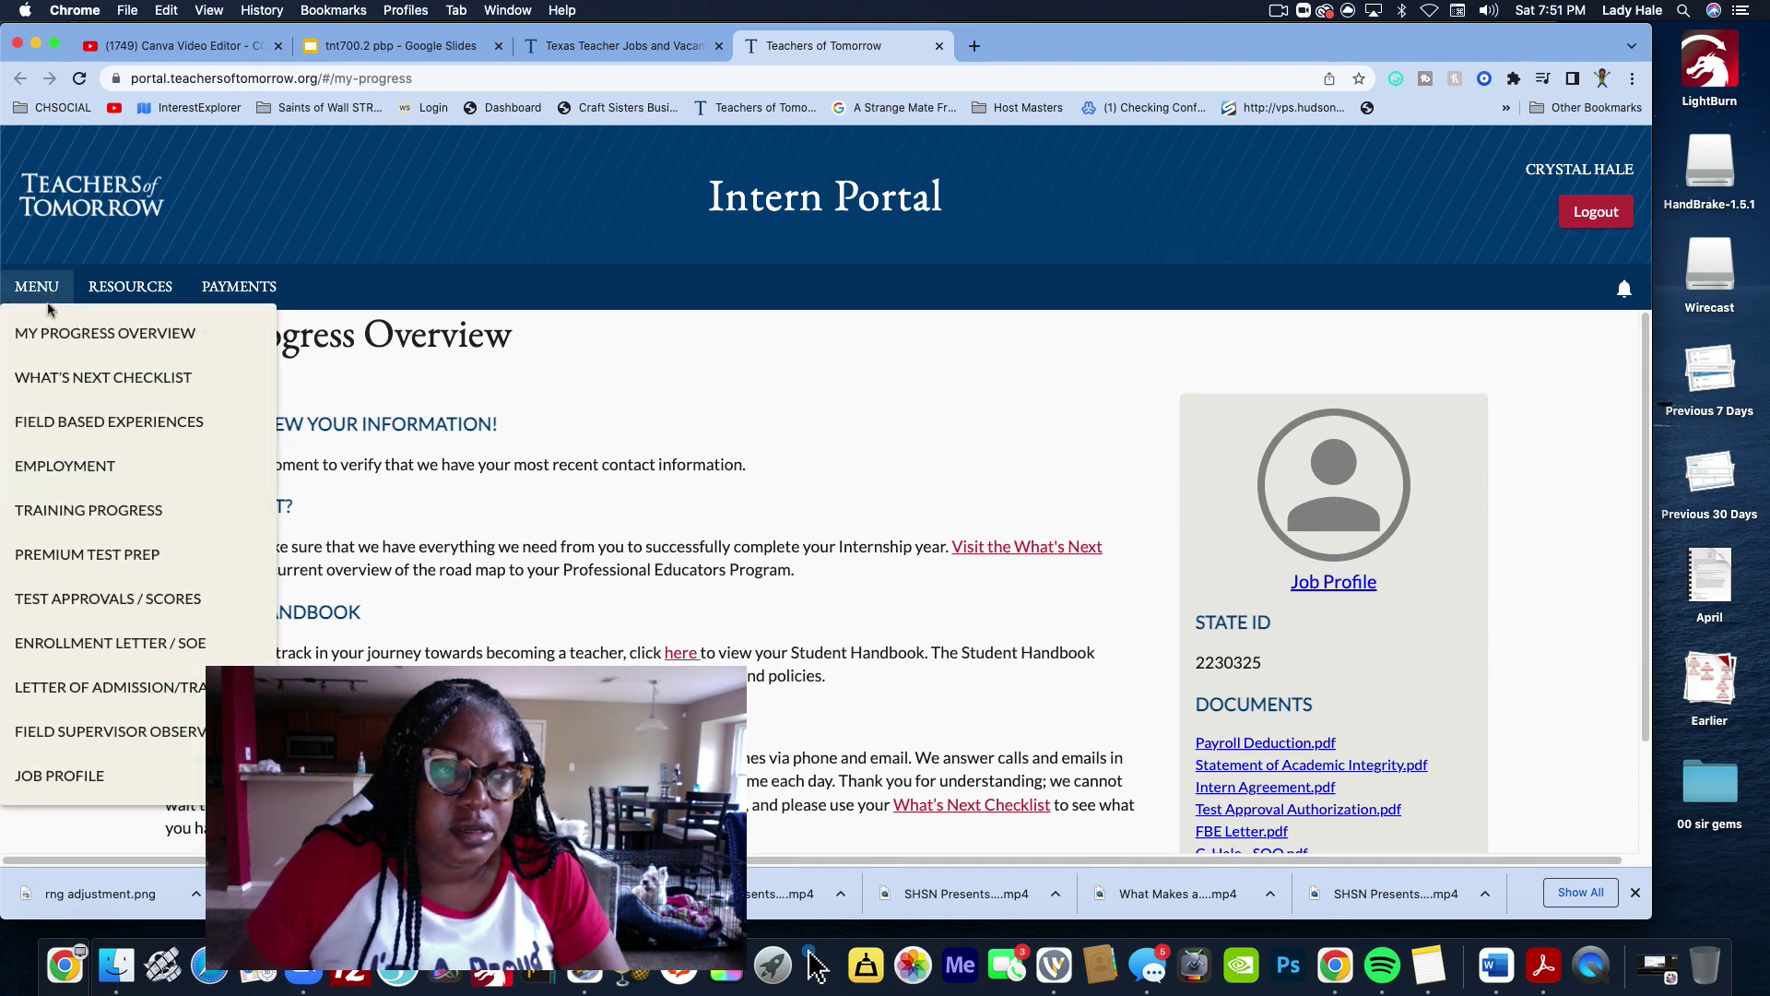
click(46, 521)
Review the Required Courses table on the Training Progress page
click(421, 611)
scroll(877, 611, down, 10)
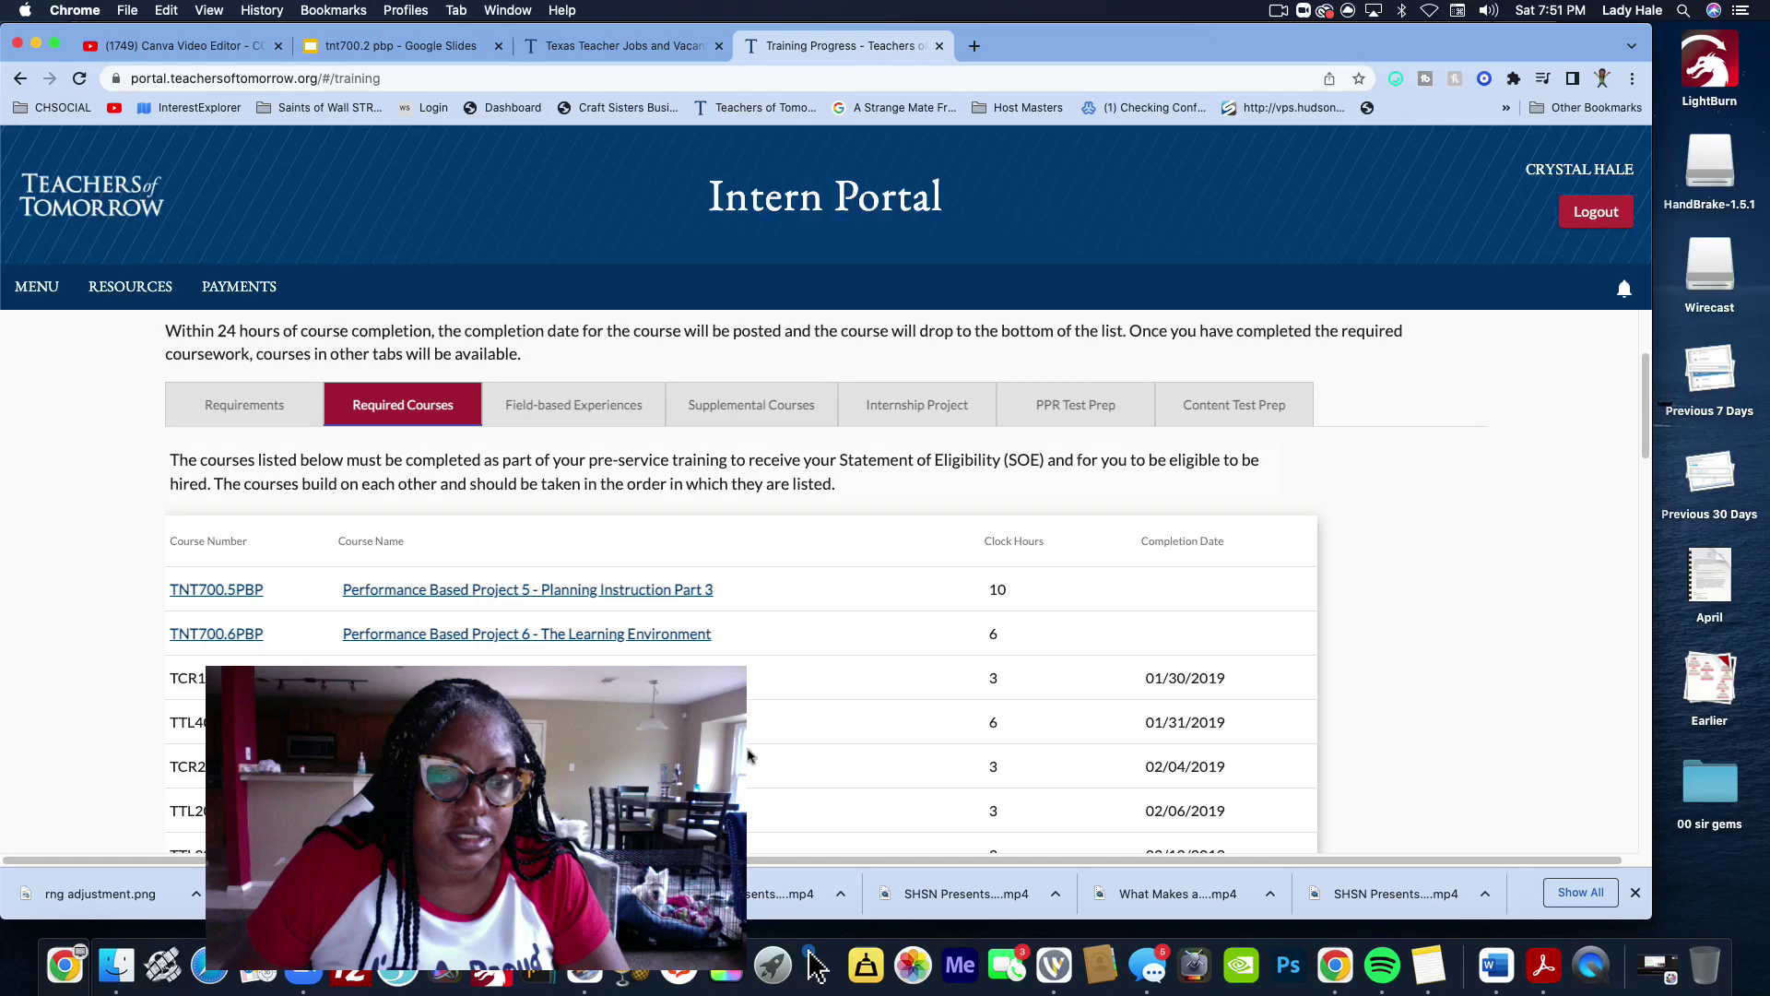
scroll(877, 611, up, 5)
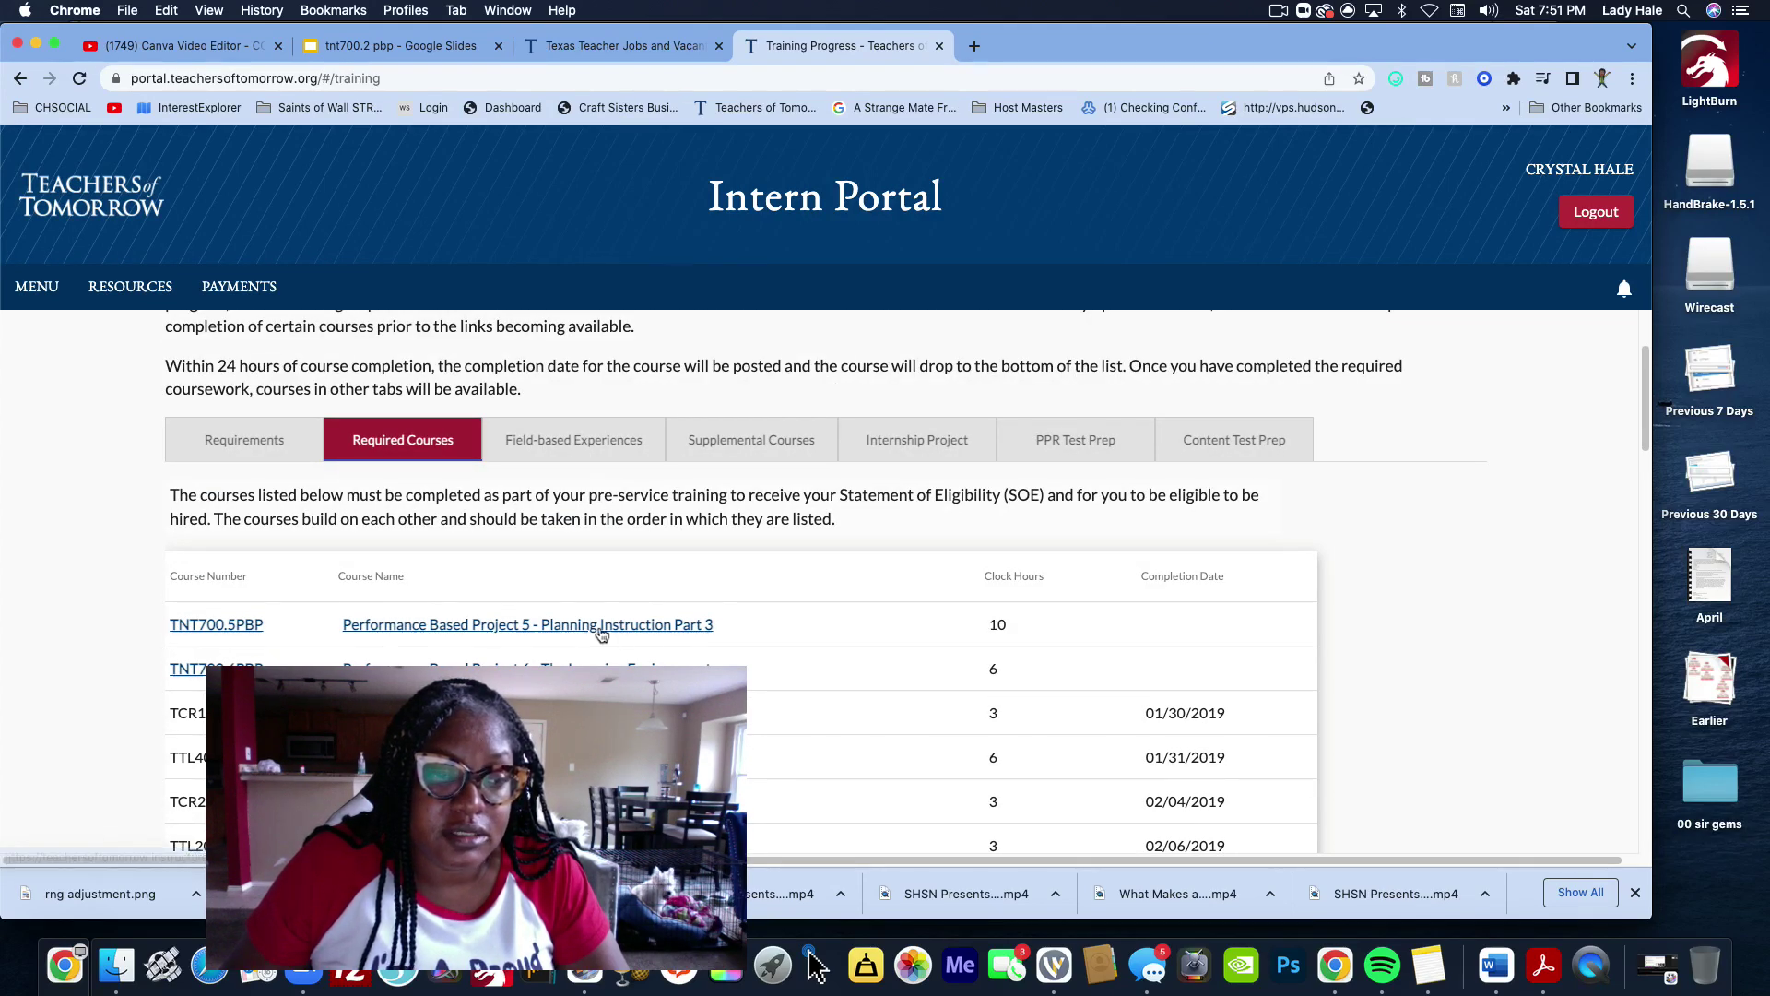
scroll(698, 664, down, 5)
scroll(698, 662, down, 10)
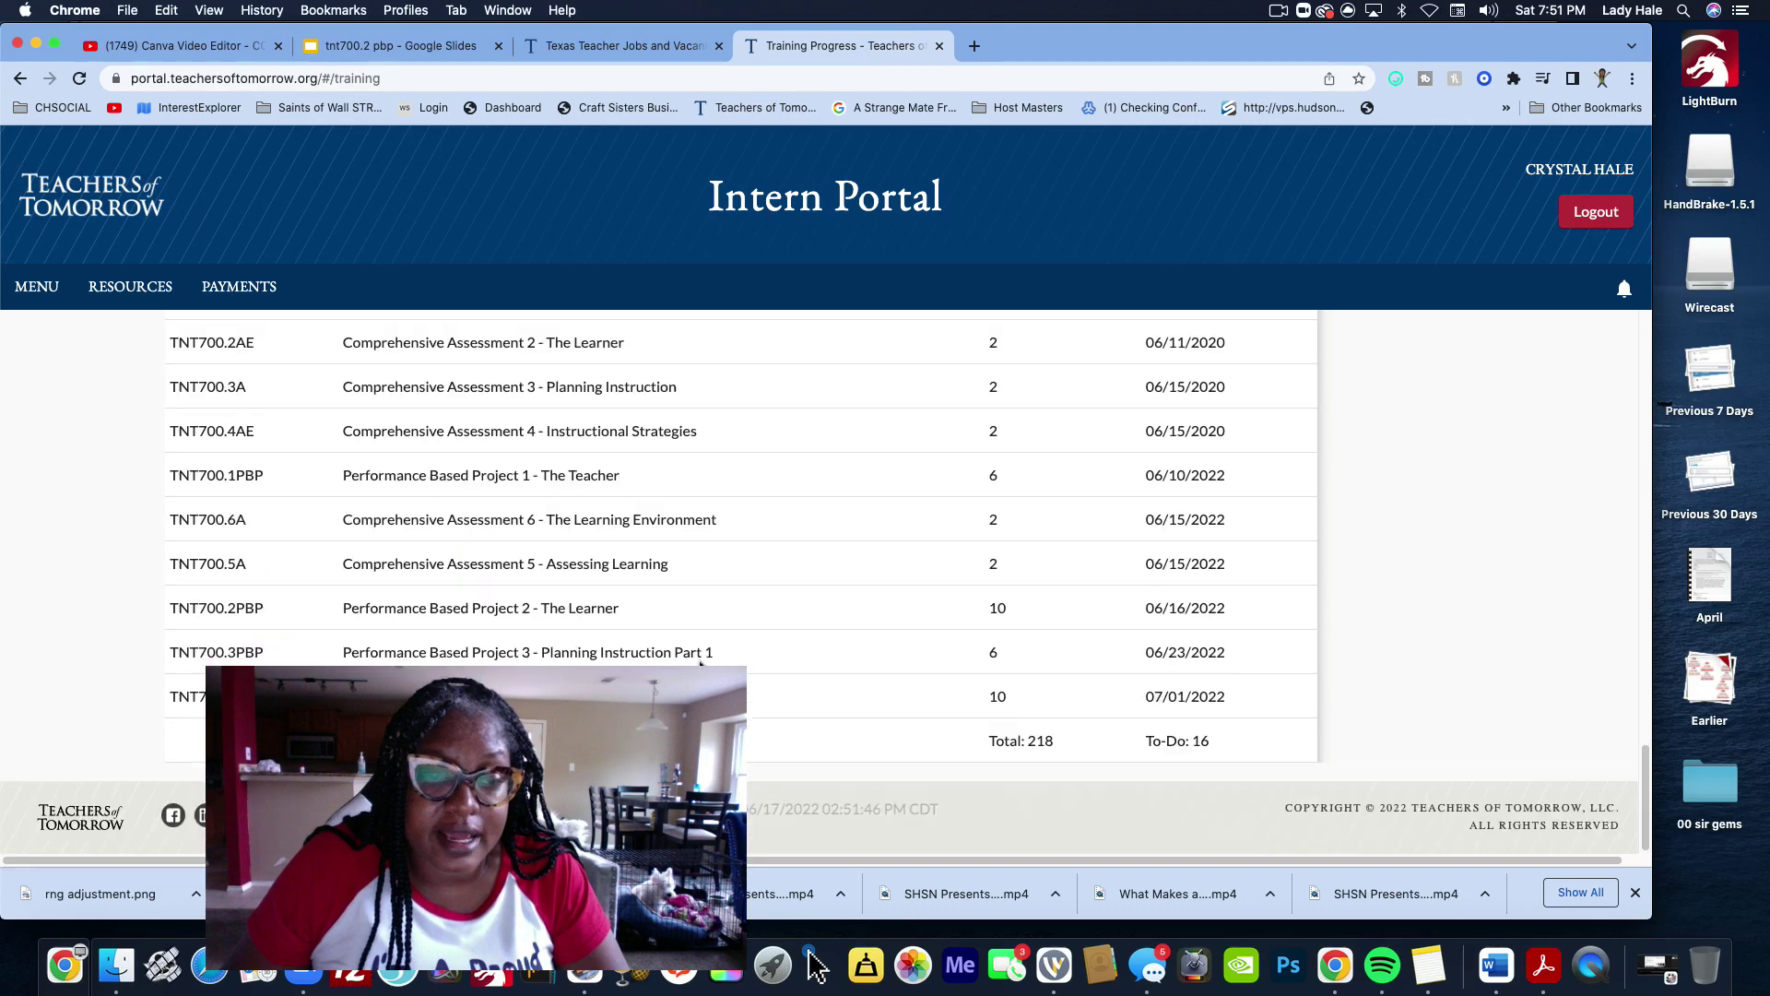
scroll(700, 663, up, 15)
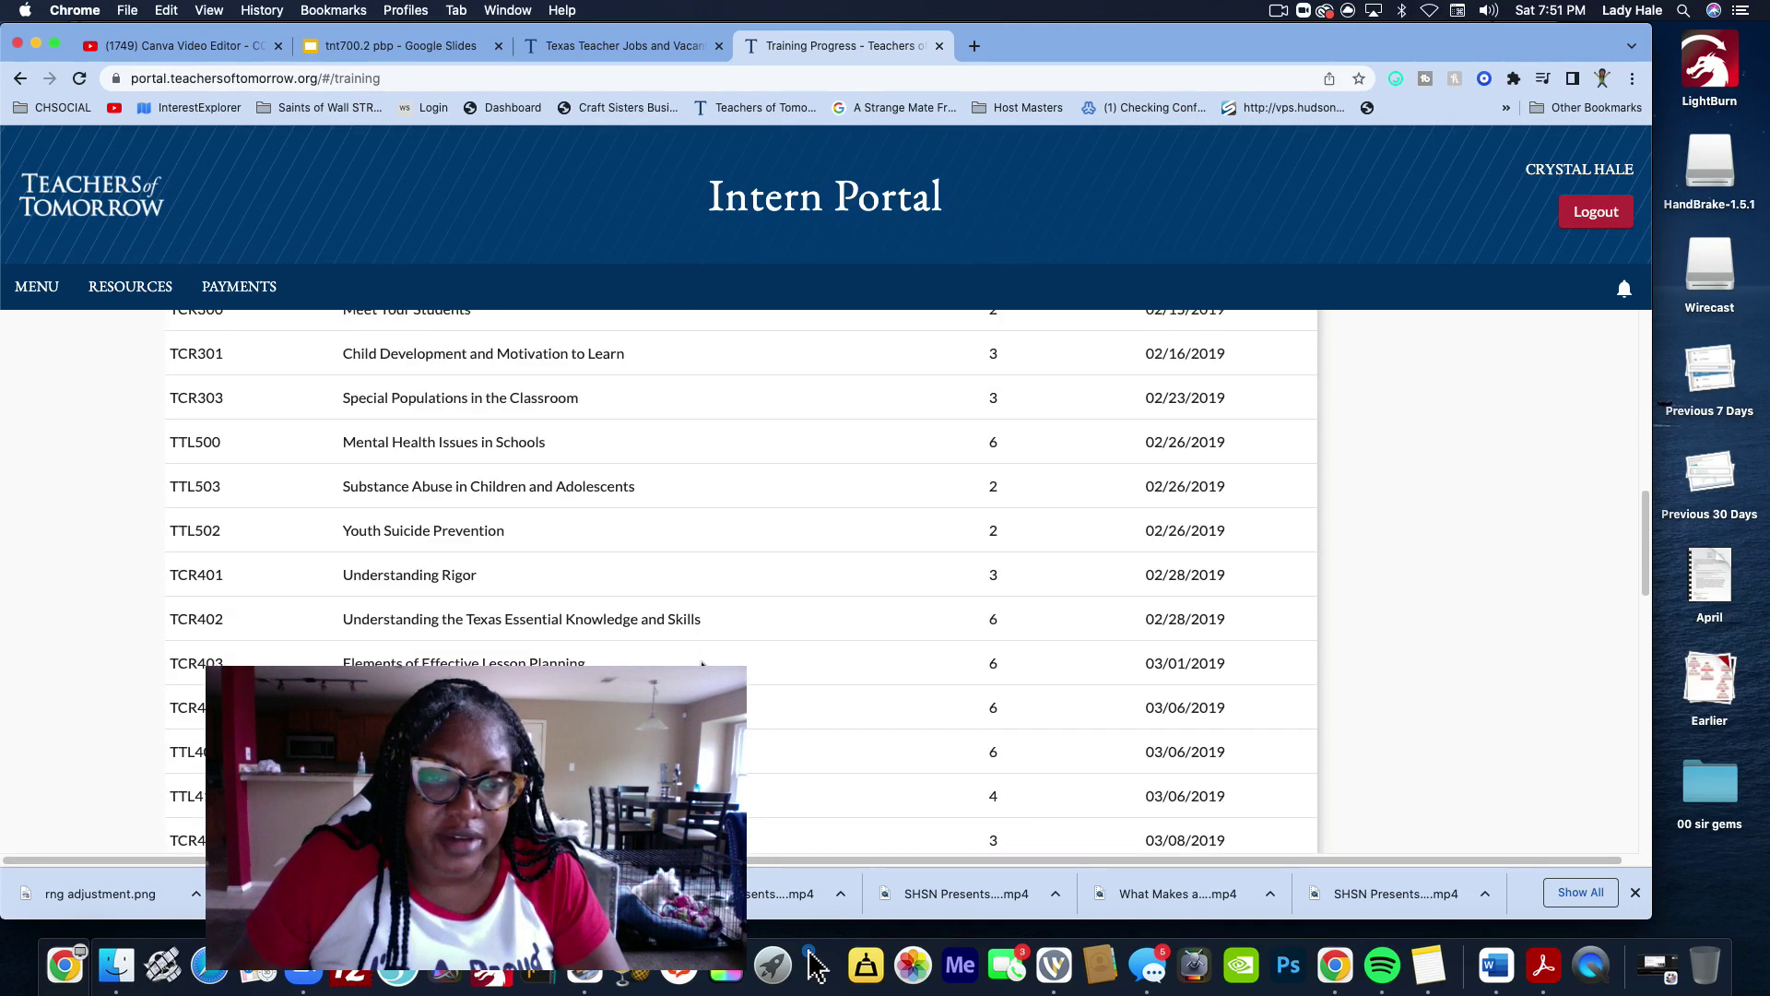
scroll(668, 656, down, 5)
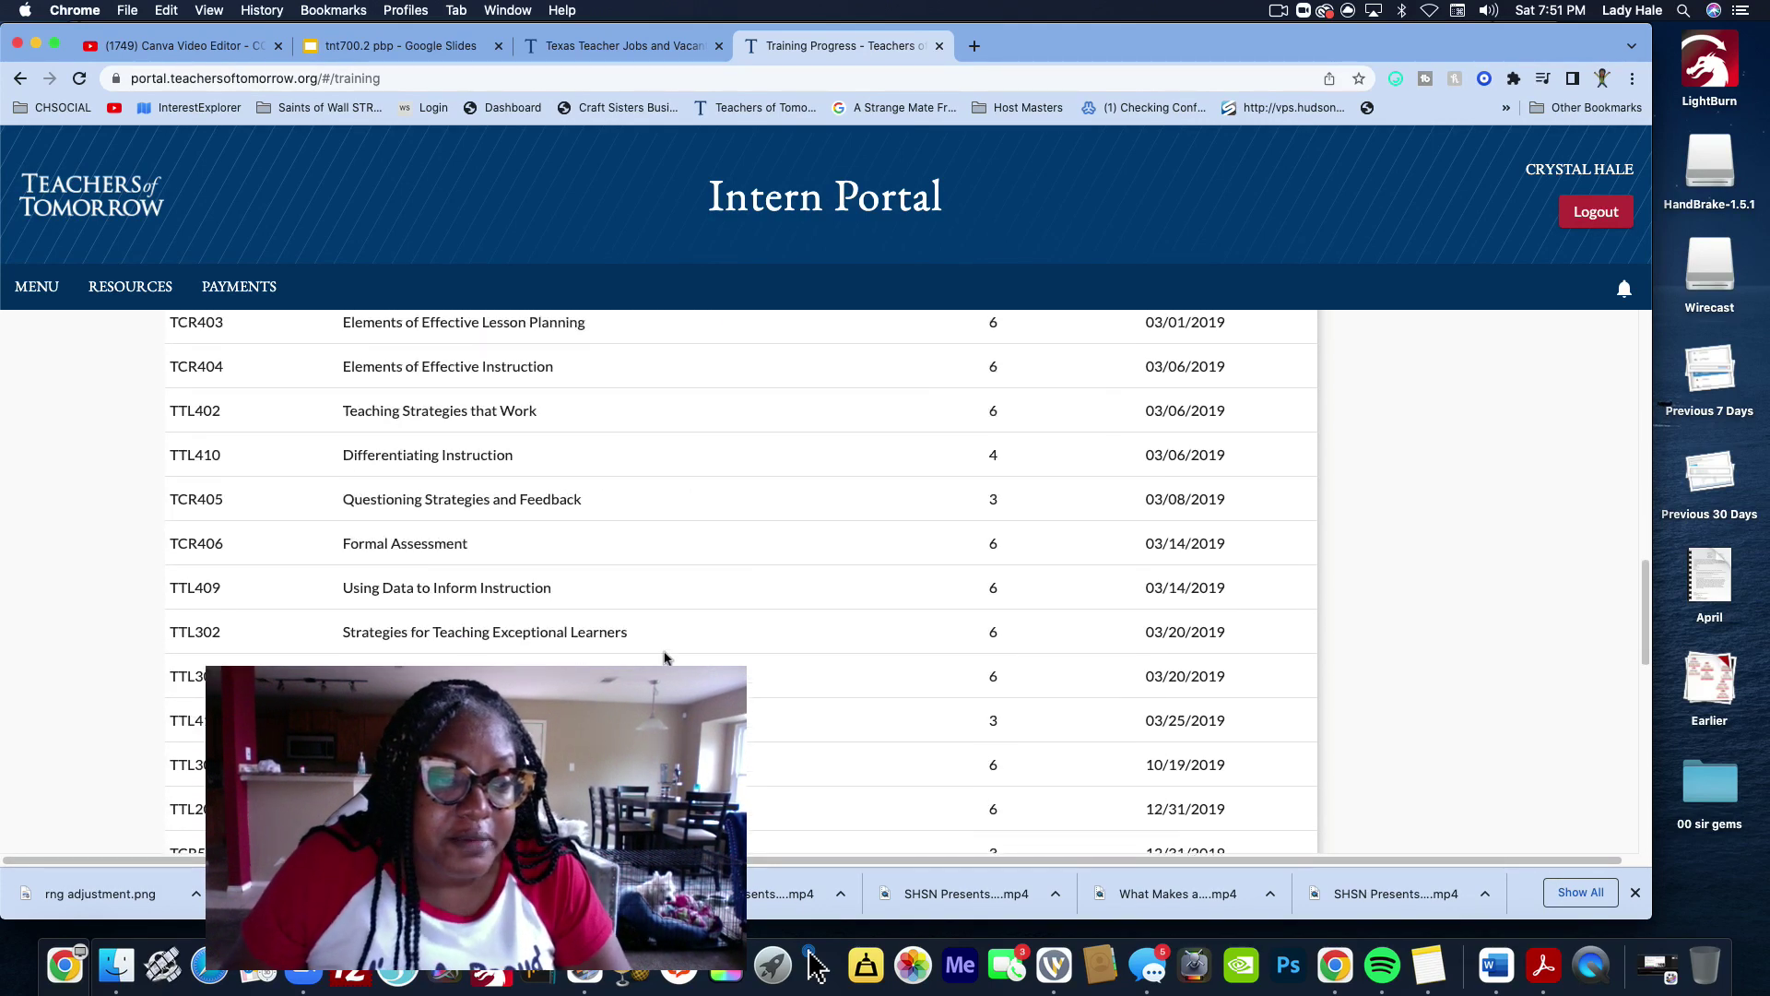
scroll(669, 657, down, 10)
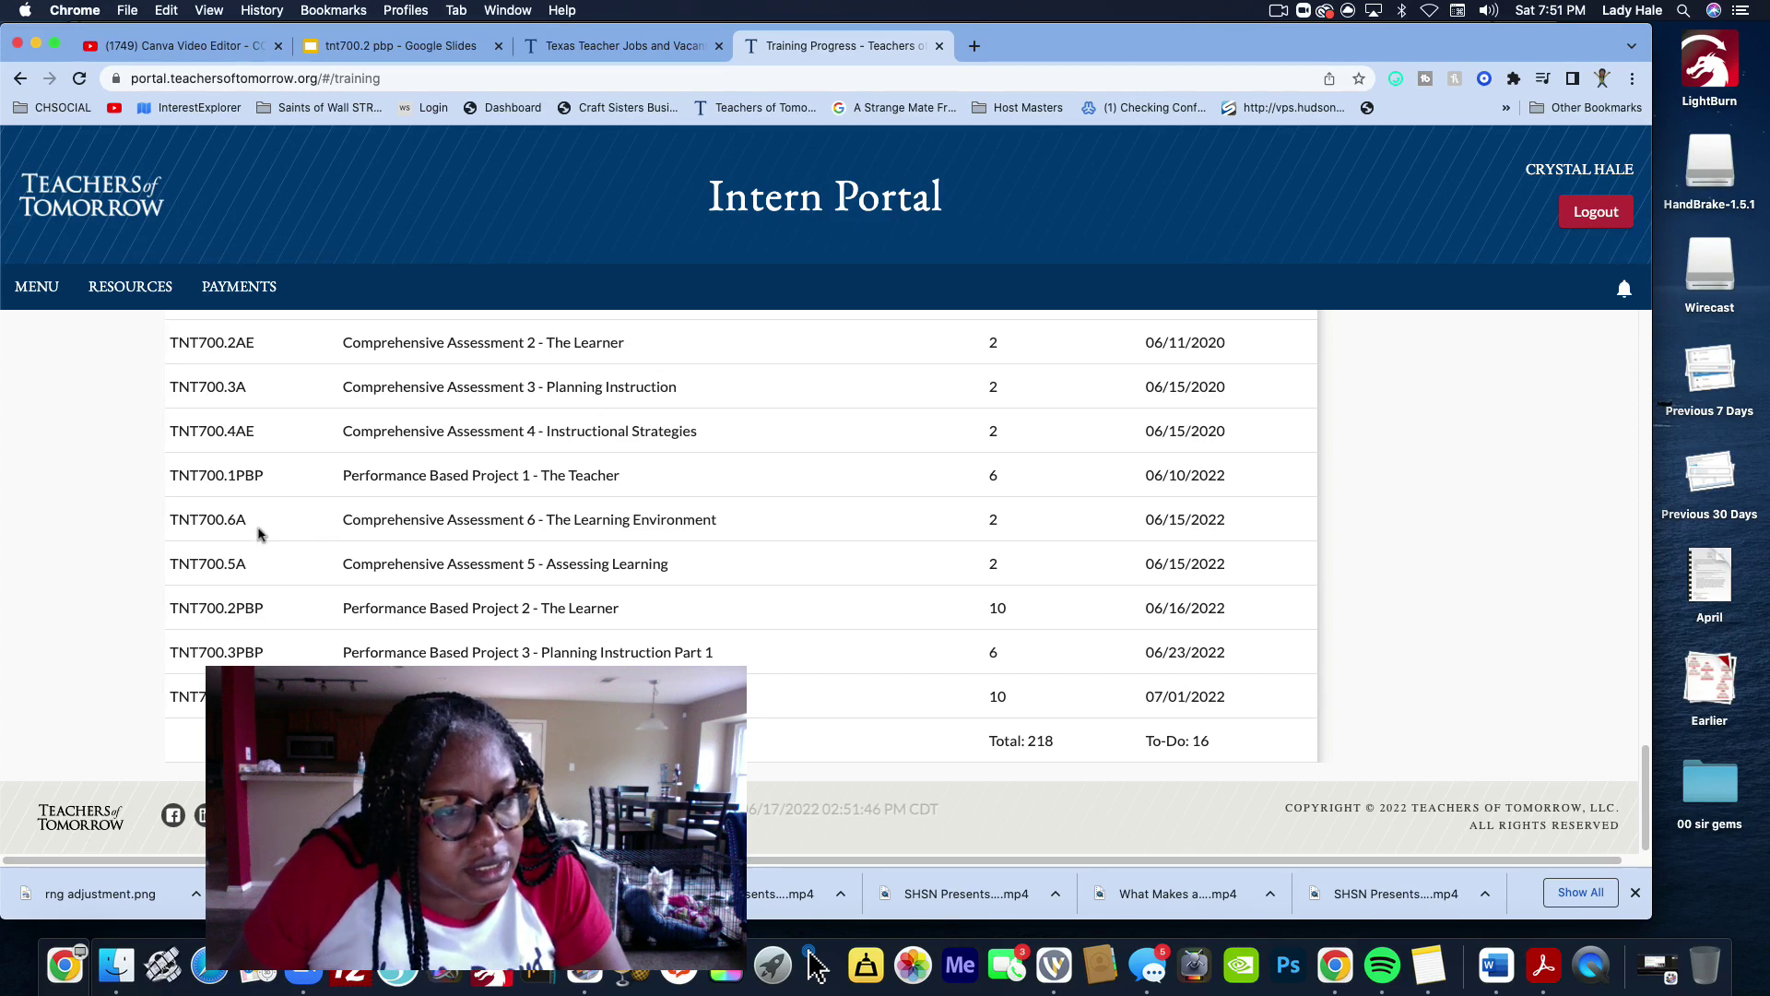
scroll(267, 542, up, 10)
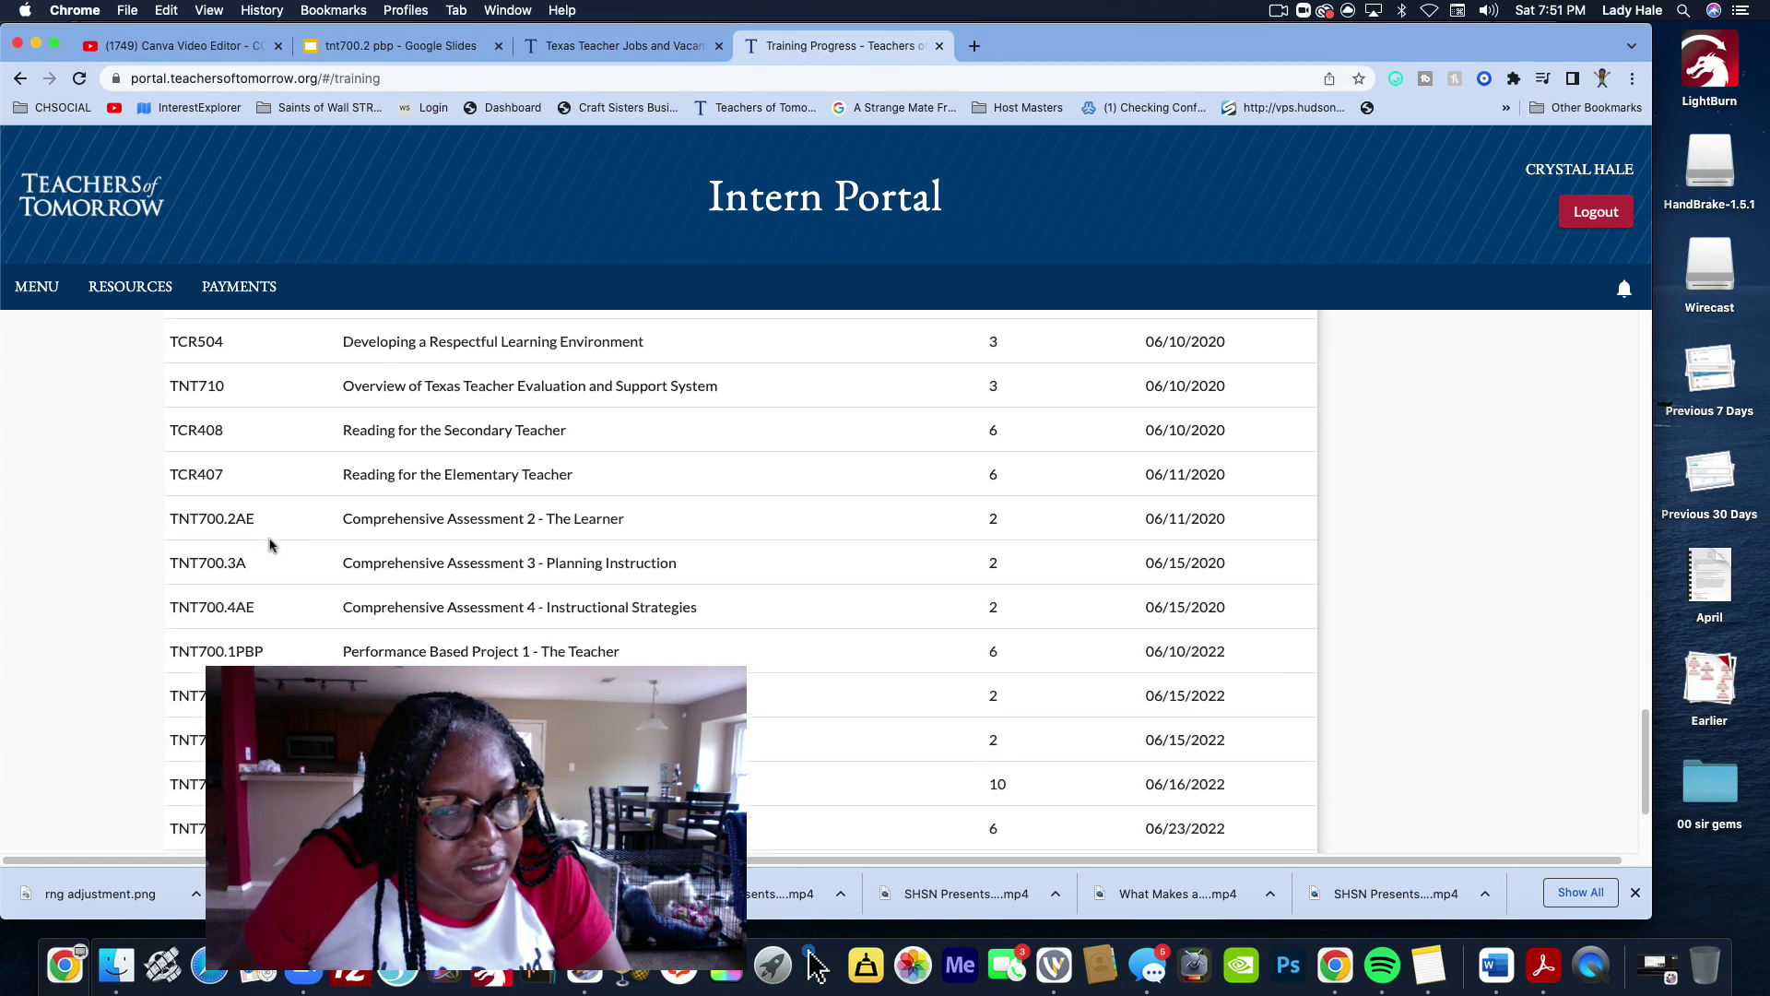
scroll(271, 545, up, 10)
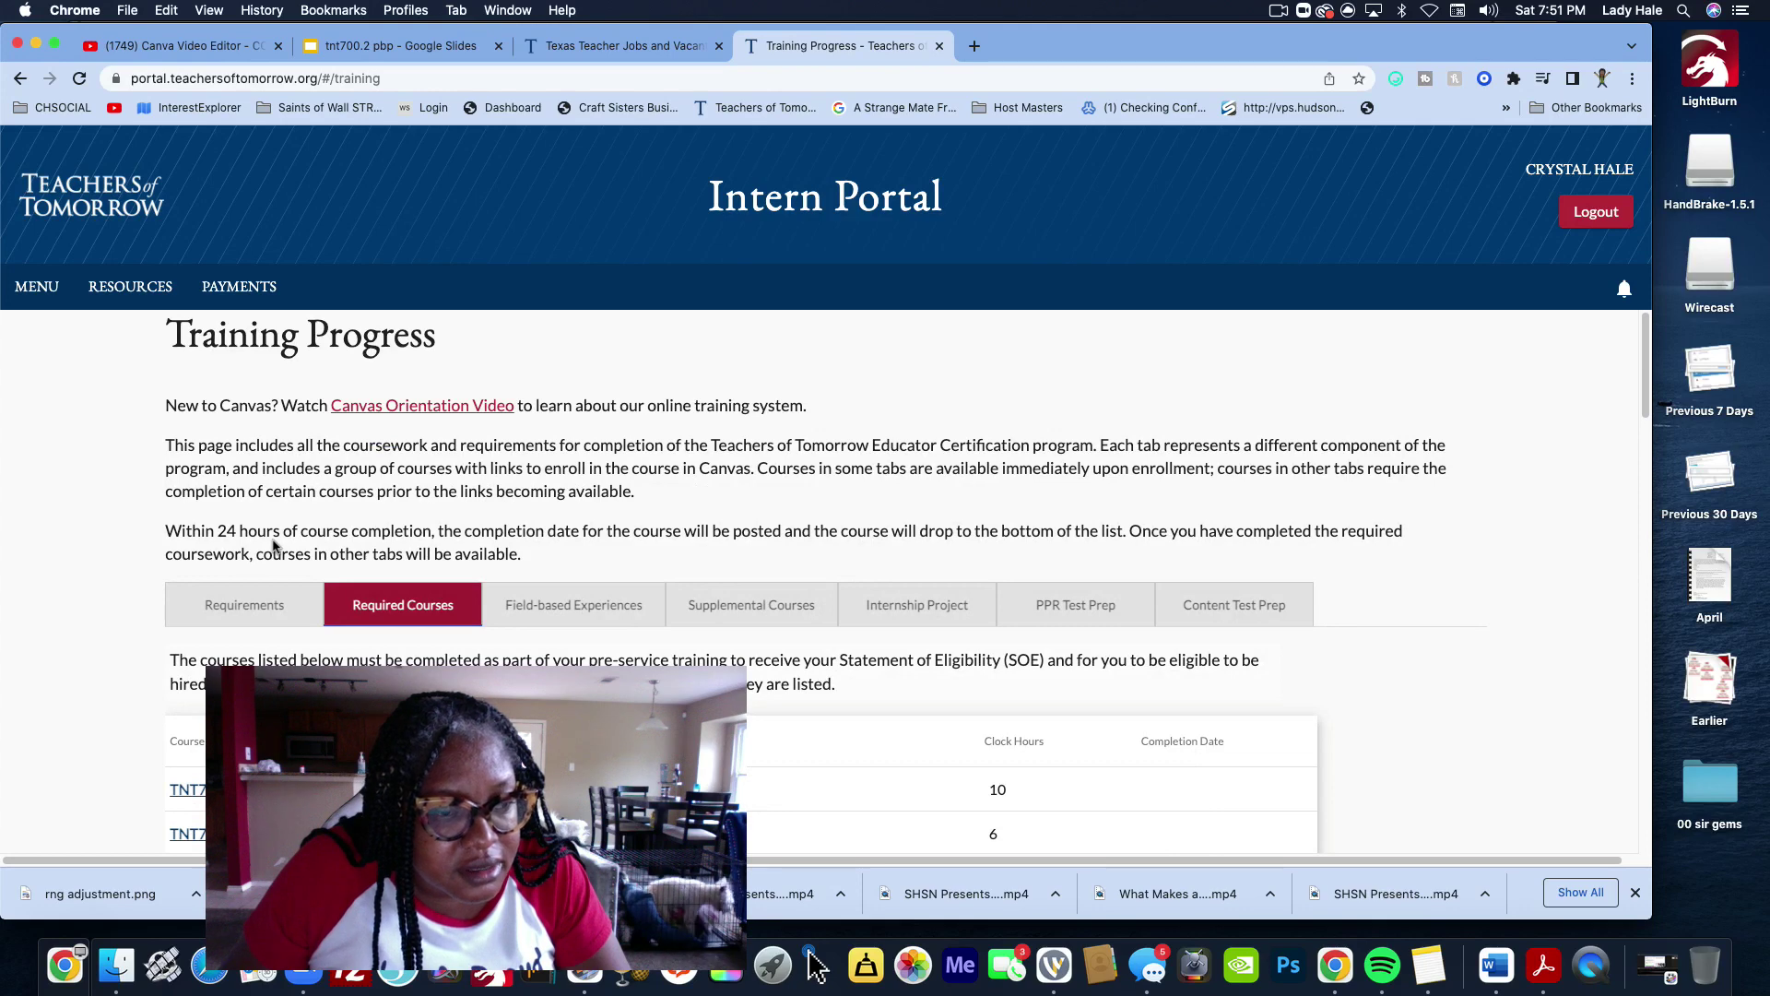
scroll(273, 546, down, 20)
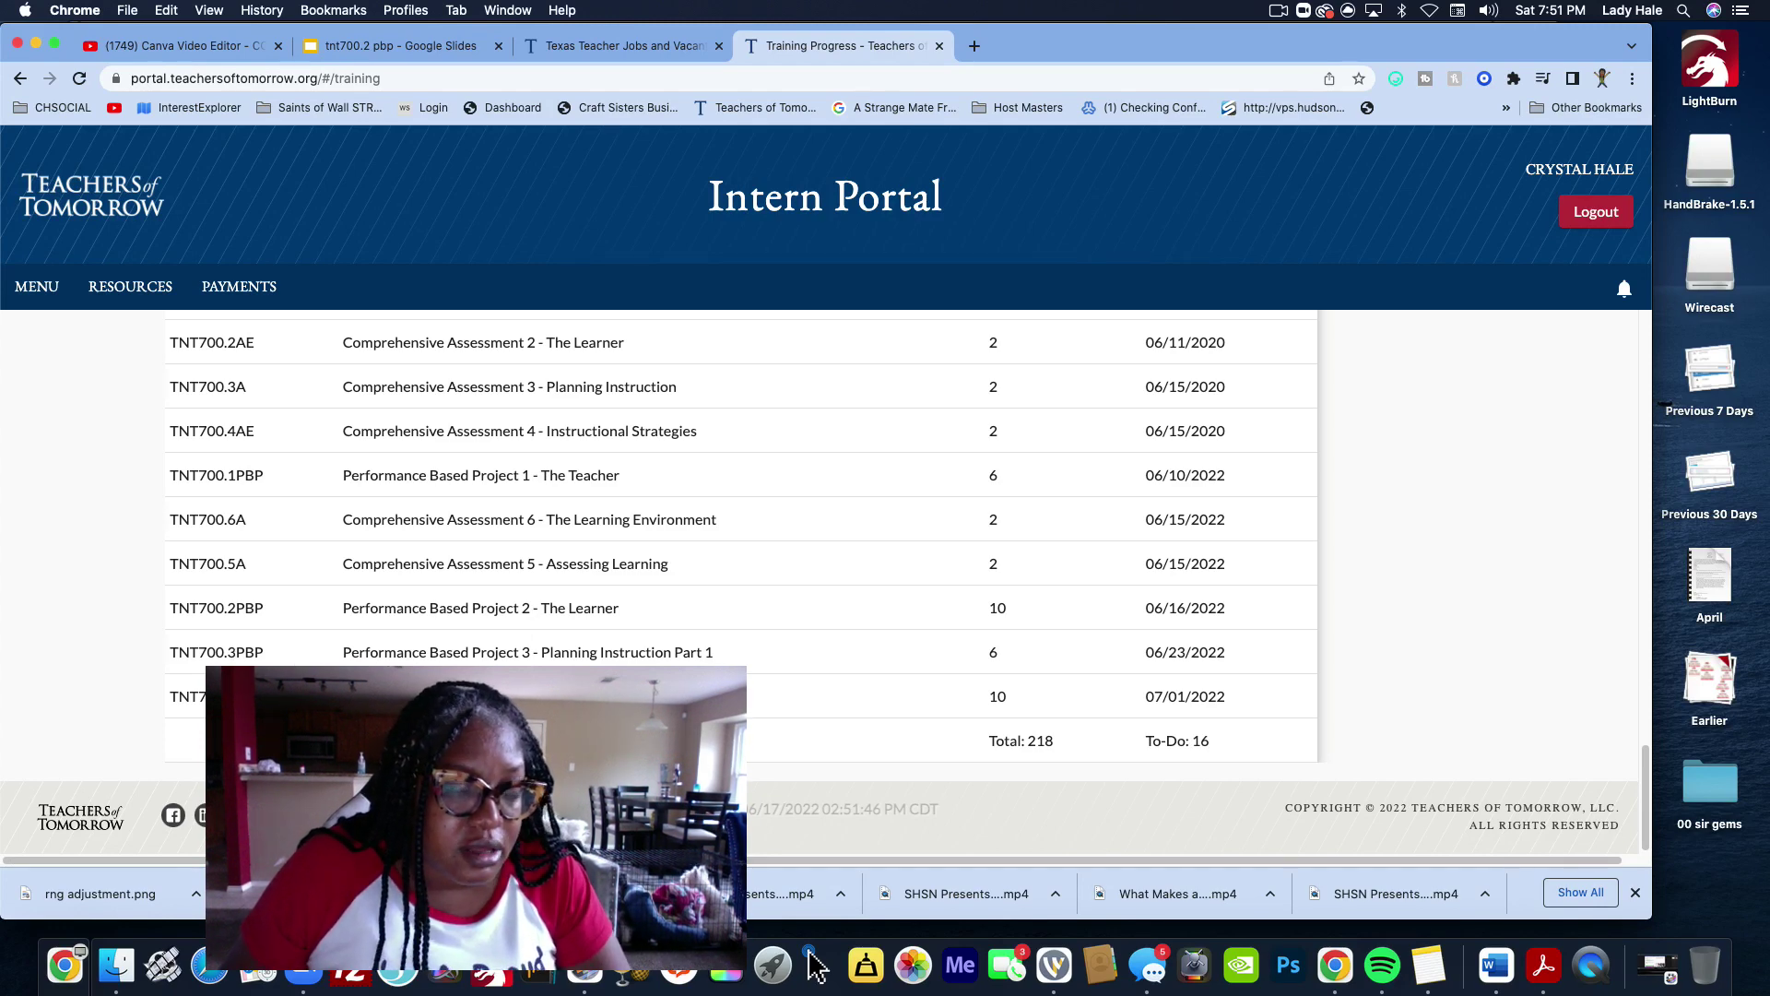
scroll(821, 571, up, 15)
scroll(821, 572, down, 1)
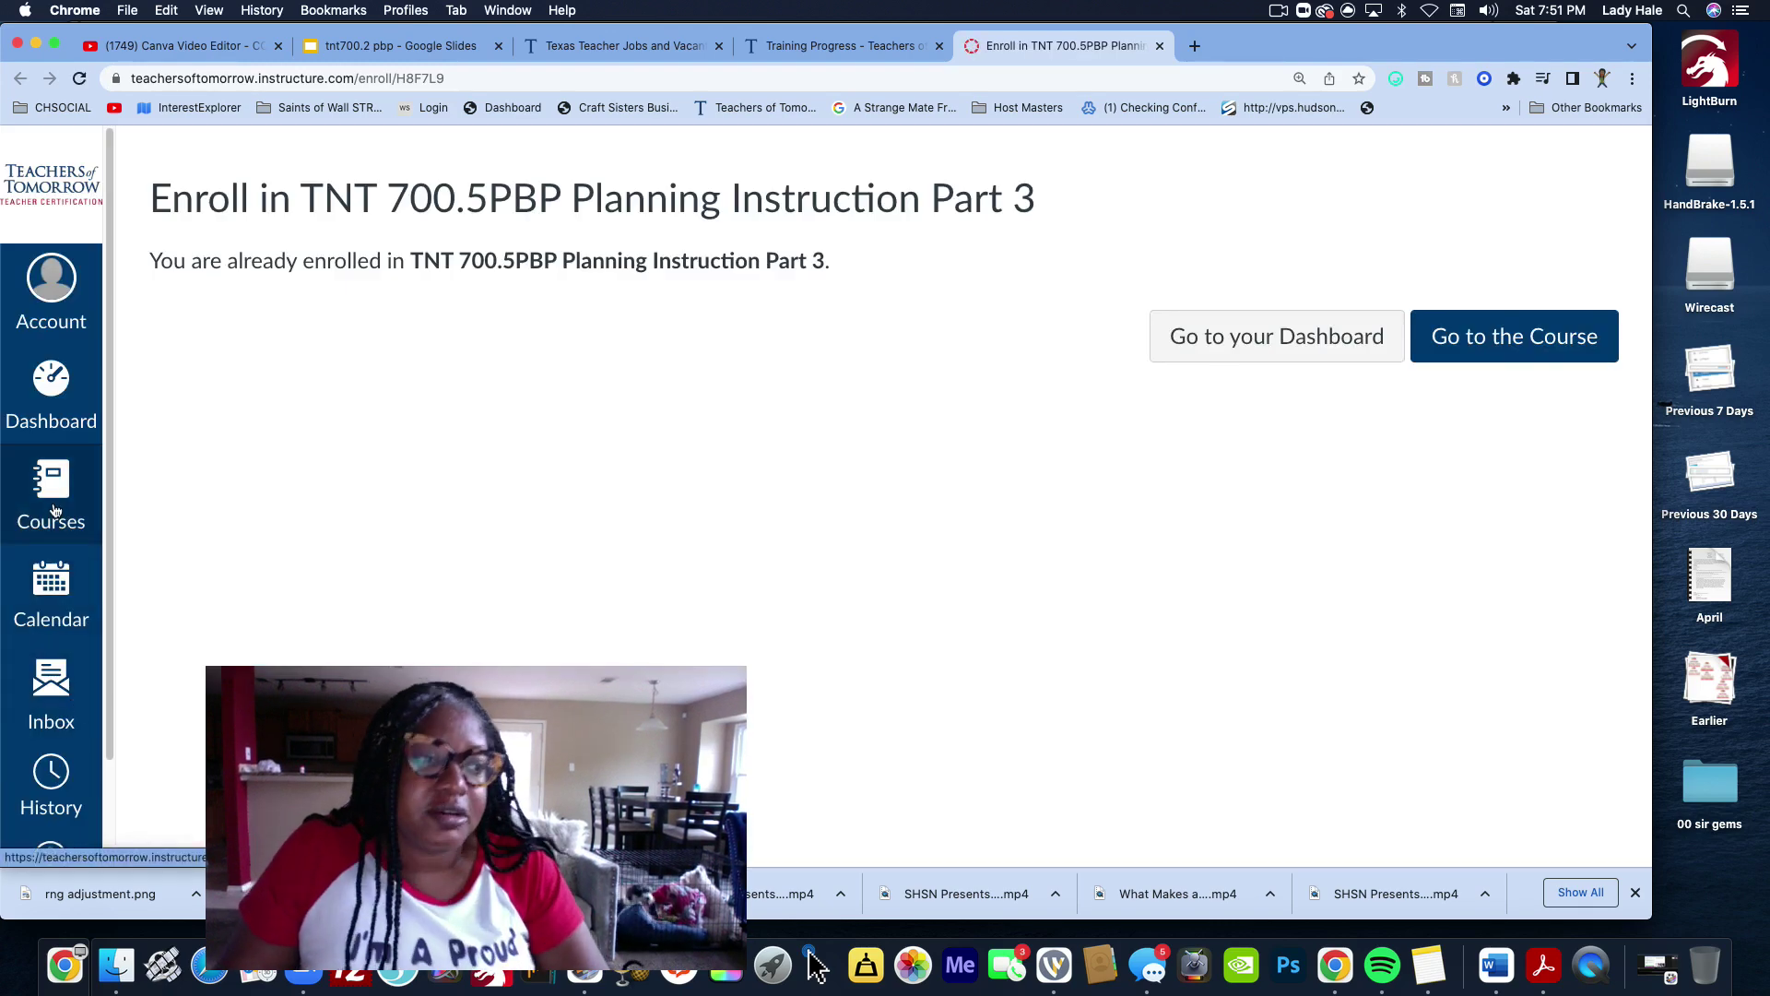
Open the TNT 700.2PBP Performance Based Project course from All Courses
click(53, 510)
click(190, 454)
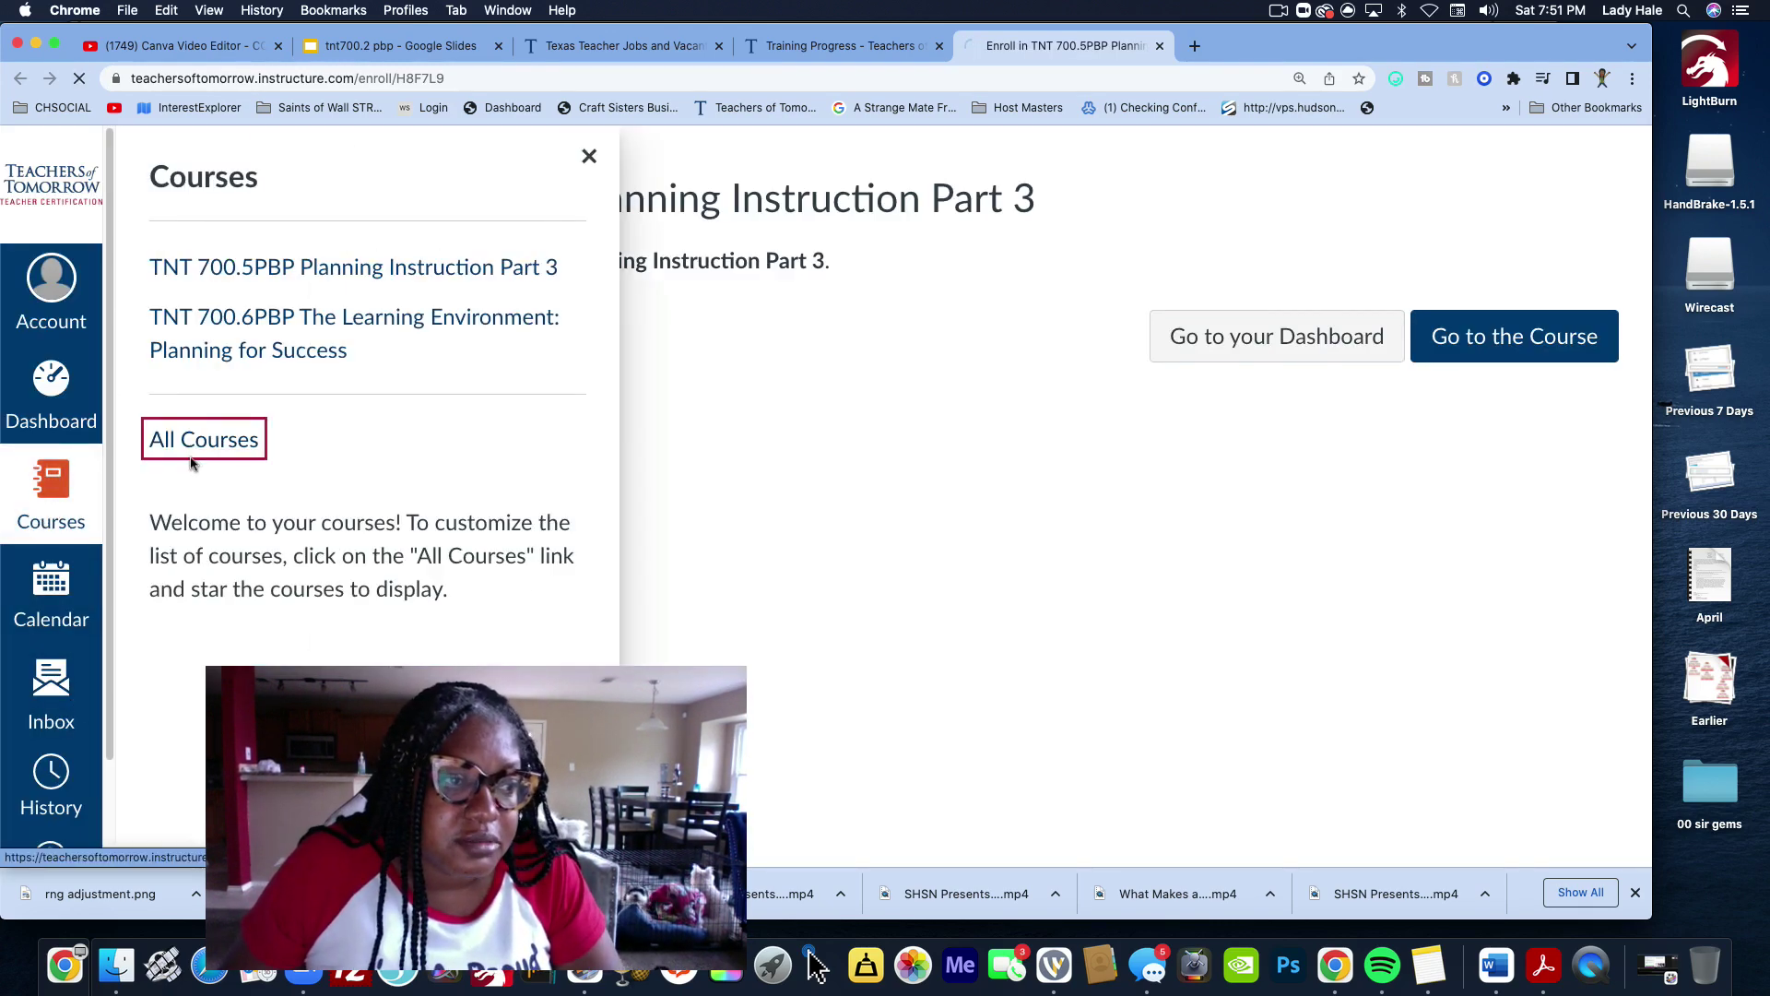
scroll(503, 584, down, 3)
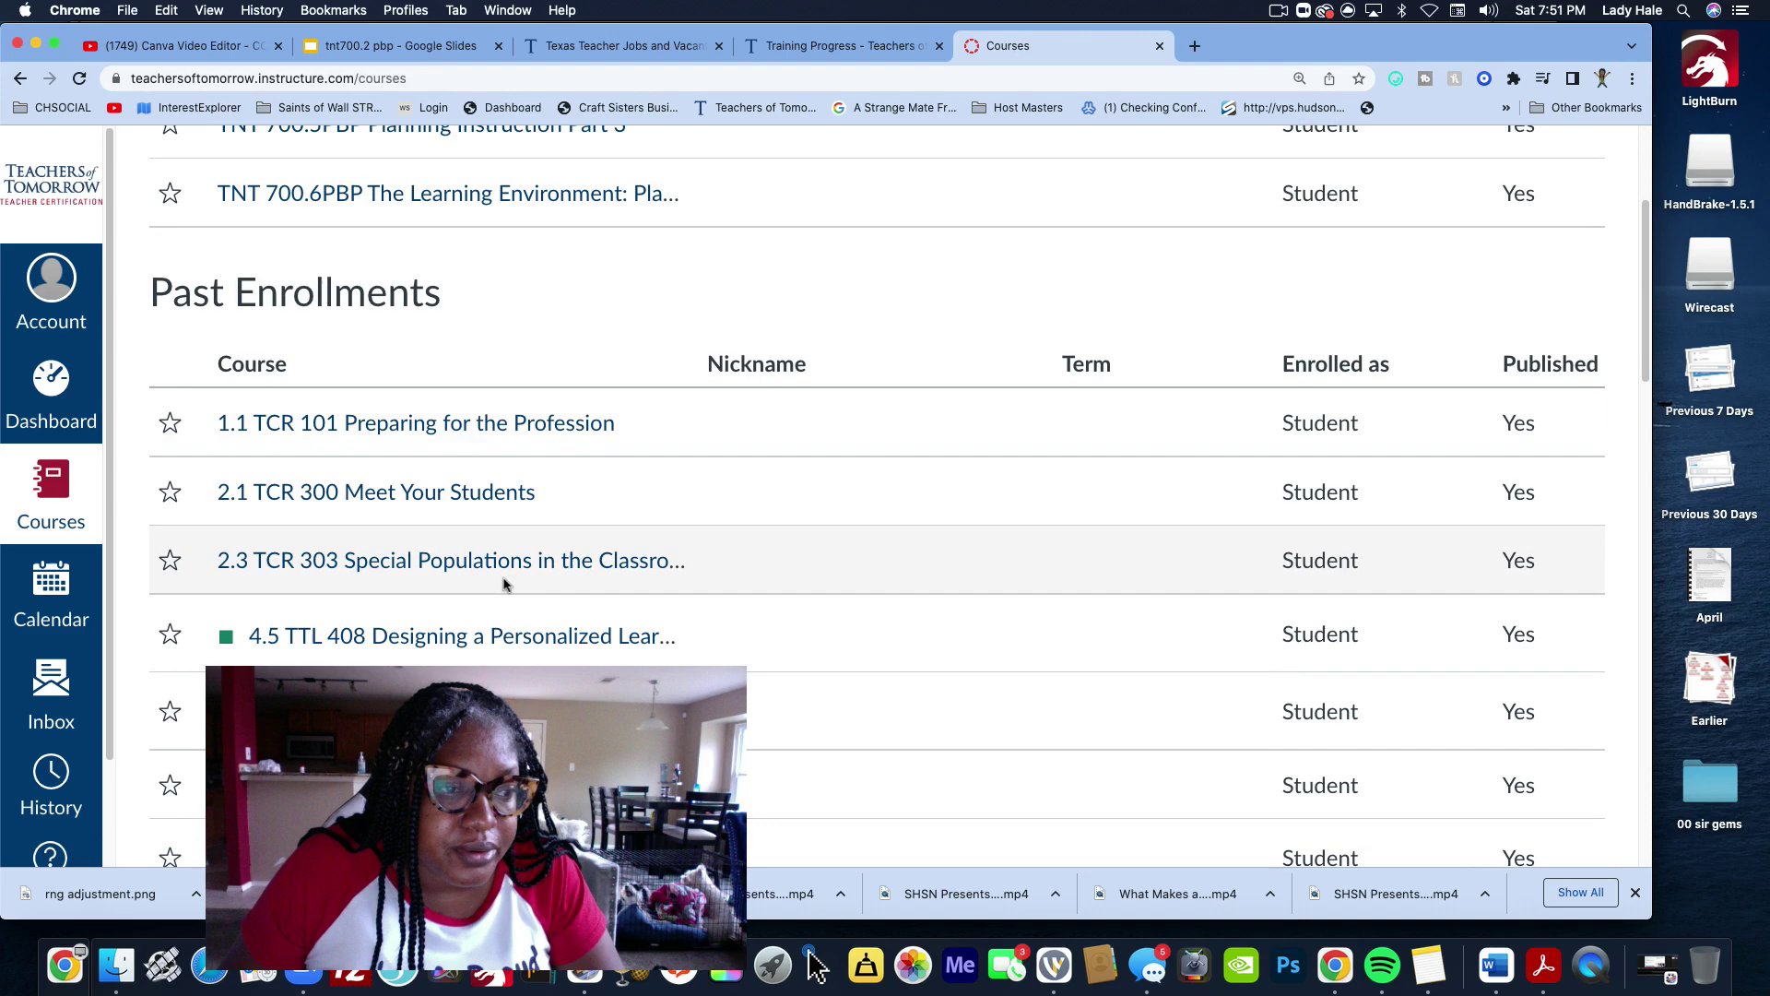
scroll(504, 584, down, 10)
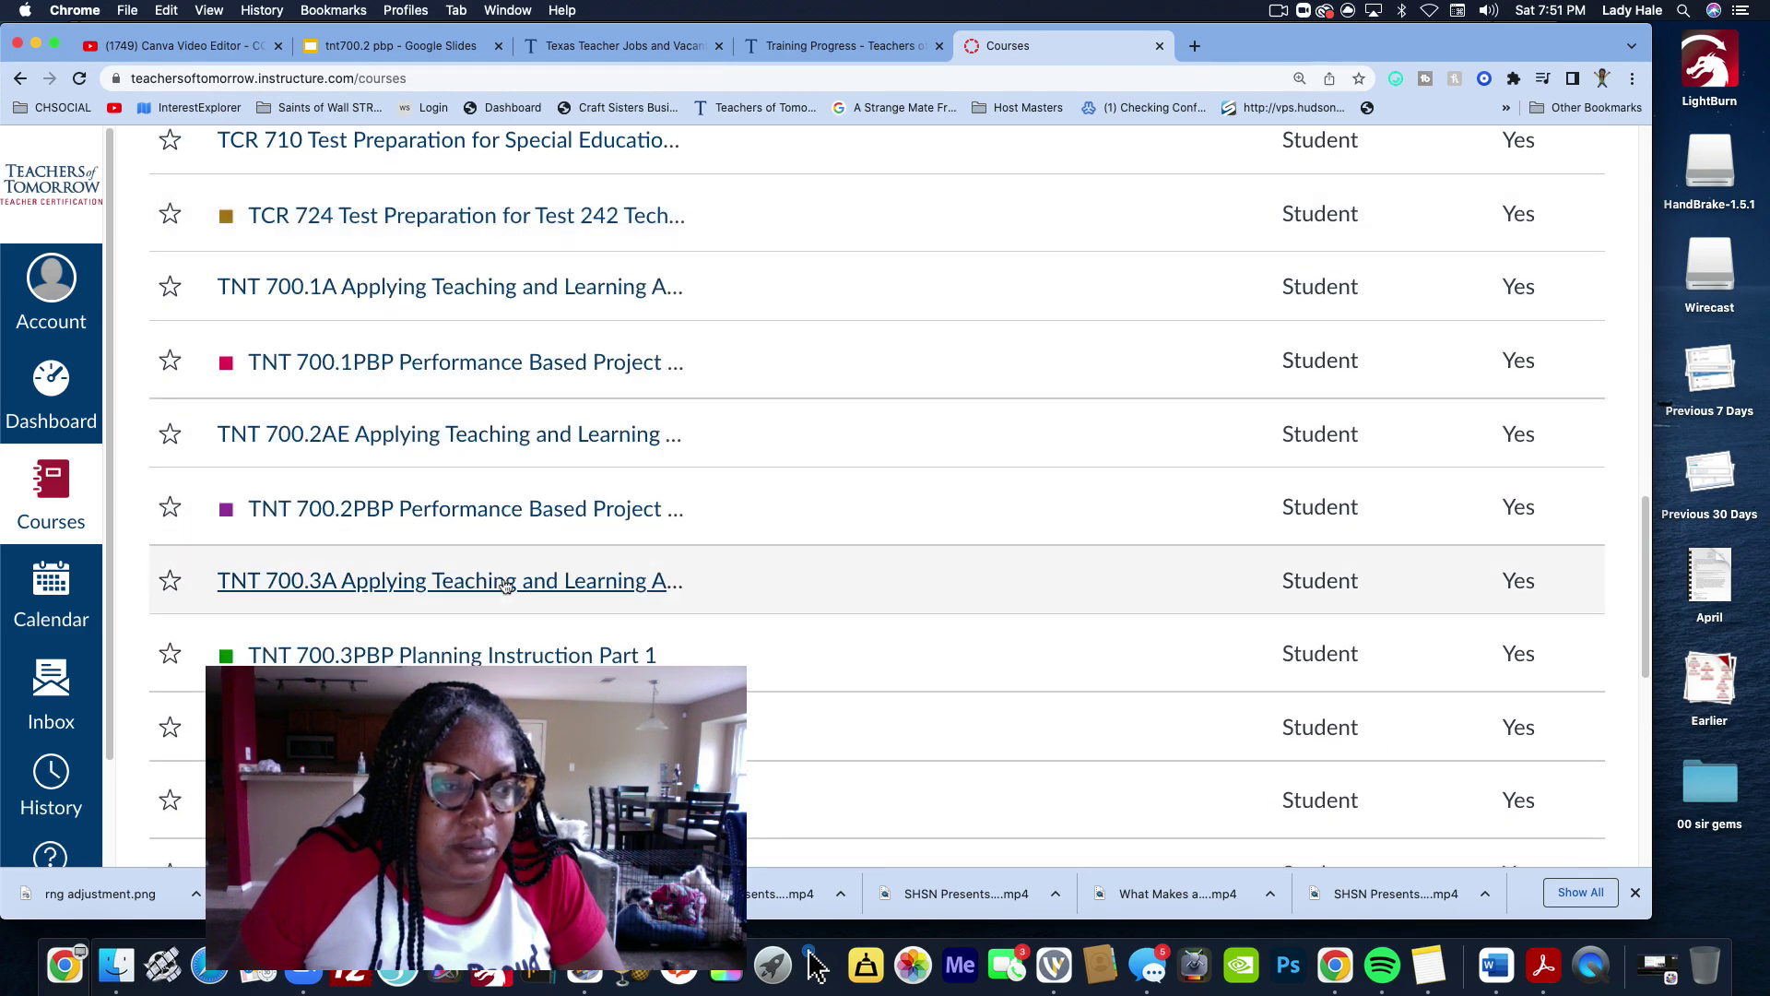
click(342, 514)
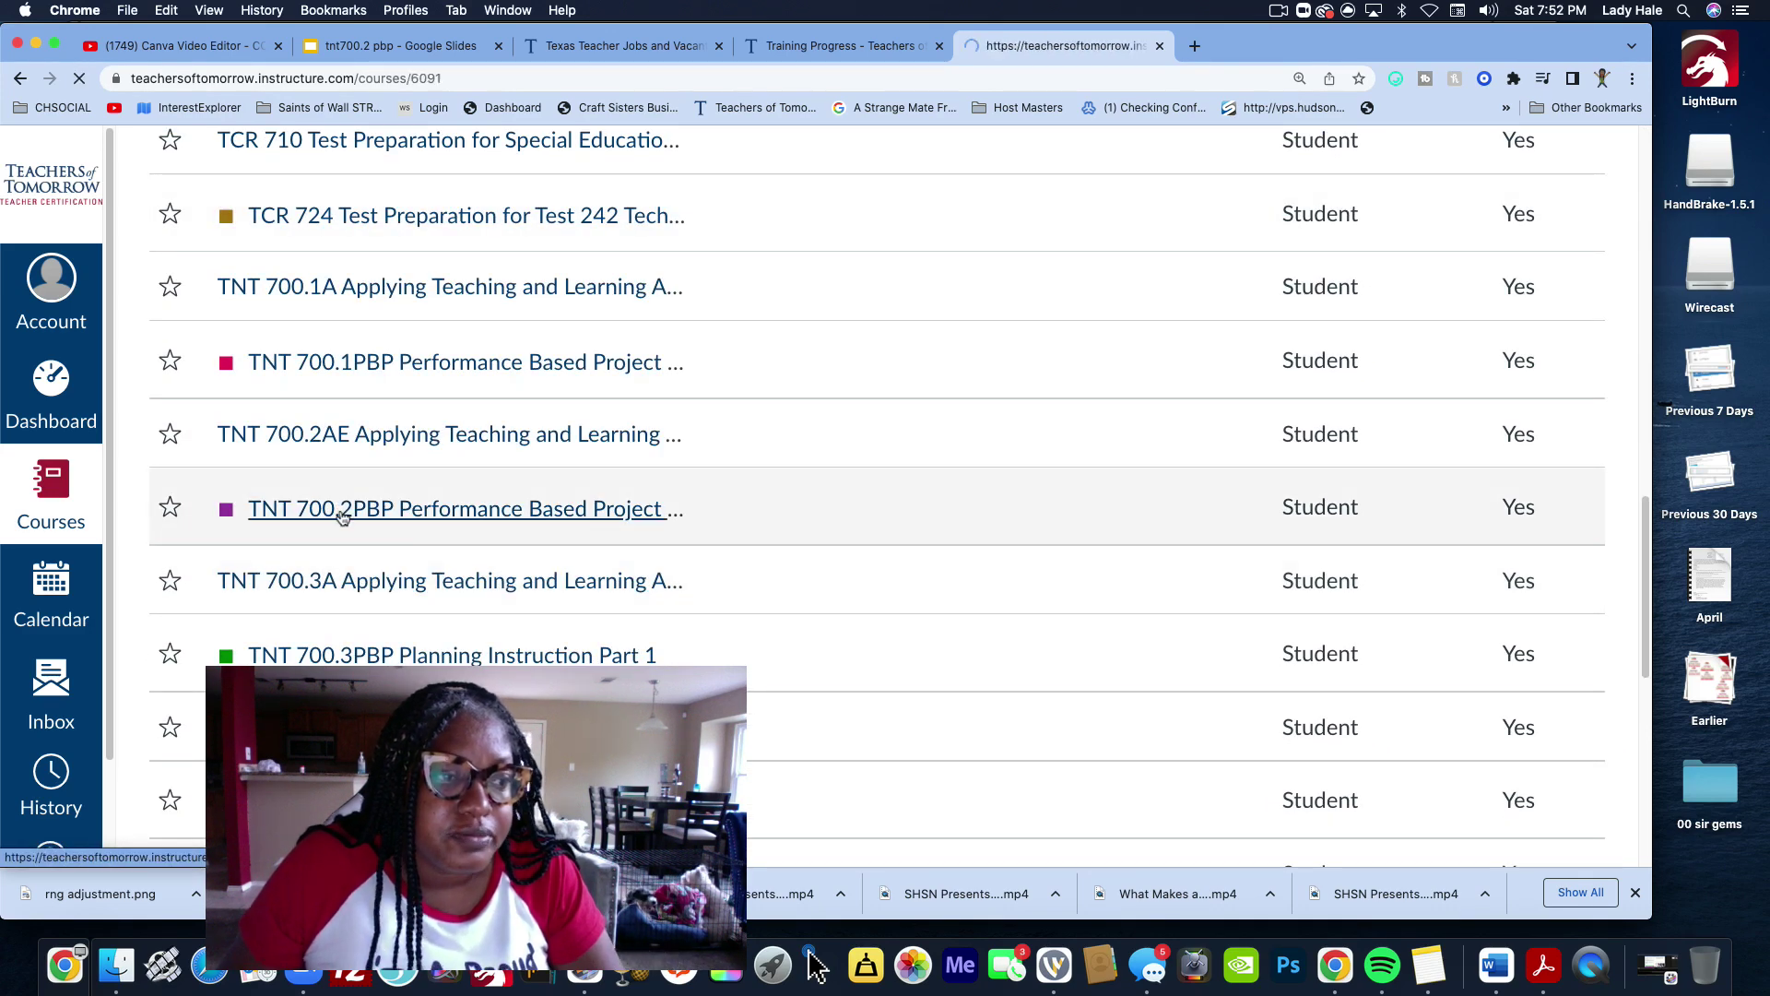
Show the Knowledge of Students and Student Needs assignment's Materials Needed and Evaluation Criteria
scroll(759, 410, down, 1)
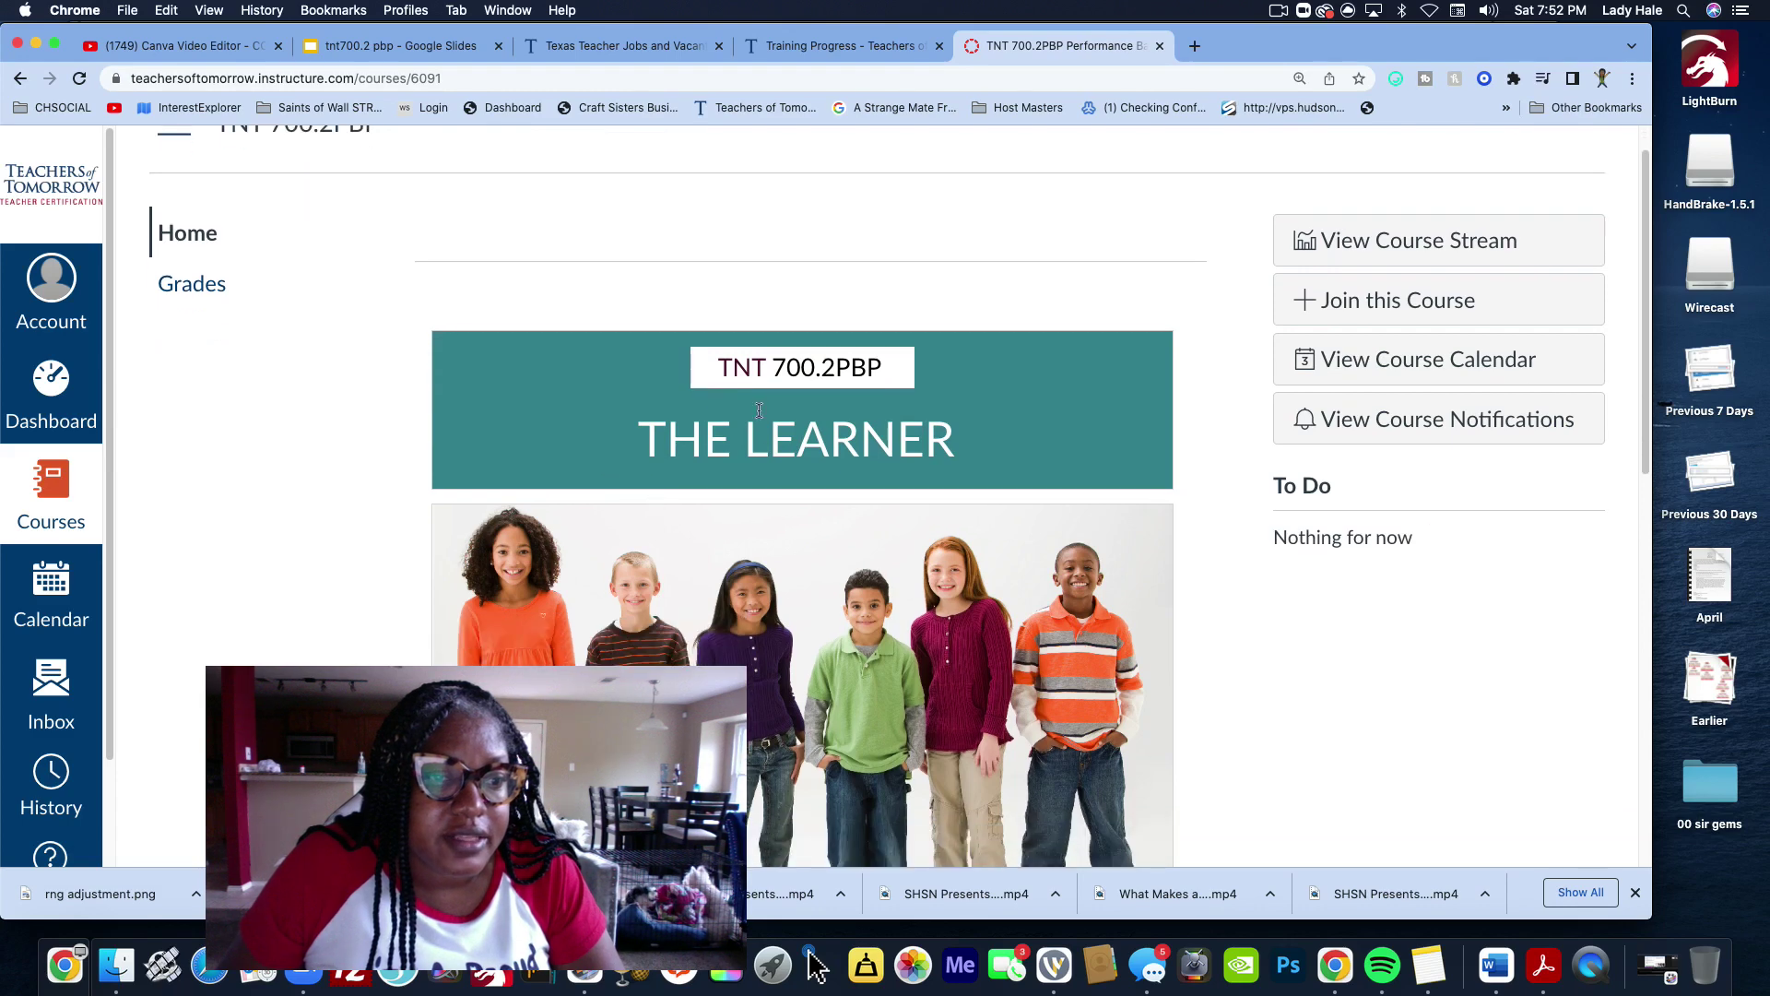
drag(957, 438, 631, 424)
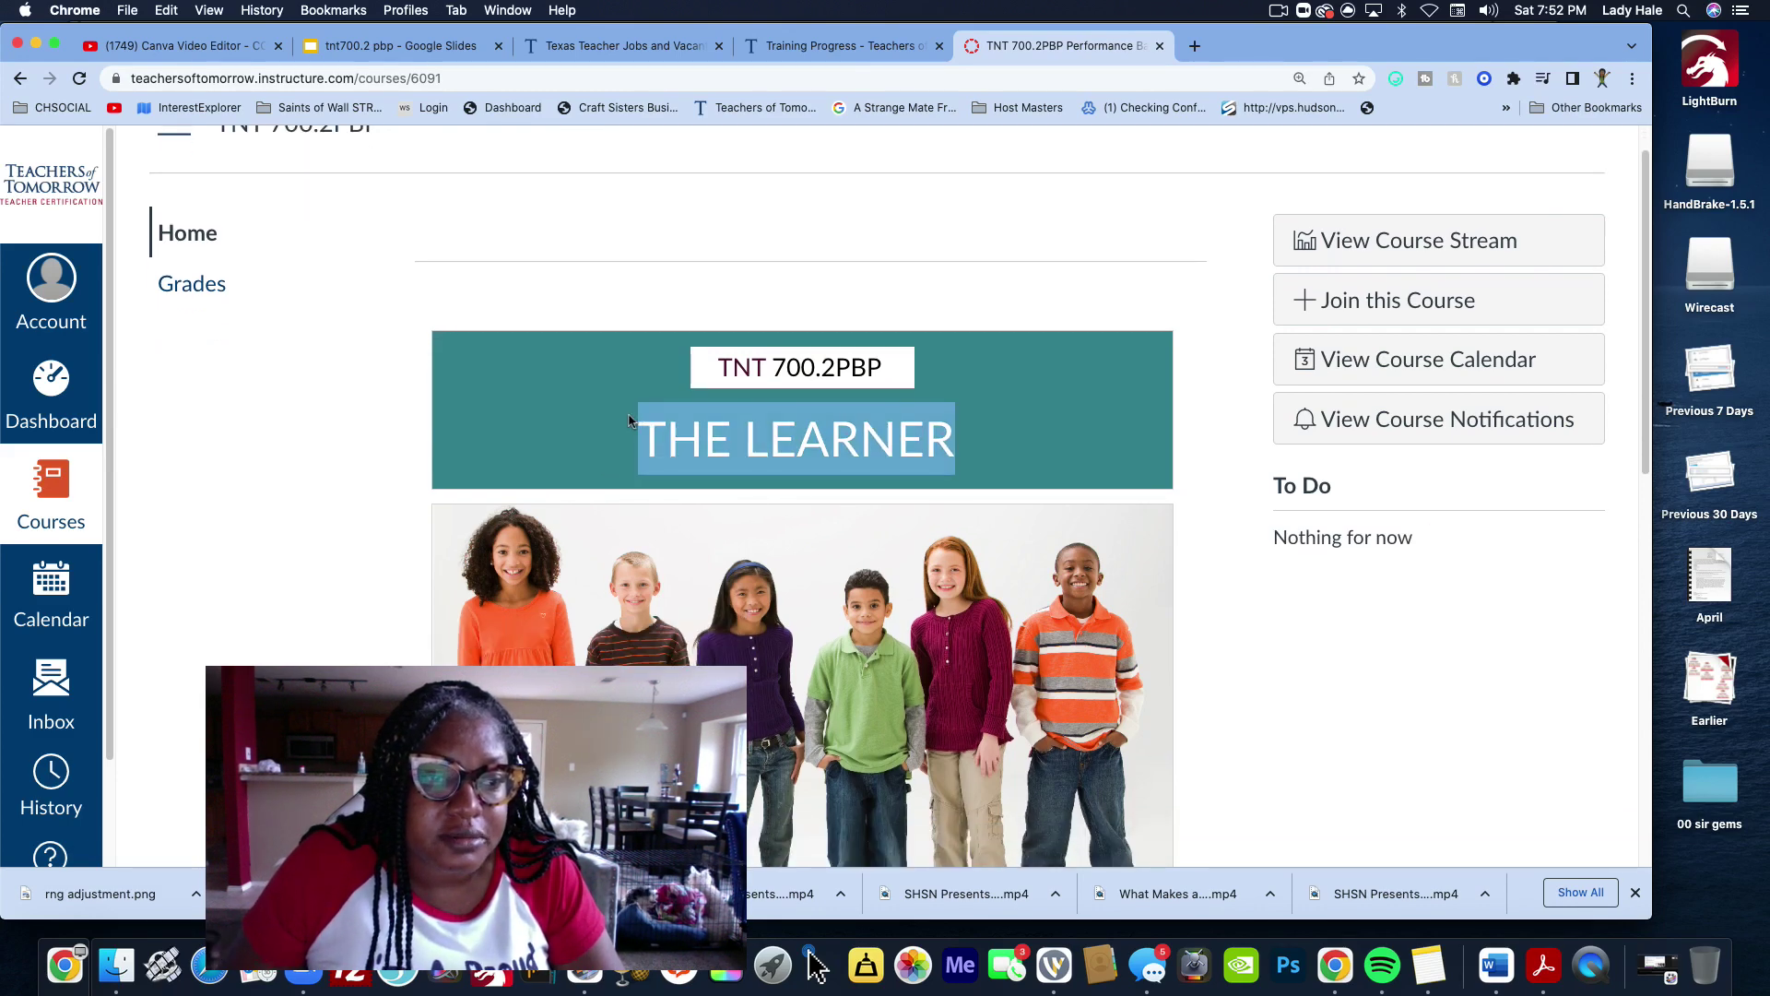
scroll(630, 421, down, 3)
scroll(629, 420, down, 1)
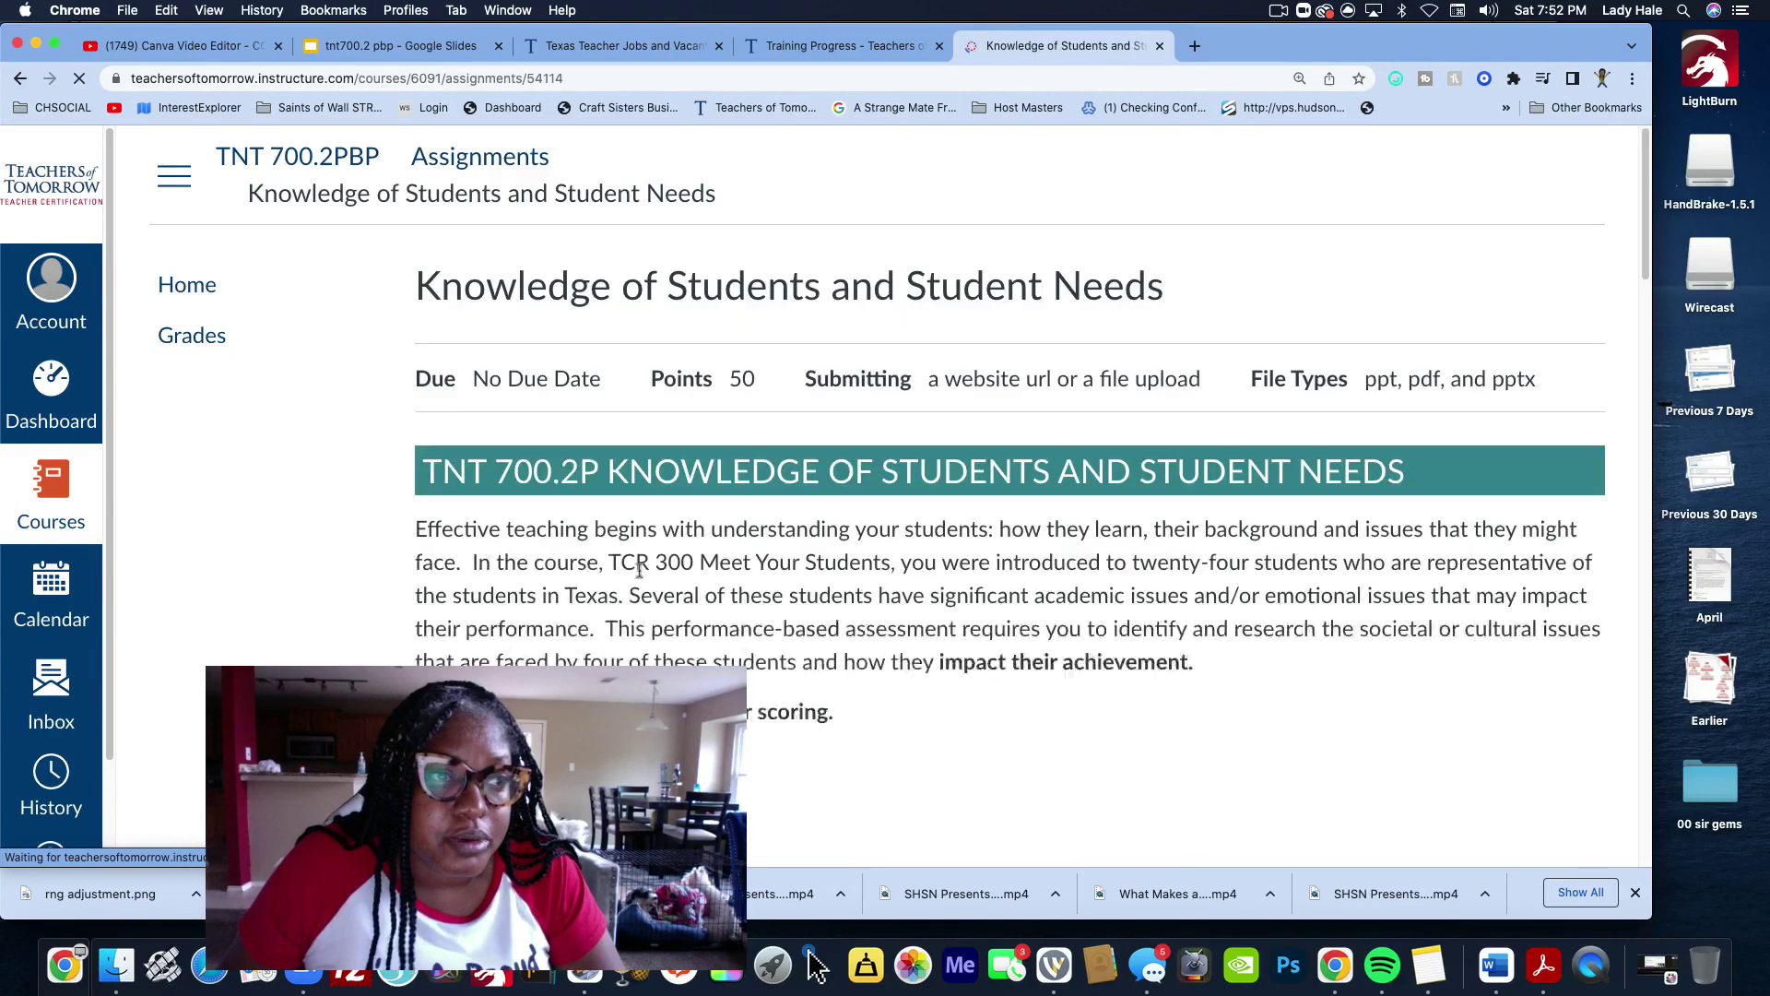
scroll(736, 499, down, 5)
scroll(736, 499, down, 8)
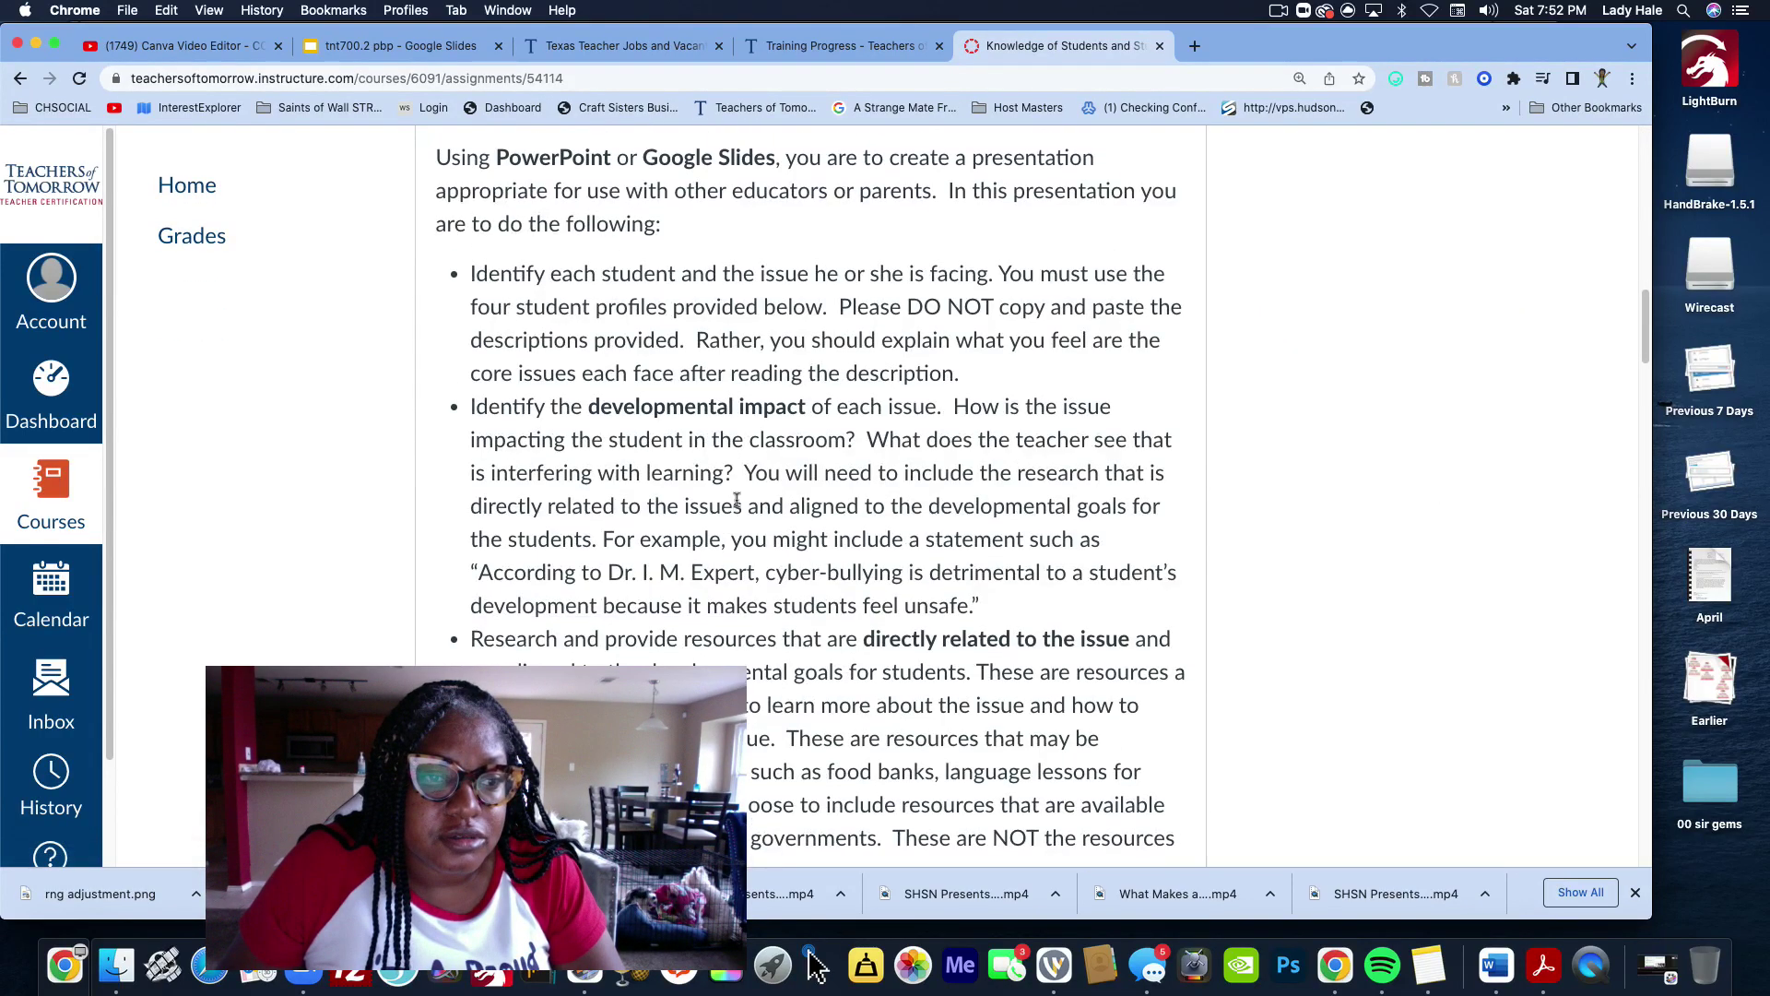
scroll(797, 714, up, 5)
click(796, 715)
scroll(728, 565, down, 5)
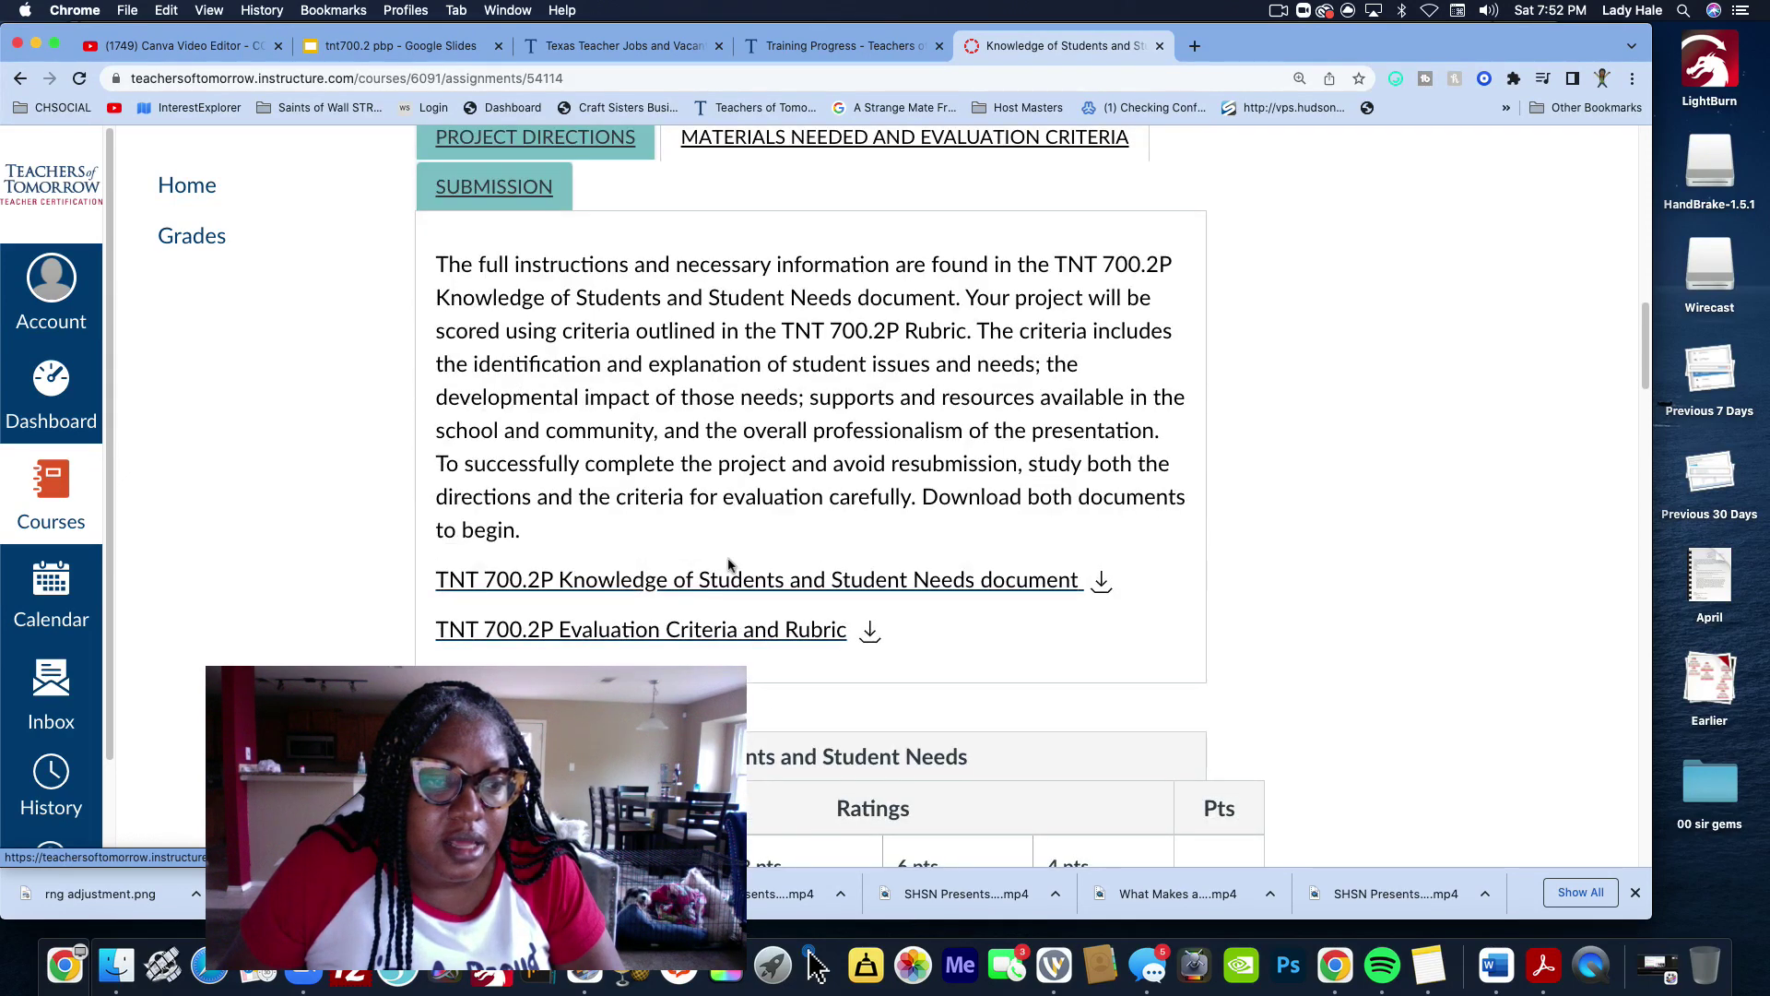
Preview the Knowledge of Students and Student Needs PDF and read its presentation requirements
click(619, 575)
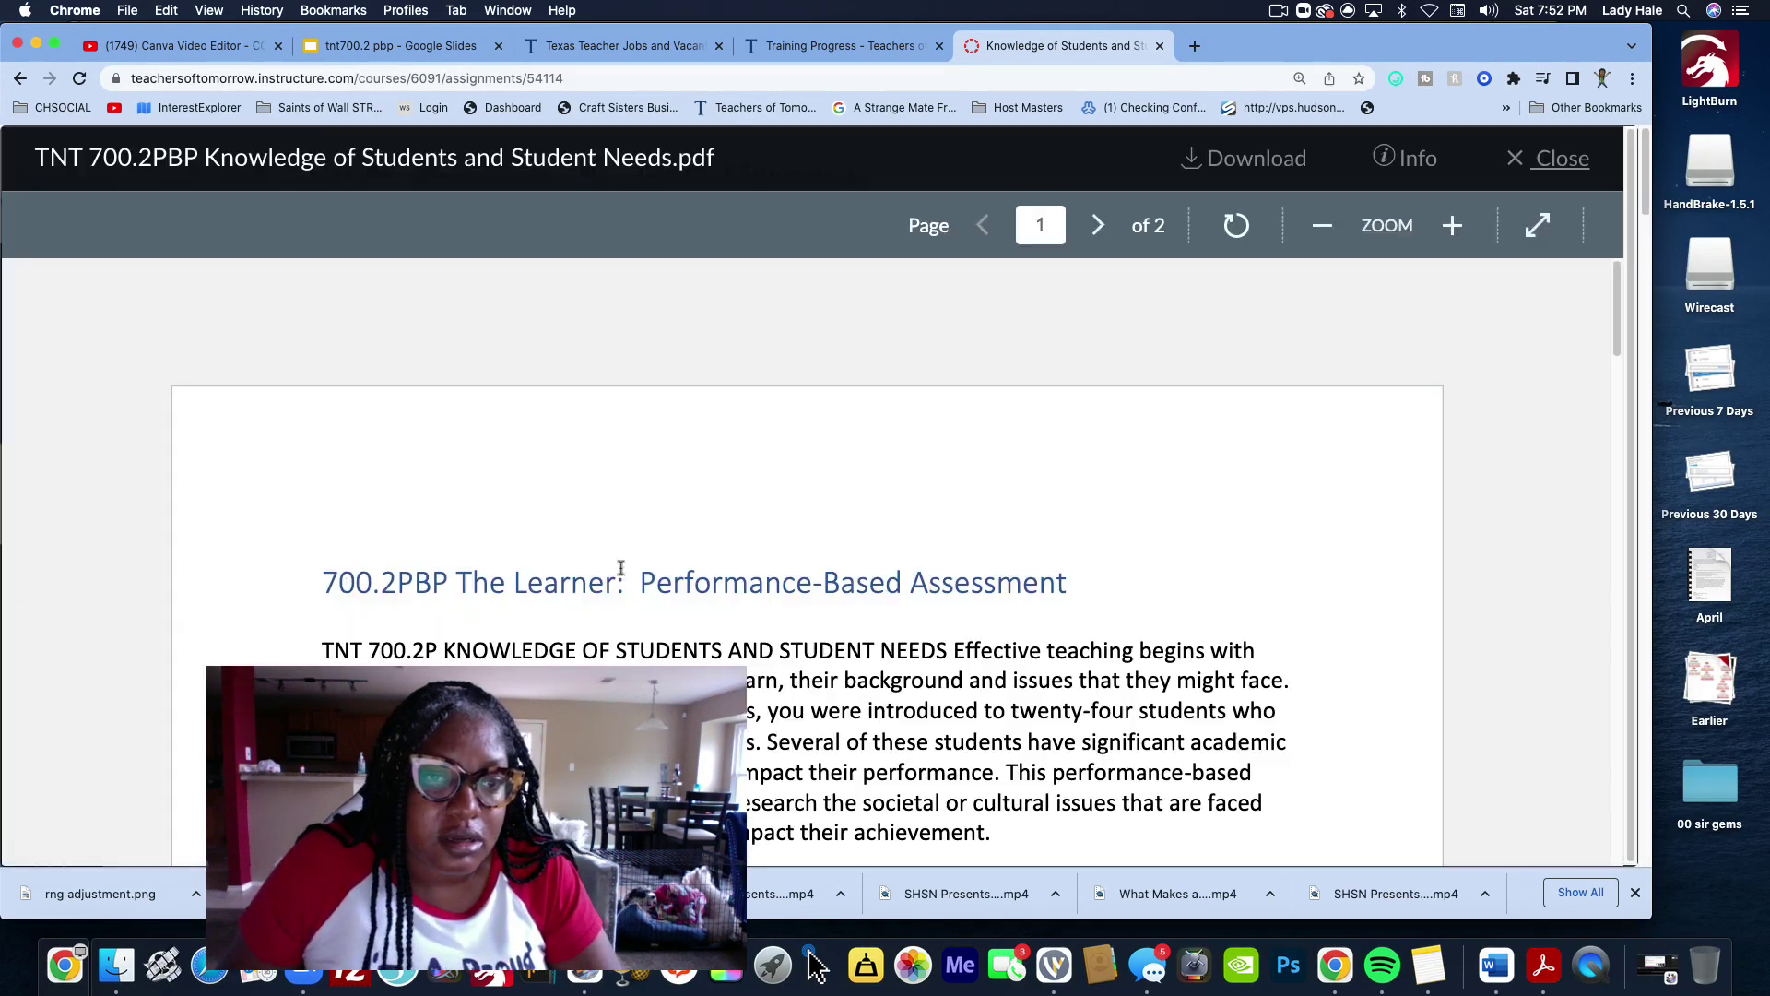
scroll(634, 524, down, 1)
scroll(636, 523, down, 4)
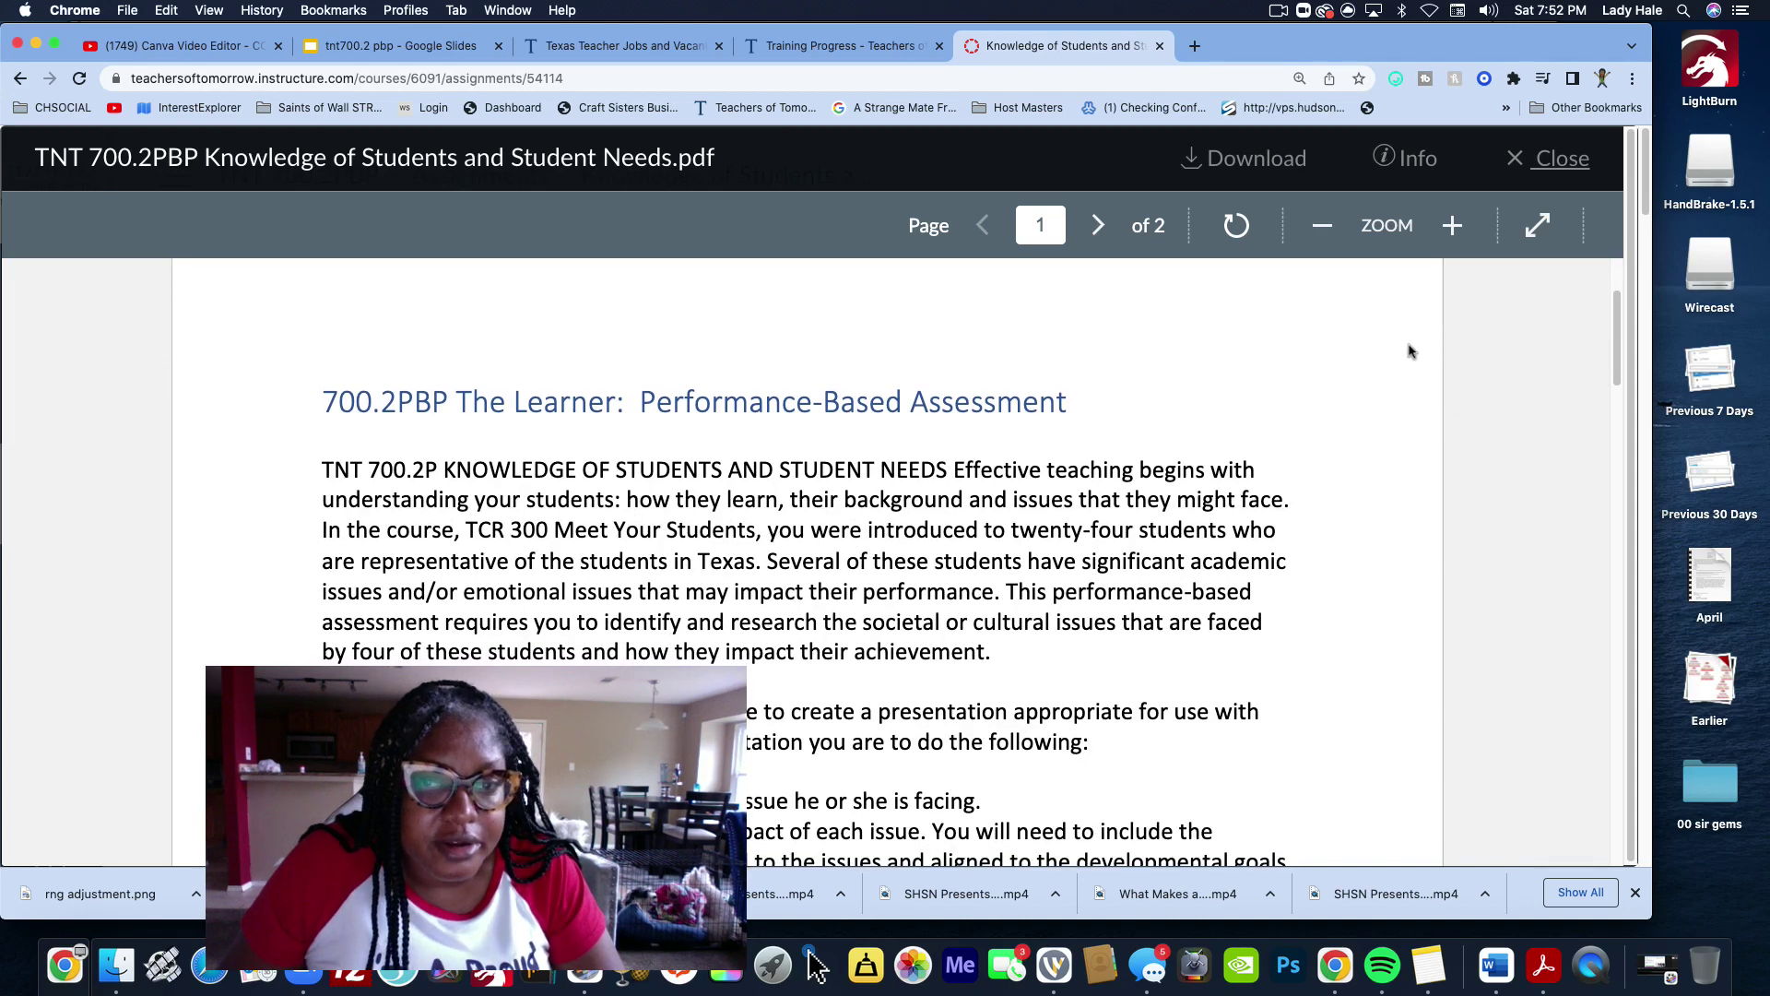
scroll(607, 506, down, 4)
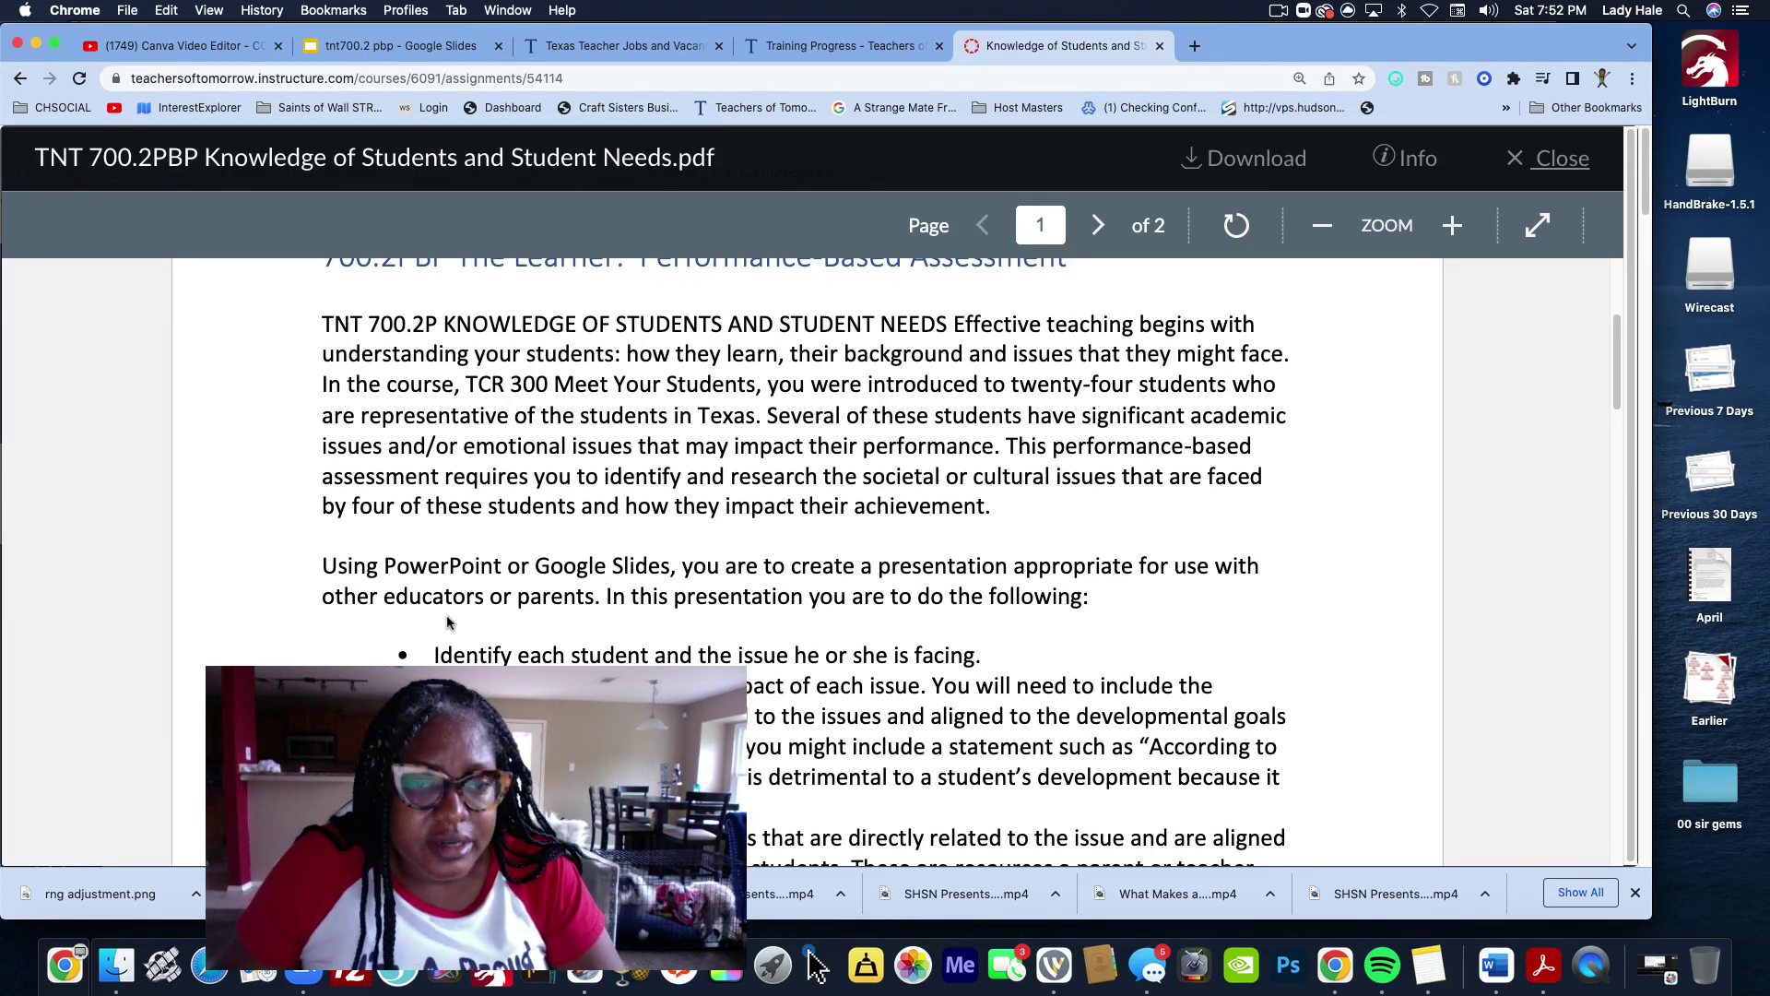
scroll(612, 565, down, 5)
scroll(613, 566, up, 7)
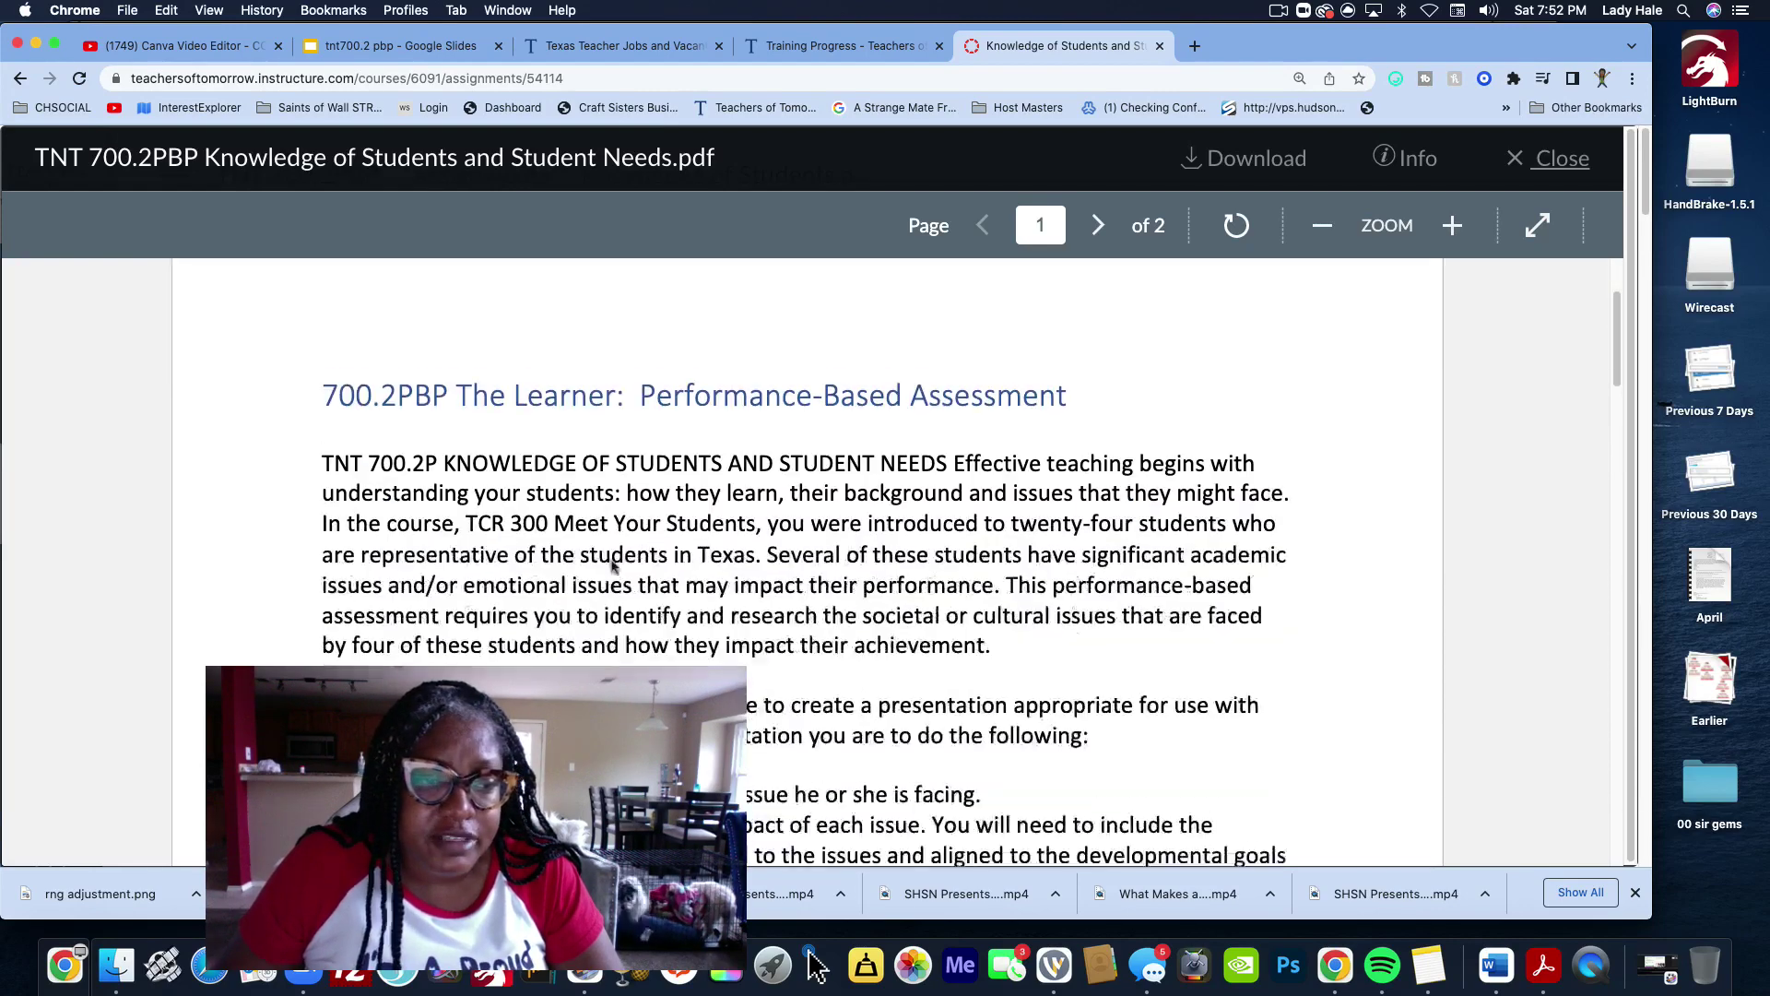
scroll(612, 566, down, 4)
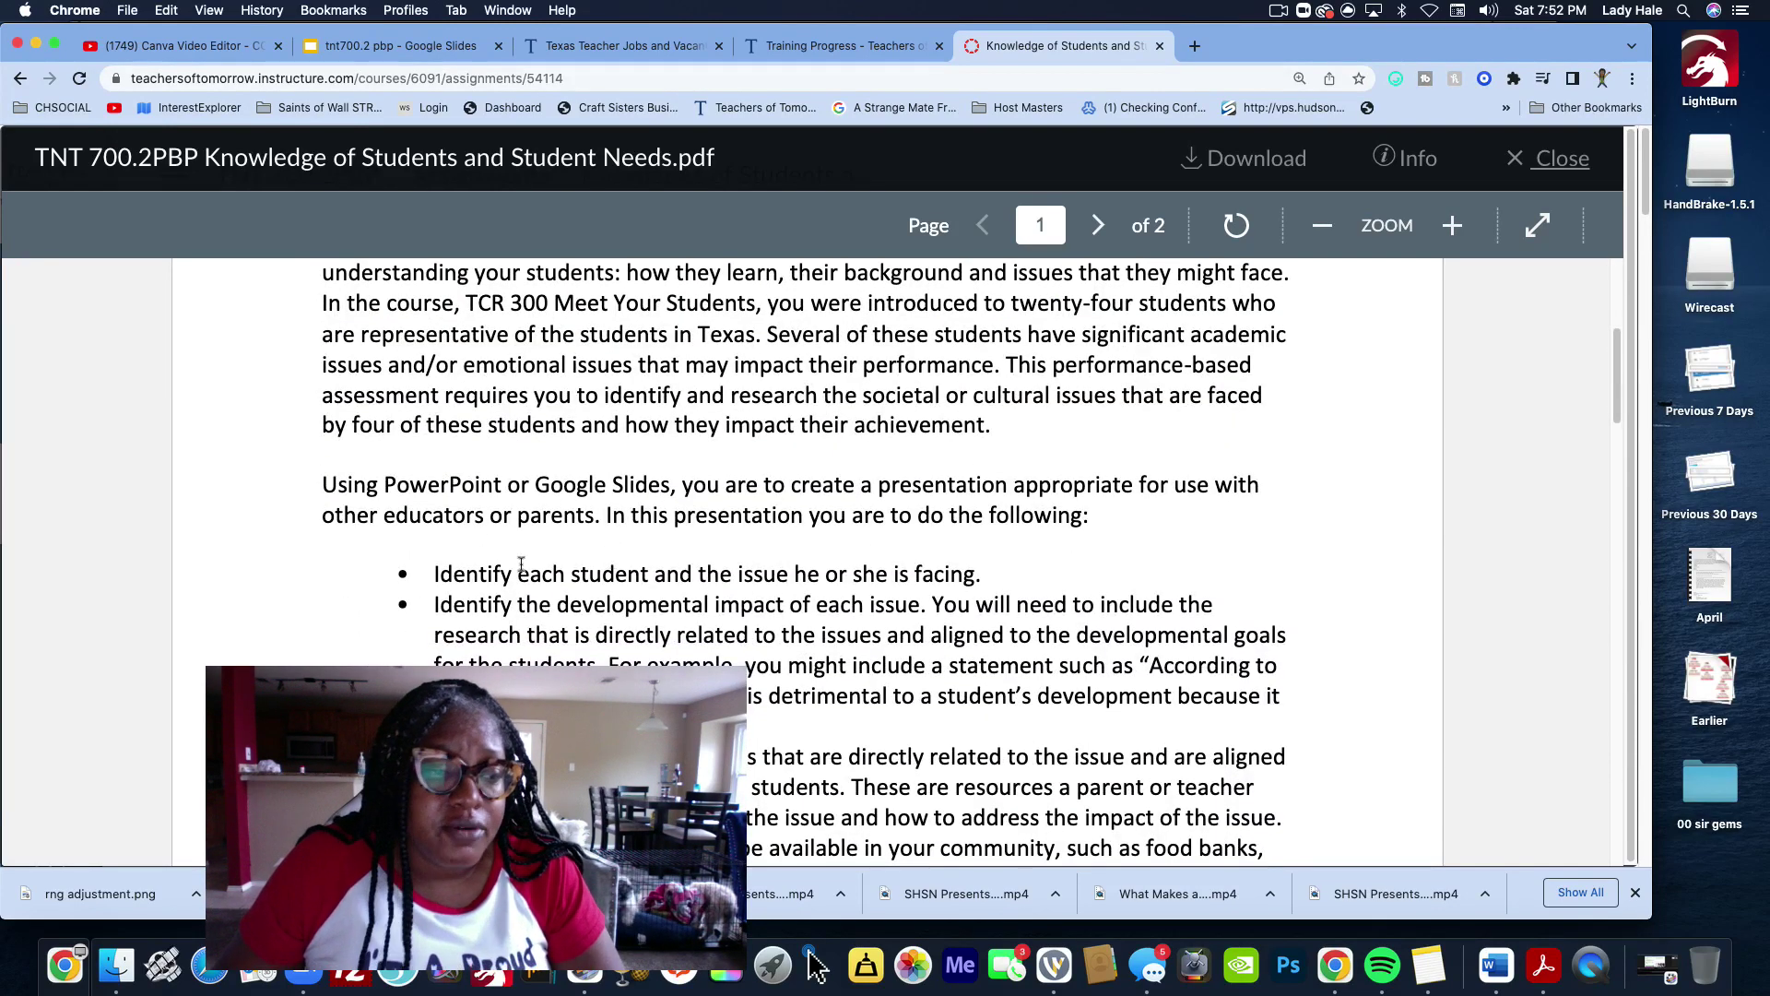
scroll(521, 565, down, 2)
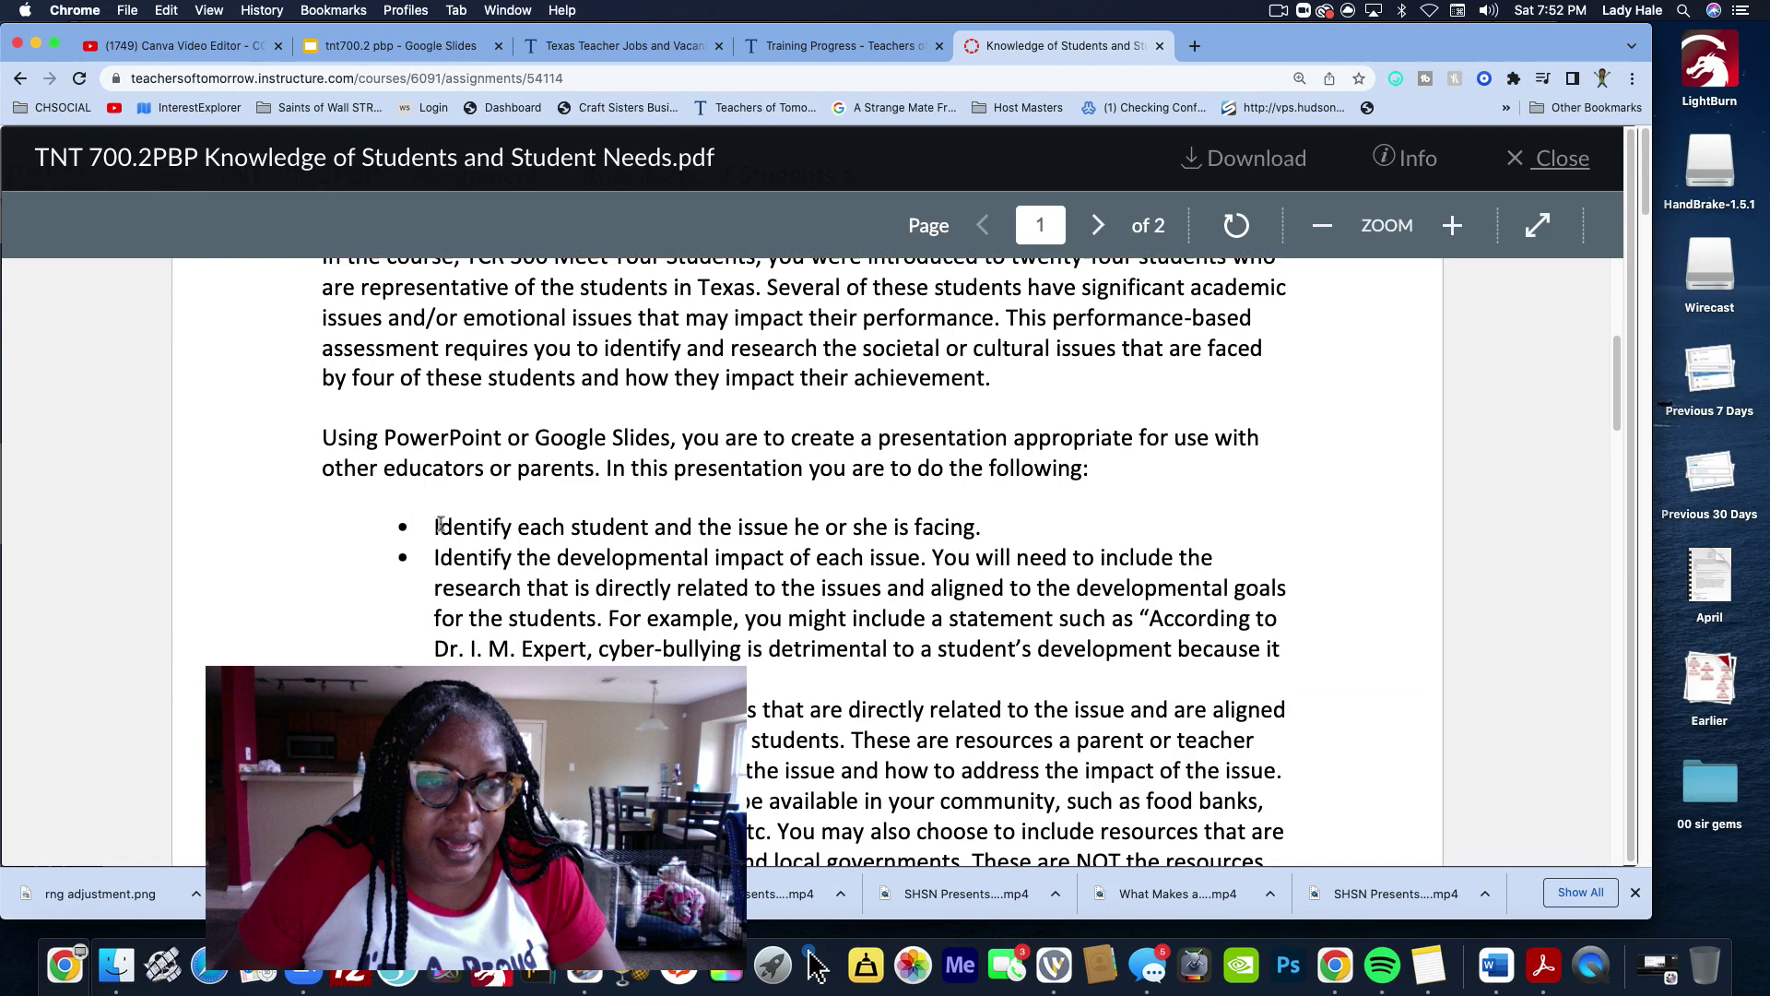
Highlight the requirements on identifying each student, developmental impact, and directly related resources
drag(440, 526, 581, 648)
click(512, 526)
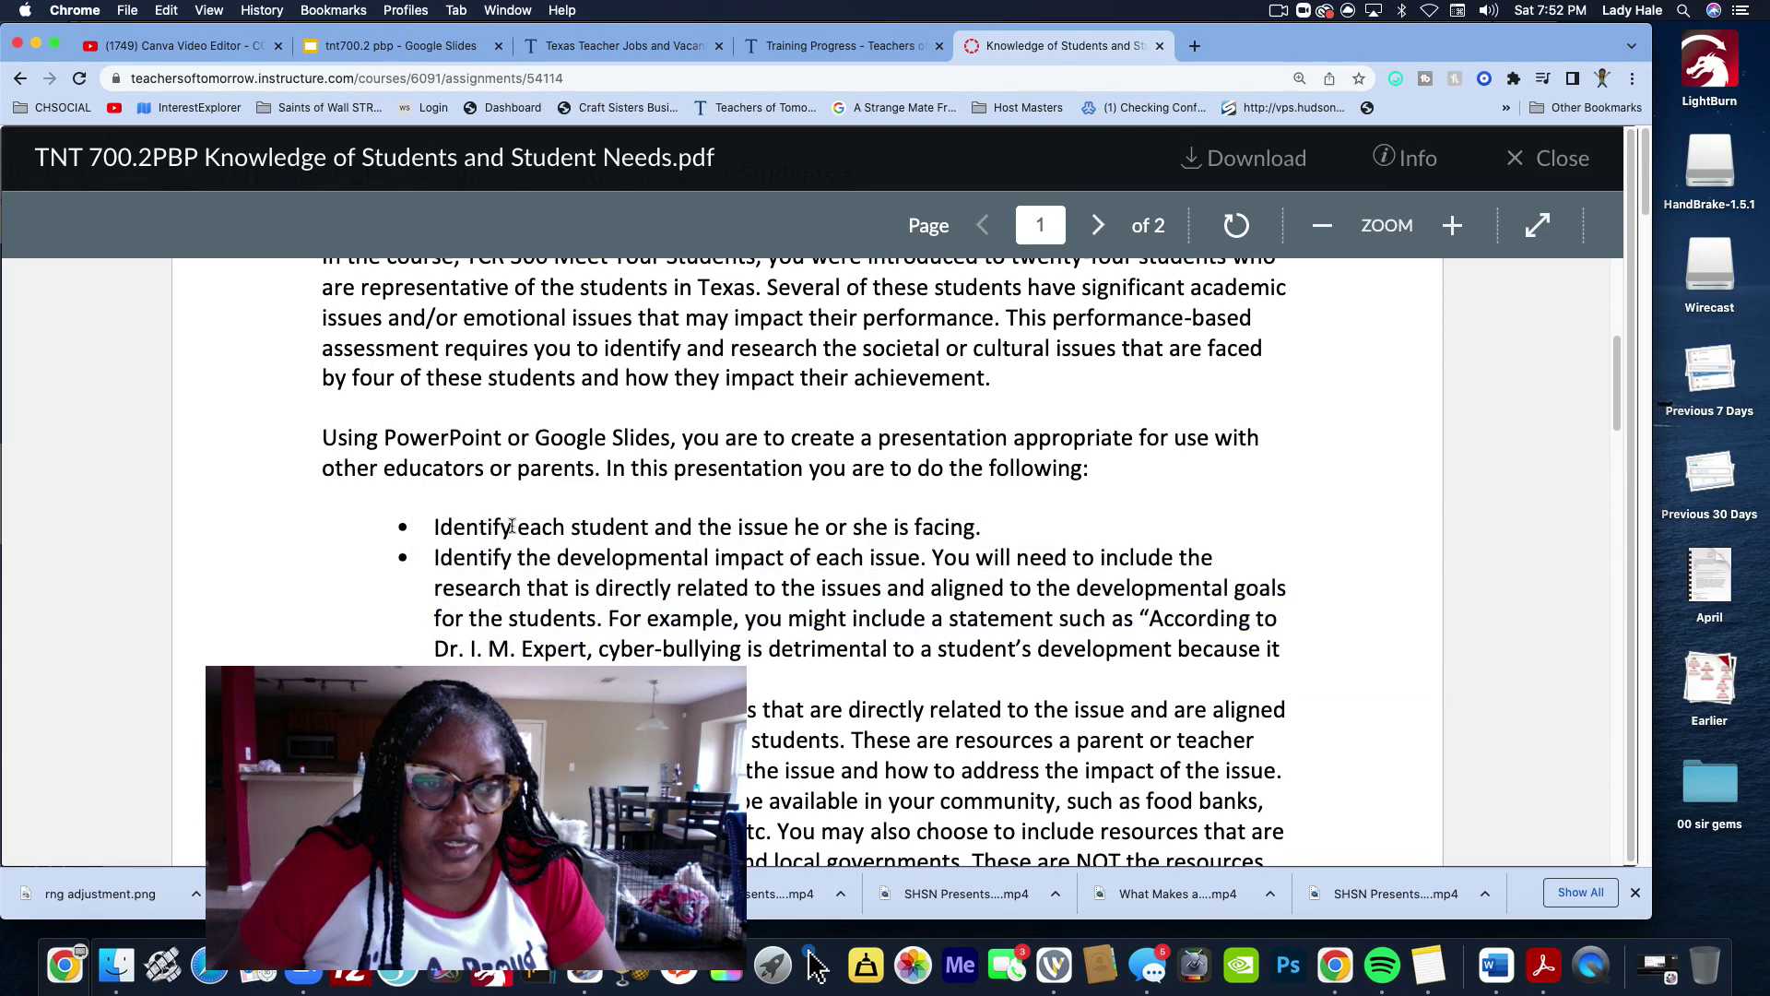
drag(445, 527, 977, 530)
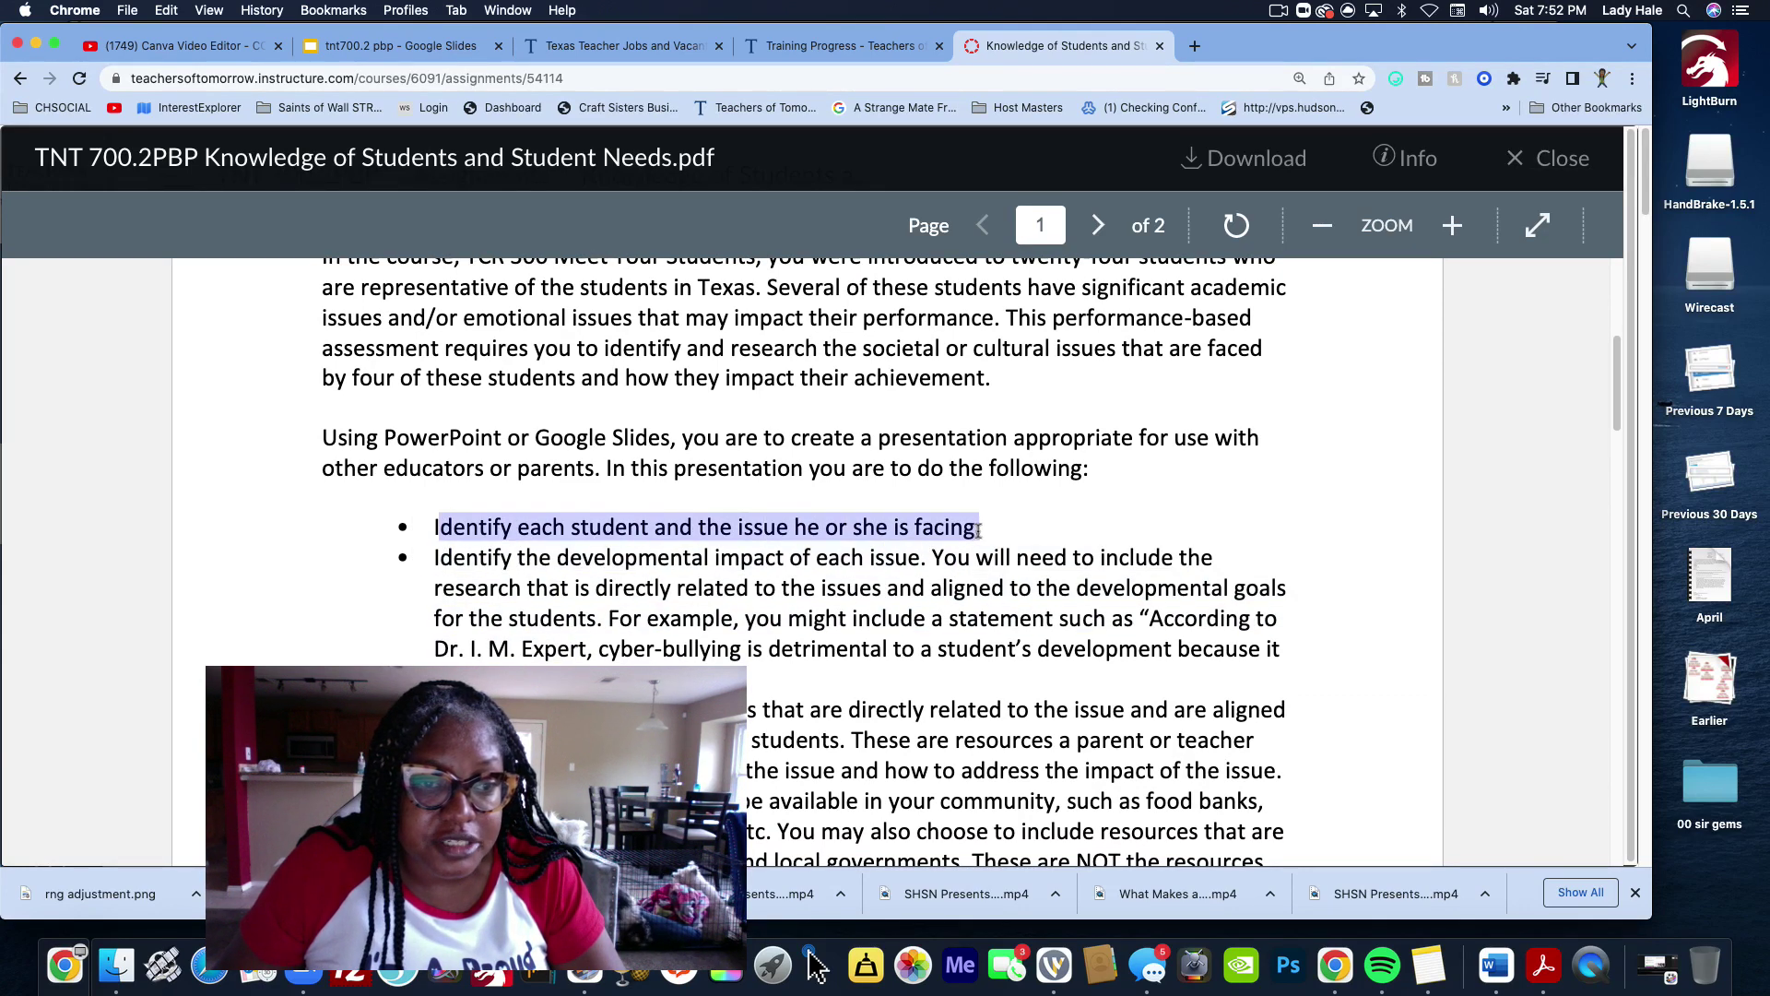
drag(433, 559, 908, 569)
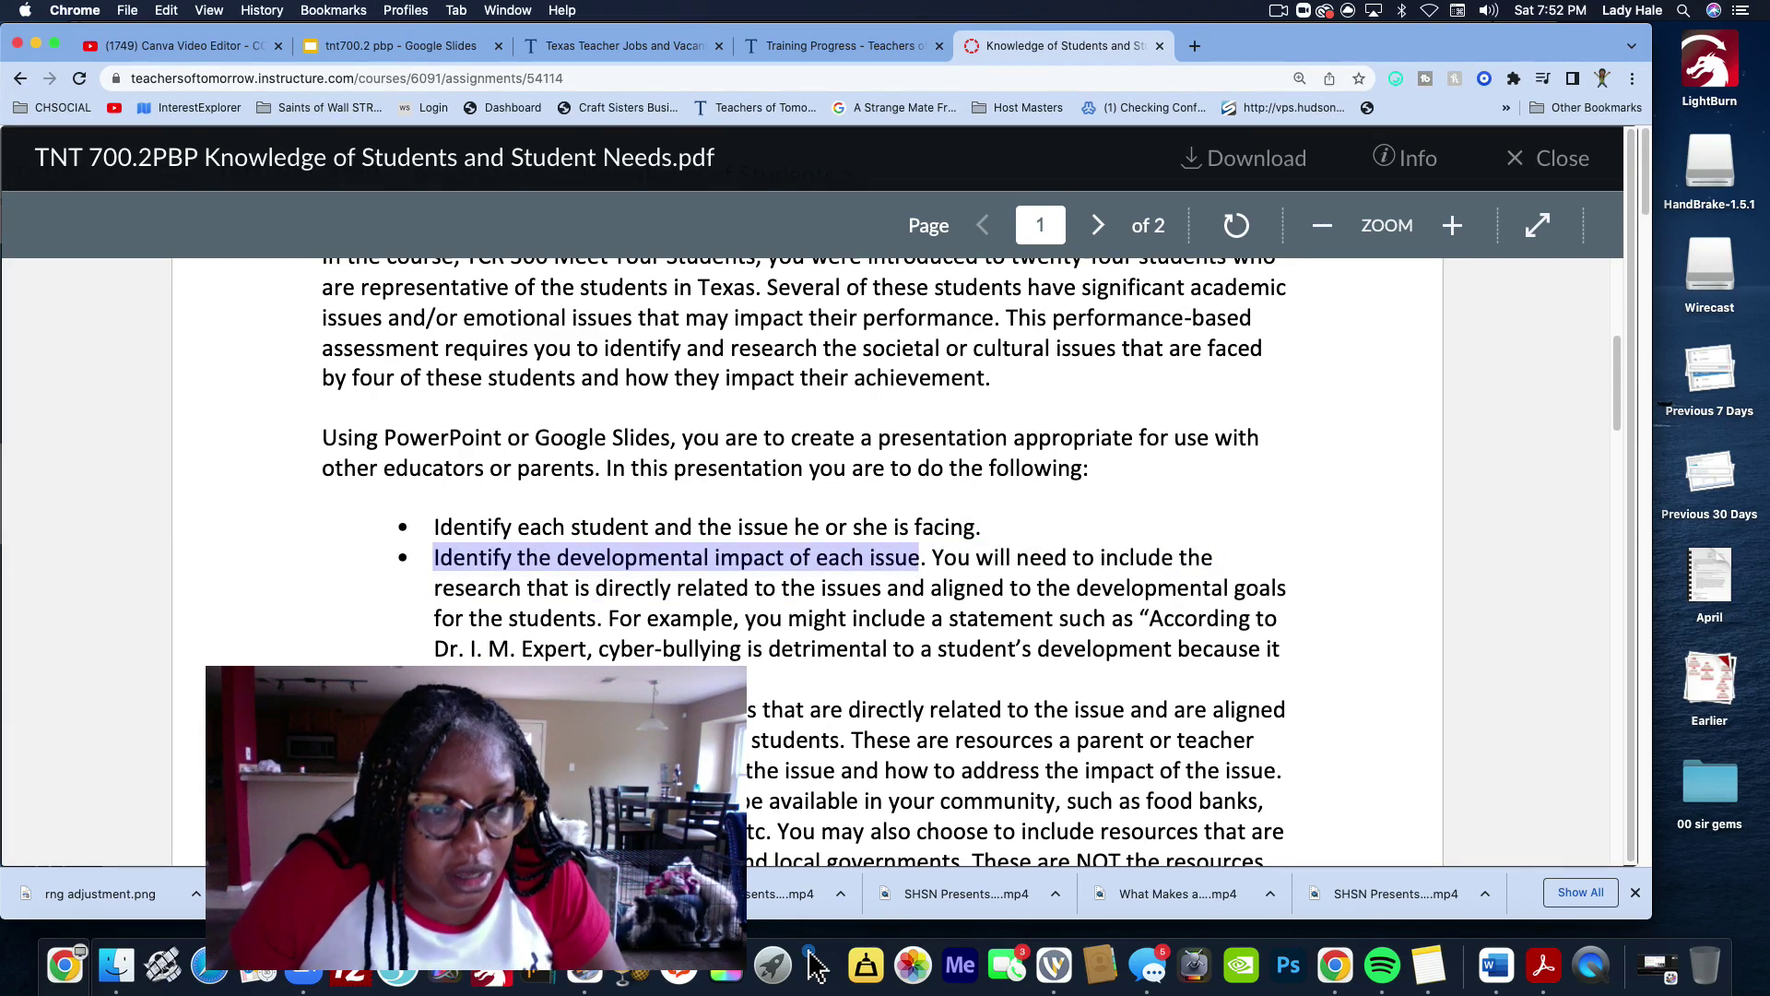
drag(590, 709, 975, 740)
scroll(871, 701, down, 6)
scroll(829, 599, up, 1)
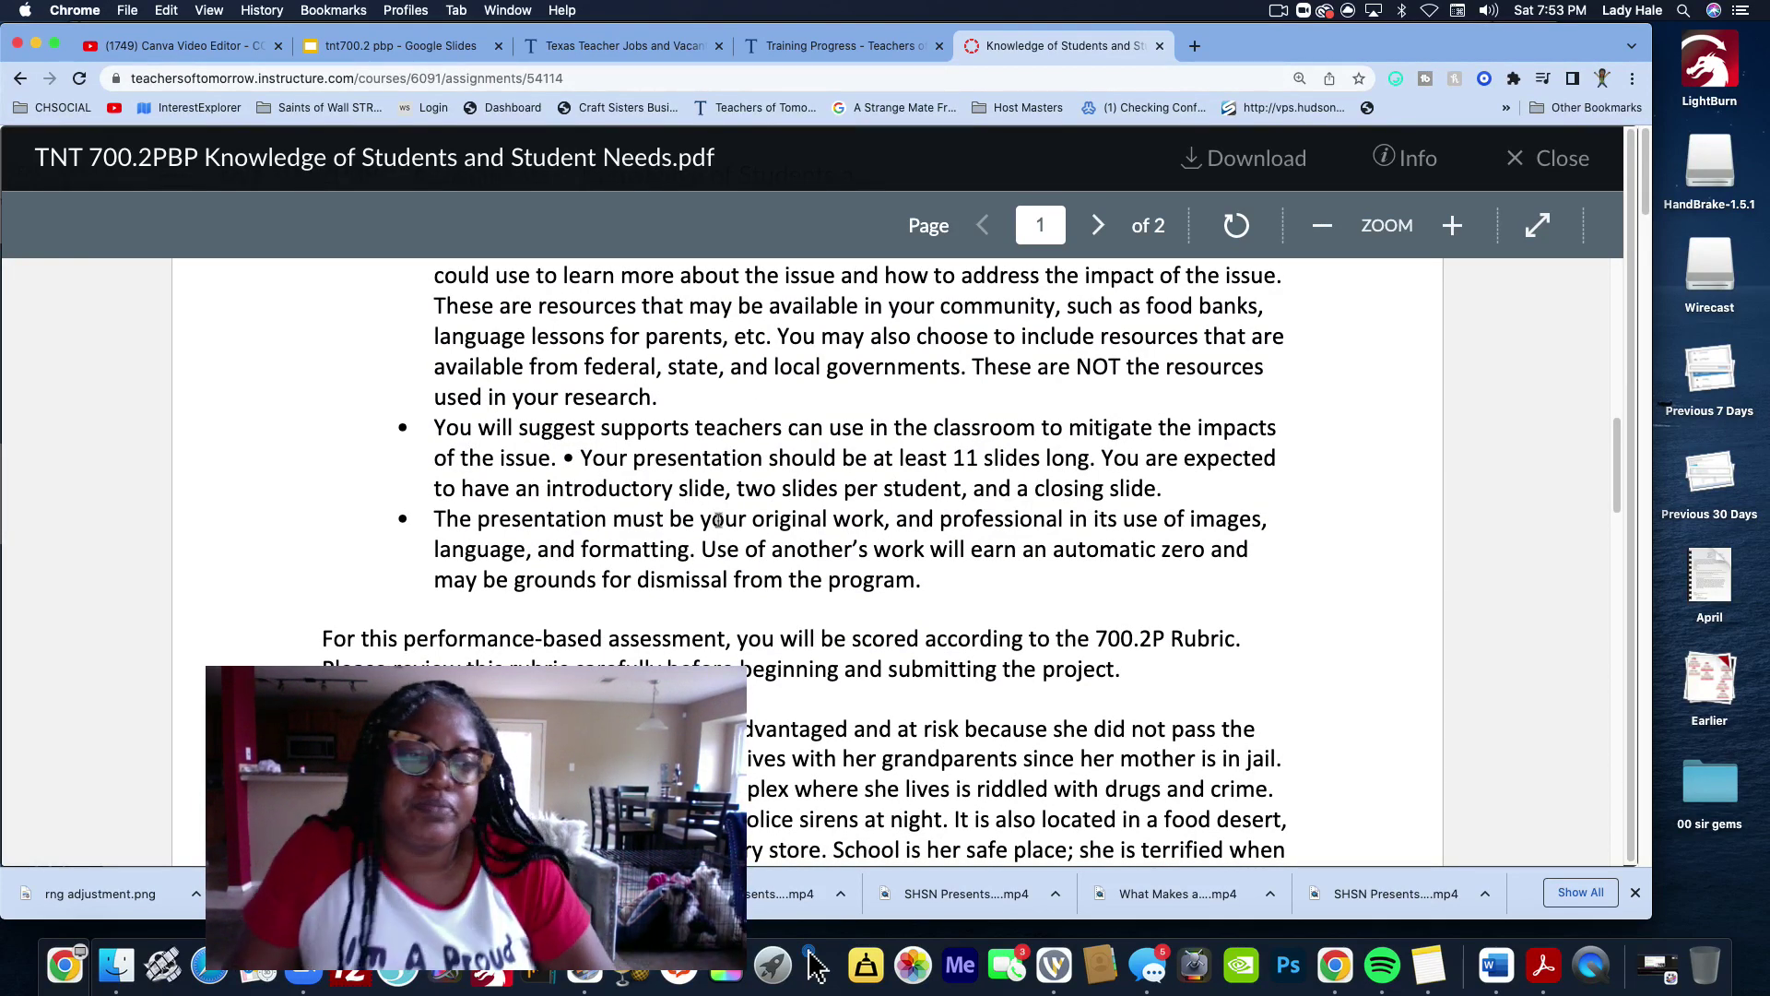
Scroll into the student profiles, highlighting the second student's name
scroll(641, 634, down, 2)
scroll(641, 634, down, 4)
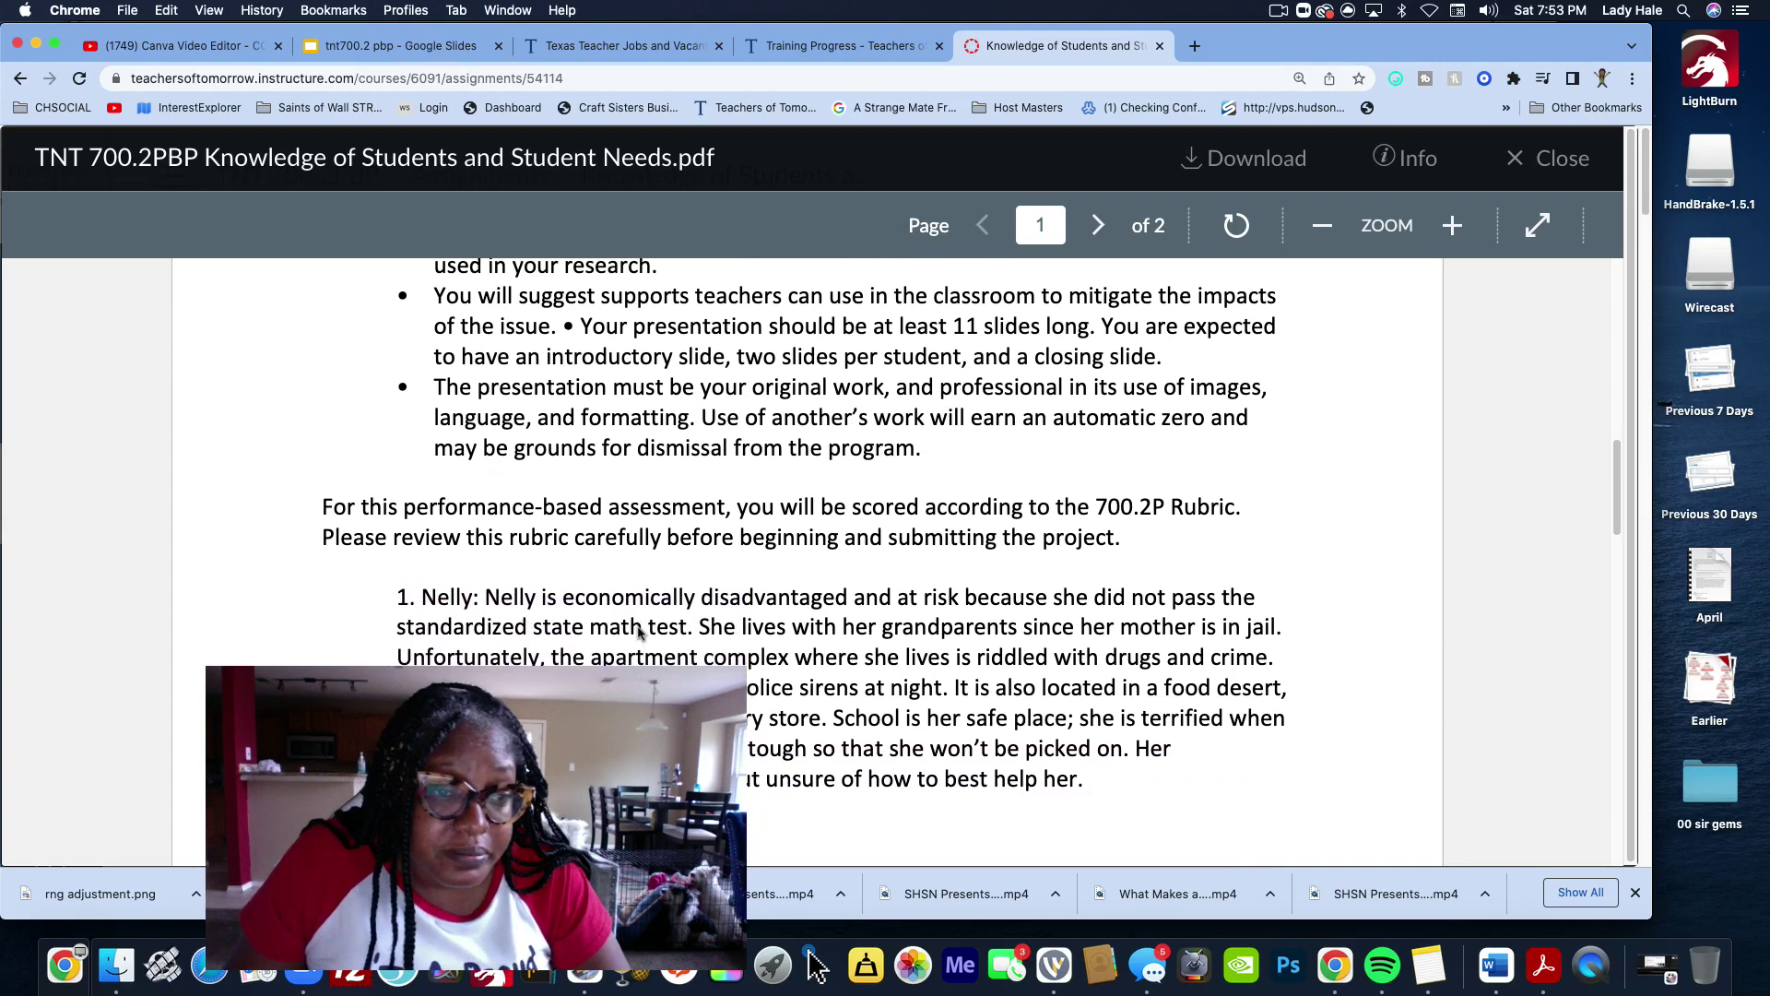
scroll(637, 626, down, 1)
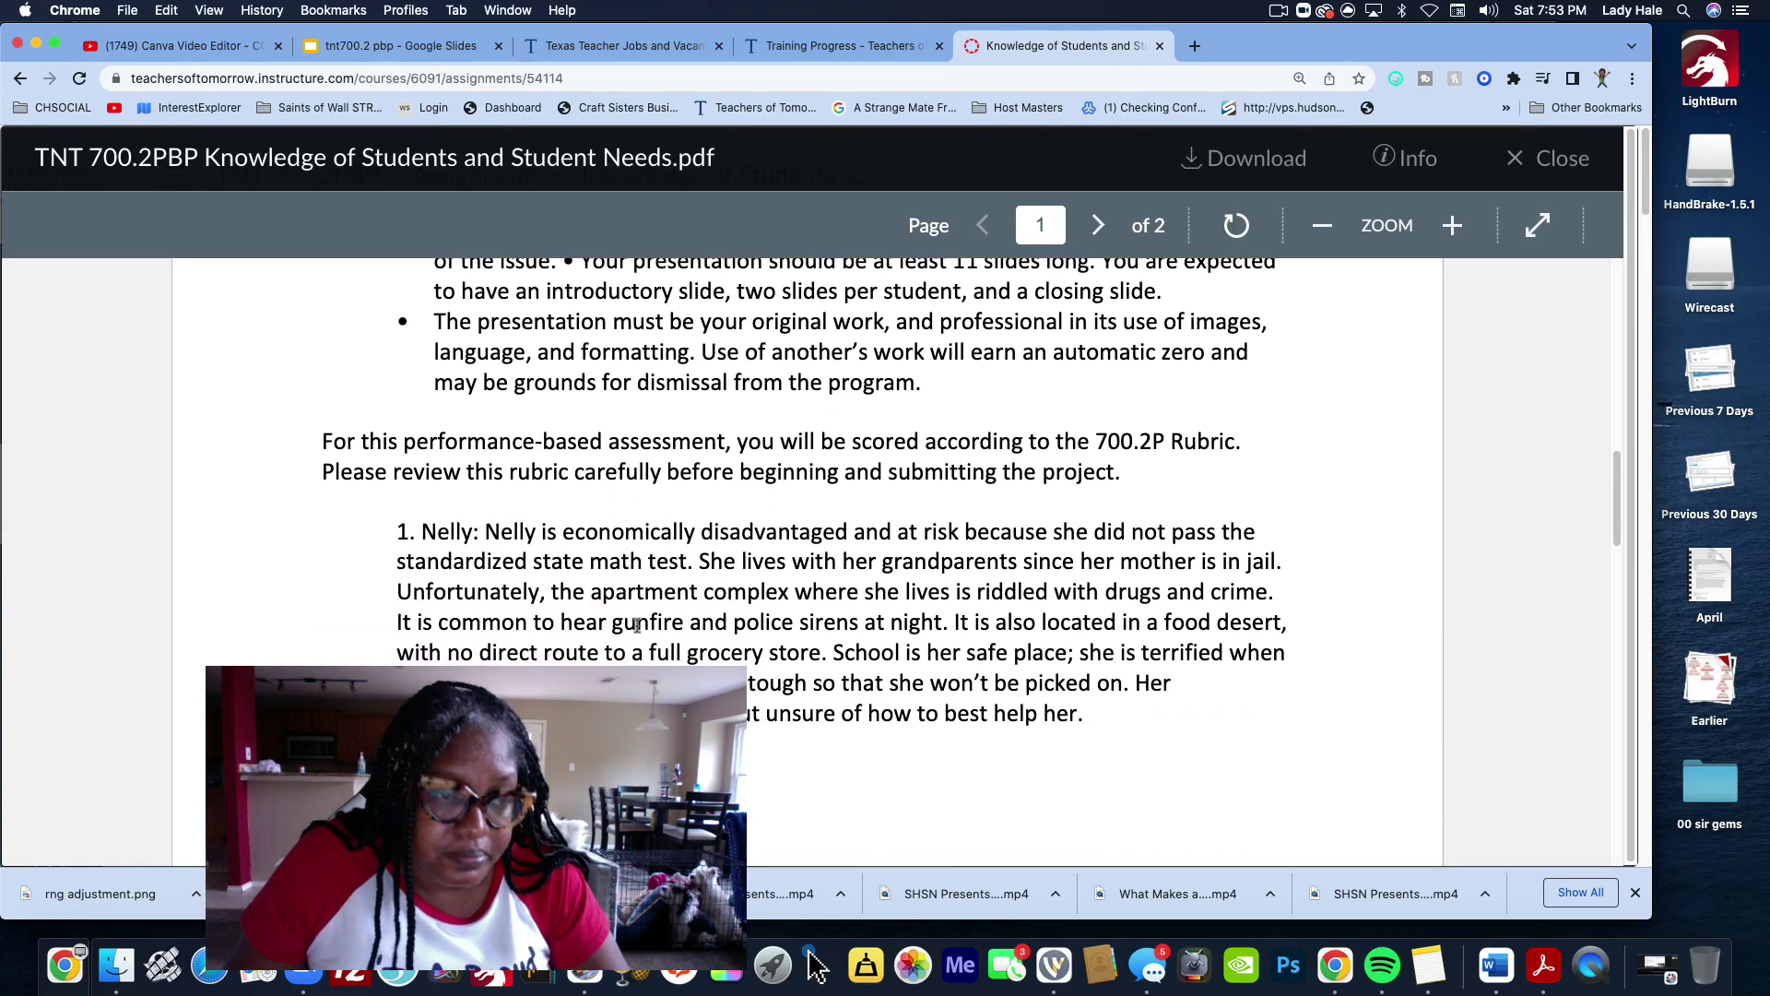
drag(423, 526, 484, 528)
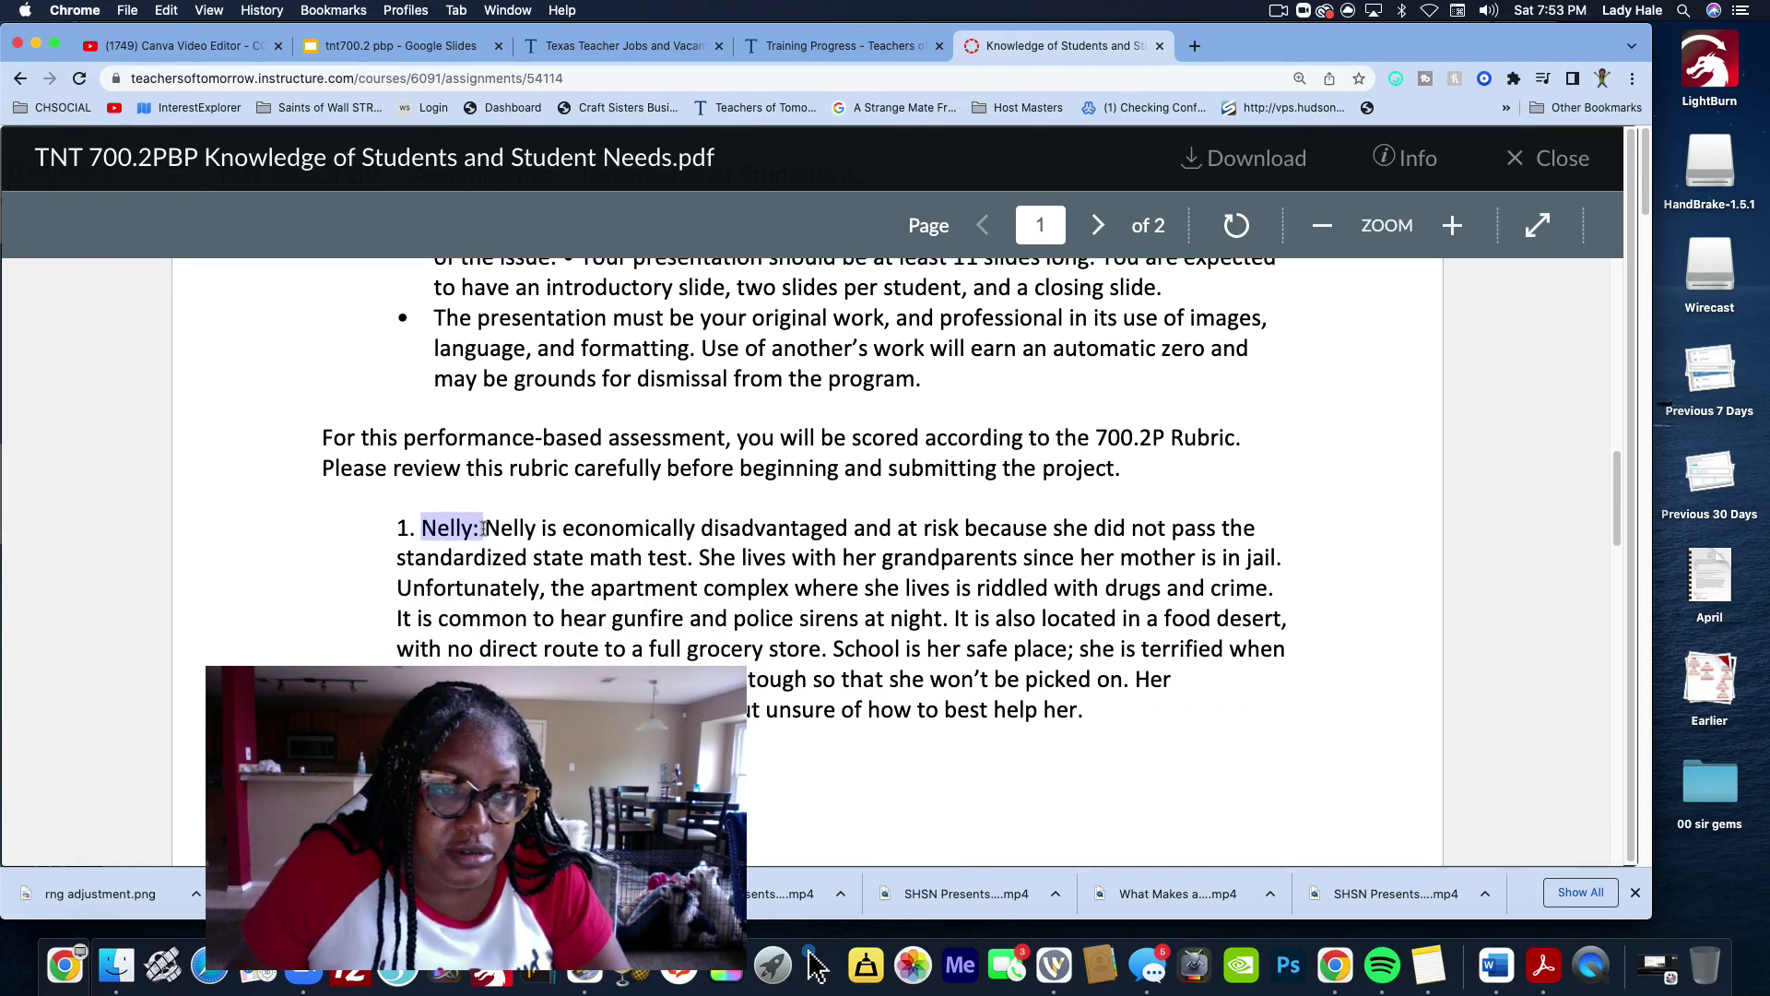
scroll(595, 544, down, 5)
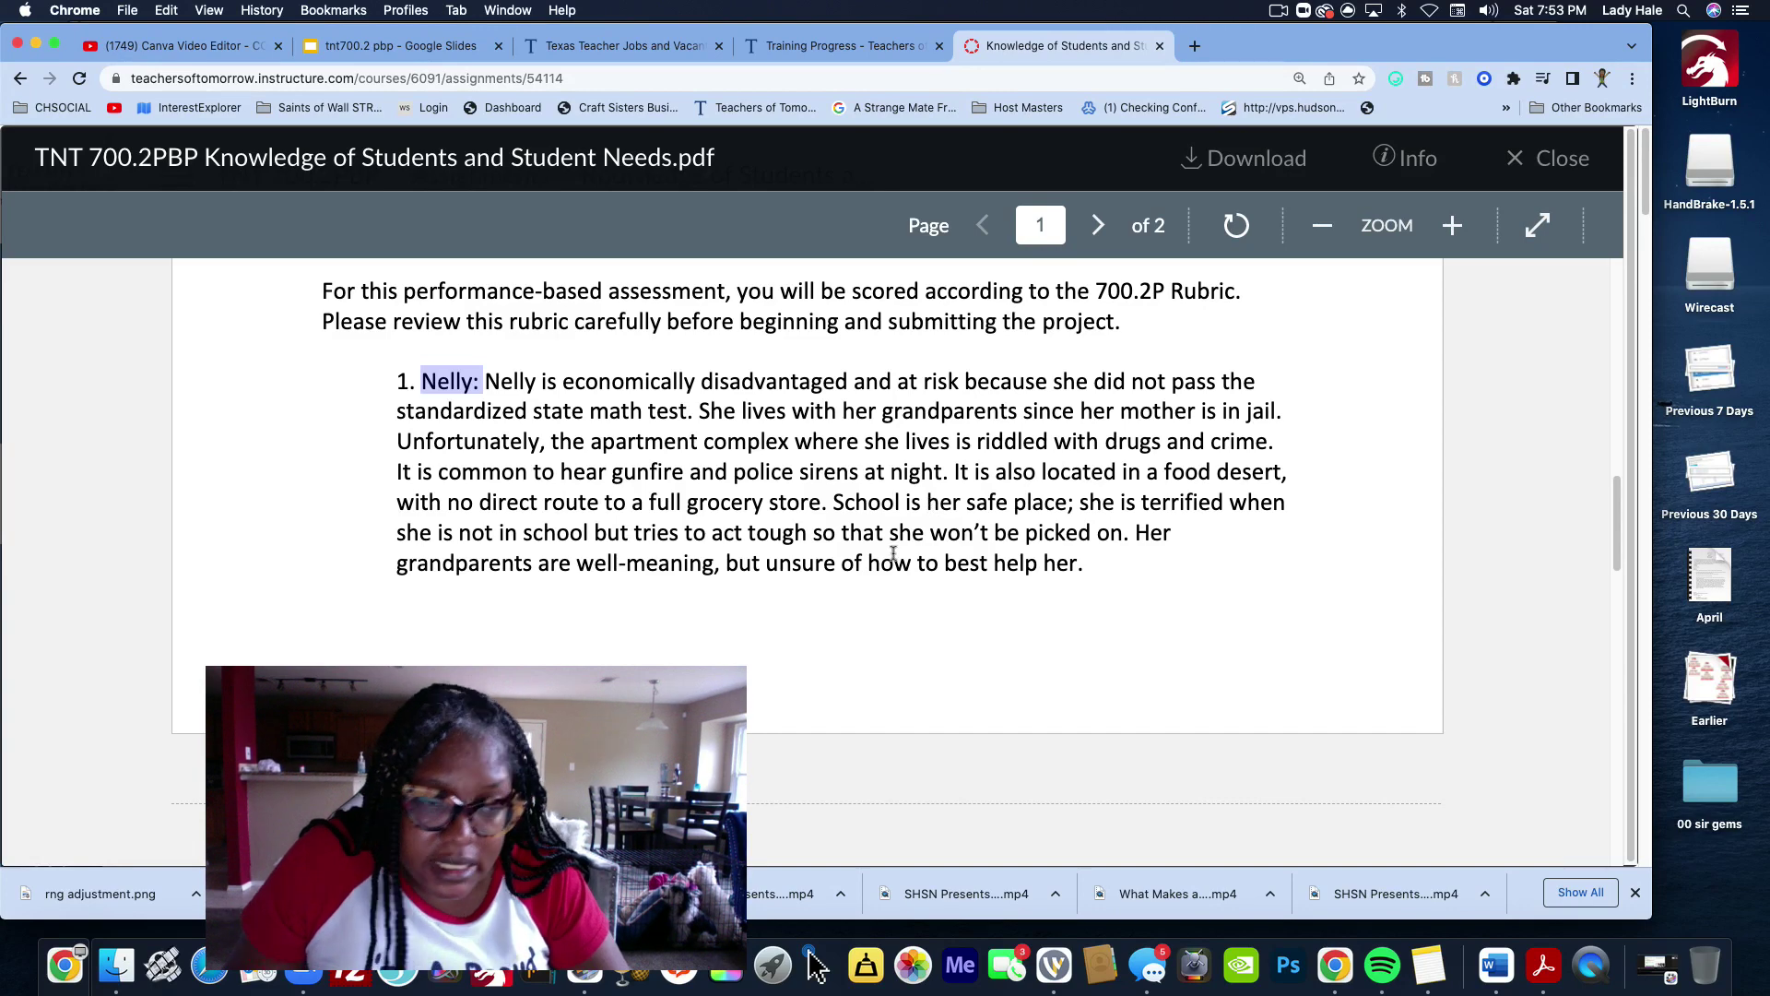
scroll(892, 556, down, 5)
scroll(893, 558, down, 3)
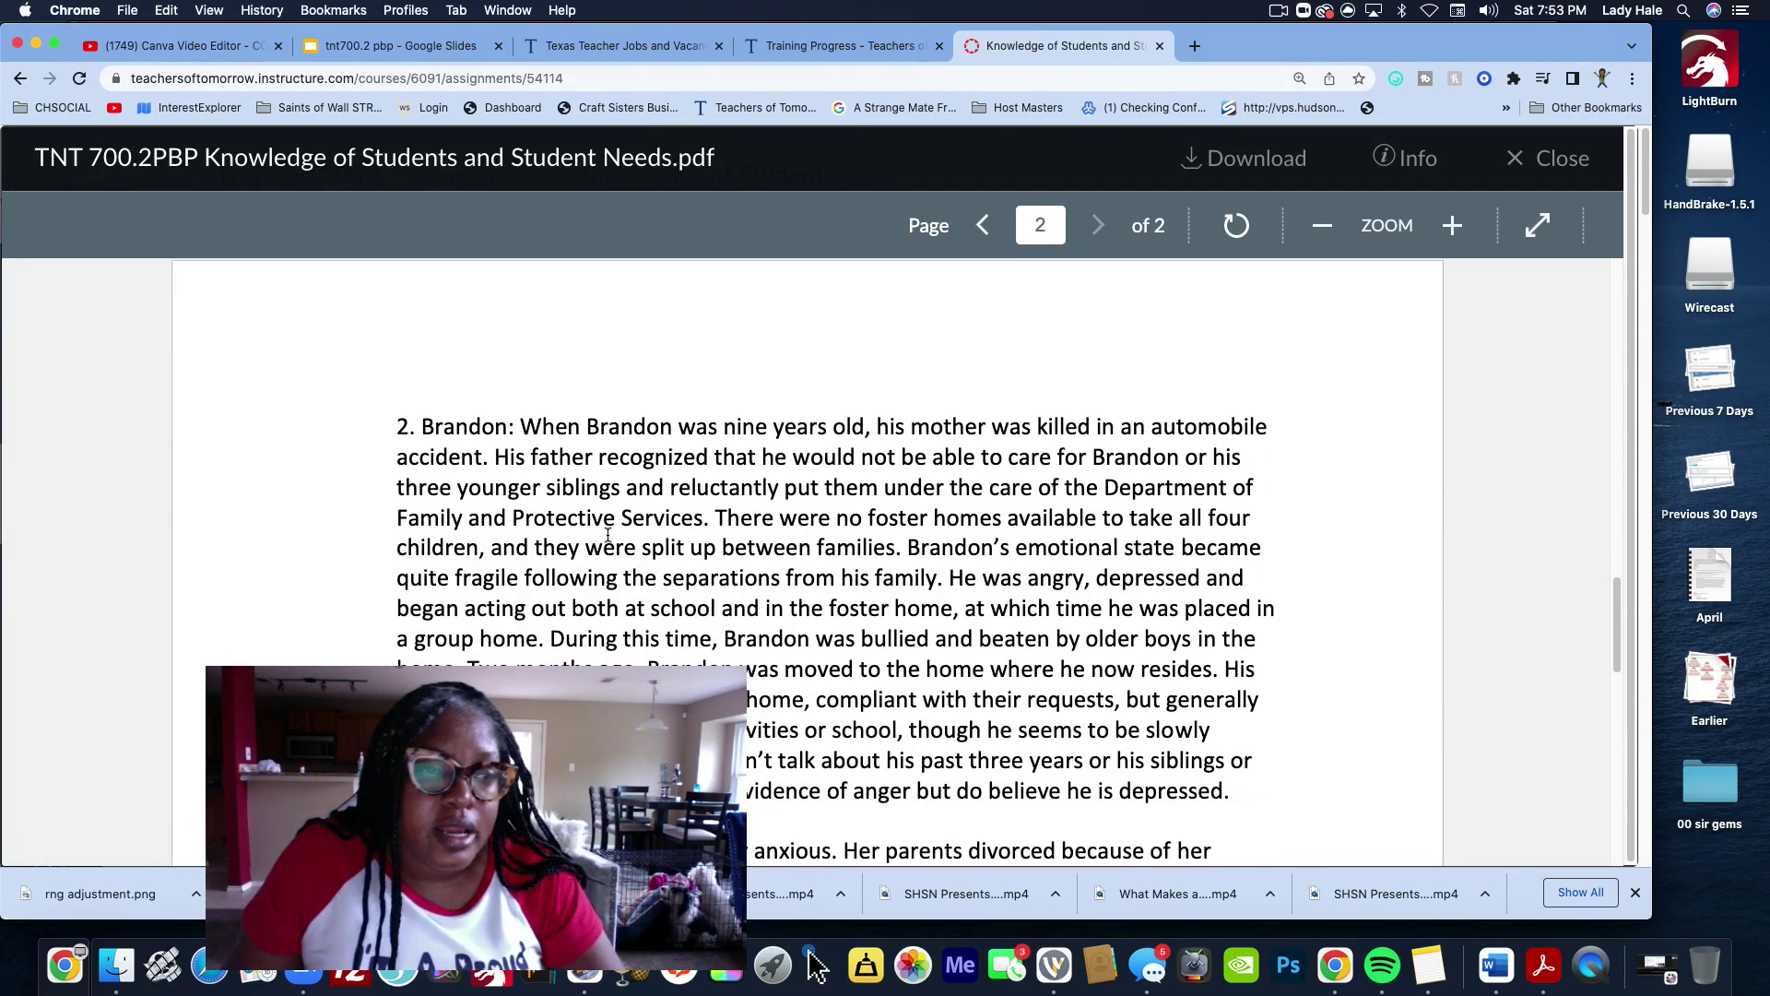
drag(422, 426, 507, 428)
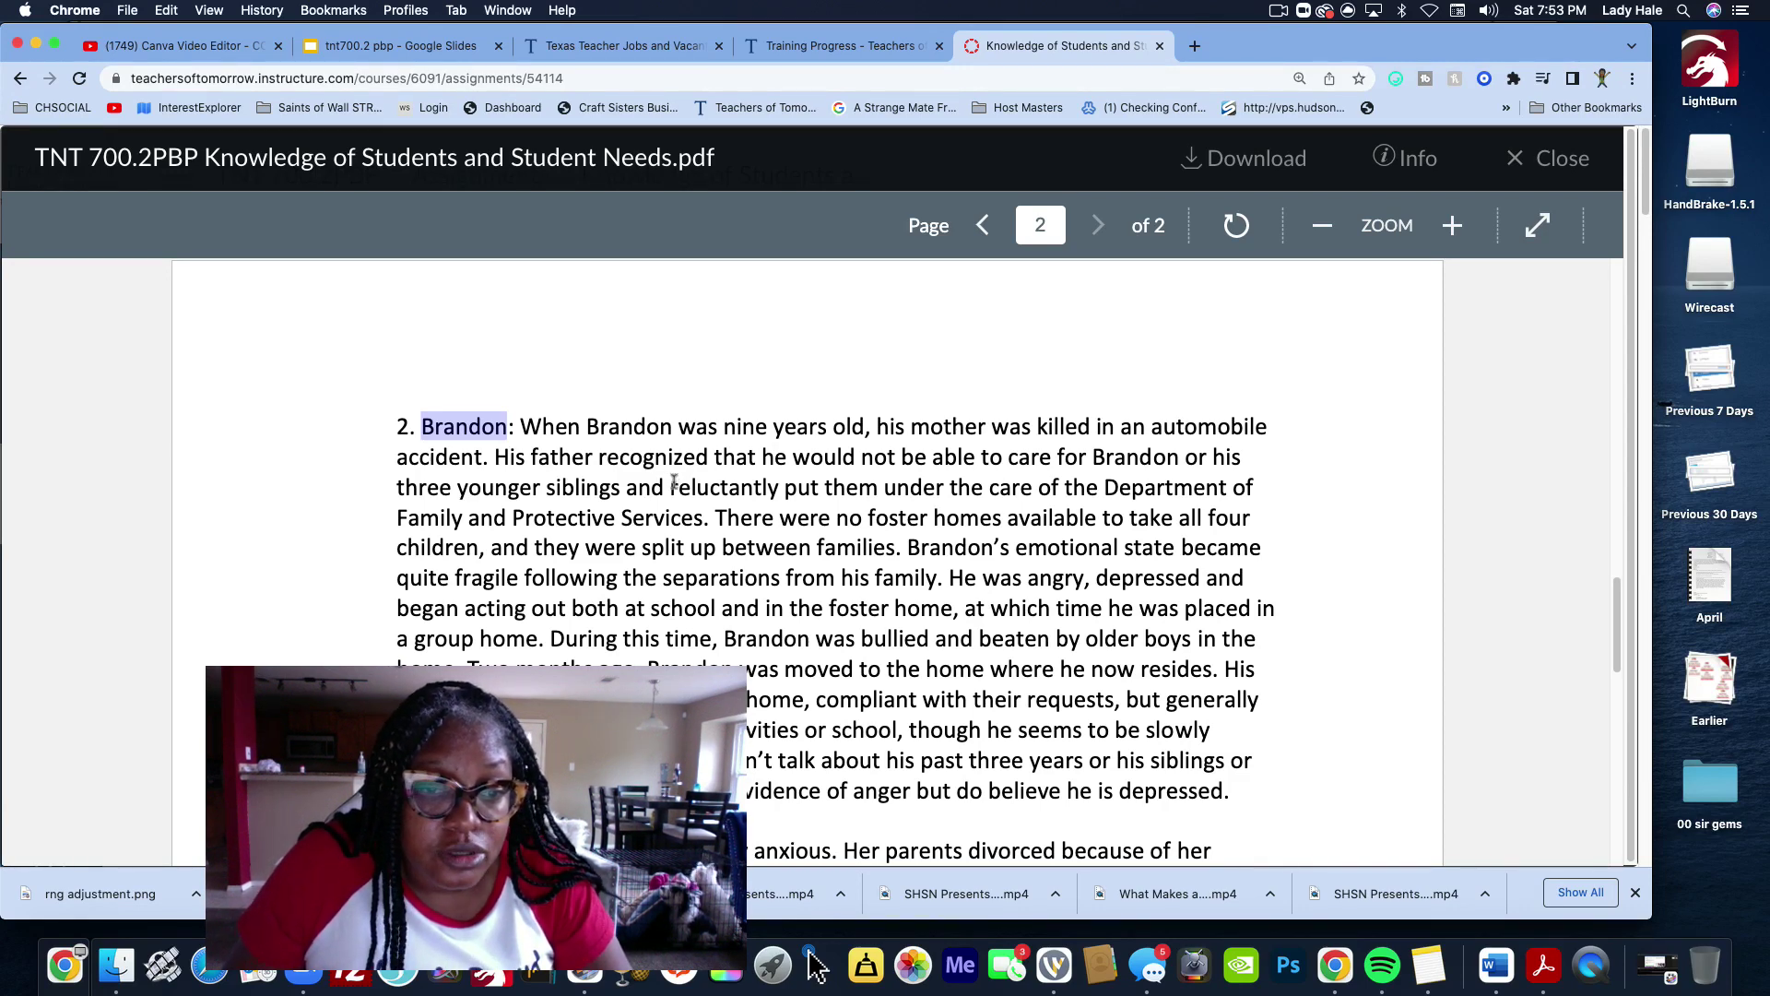
Read on to page 2, highlighting the mother's alcoholism, bill worries, and anxiety details
scroll(650, 657, down, 2)
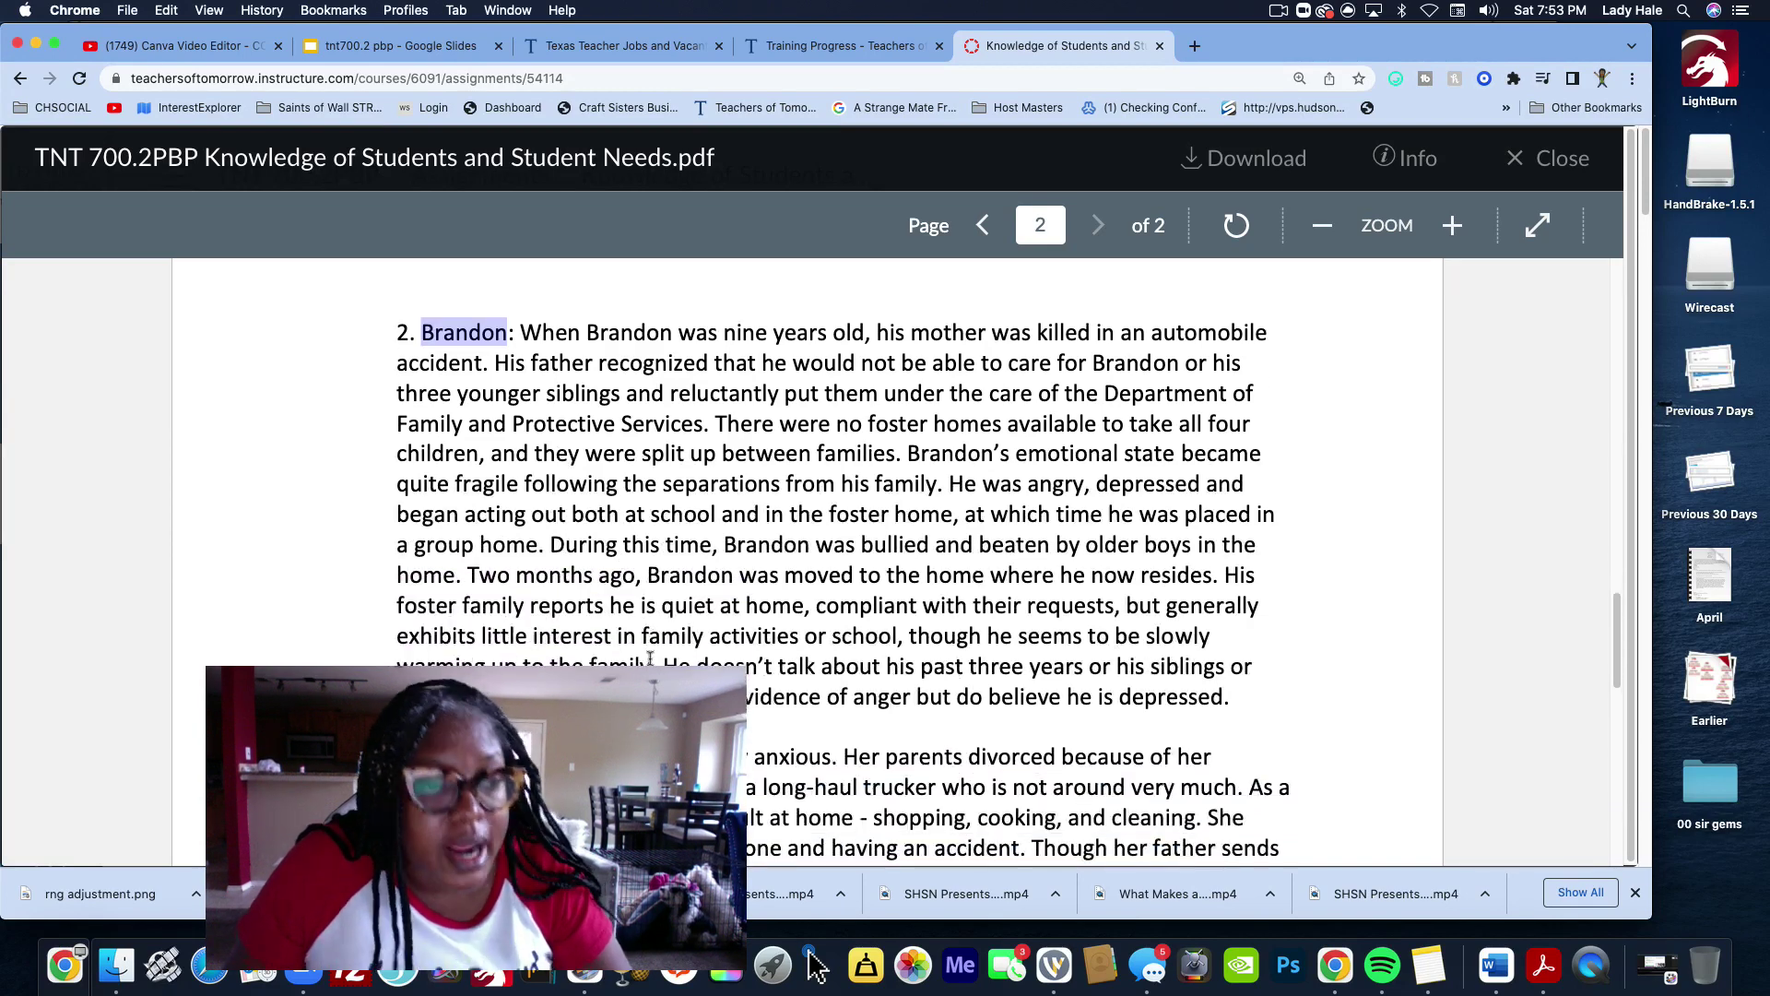
scroll(650, 658, down, 5)
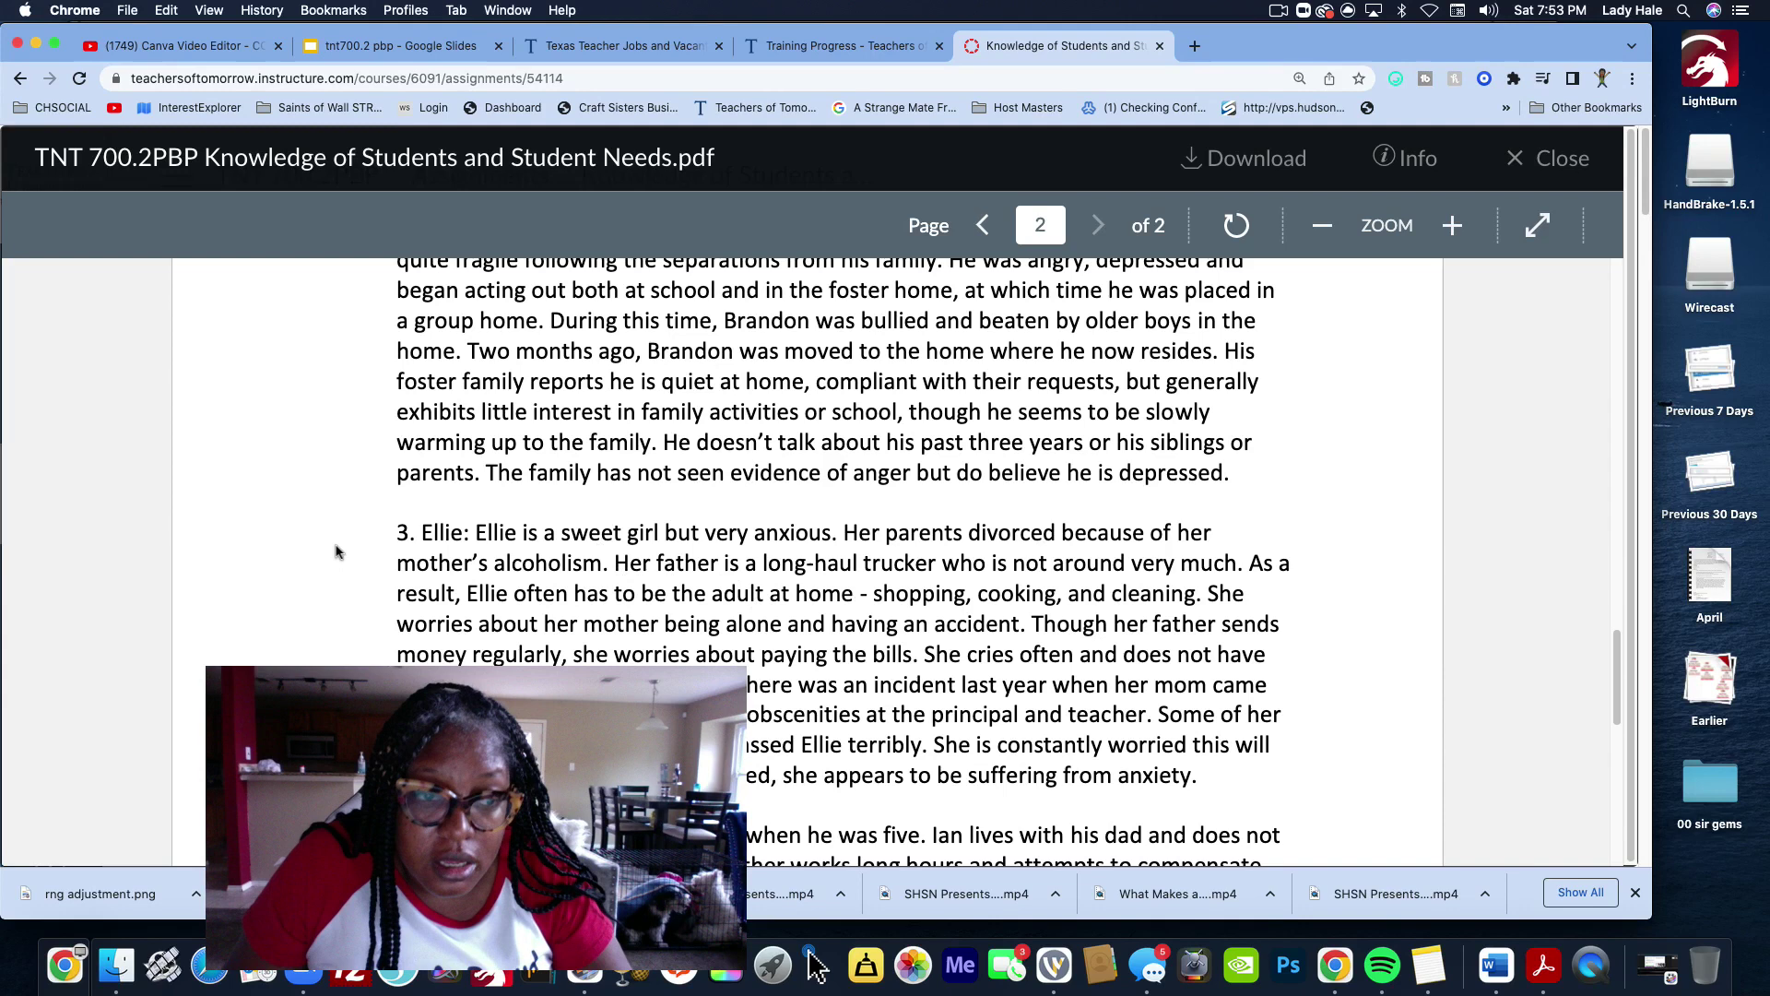
drag(396, 562, 606, 566)
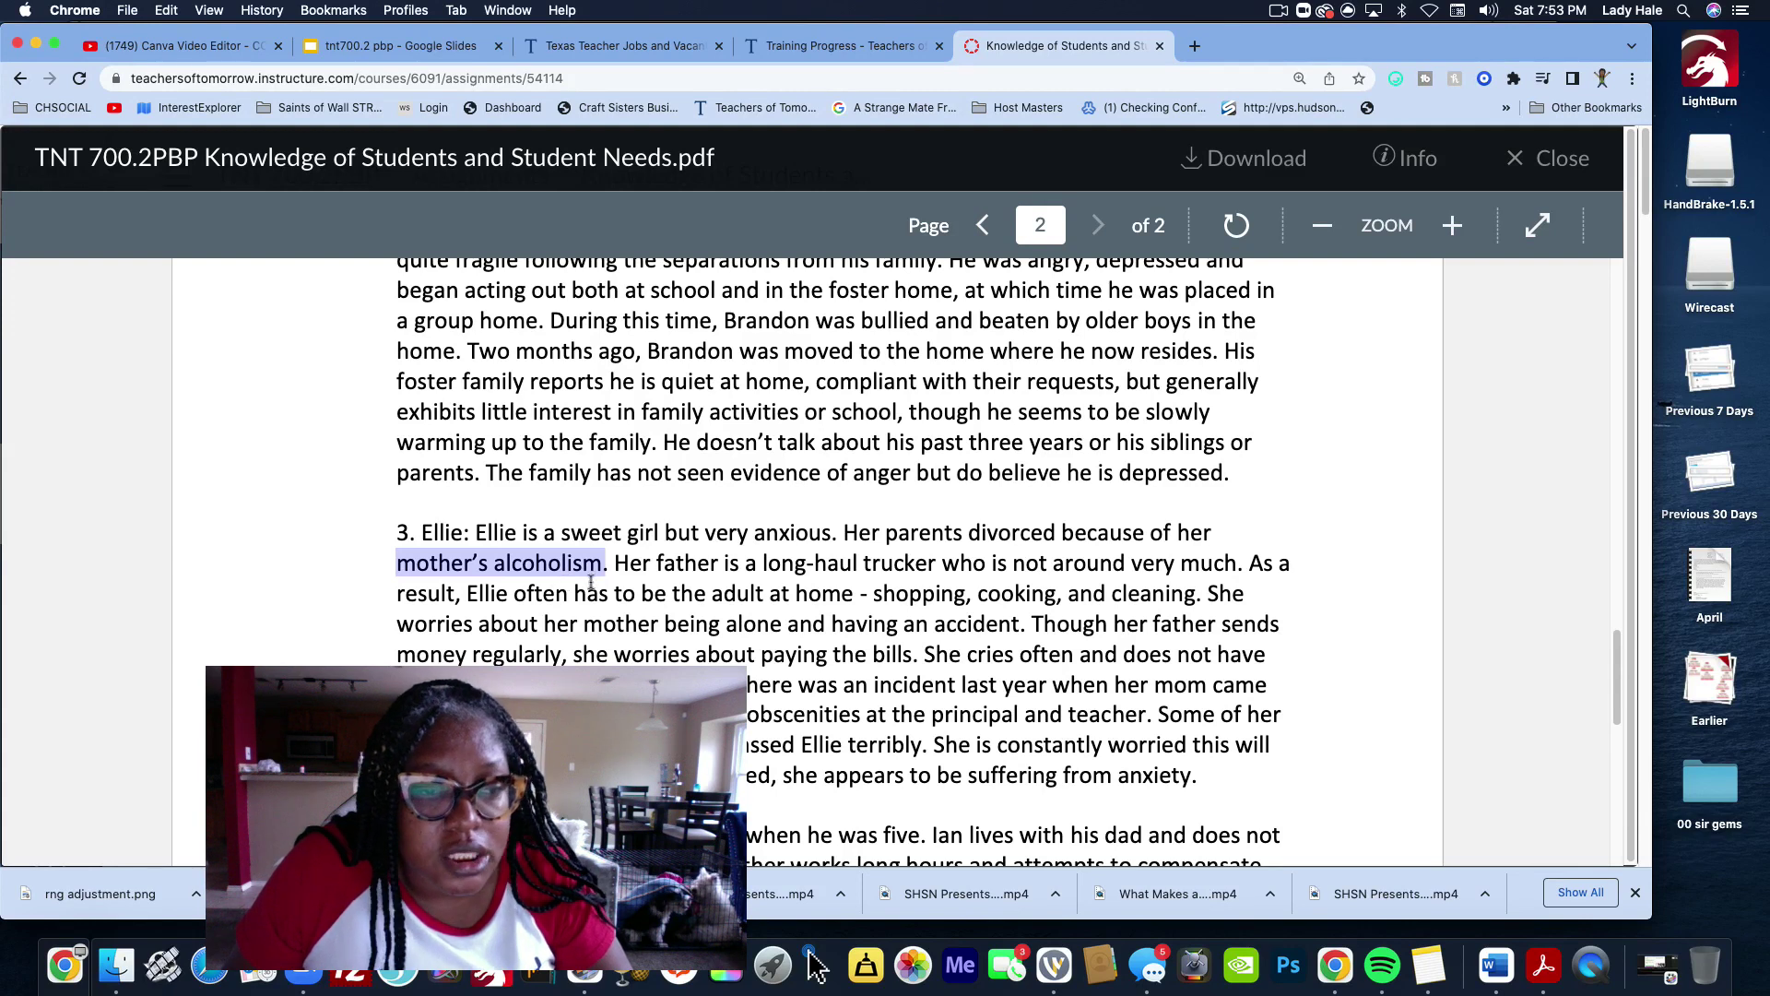
click(678, 559)
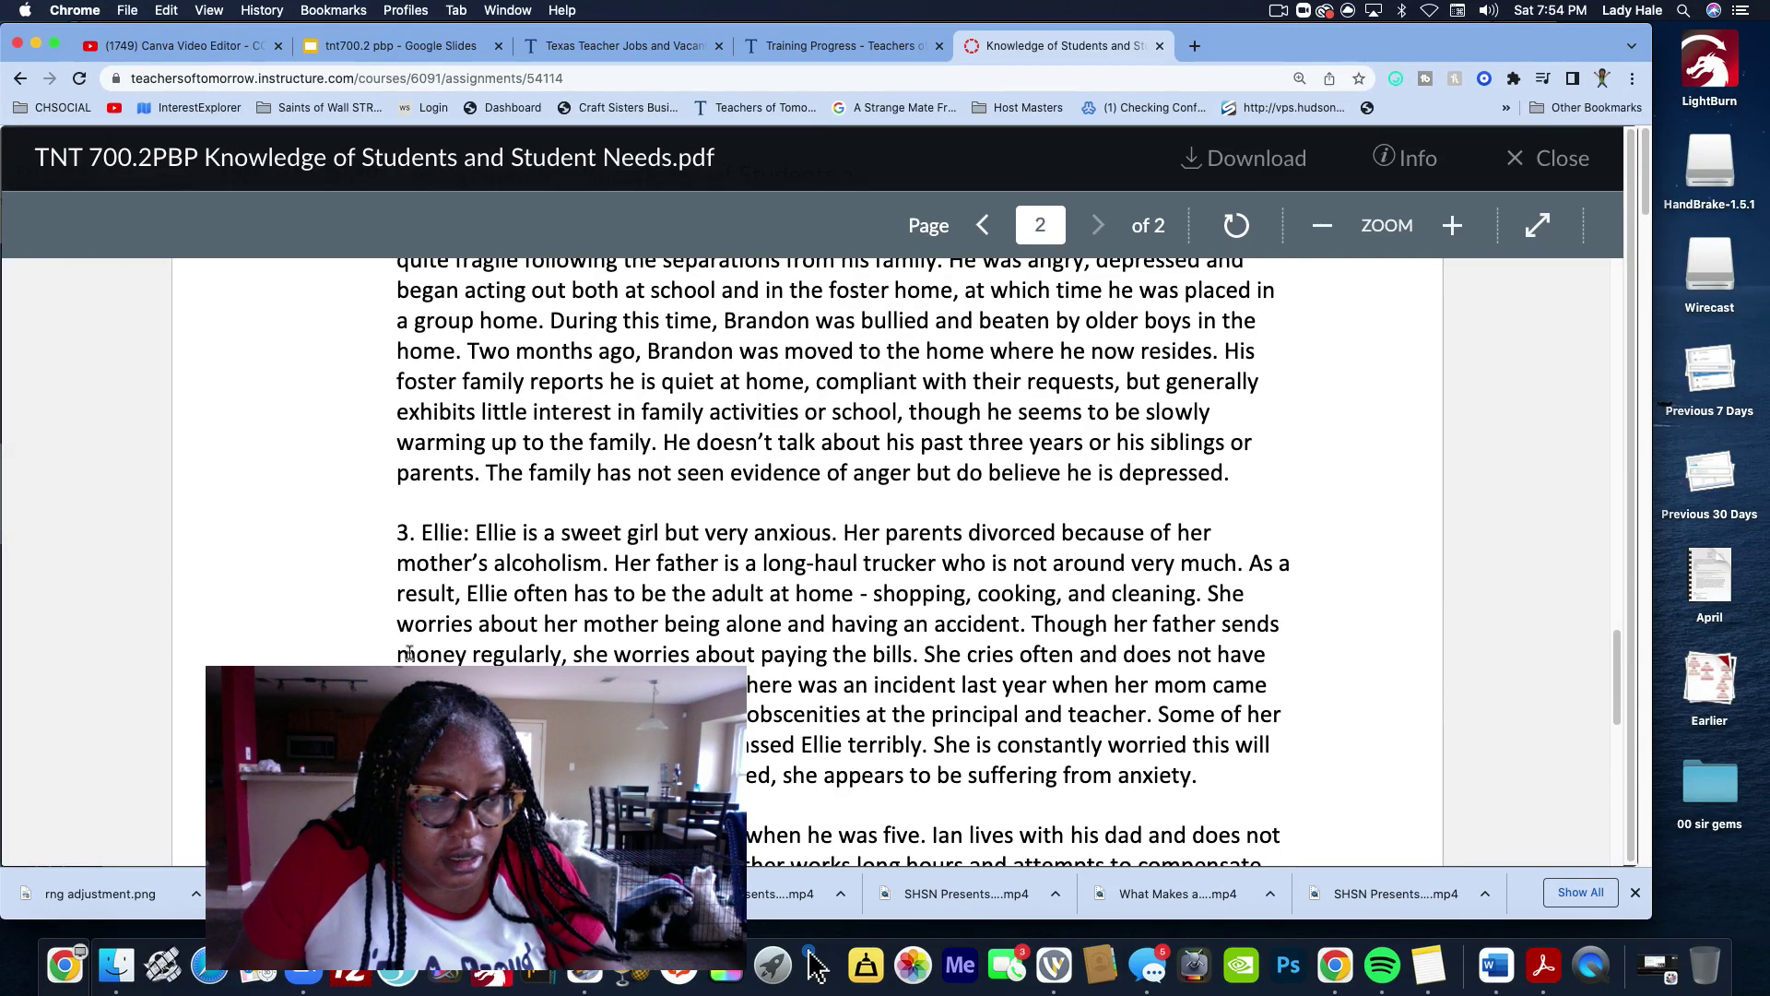
drag(628, 657, 859, 666)
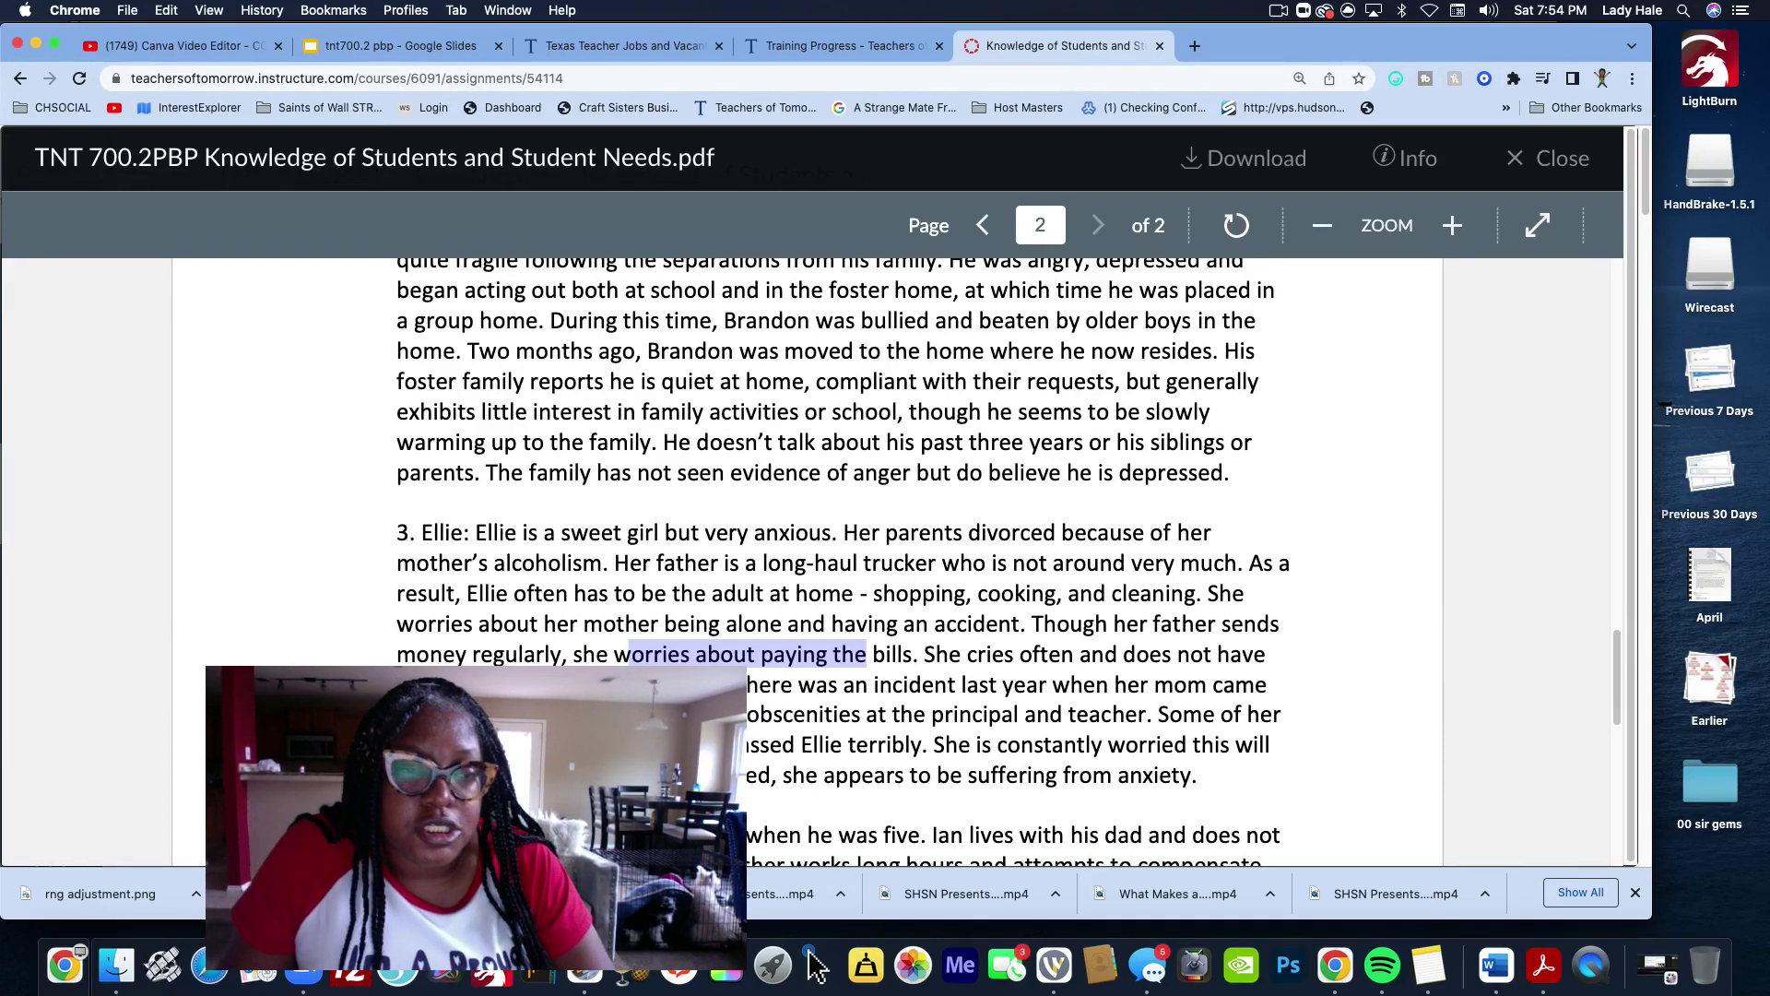
scroll(830, 553, down, 2)
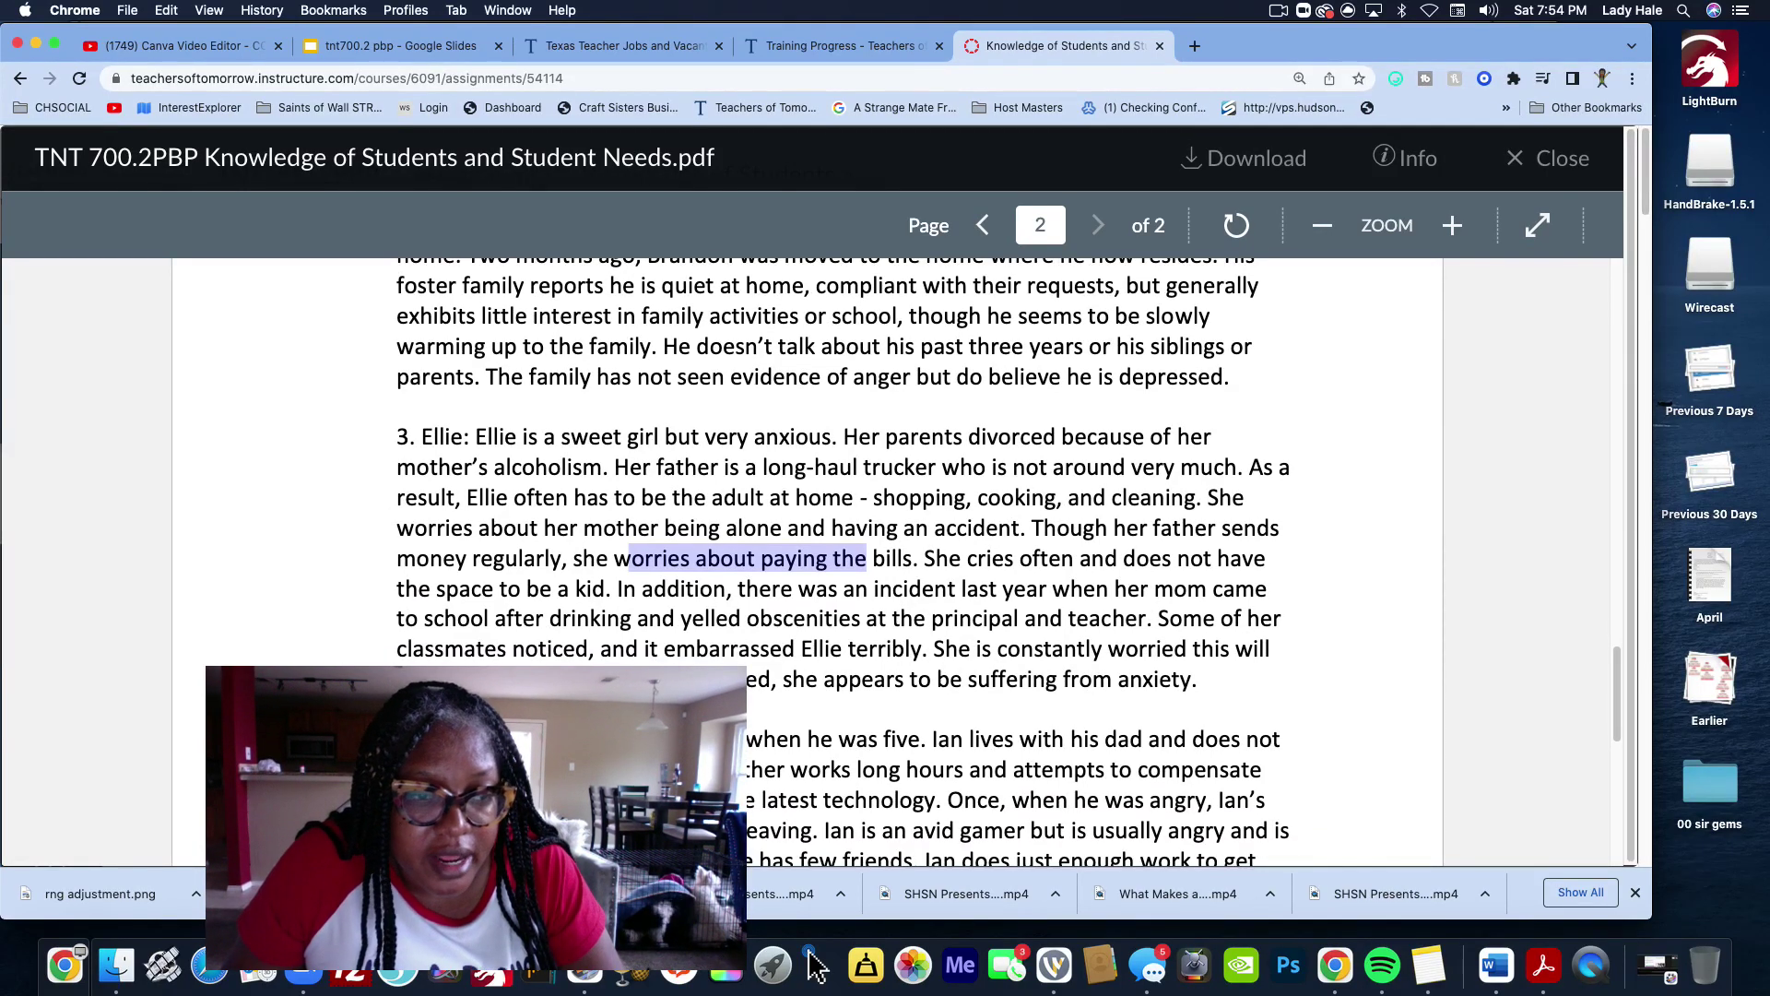
scroll(830, 553, down, 1)
drag(590, 667, 843, 670)
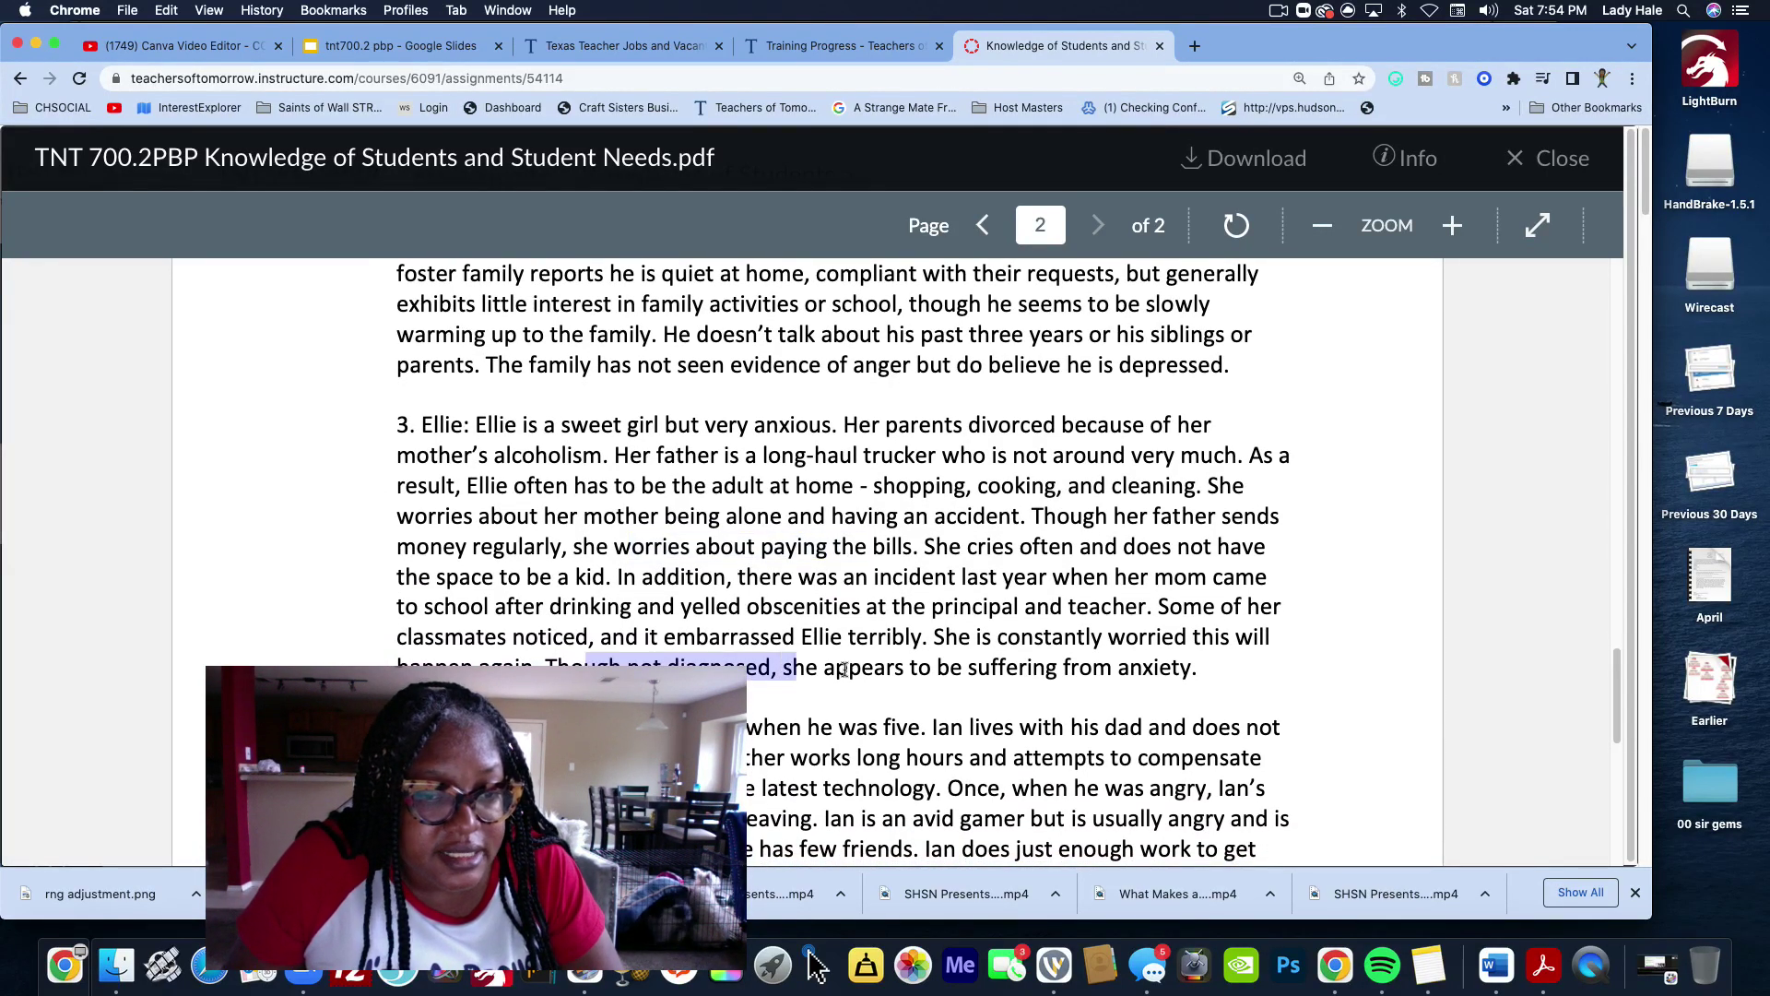
drag(1117, 667, 1206, 672)
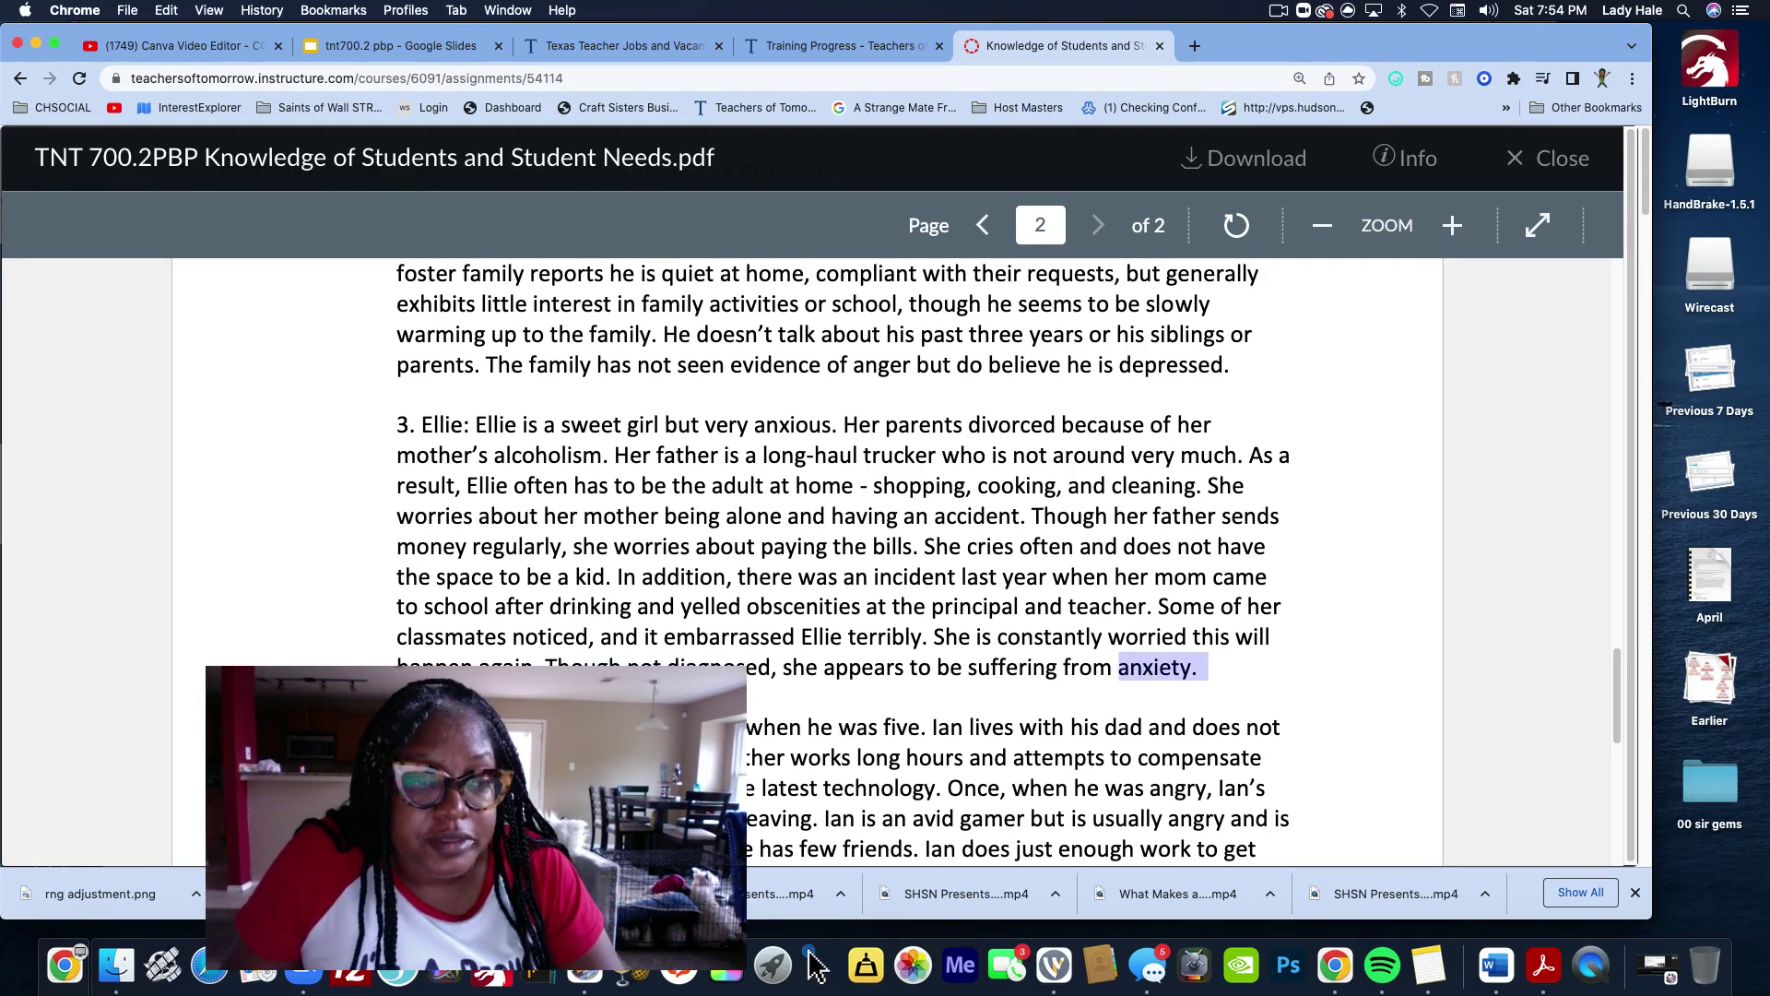
scroll(453, 473, down, 5)
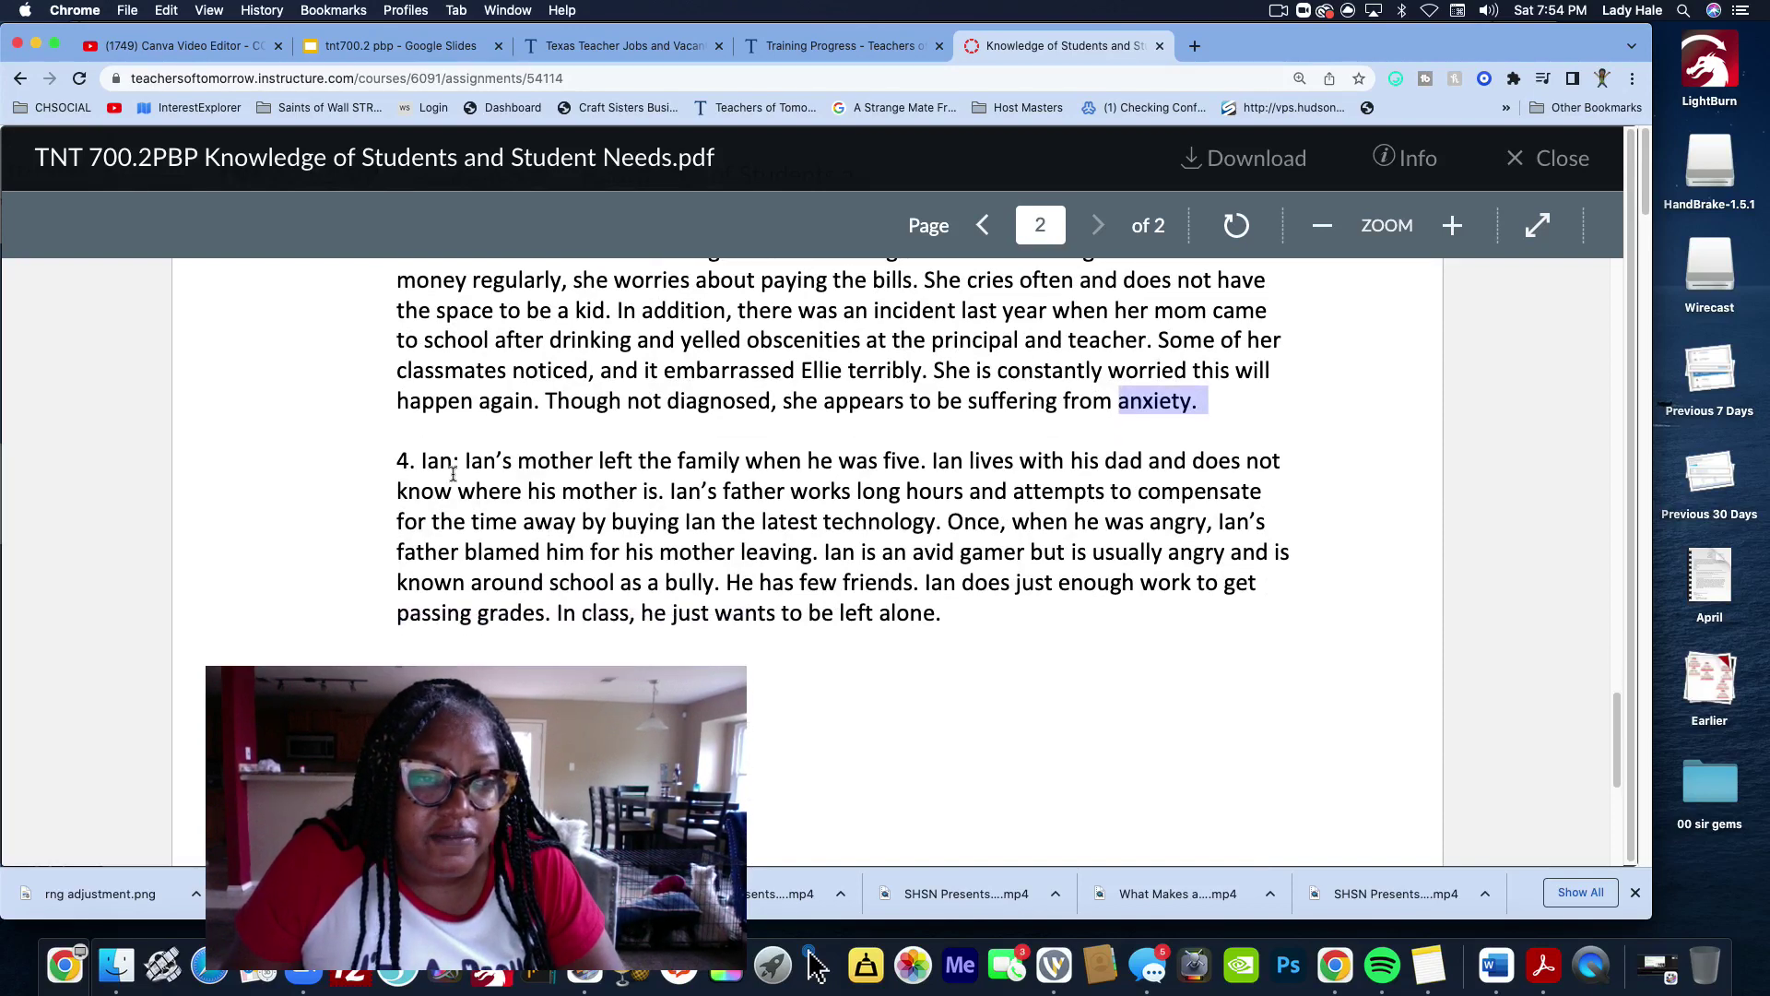
double_click(438, 461)
drag(472, 461, 568, 464)
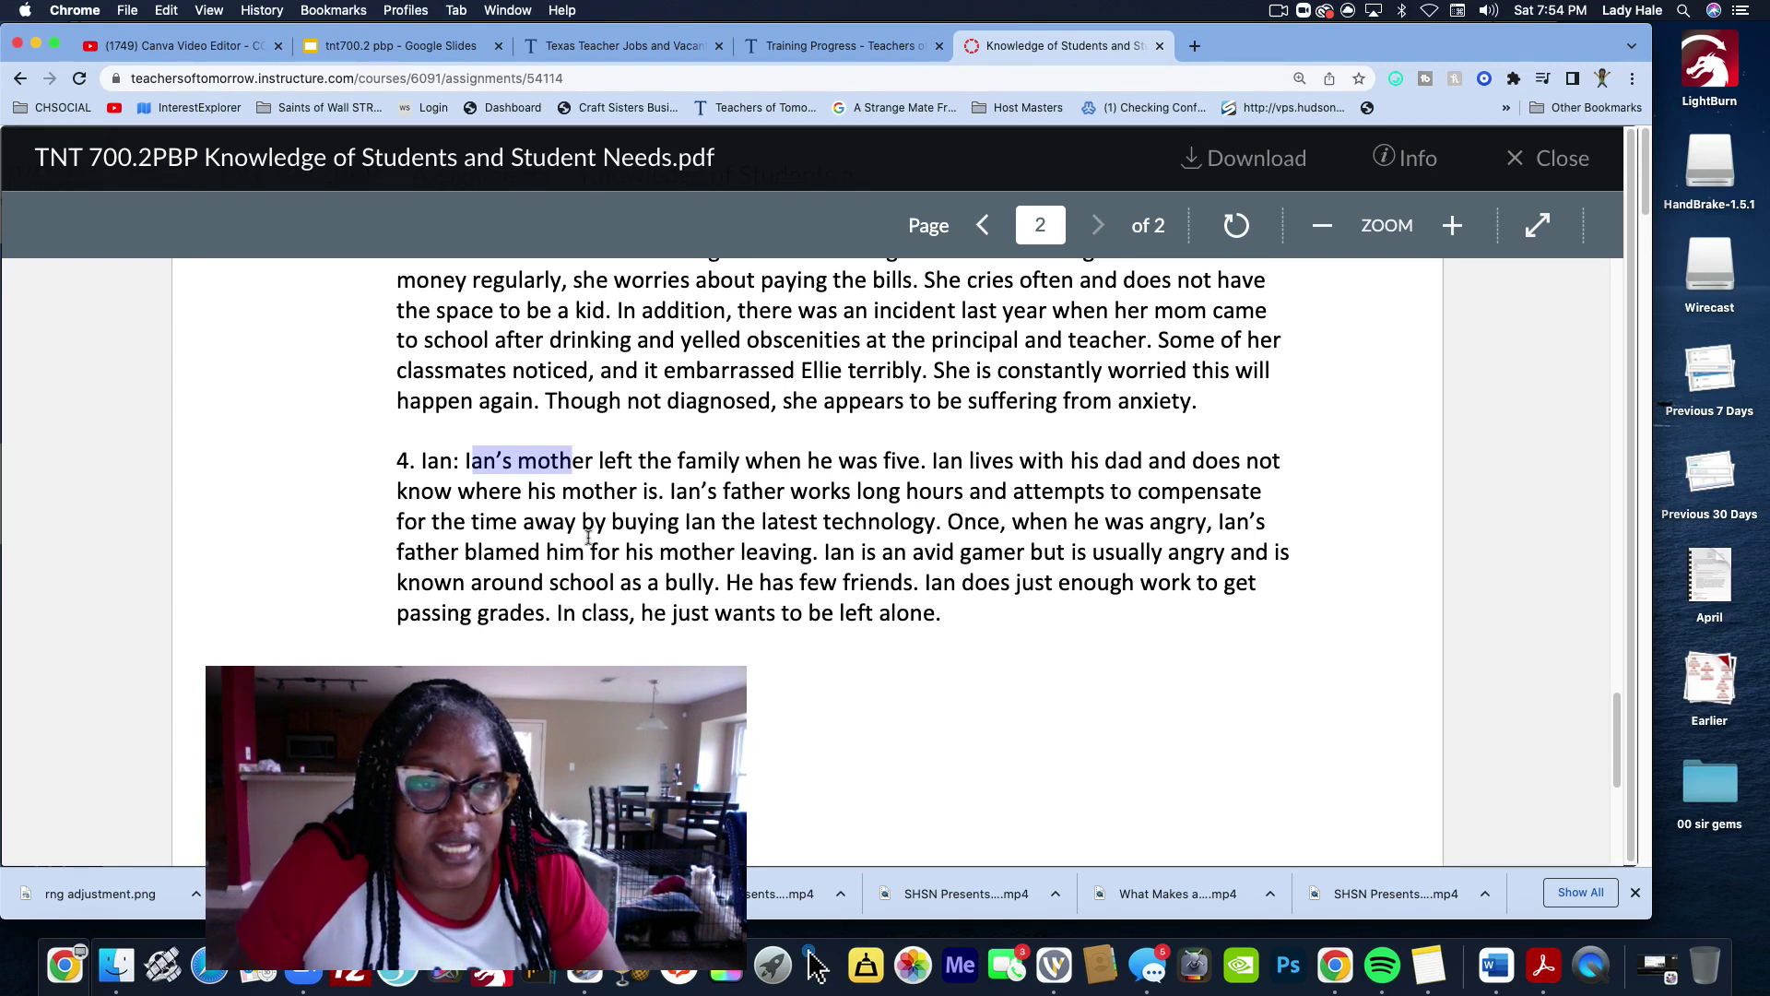
drag(722, 491, 872, 498)
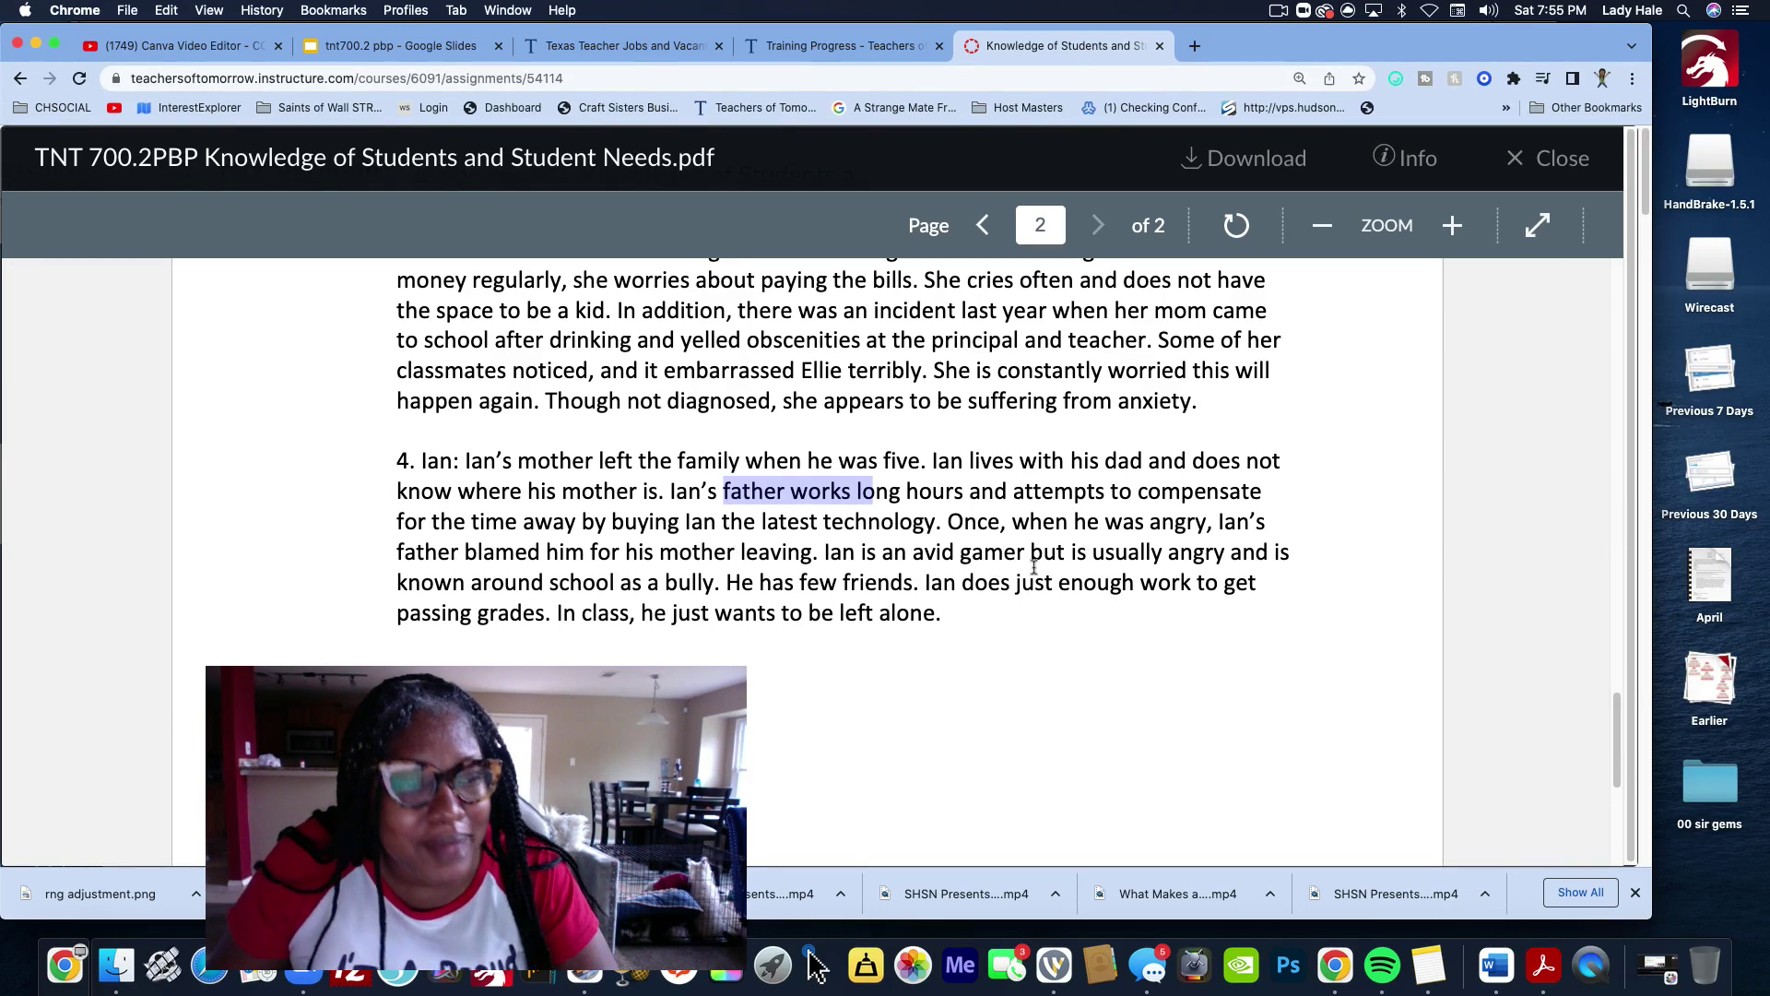
drag(1179, 551, 1224, 551)
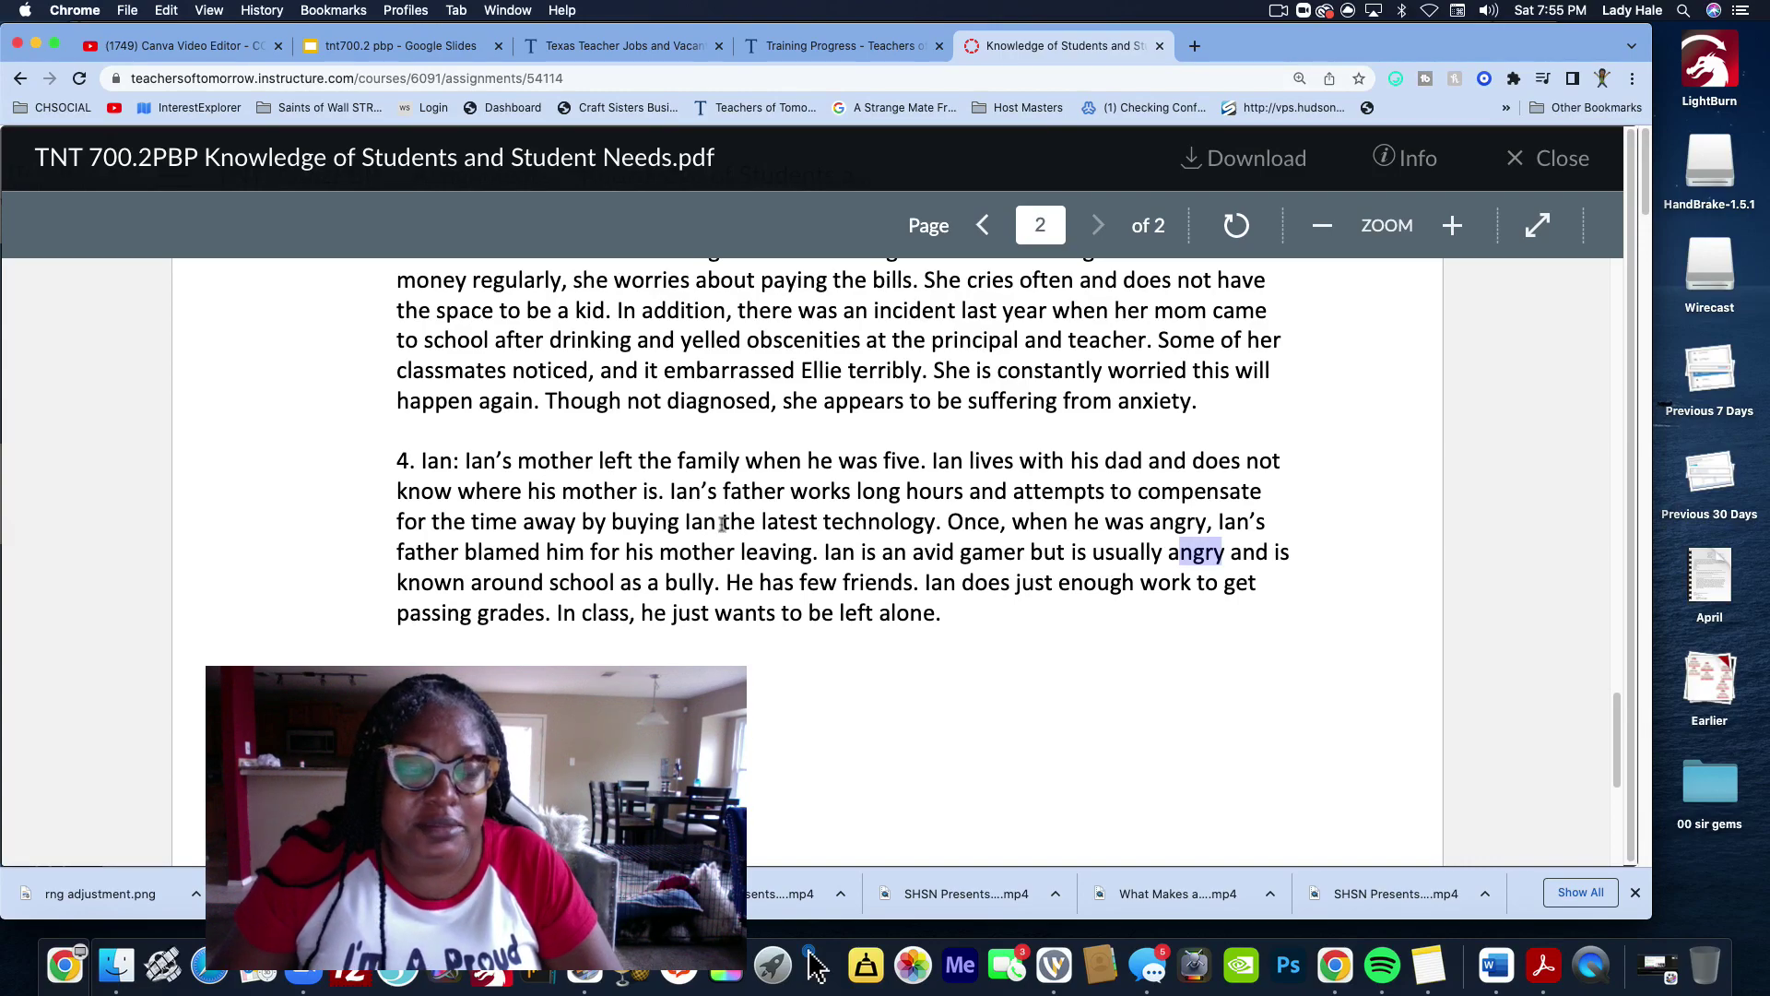
scroll(716, 575, up, 10)
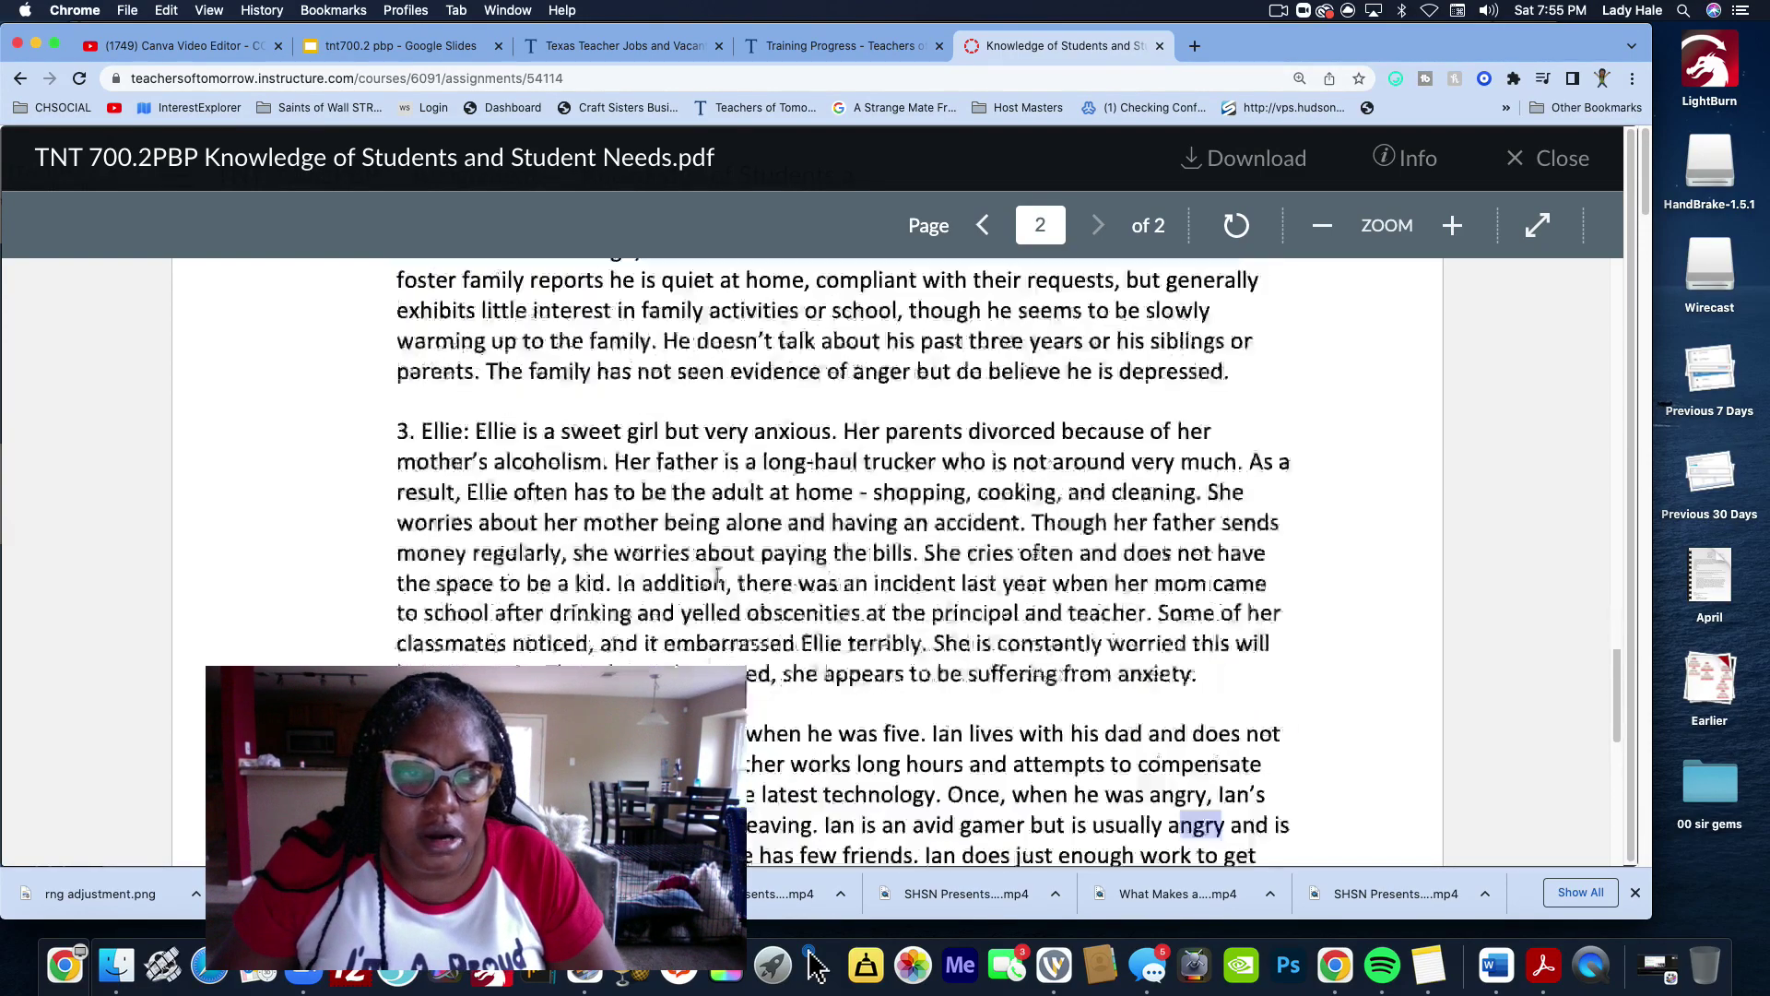
Compare the OBJECTIVE slide and its classroom photo with the assignment PDF, then open a new tab
scroll(719, 573, up, 10)
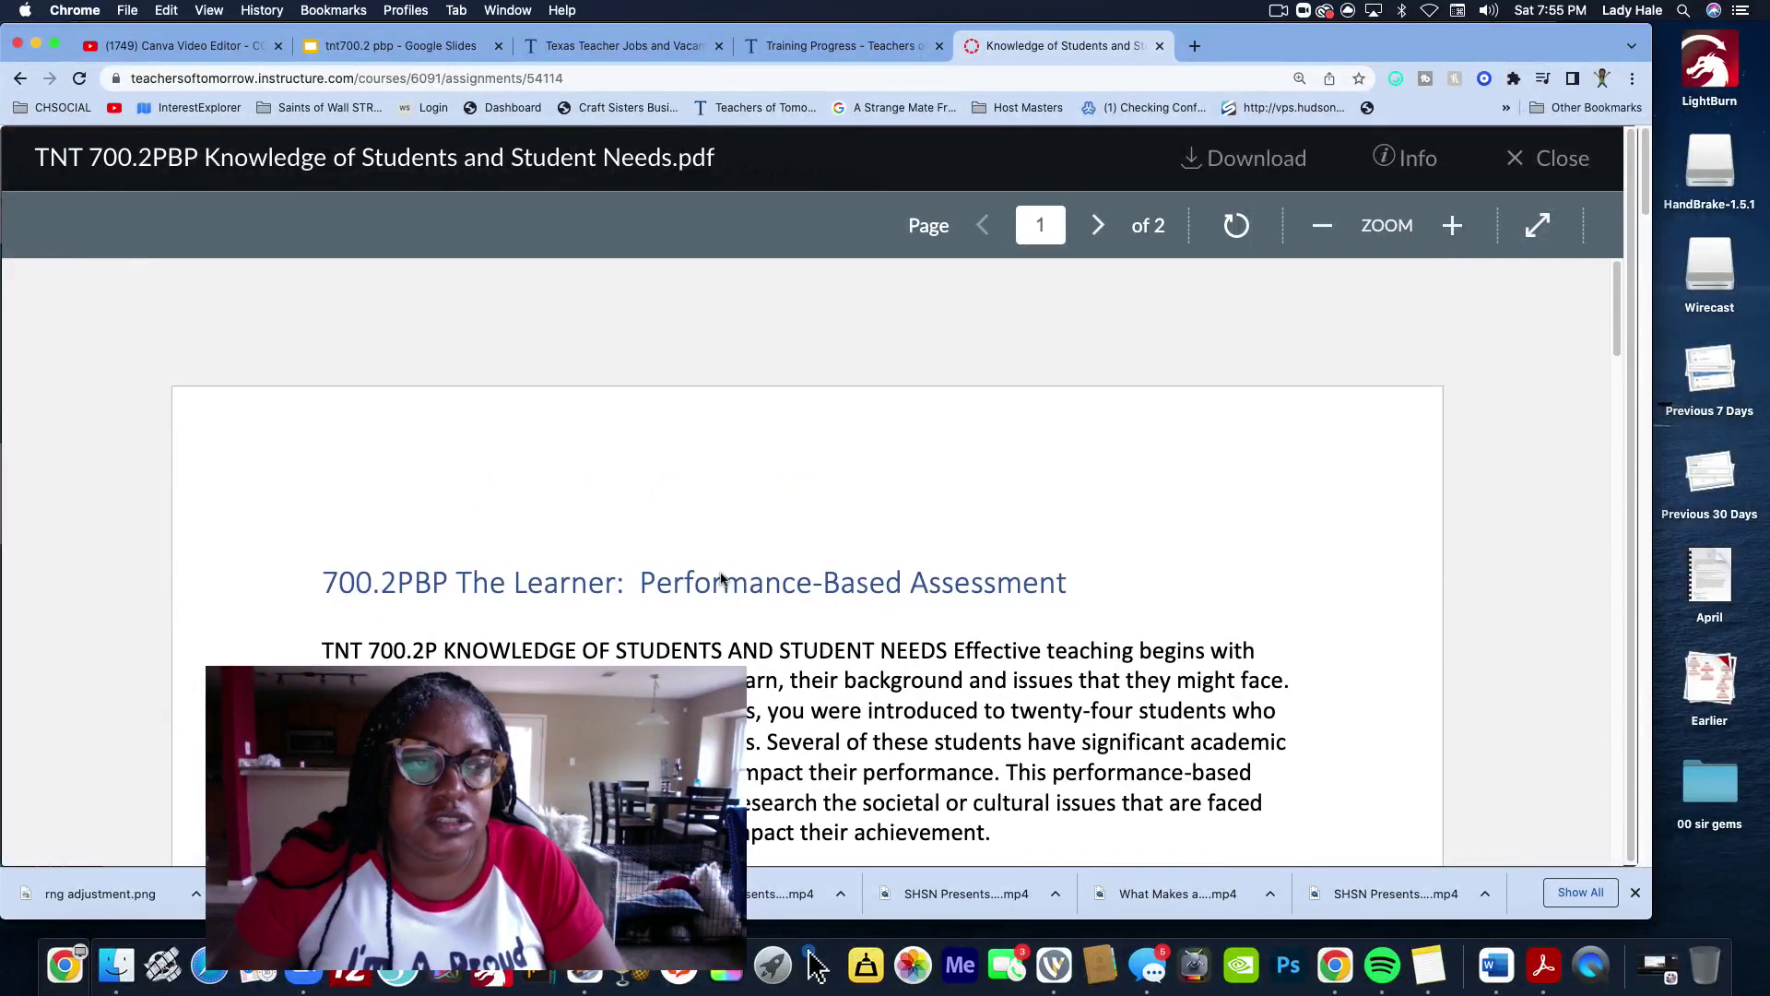
scroll(742, 595, down, 5)
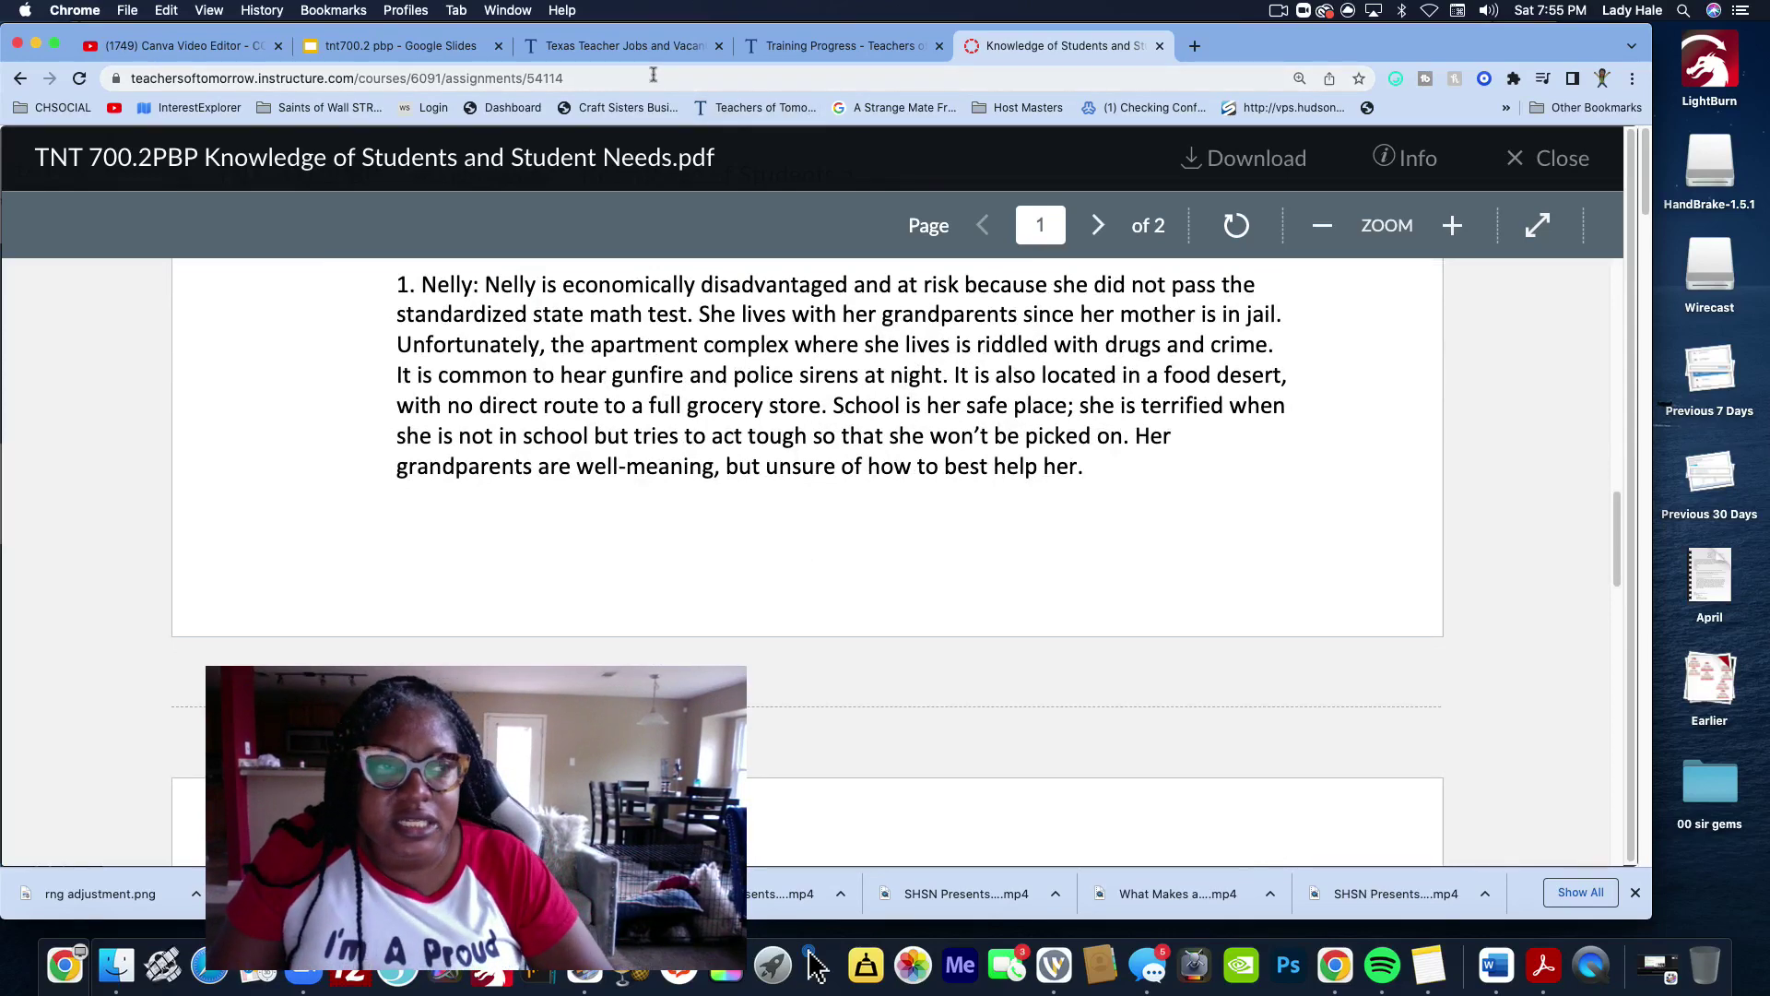
click(458, 50)
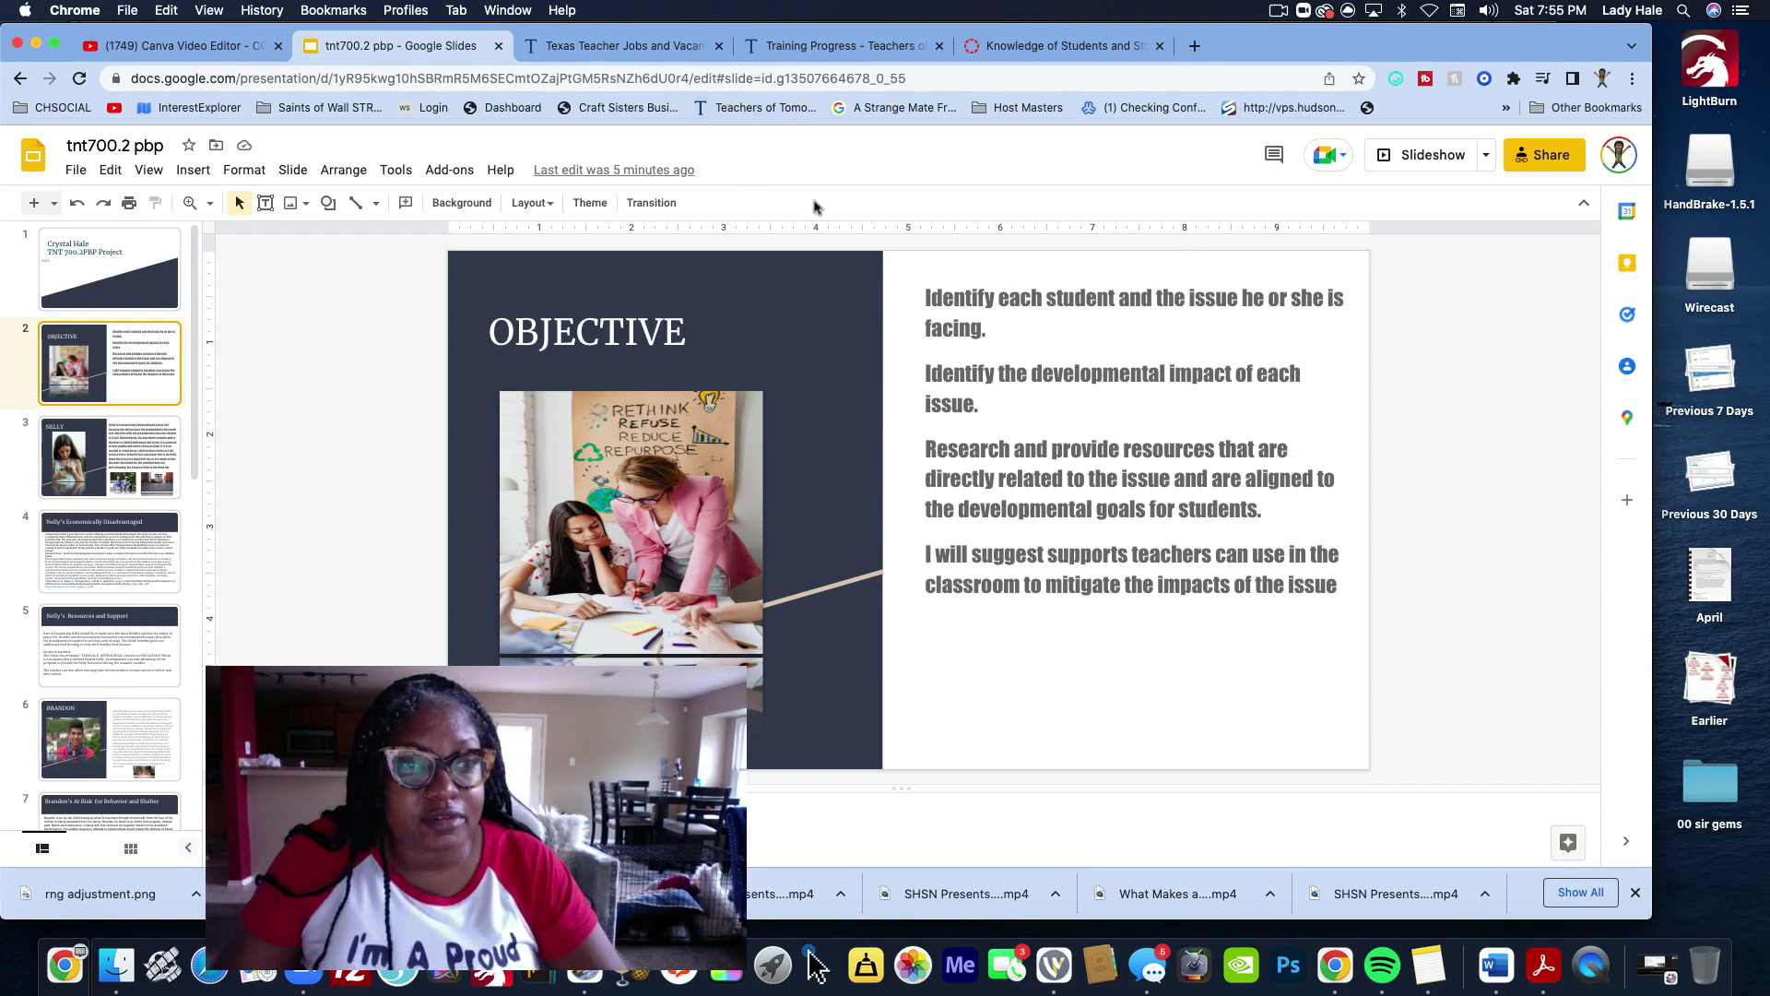
click(993, 53)
scroll(765, 443, up, 5)
scroll(765, 443, up, 5)
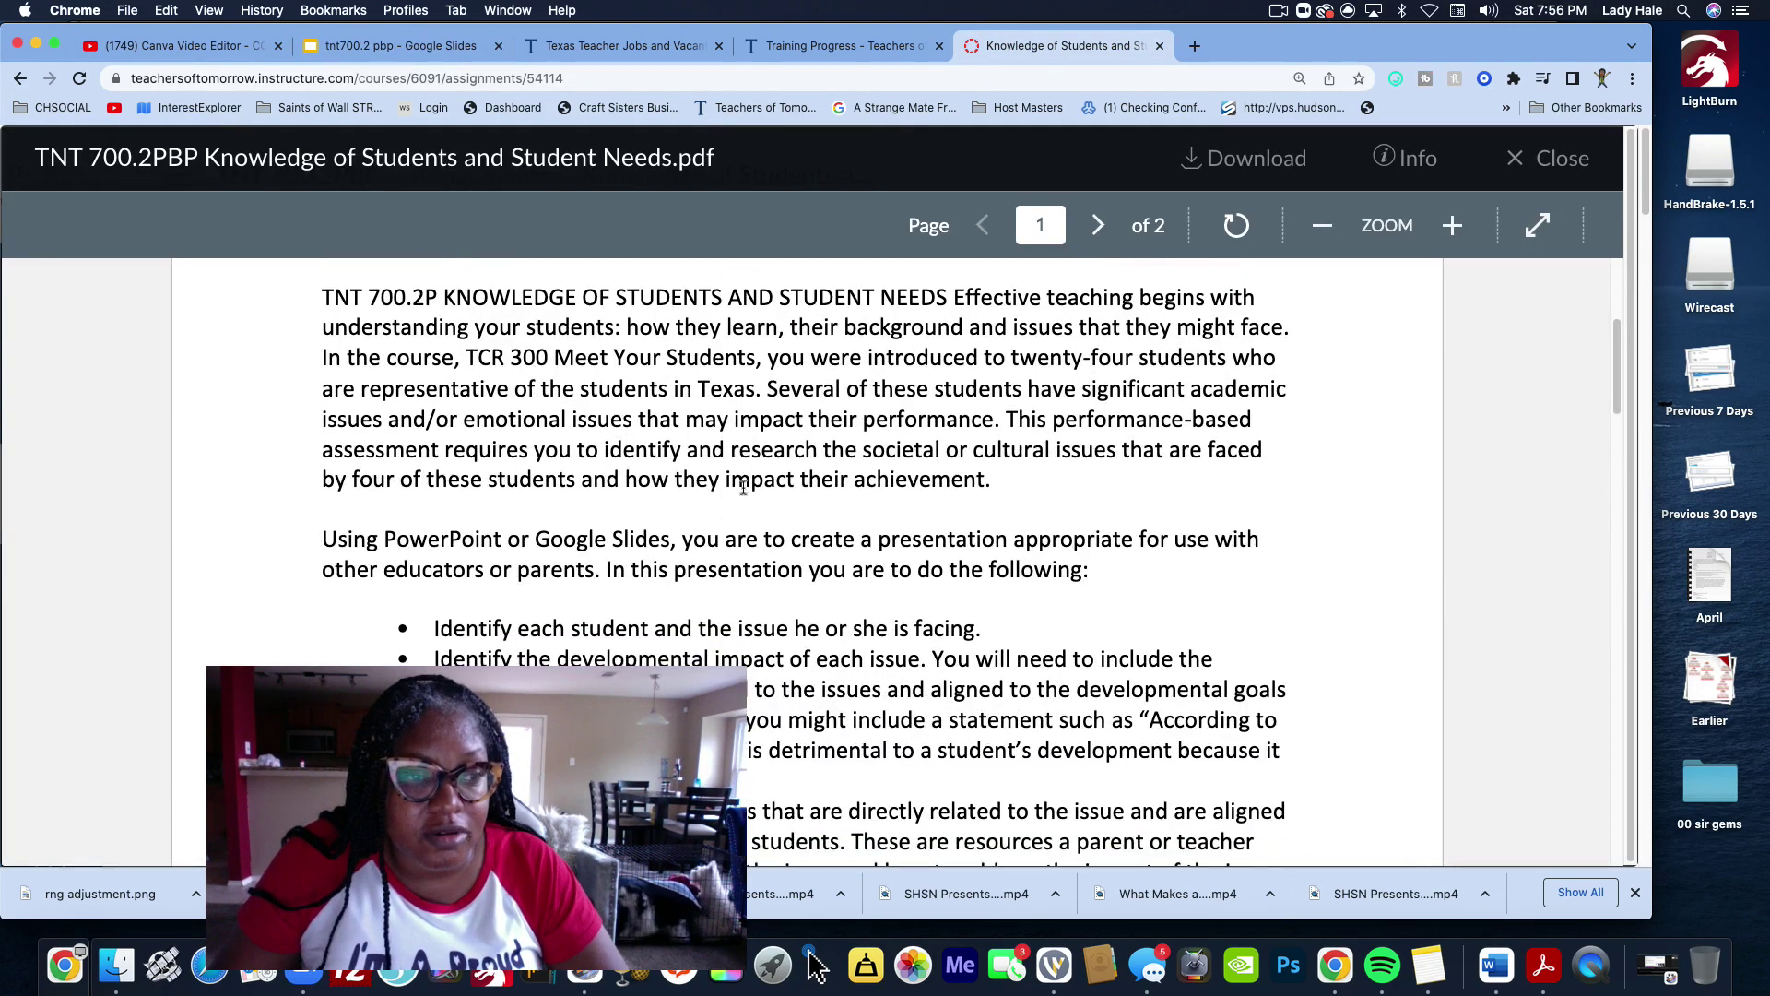
scroll(765, 442, down, 2)
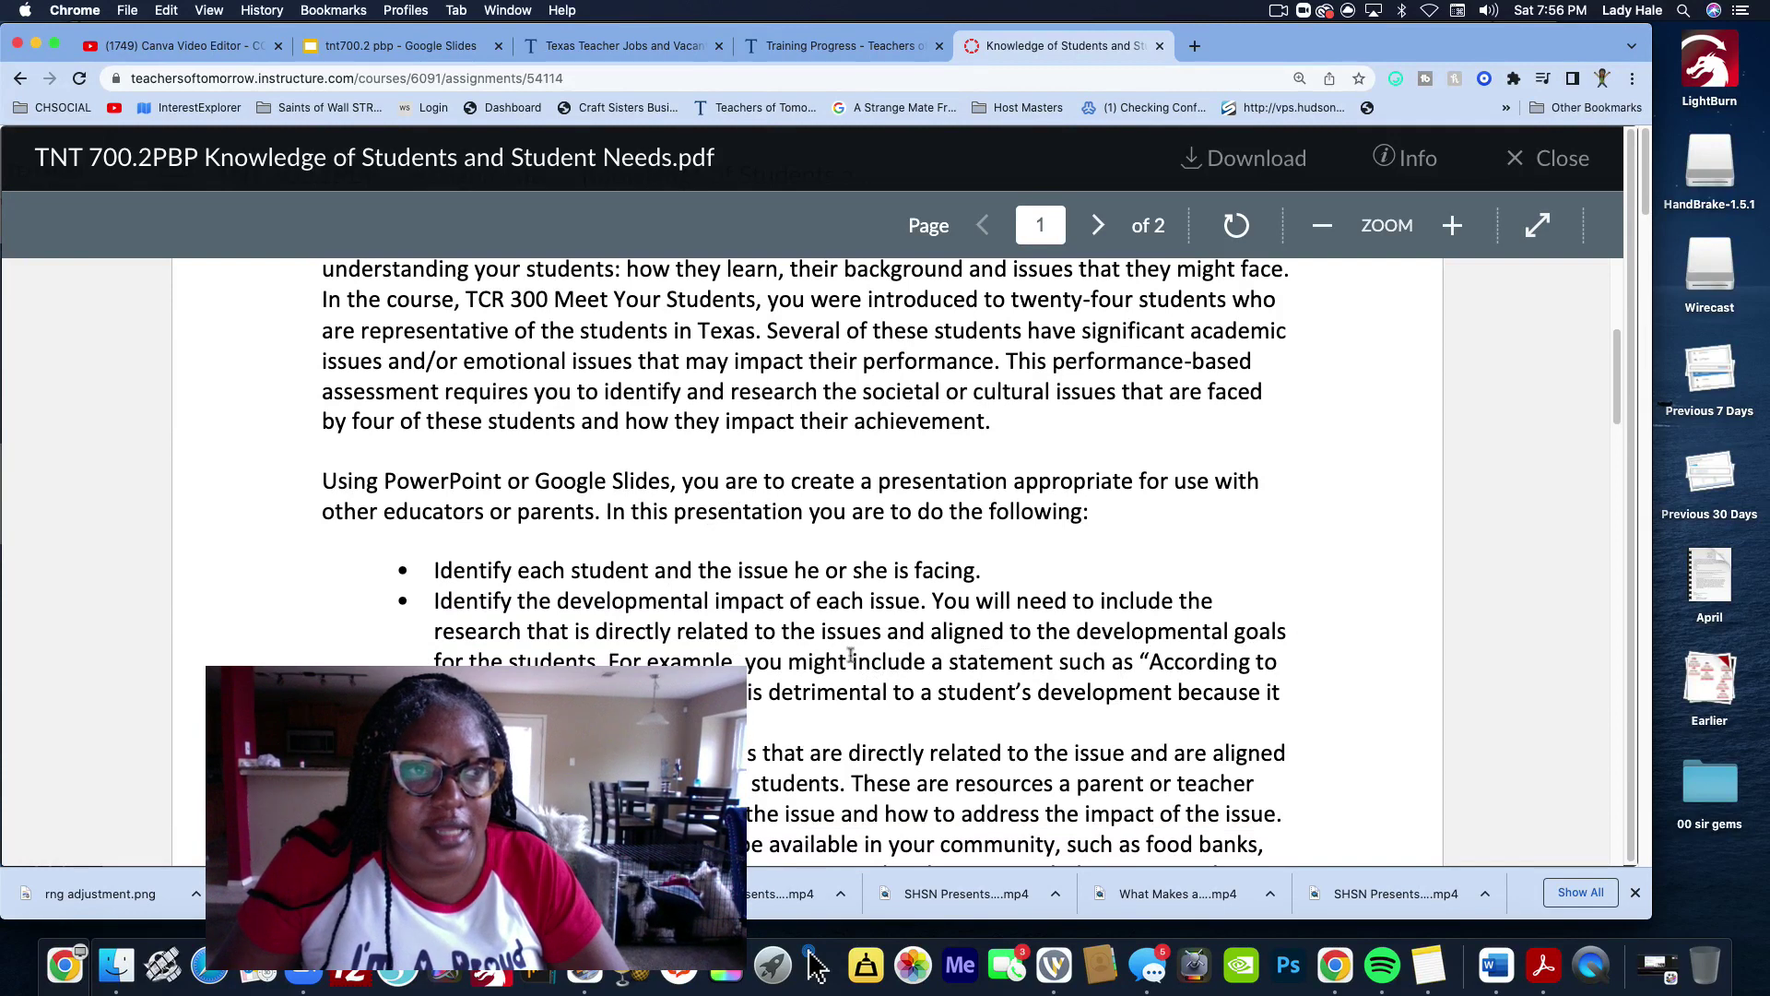
click(456, 48)
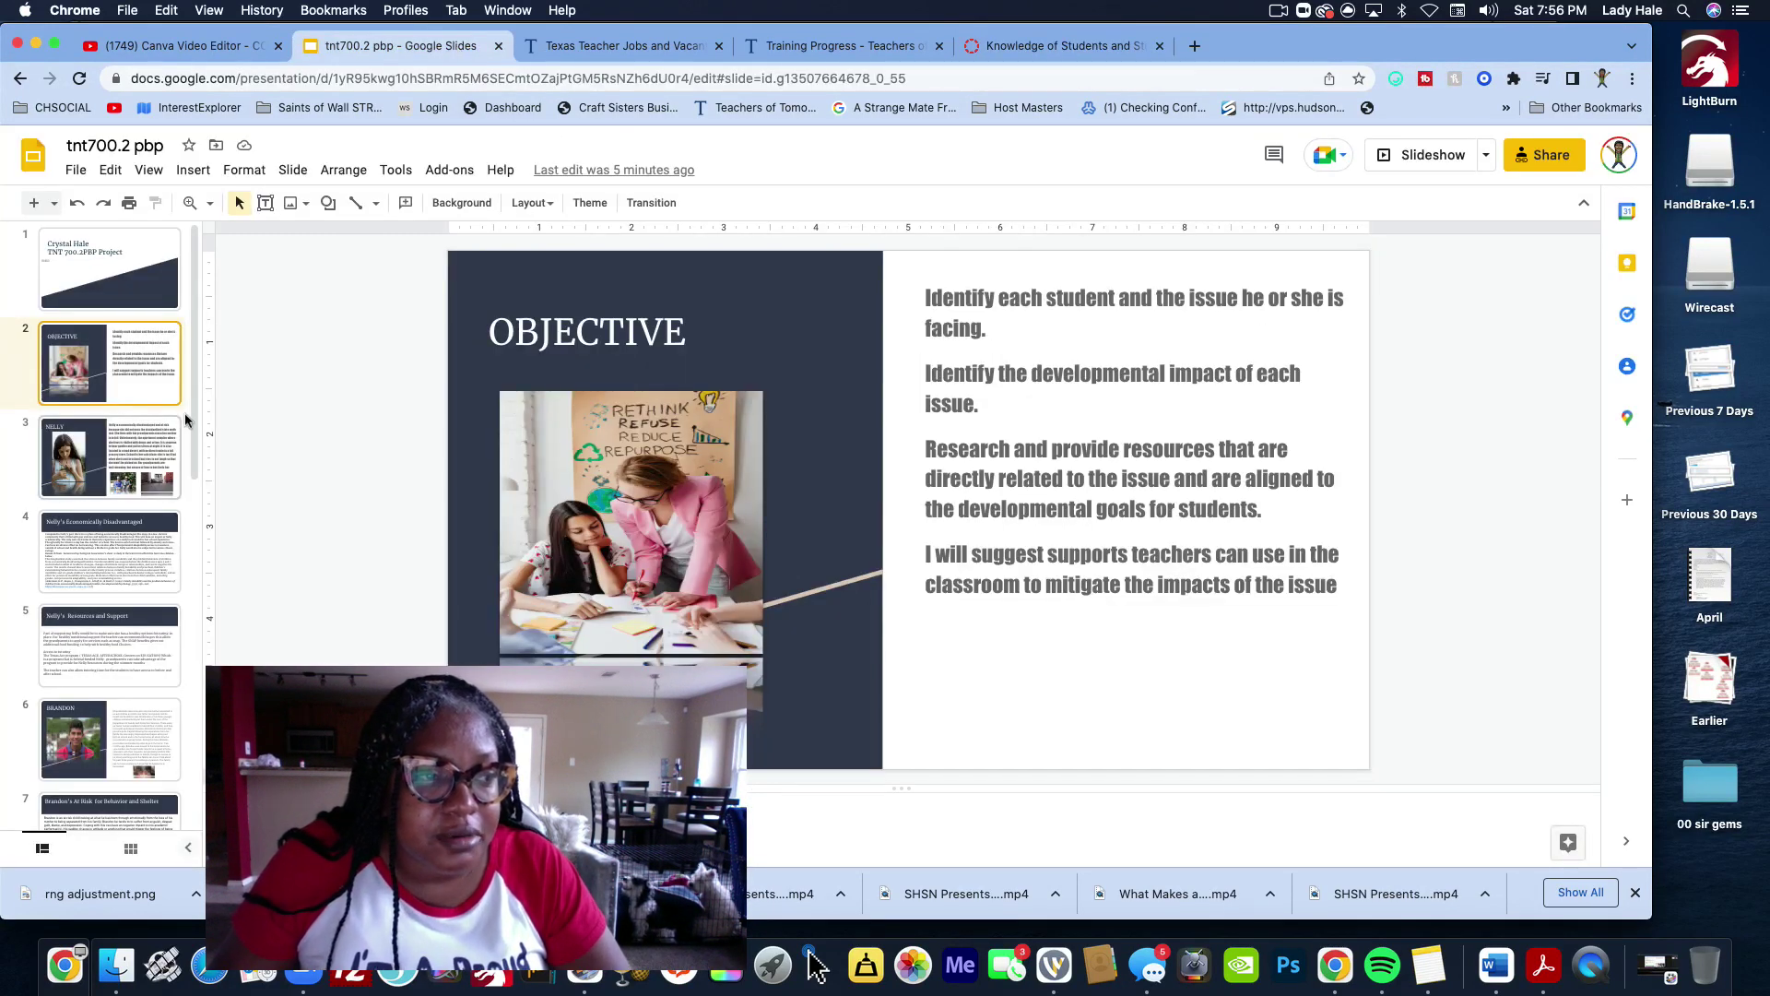
click(565, 518)
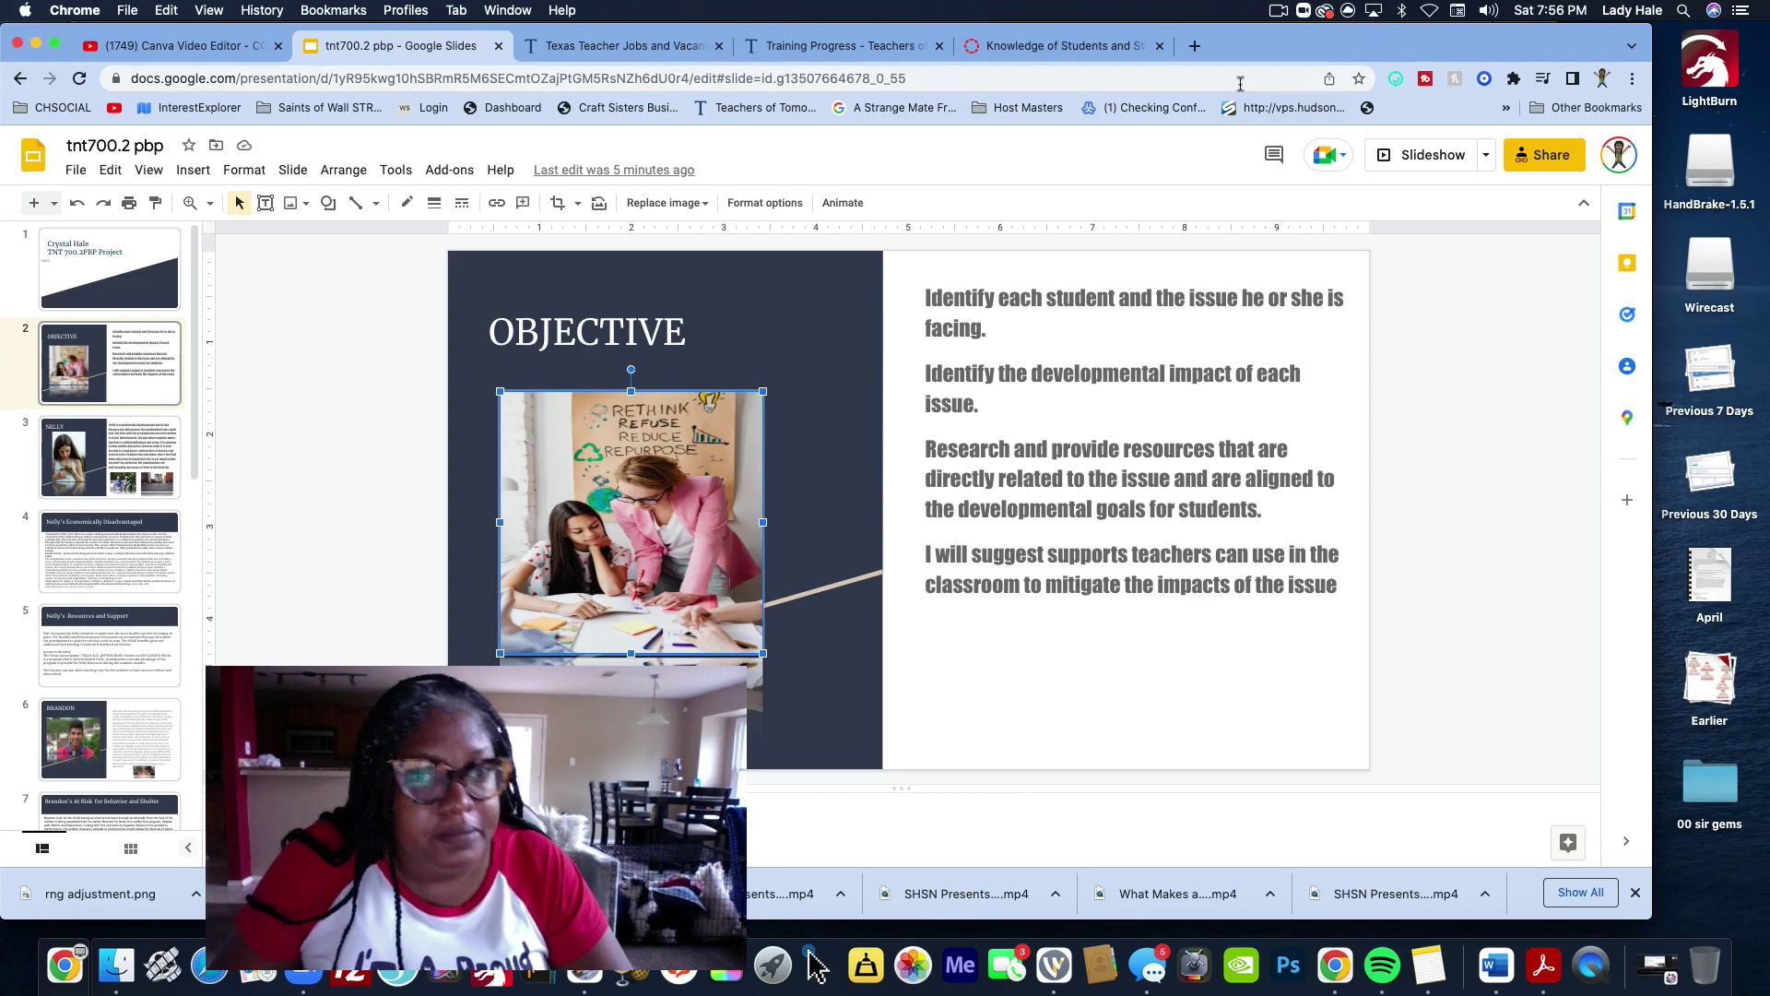
click(1194, 45)
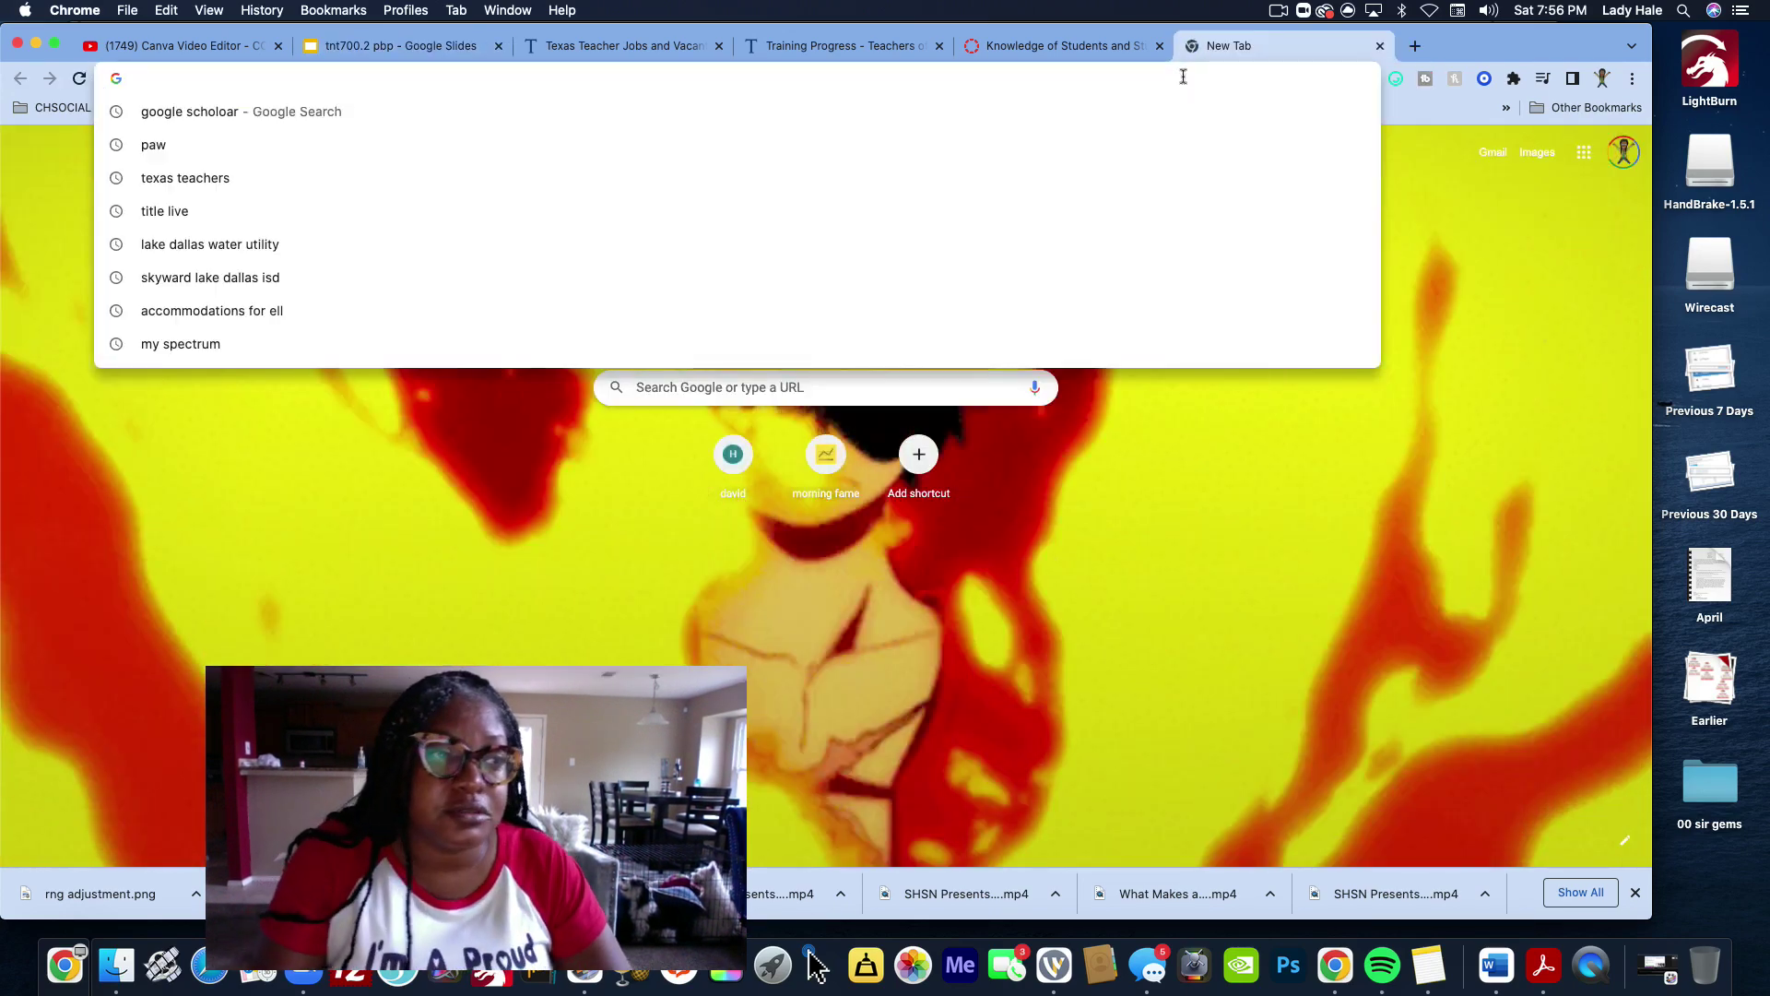
Browse the Pexels free stock photo grid, then return to the deck's OBJECTIVE slide
text(pexels.c)
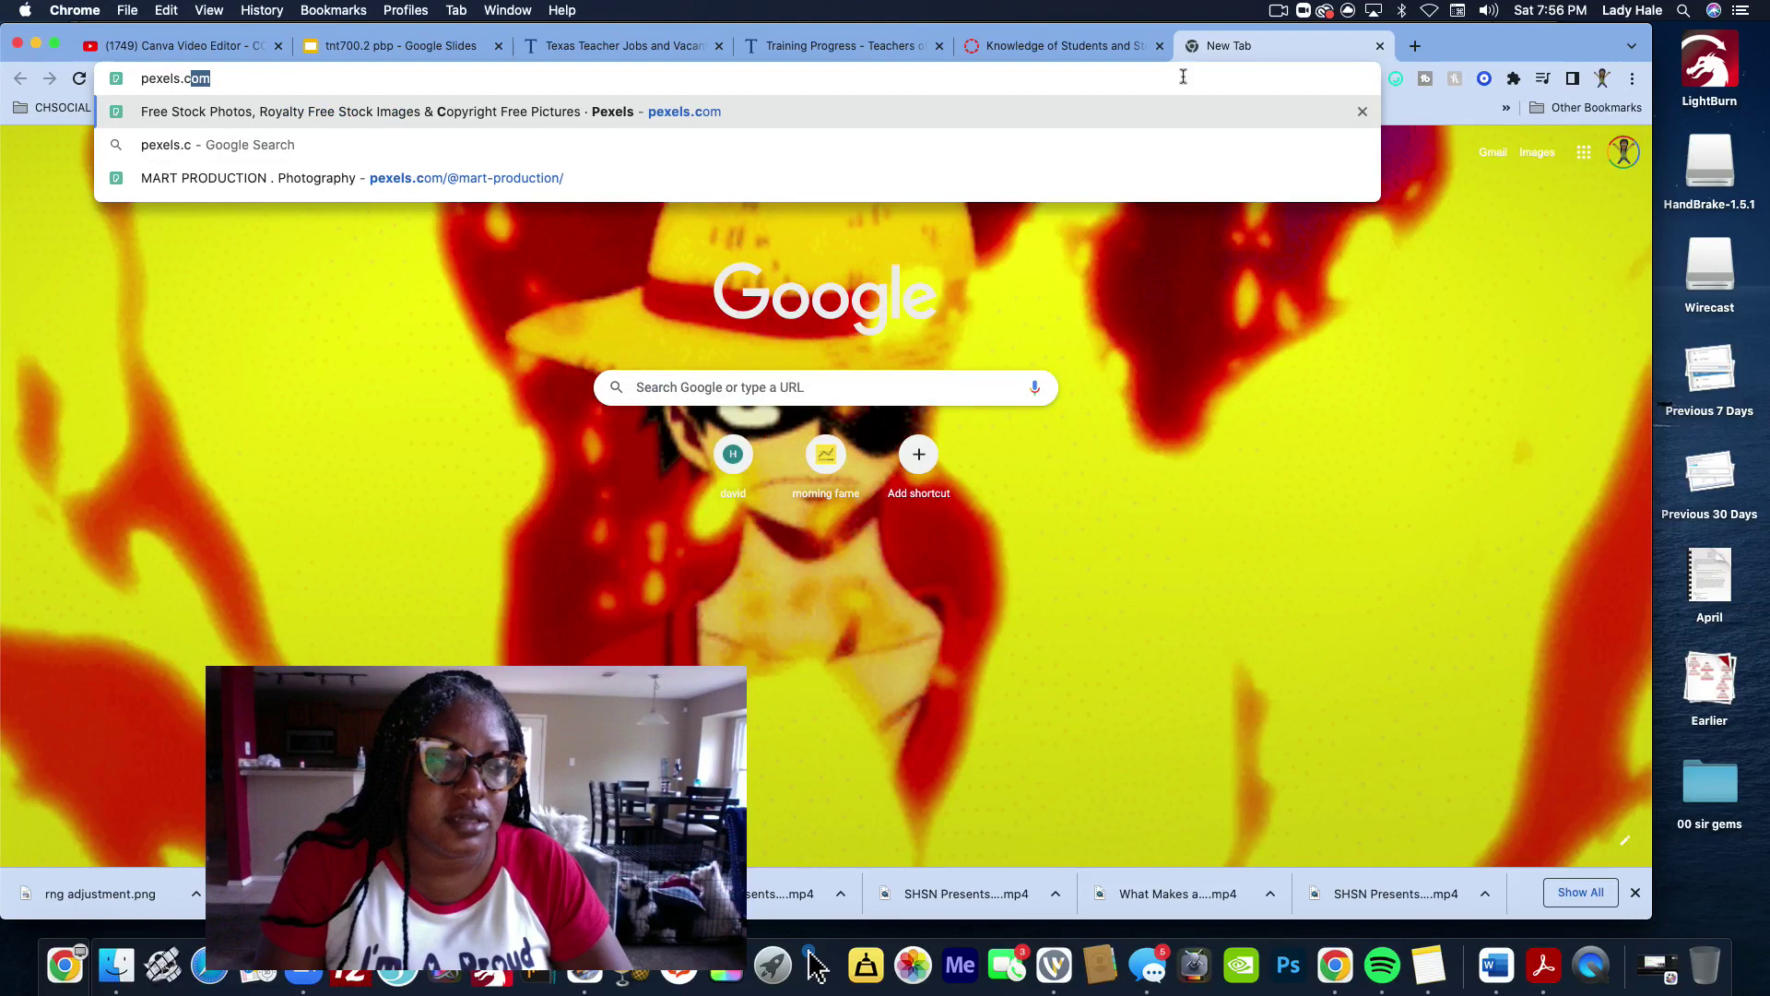
key(Return)
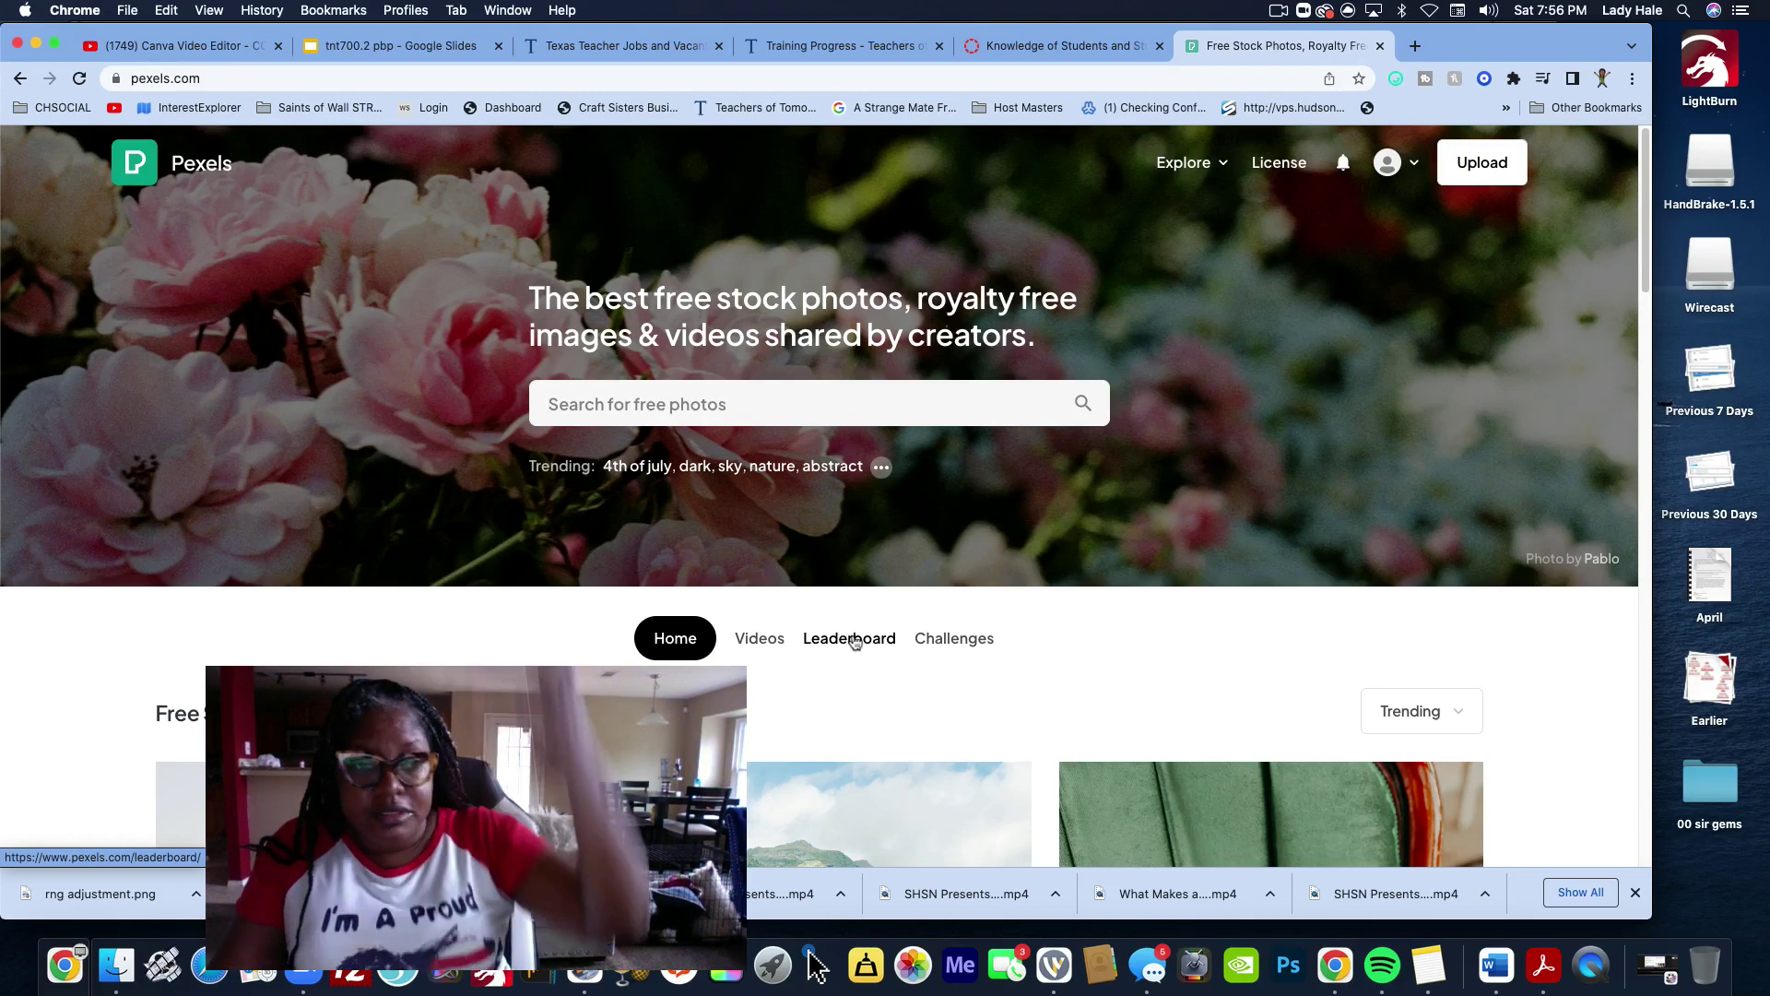
scroll(977, 604, down, 5)
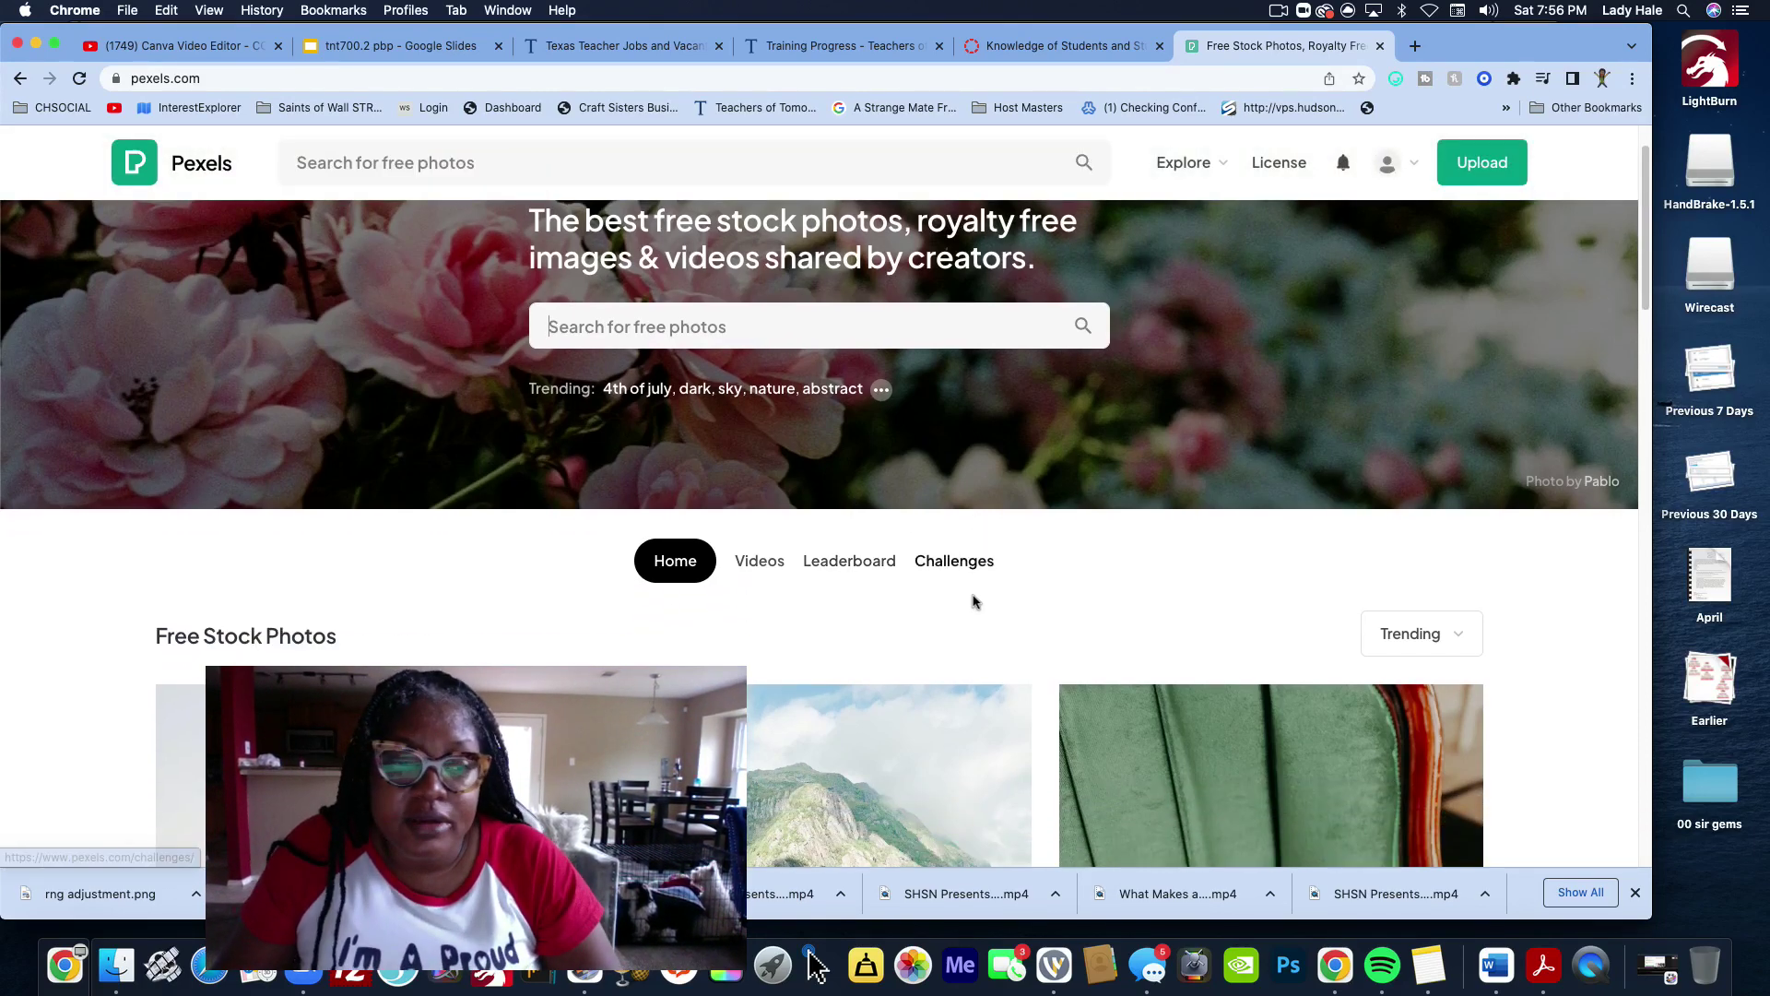
mouse_move(969, 594)
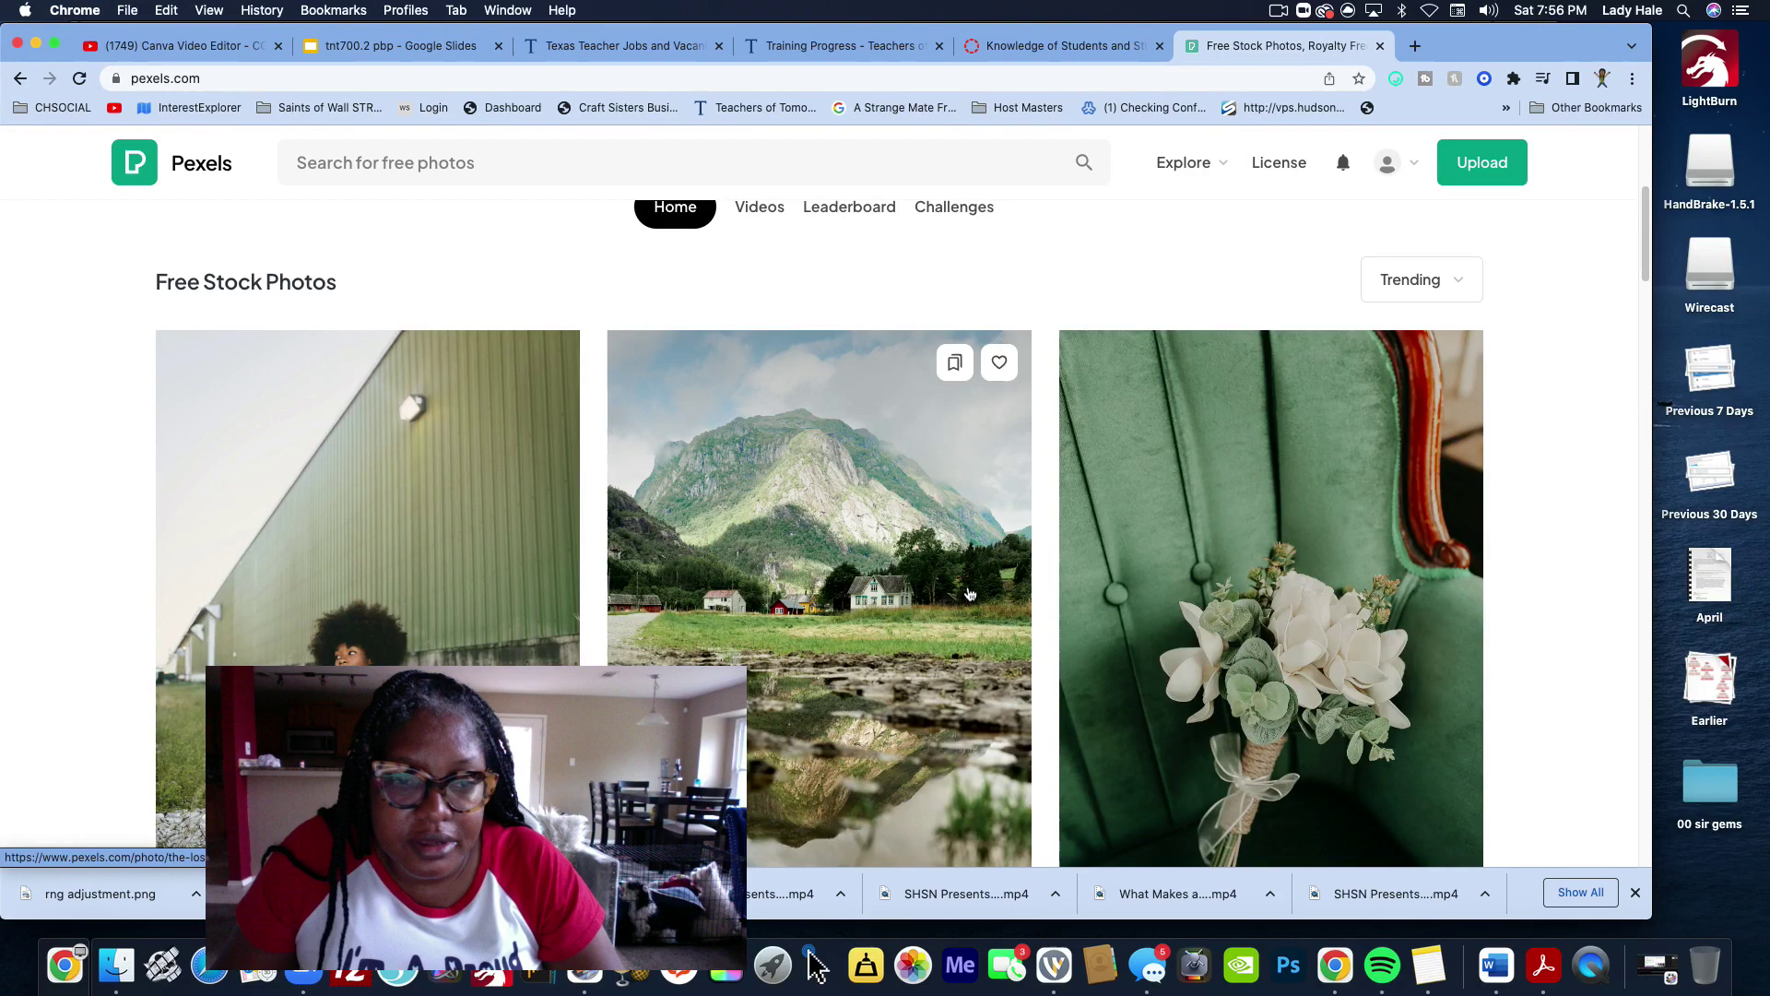
scroll(969, 595, down, 8)
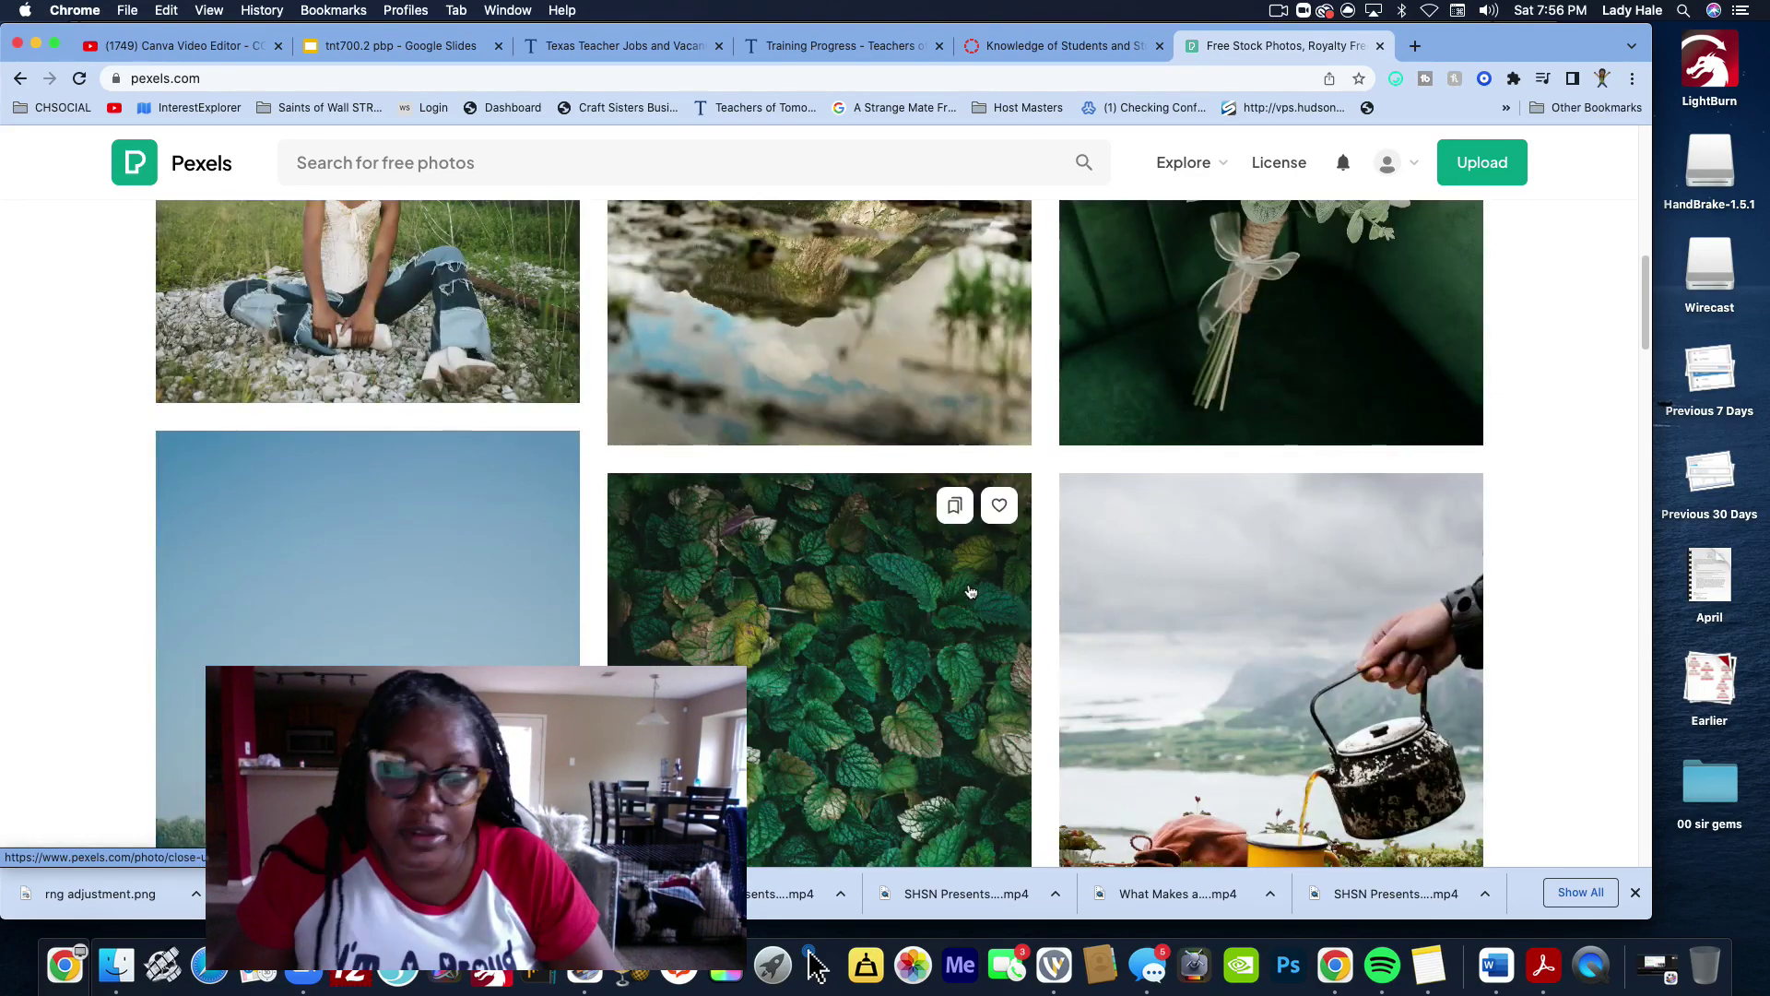
scroll(951, 530, down, 3)
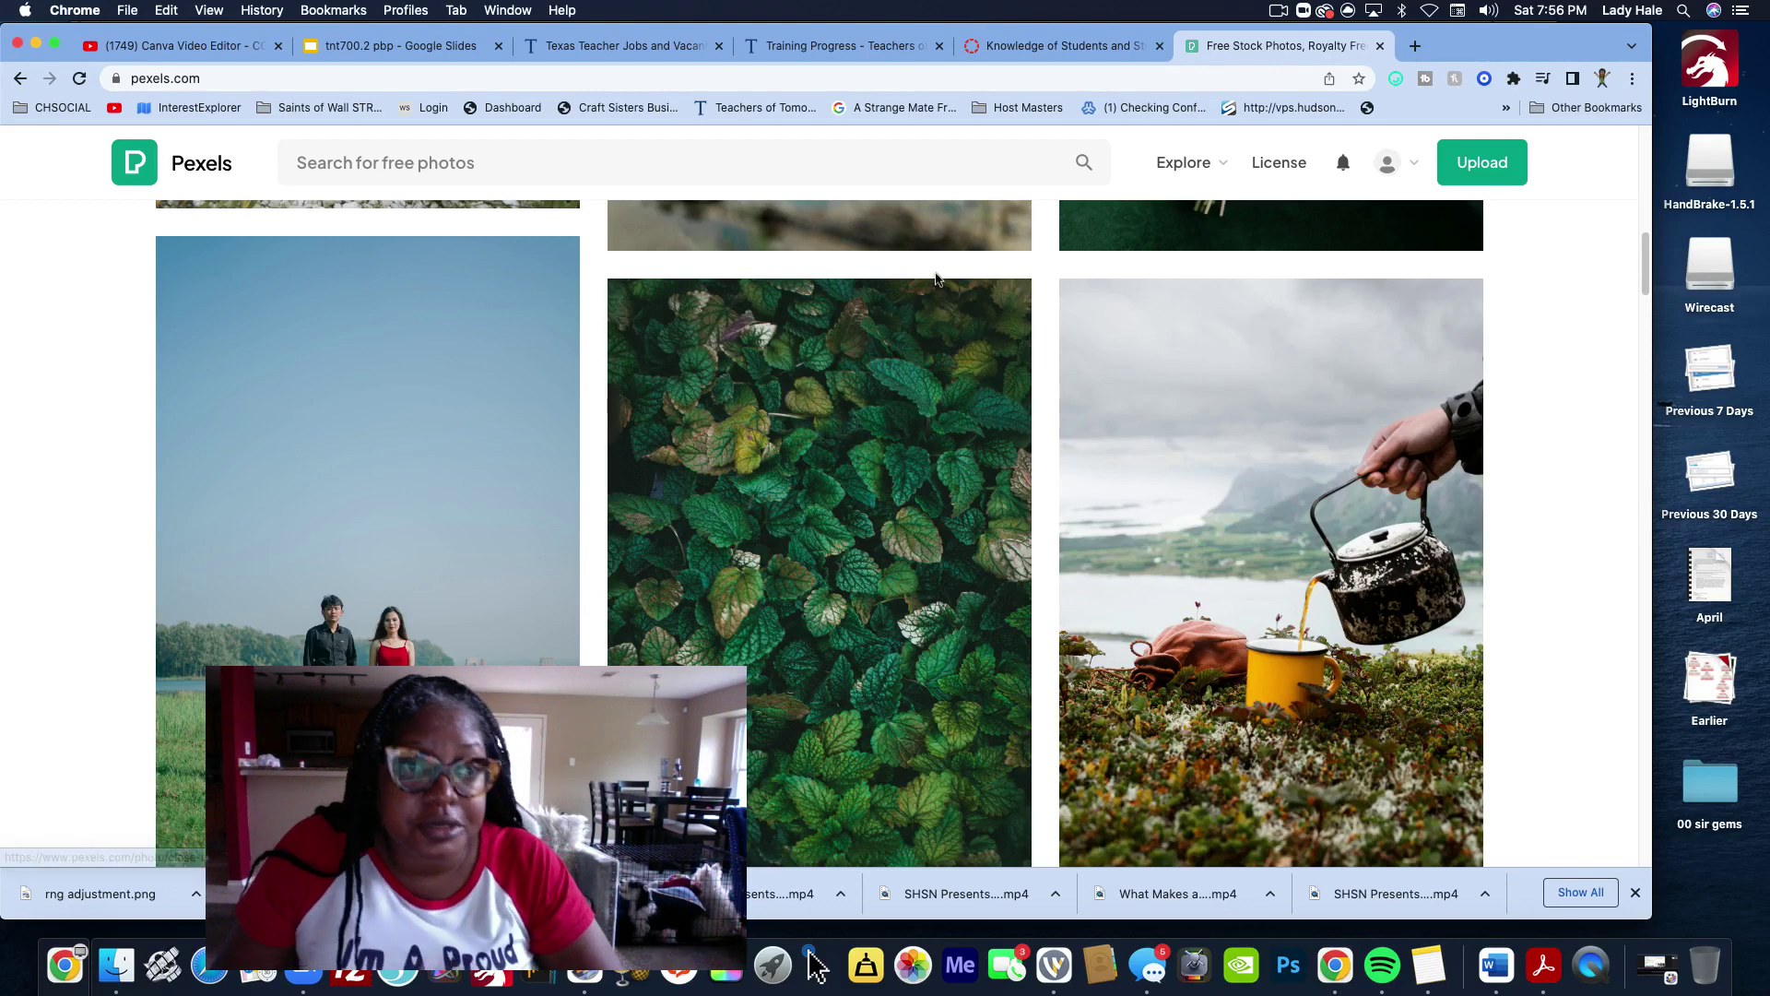
click(363, 42)
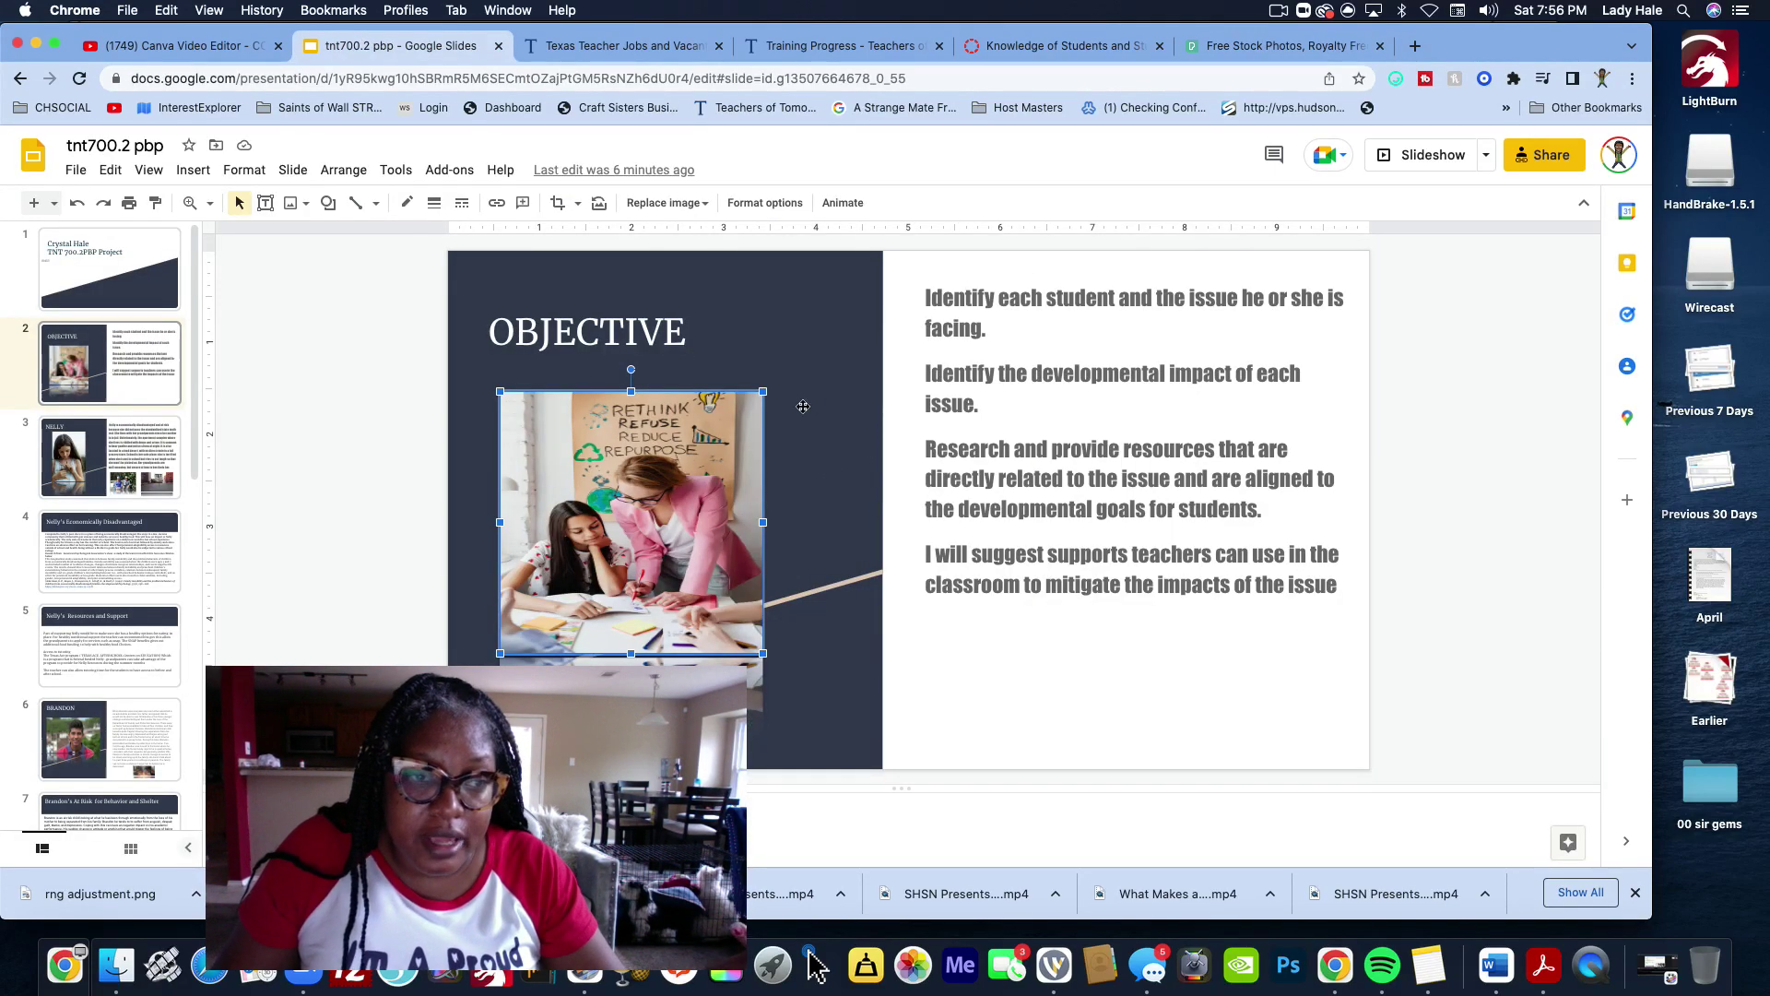
click(726, 366)
click(627, 534)
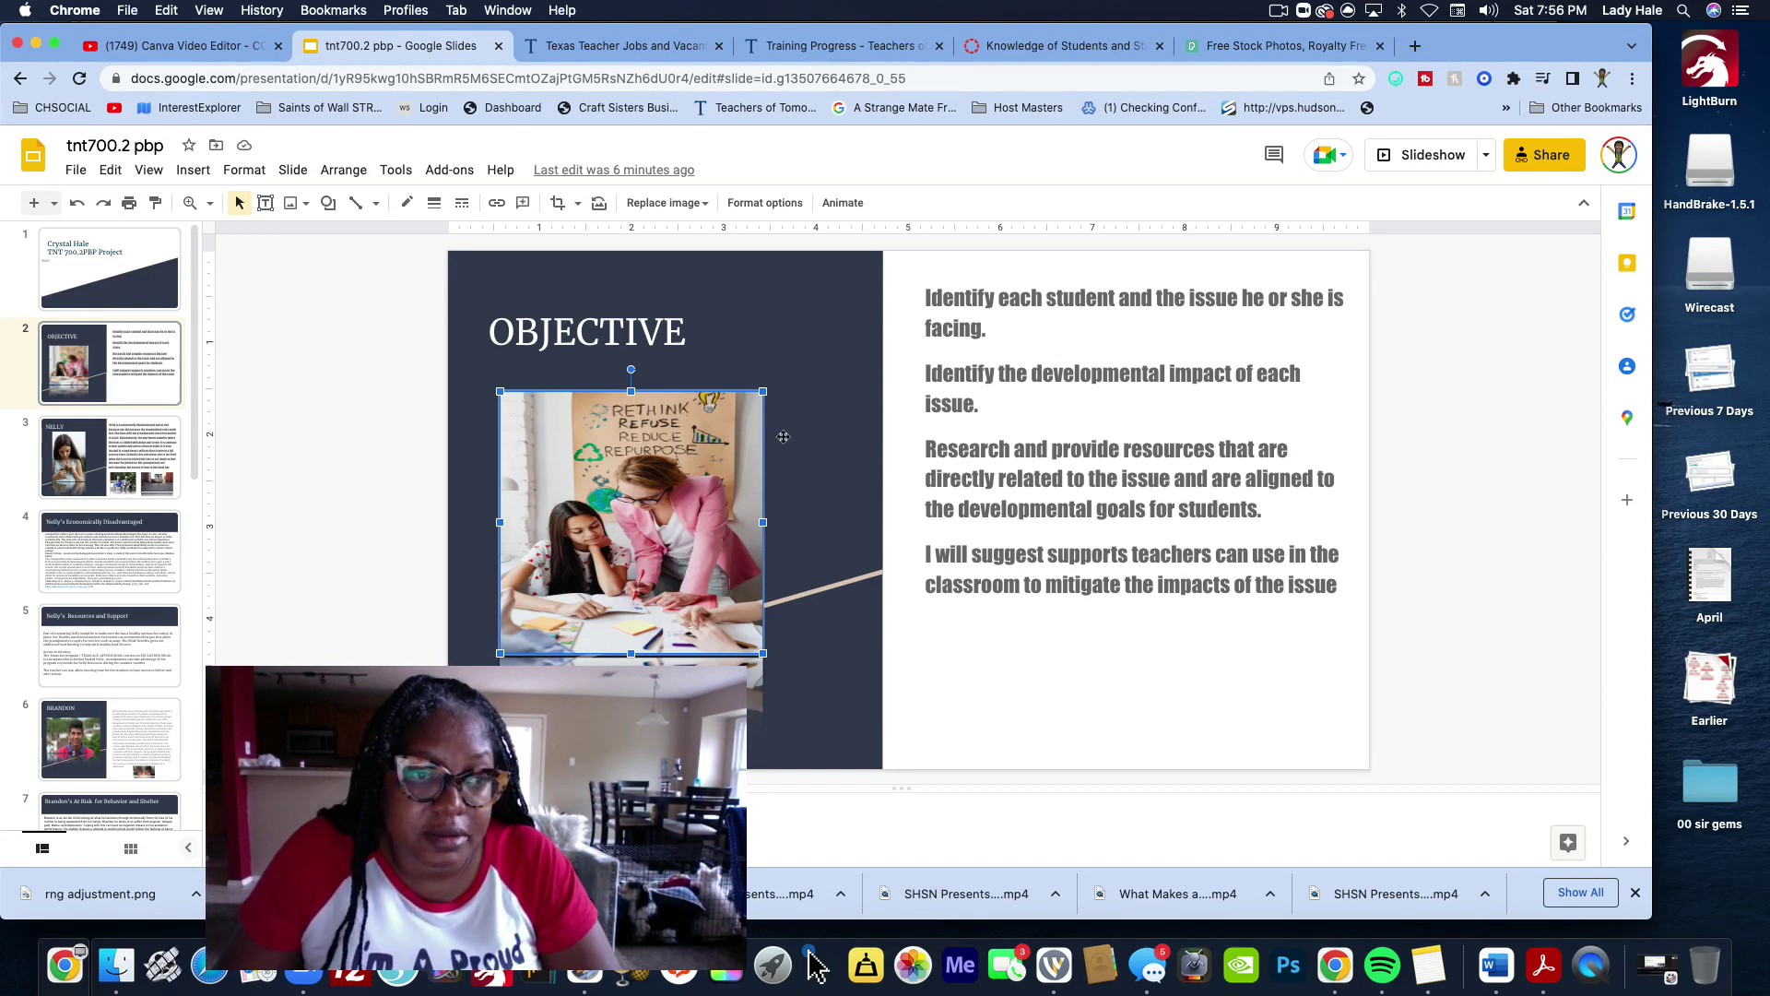
click(510, 284)
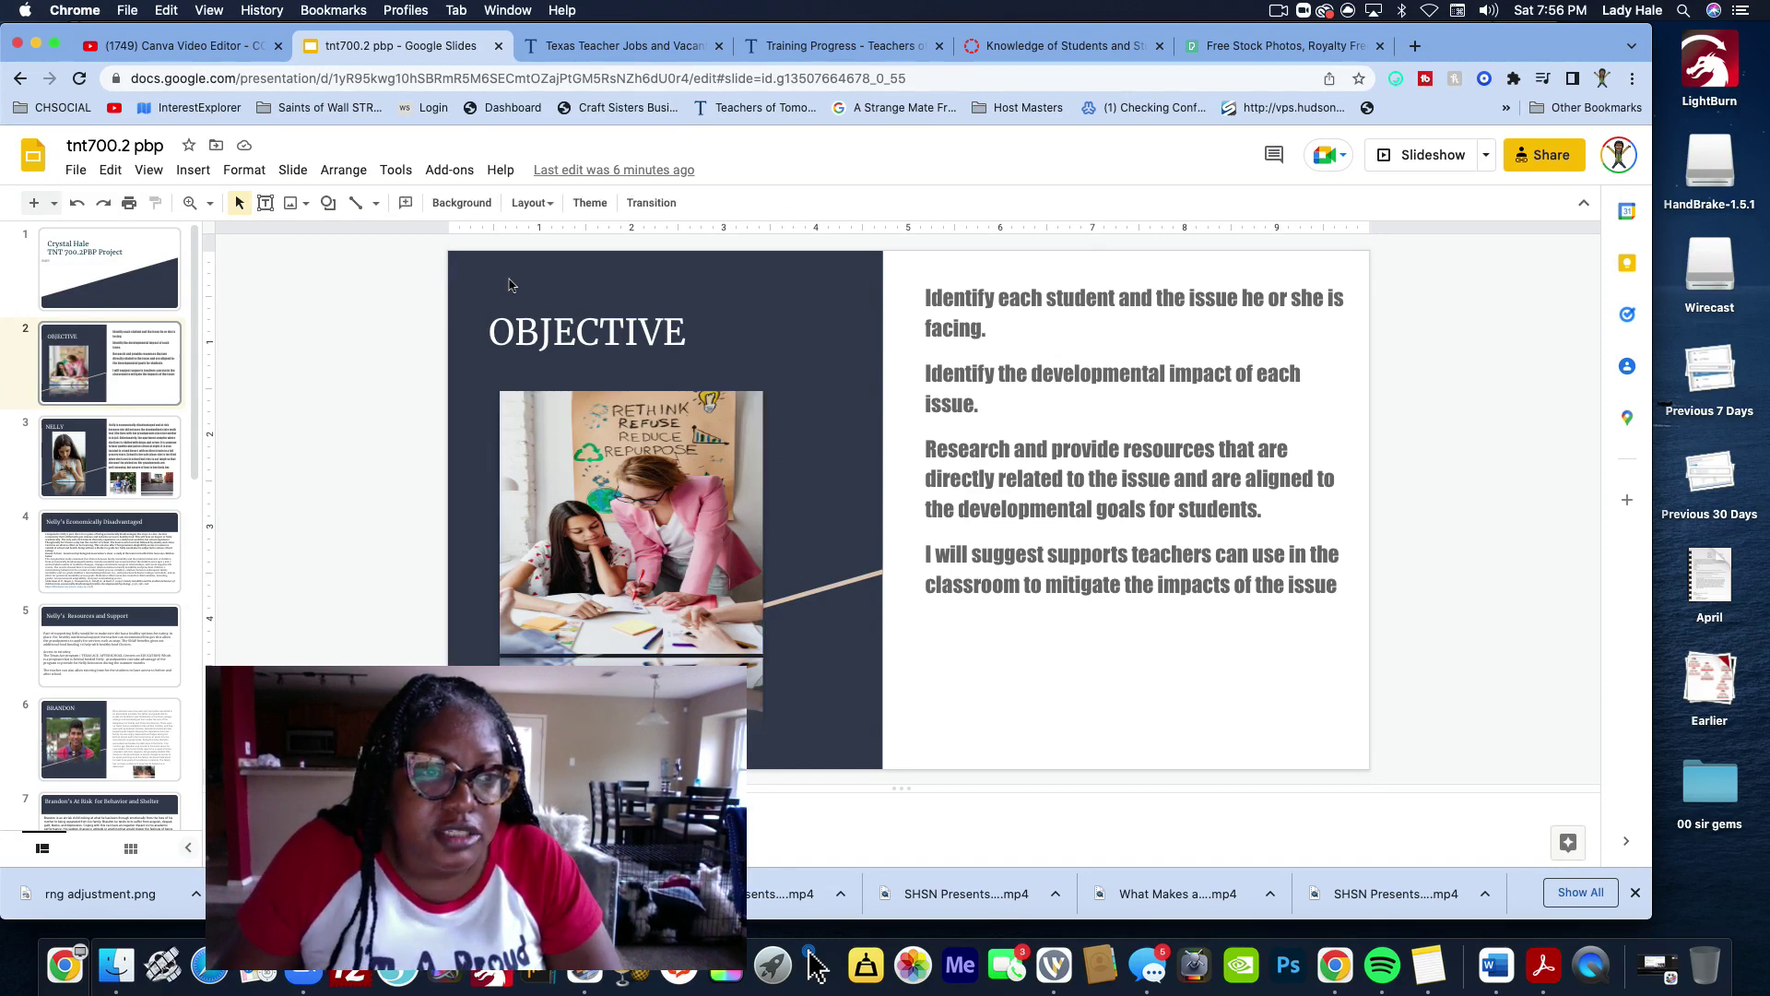
Go to slide 3, NELLY, and inspect the portrait, grandparents and basketball-court photos
click(111, 470)
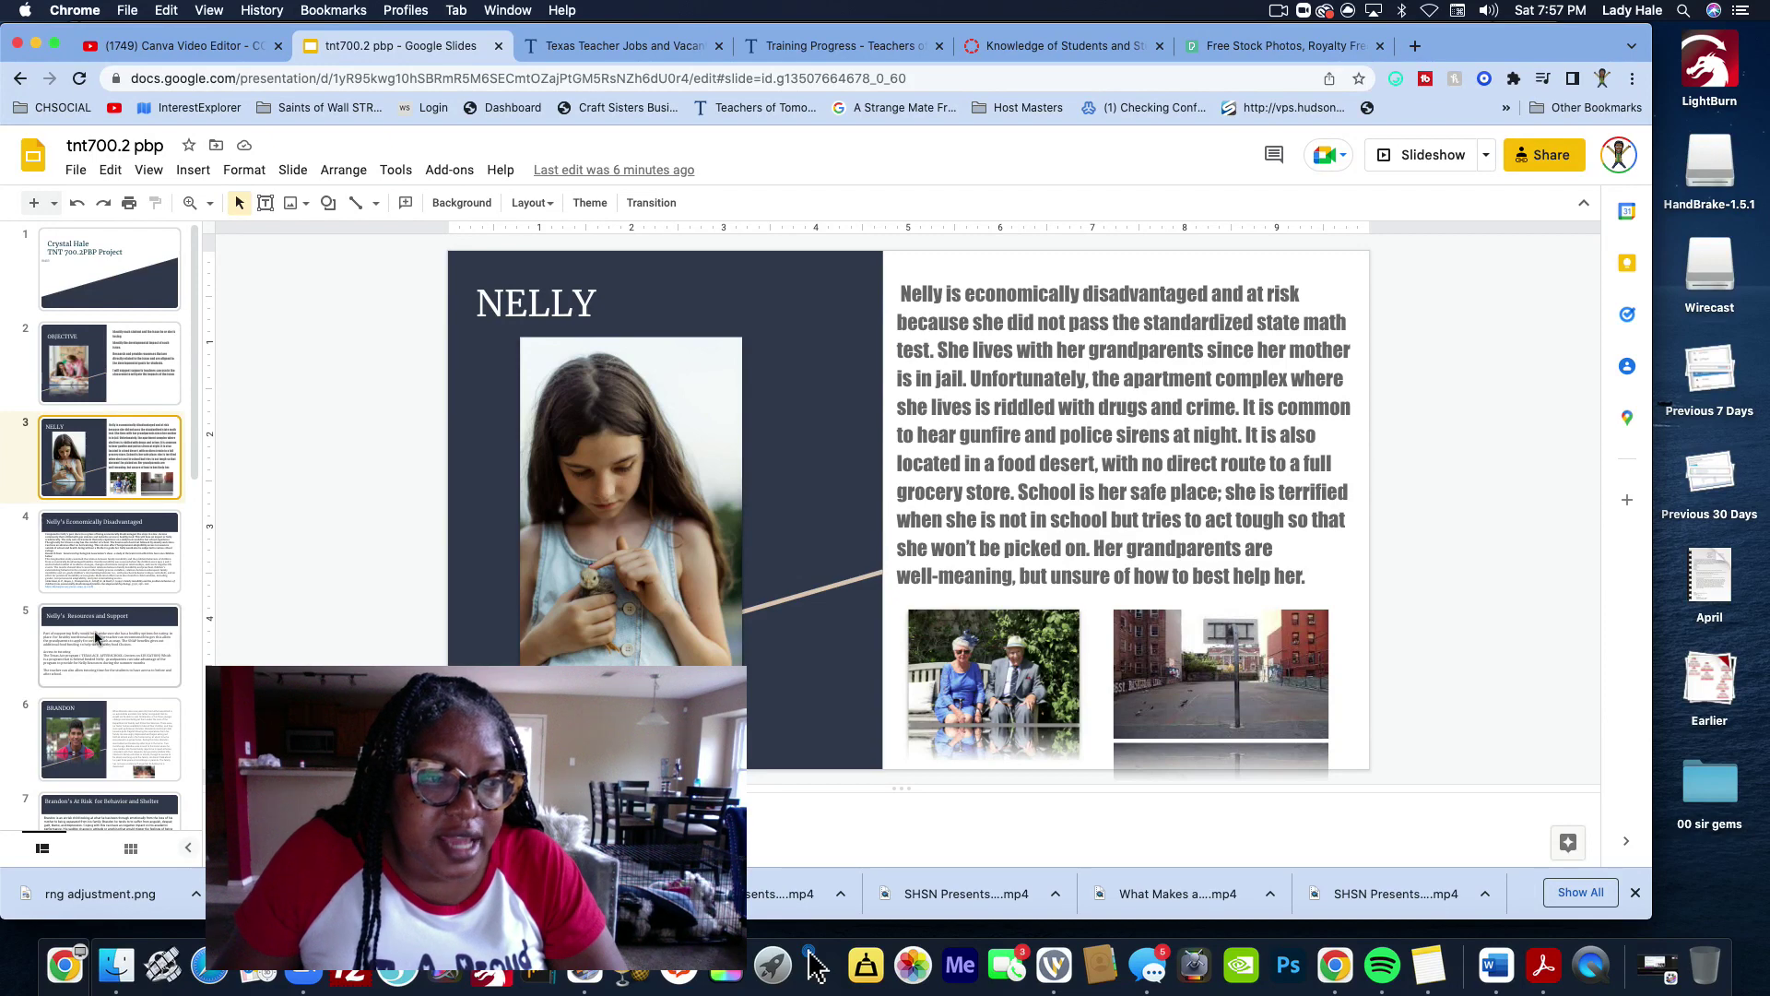
scroll(122, 636, down, 5)
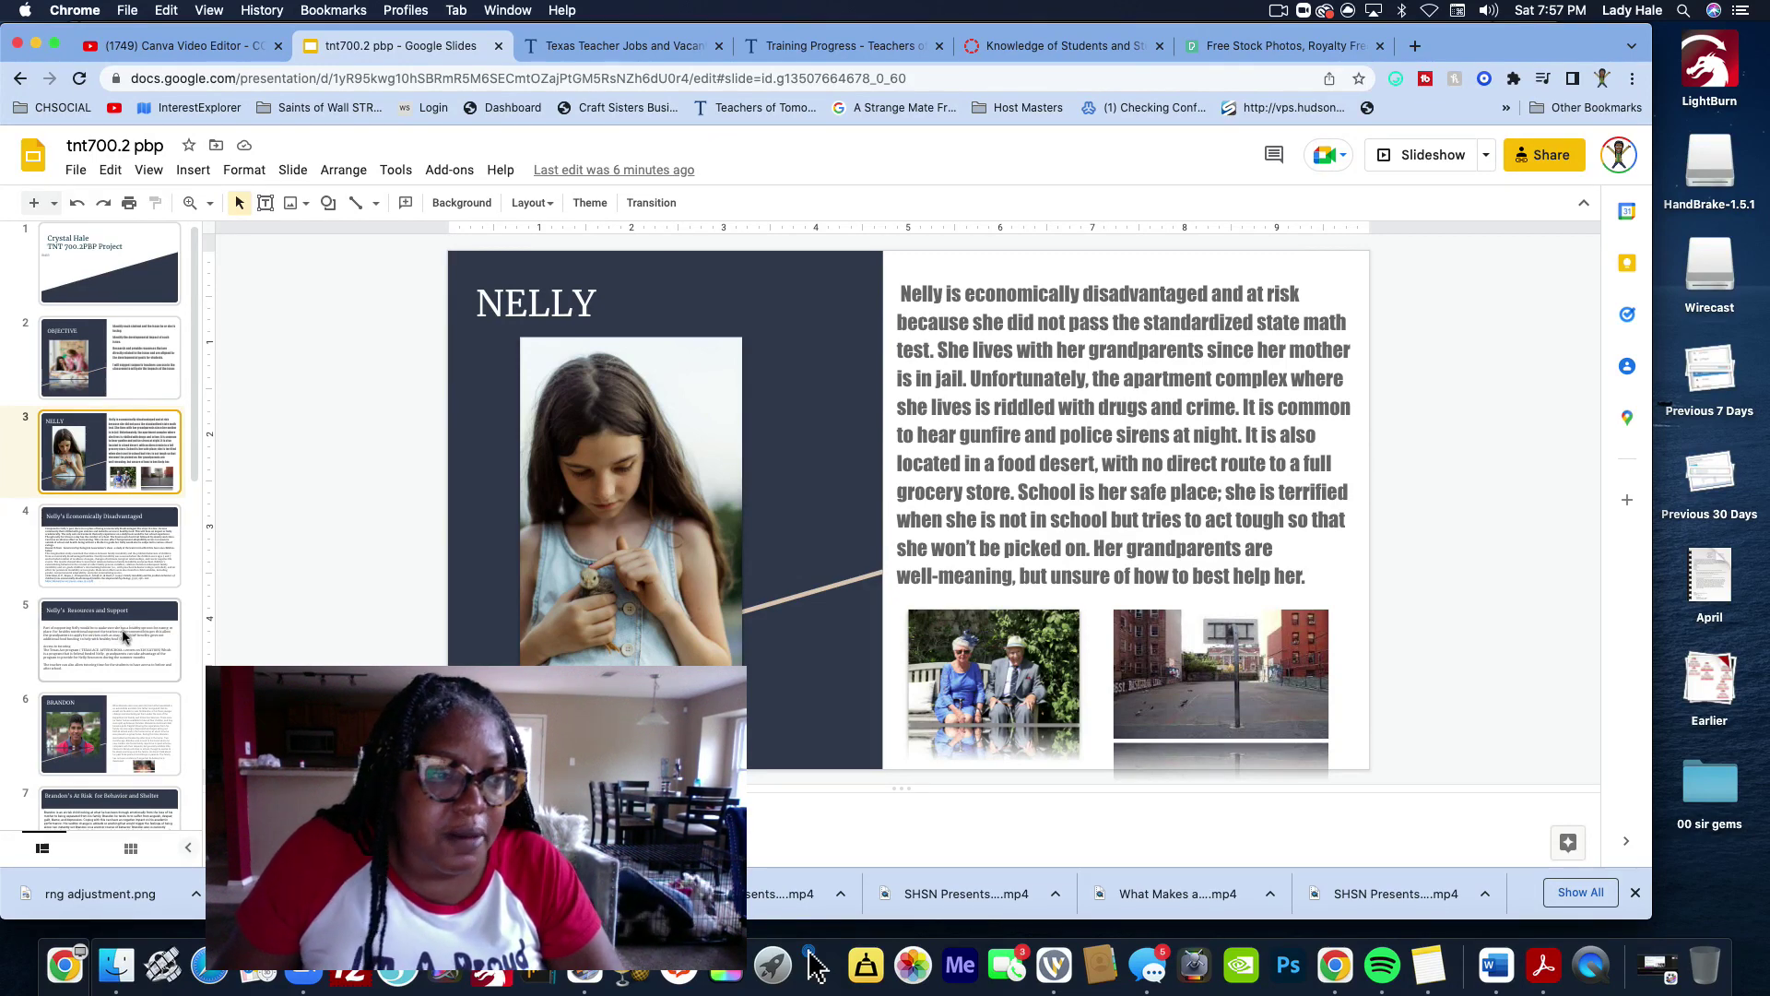
scroll(123, 636, down, 15)
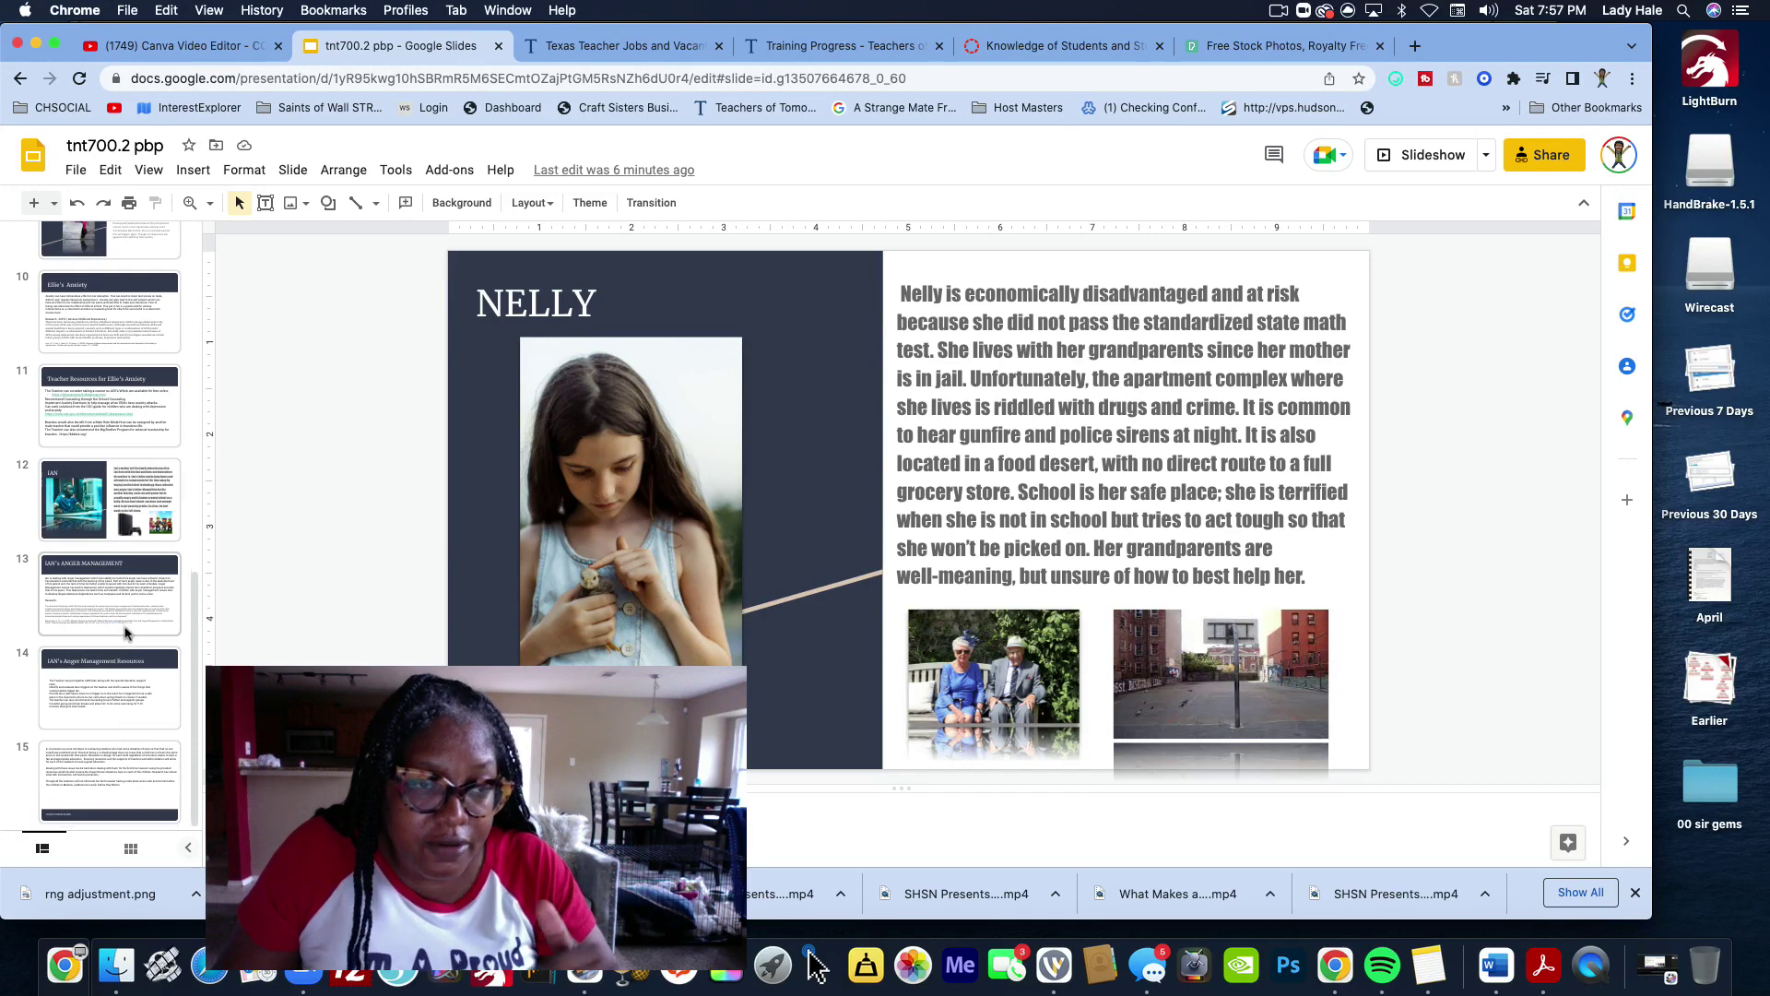
key(Up)
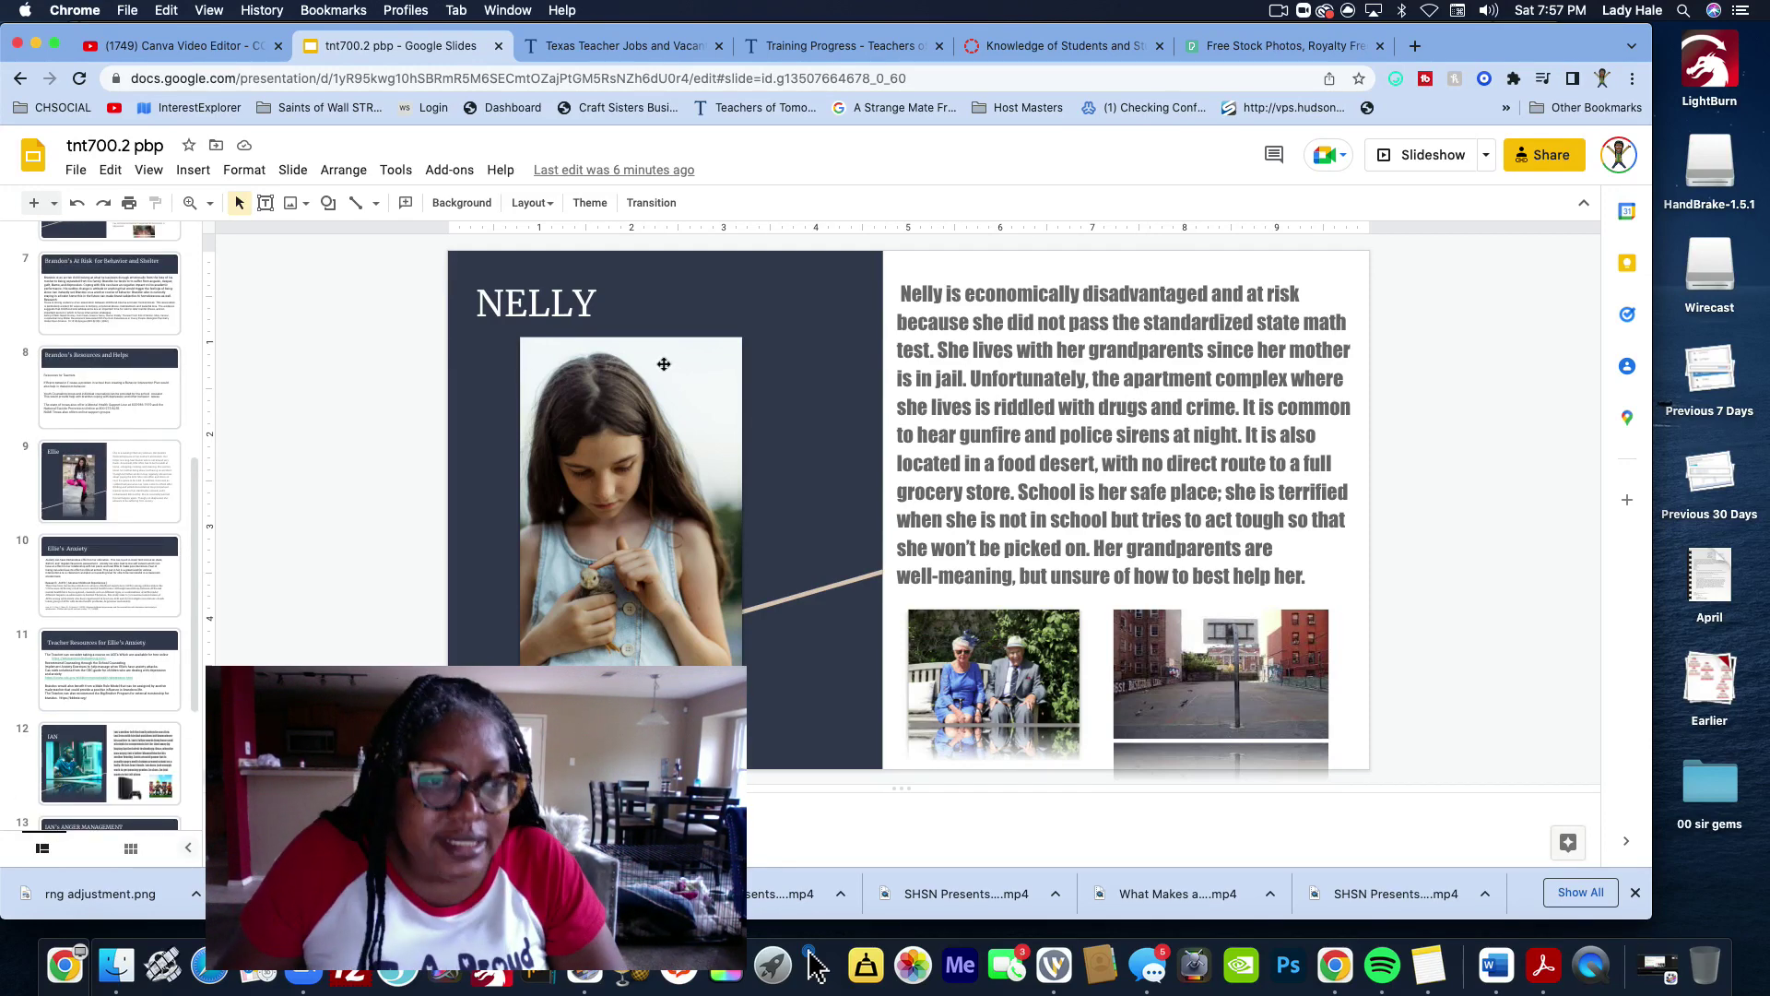
key(Down)
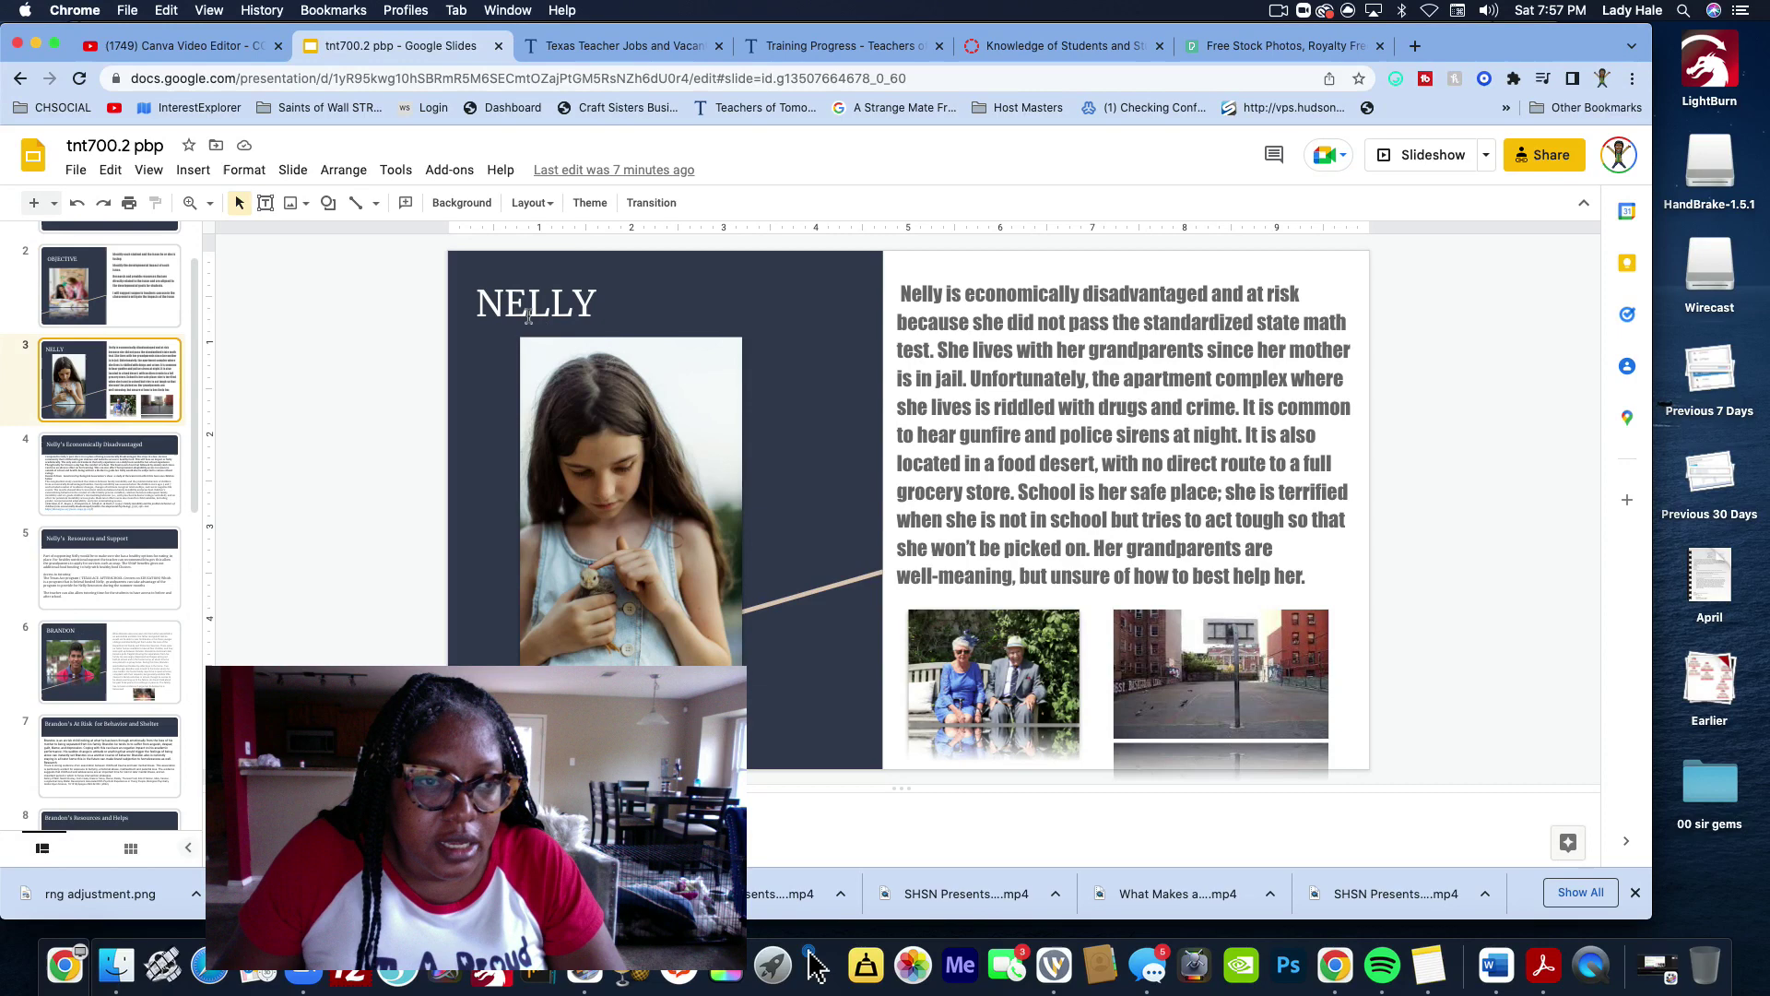
click(600, 395)
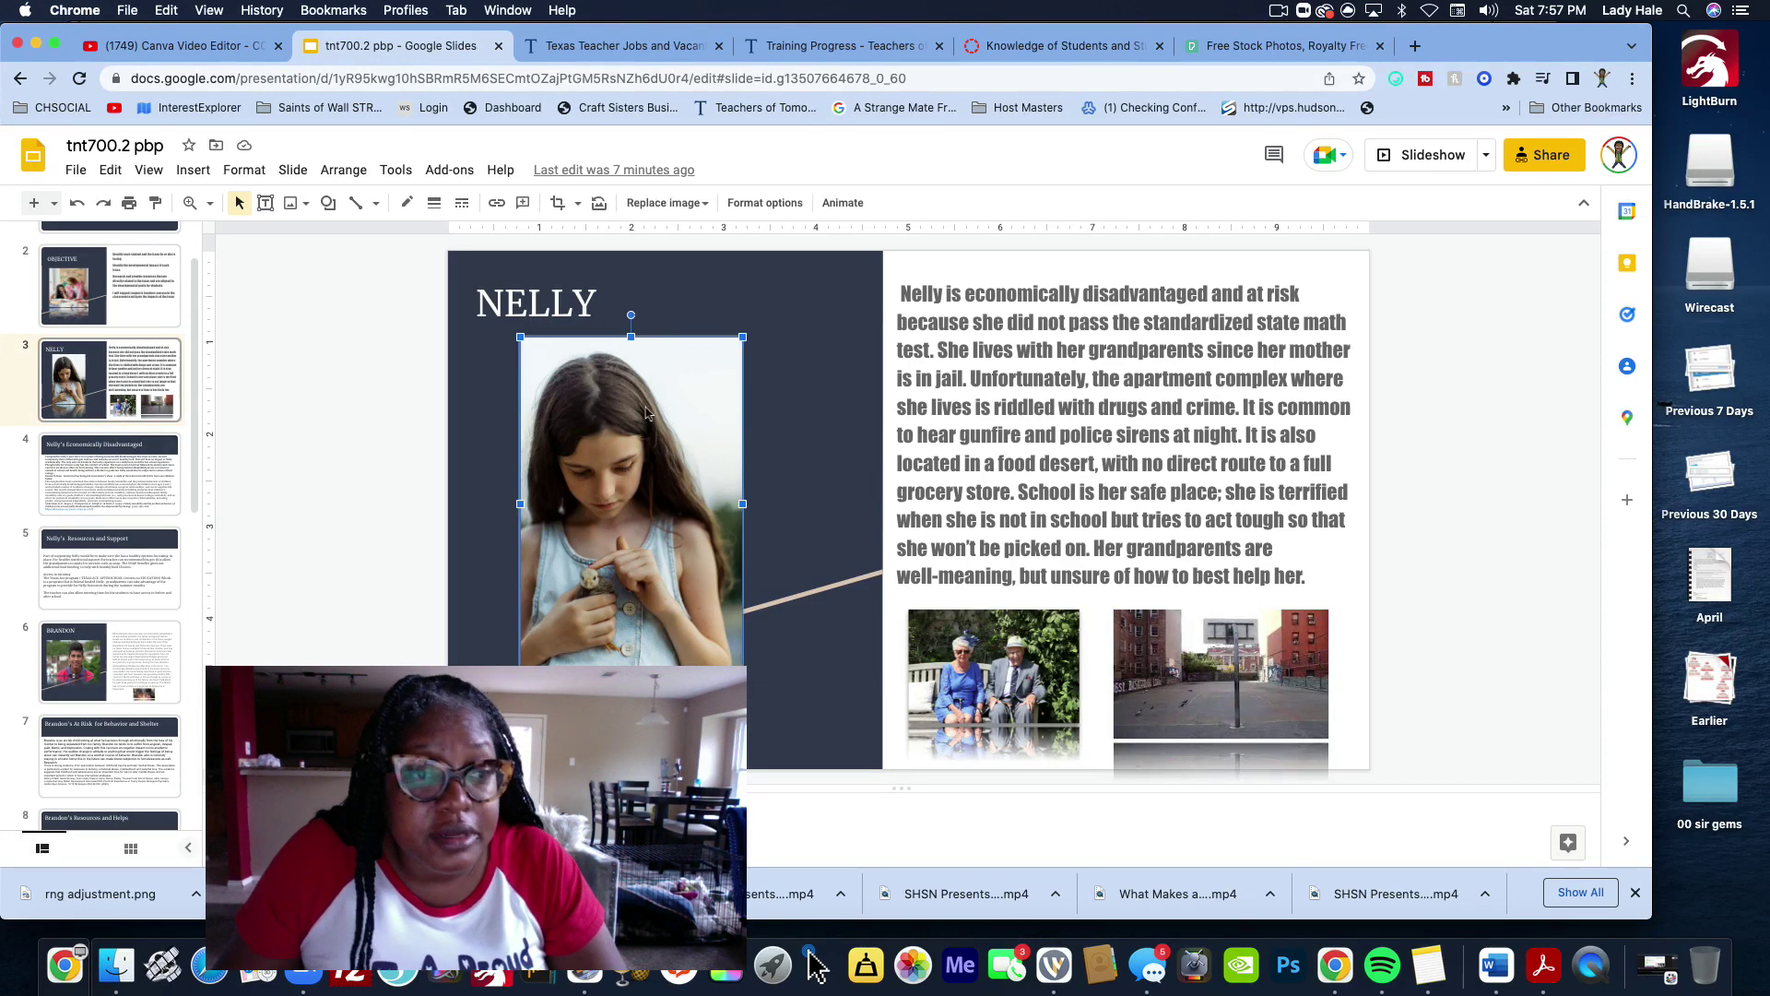
click(1002, 657)
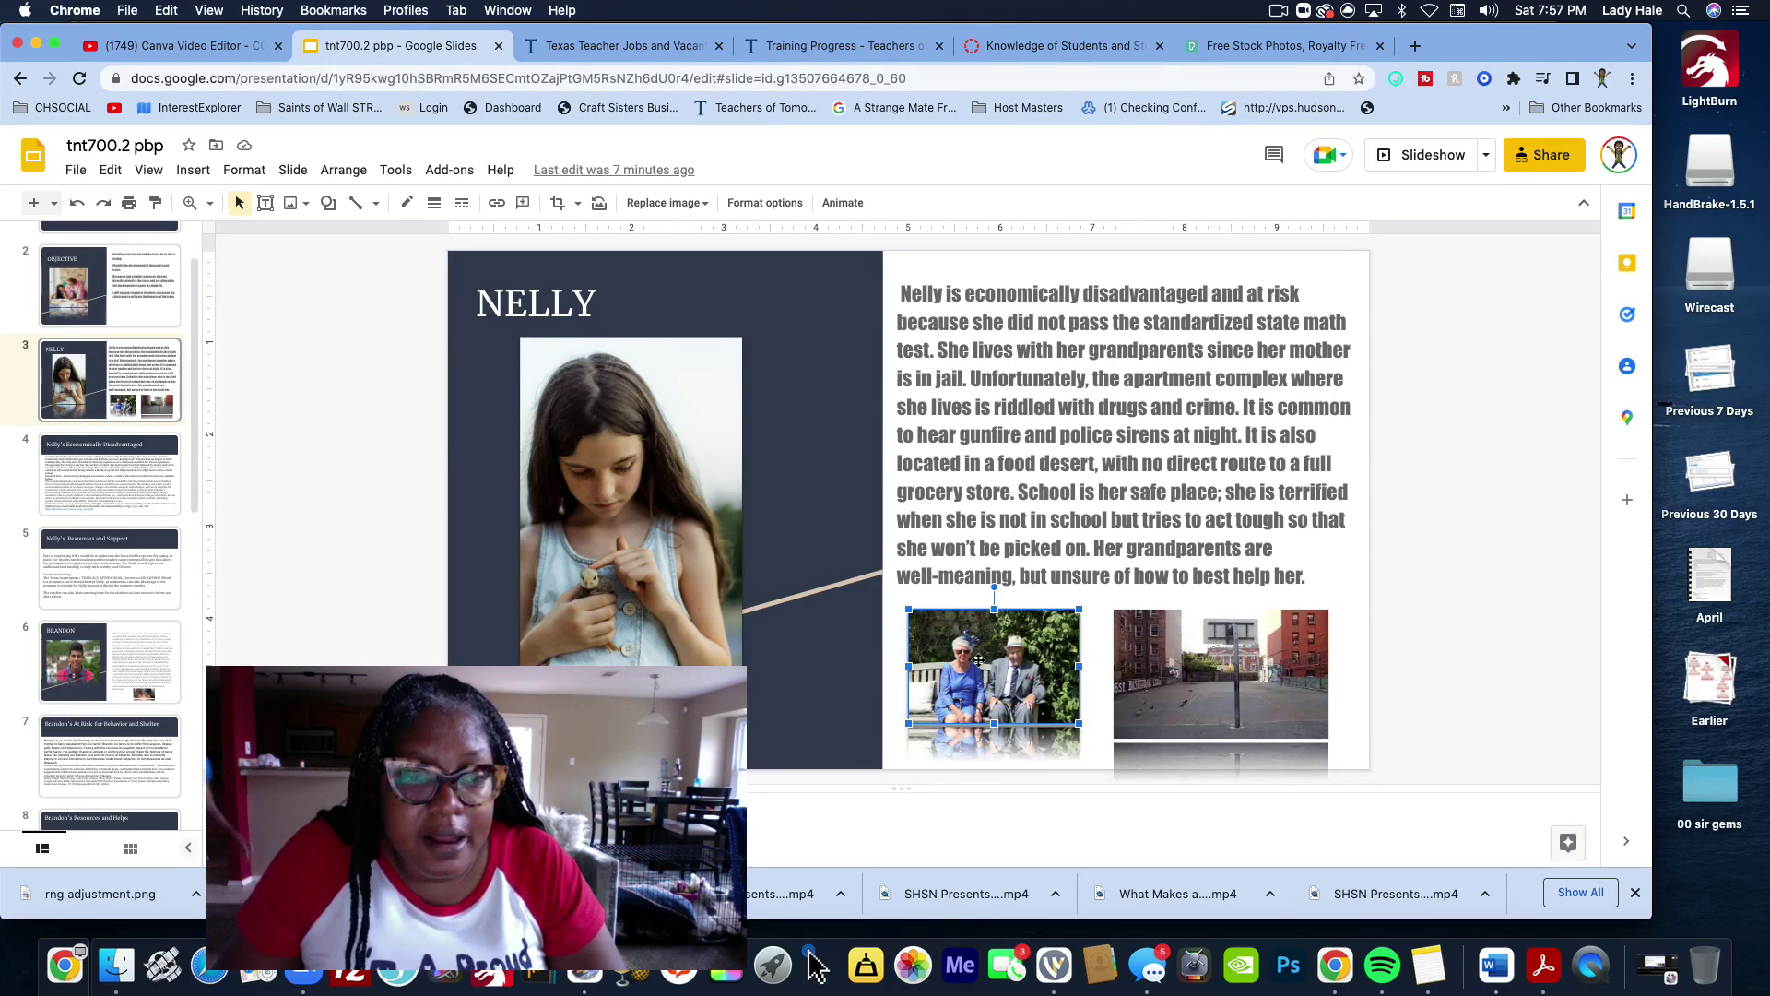
click(1191, 653)
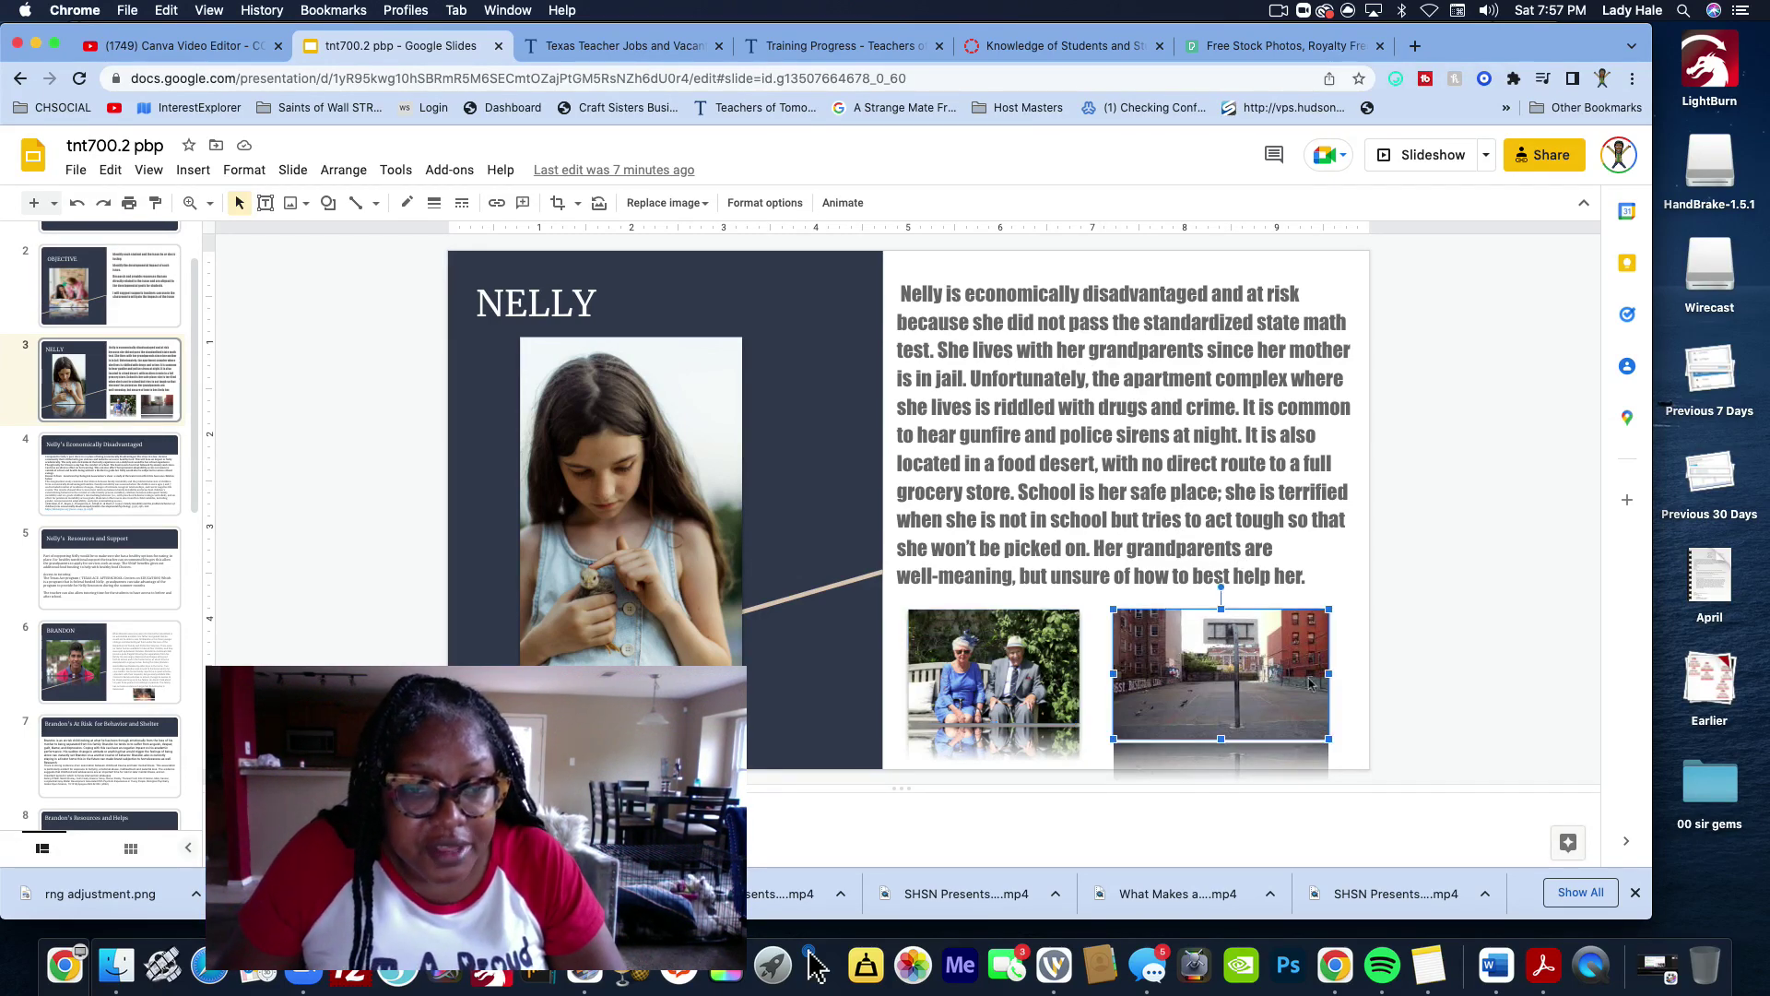
Nudge the basketball-court photo slightly up, then go to slide 4, Nelly's Economically Disadvantaged
drag(1194, 649, 1192, 640)
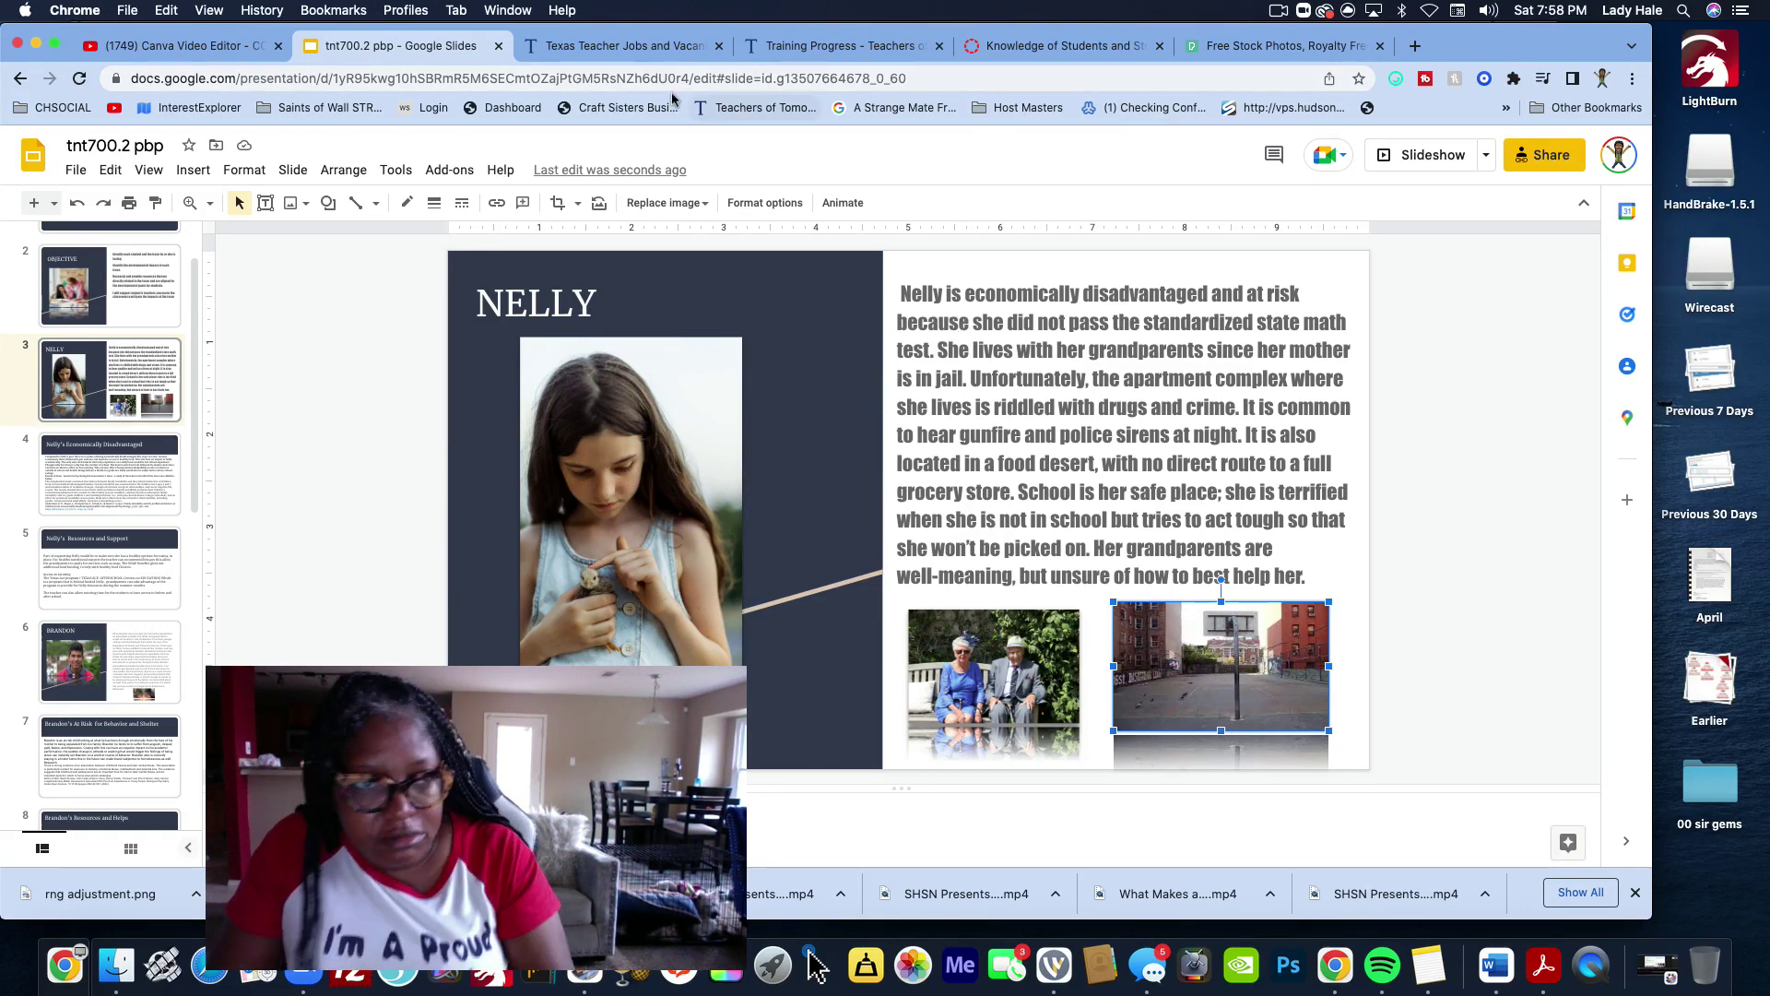
click(149, 458)
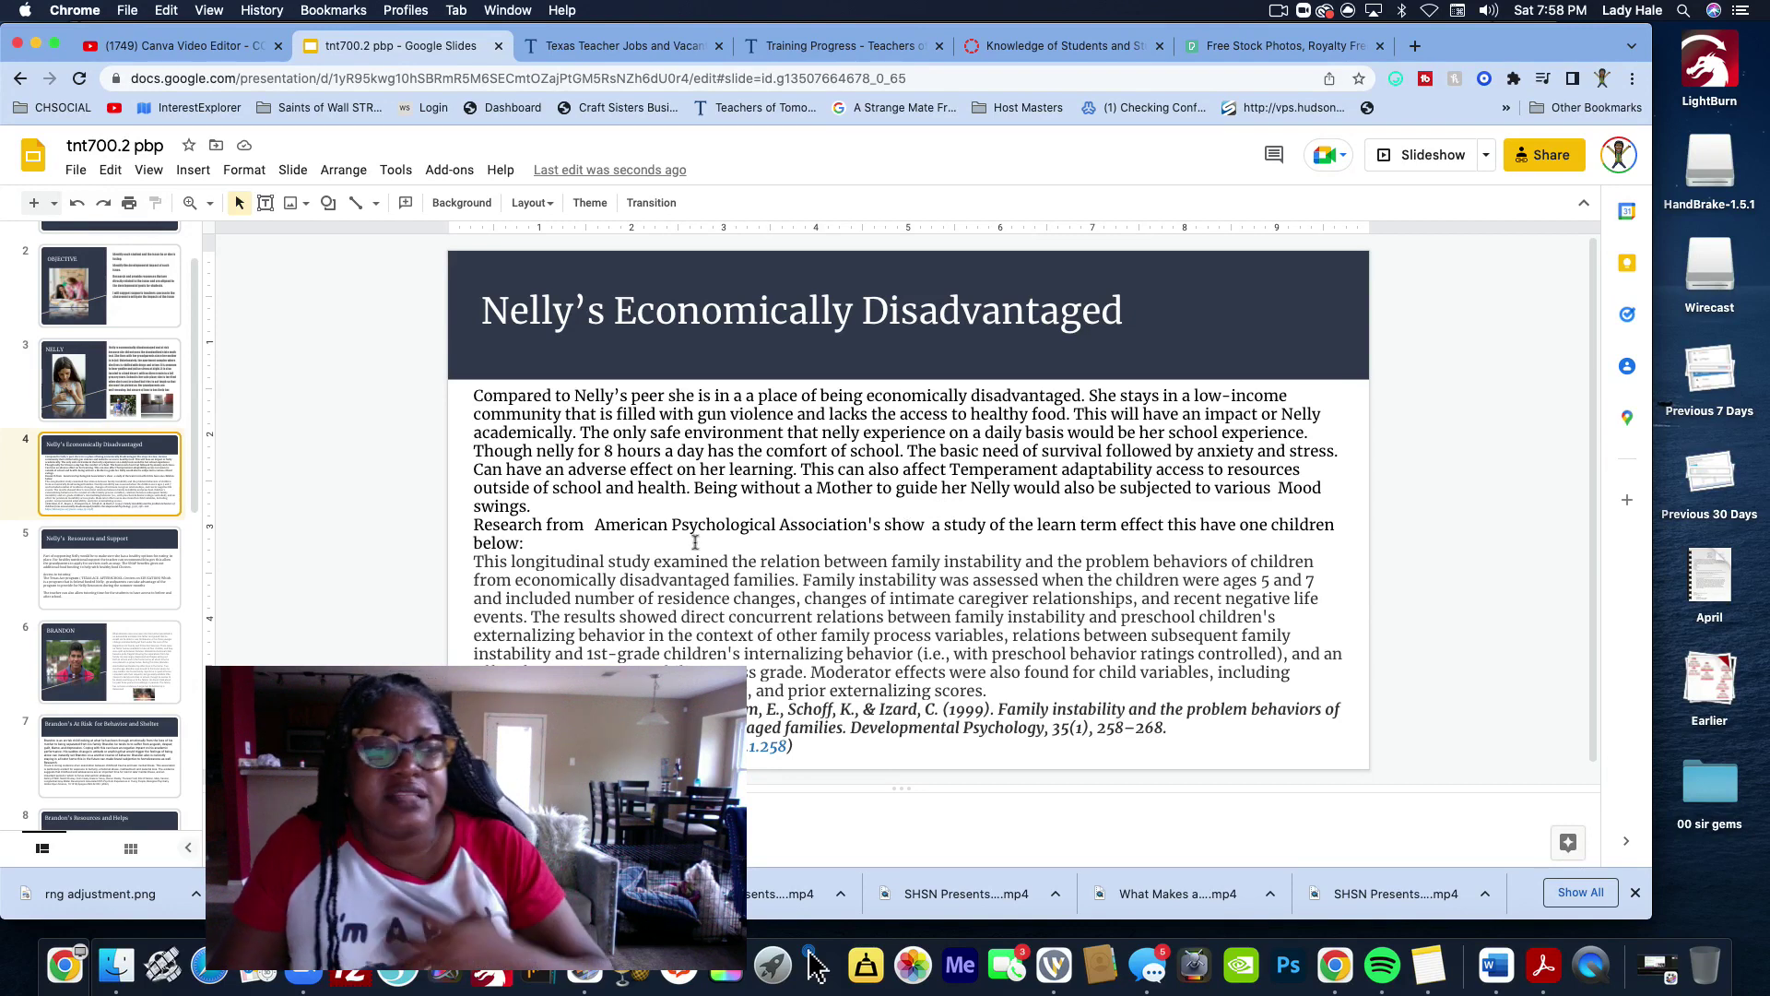
drag(475, 396, 585, 512)
click(492, 527)
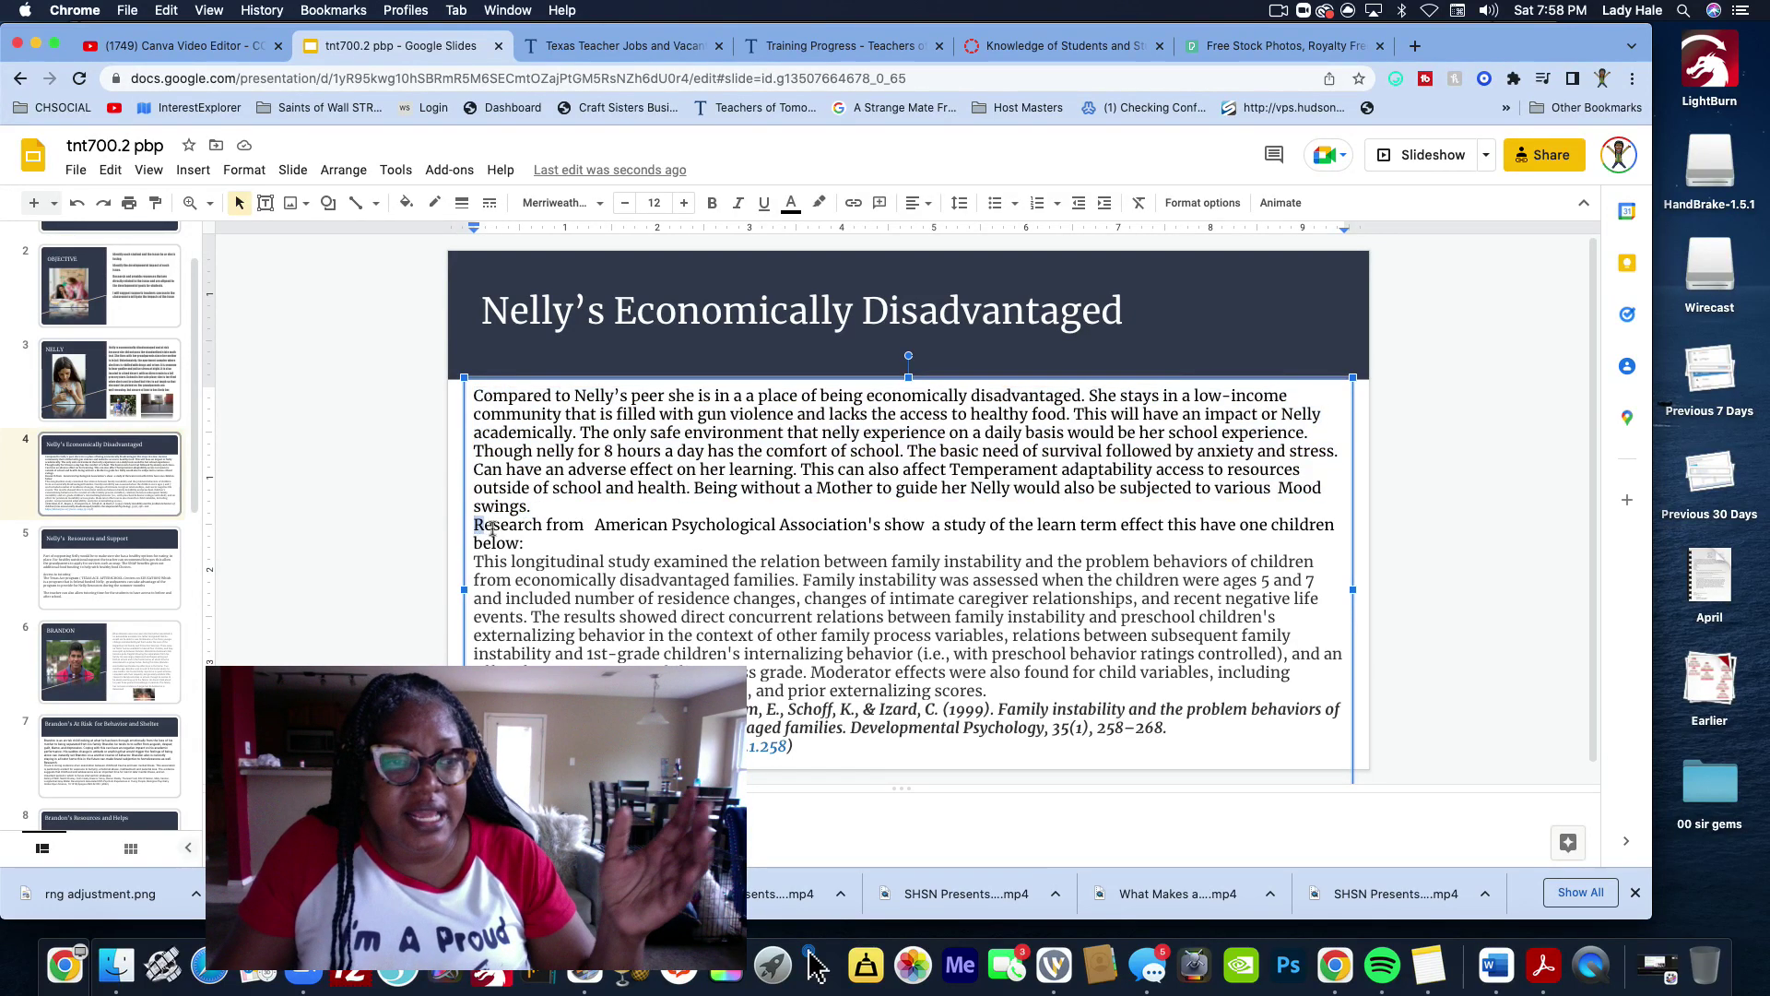
triple_click(492, 527)
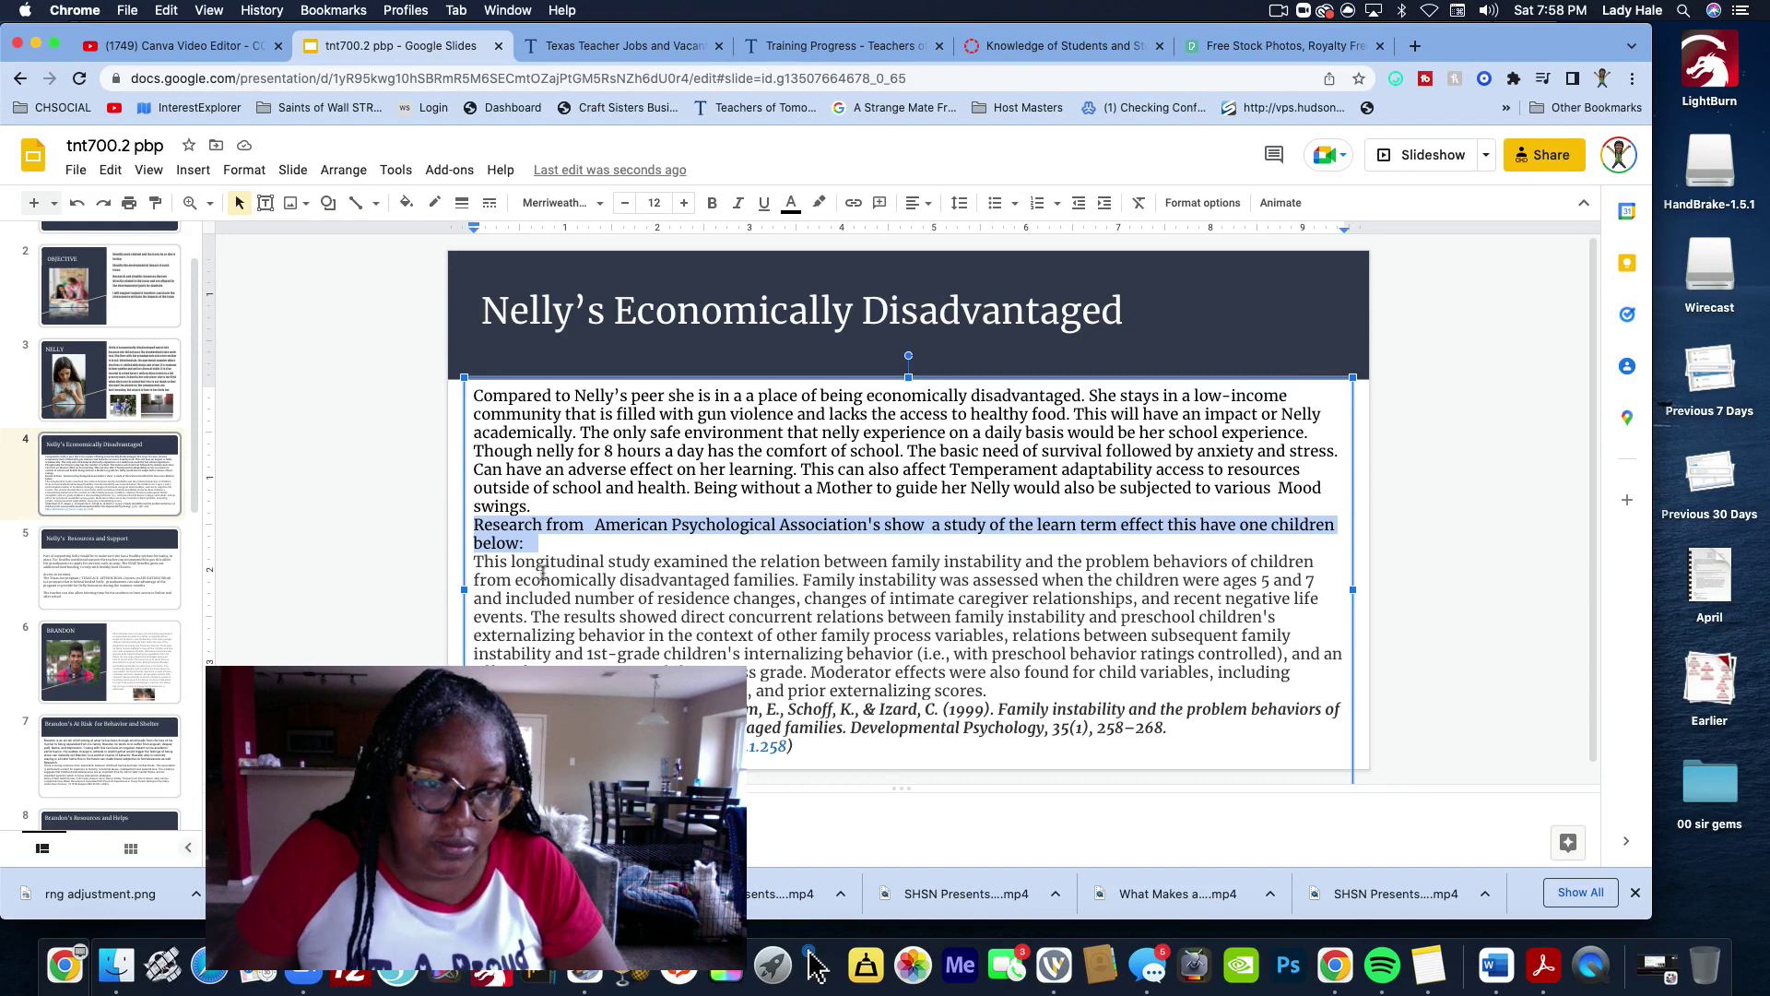
drag(475, 562, 1020, 688)
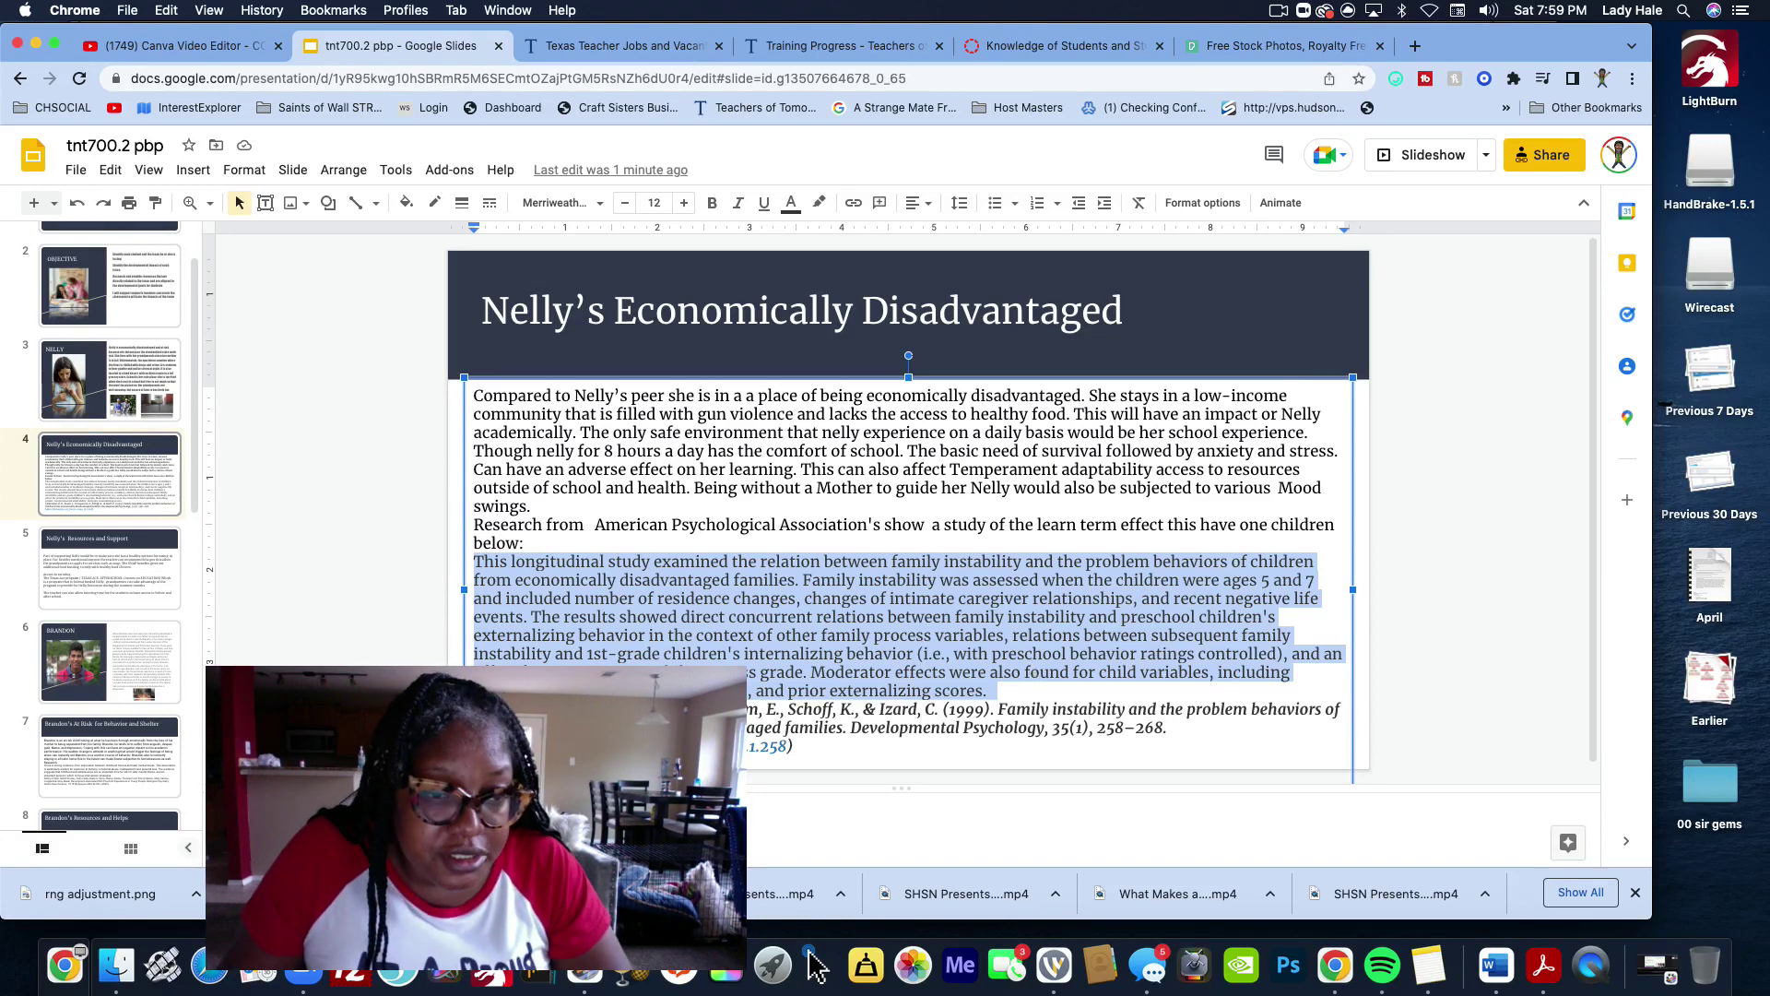
click(857, 738)
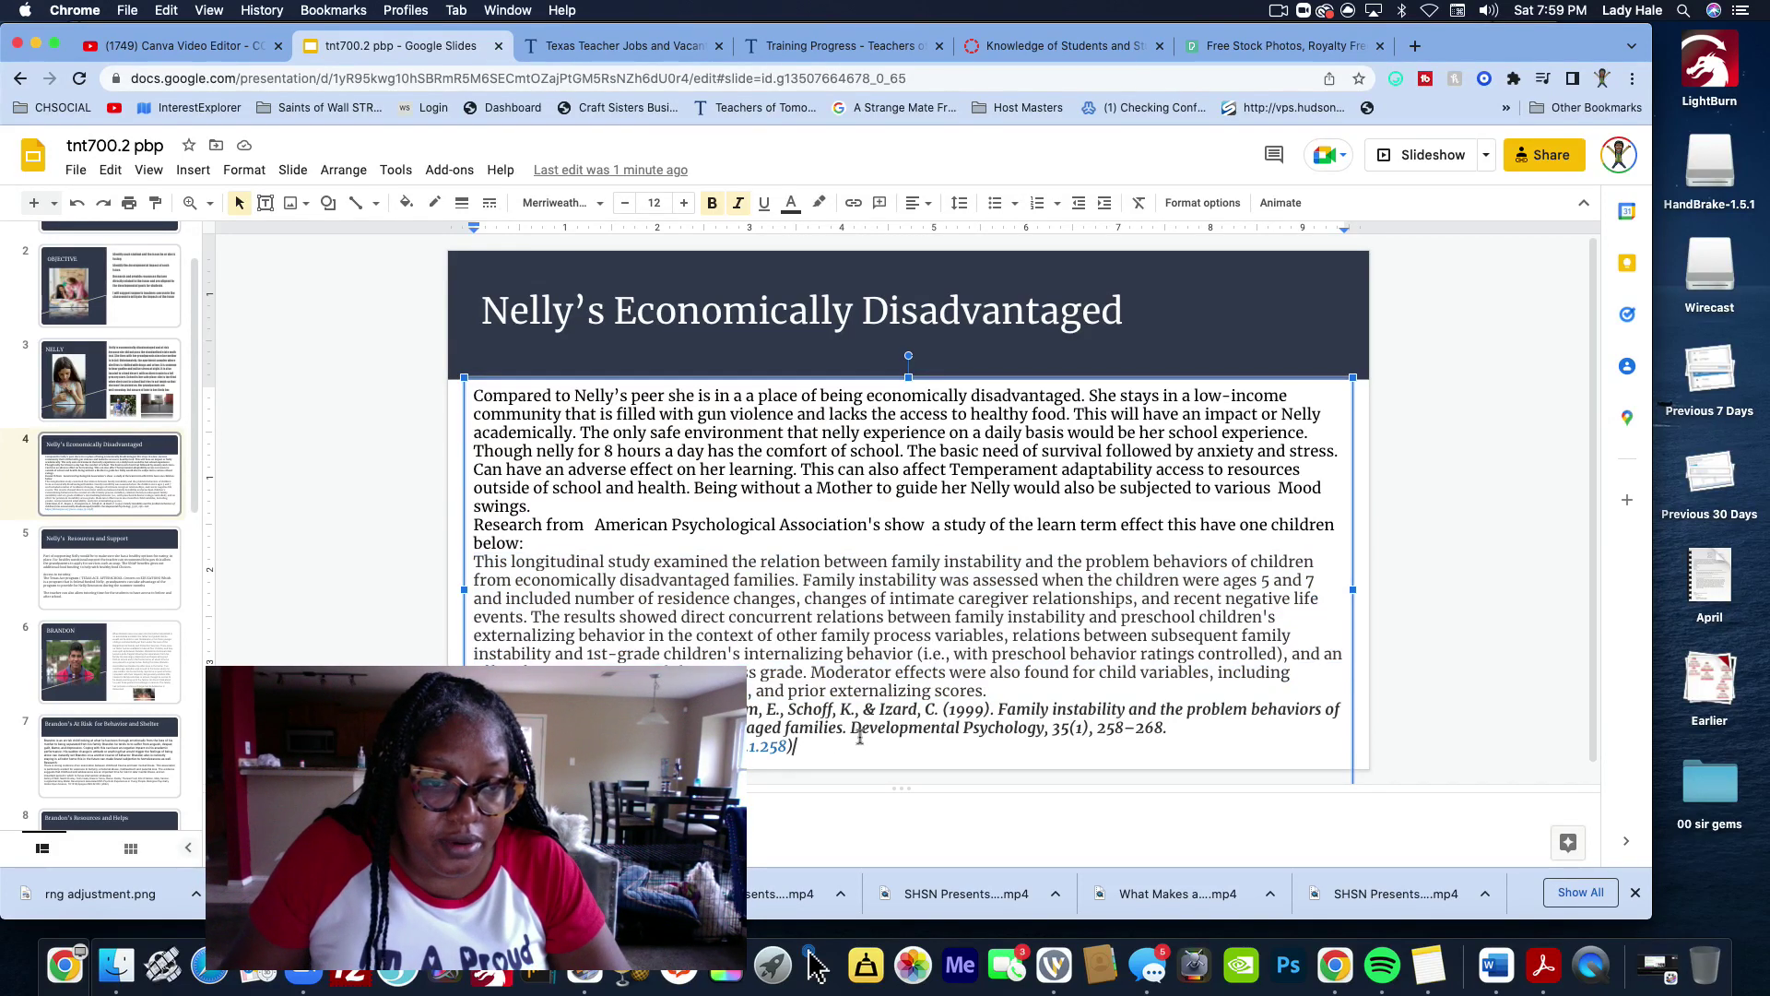
drag(795, 746, 479, 709)
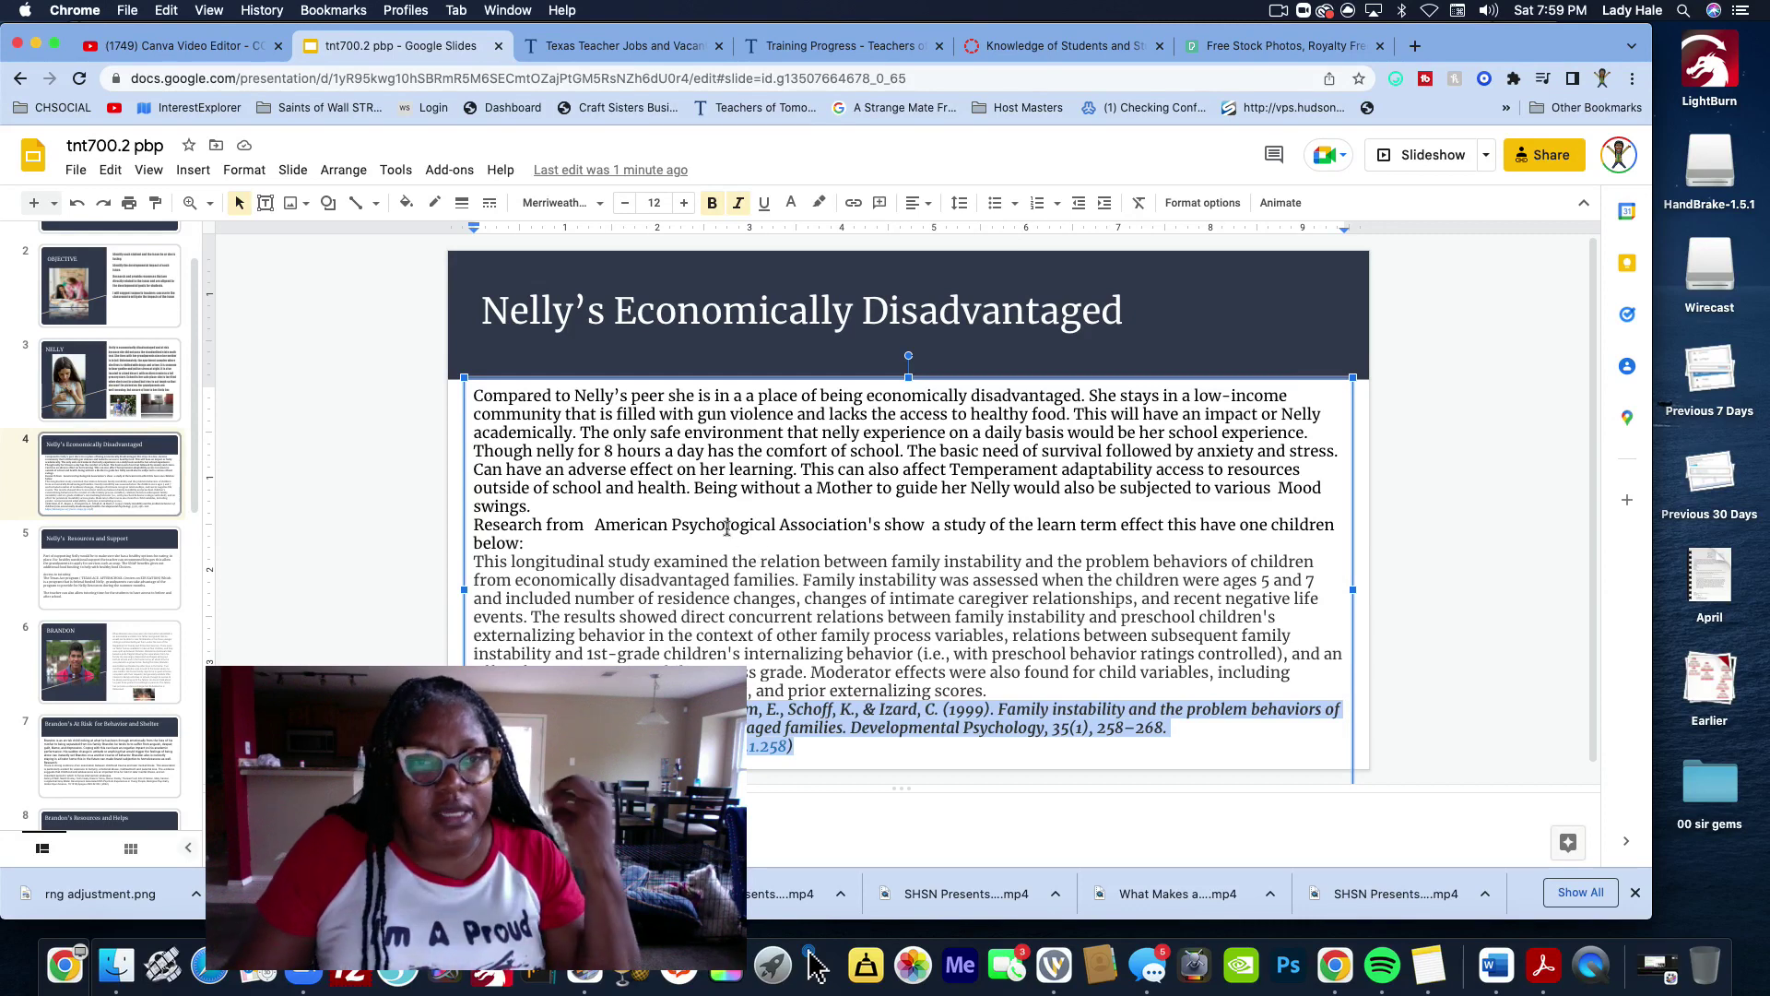
Open Google Scholar in the Pexels tab by entering 'scholar' in the address bar
click(1327, 54)
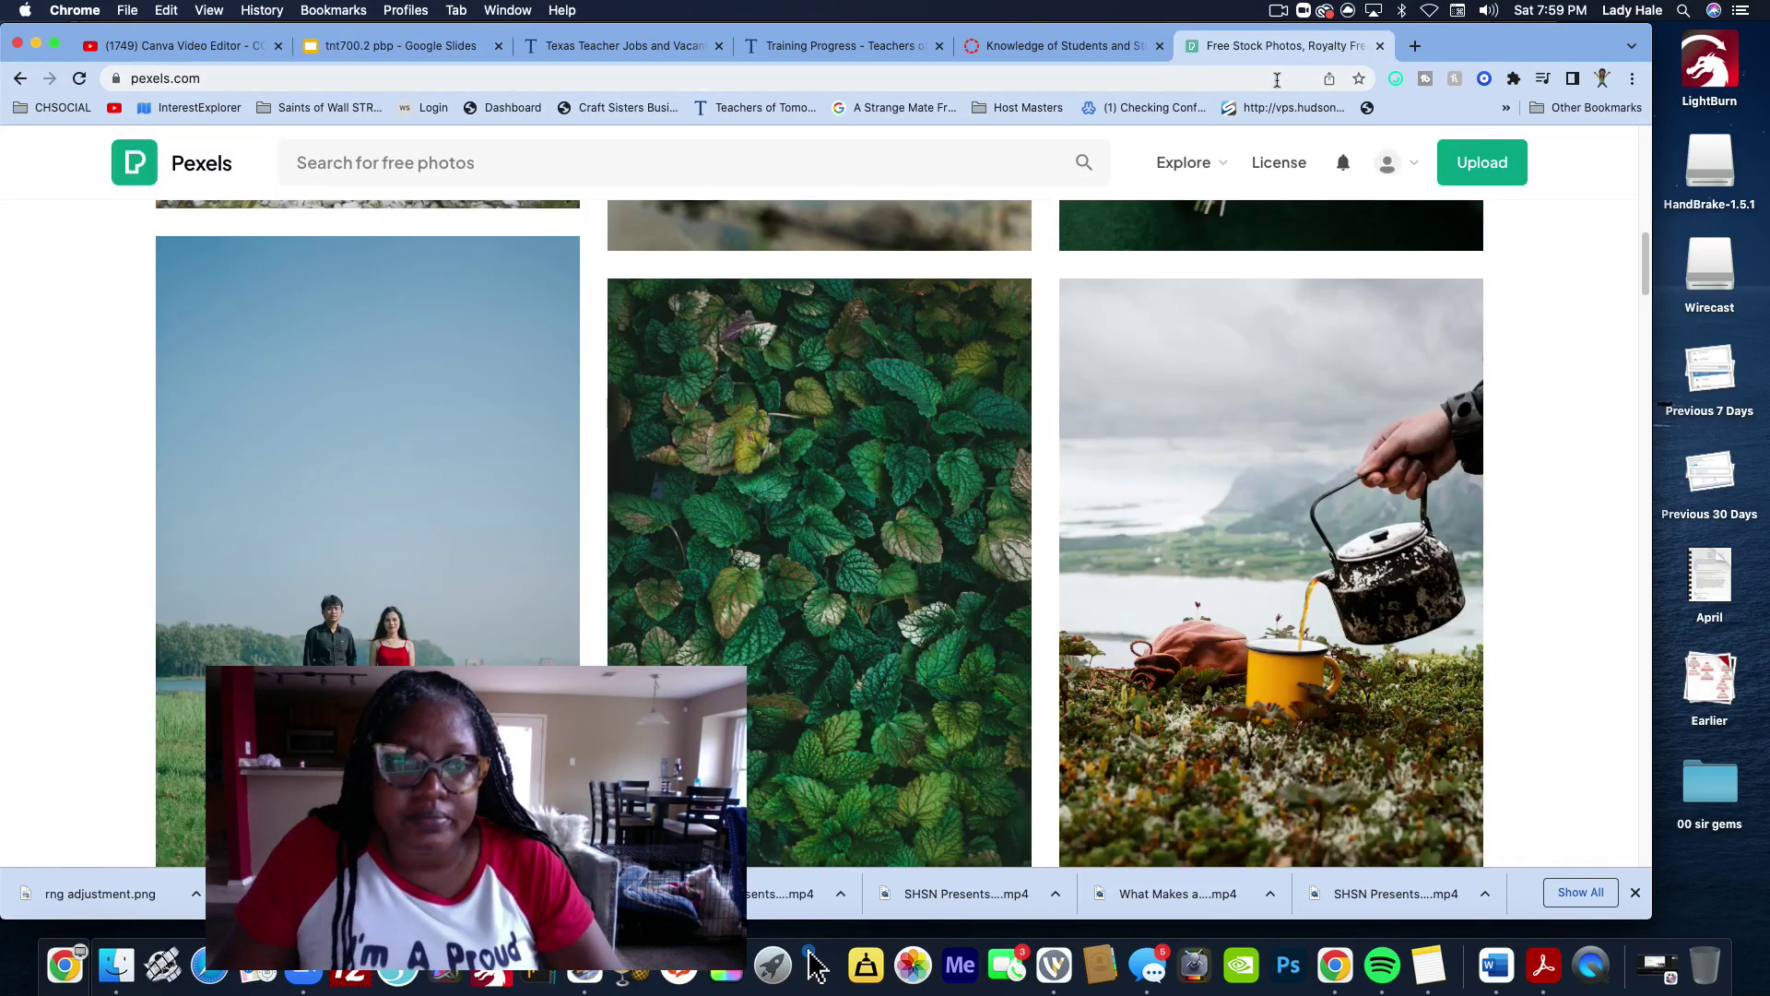
click(1277, 80)
text(scholar)
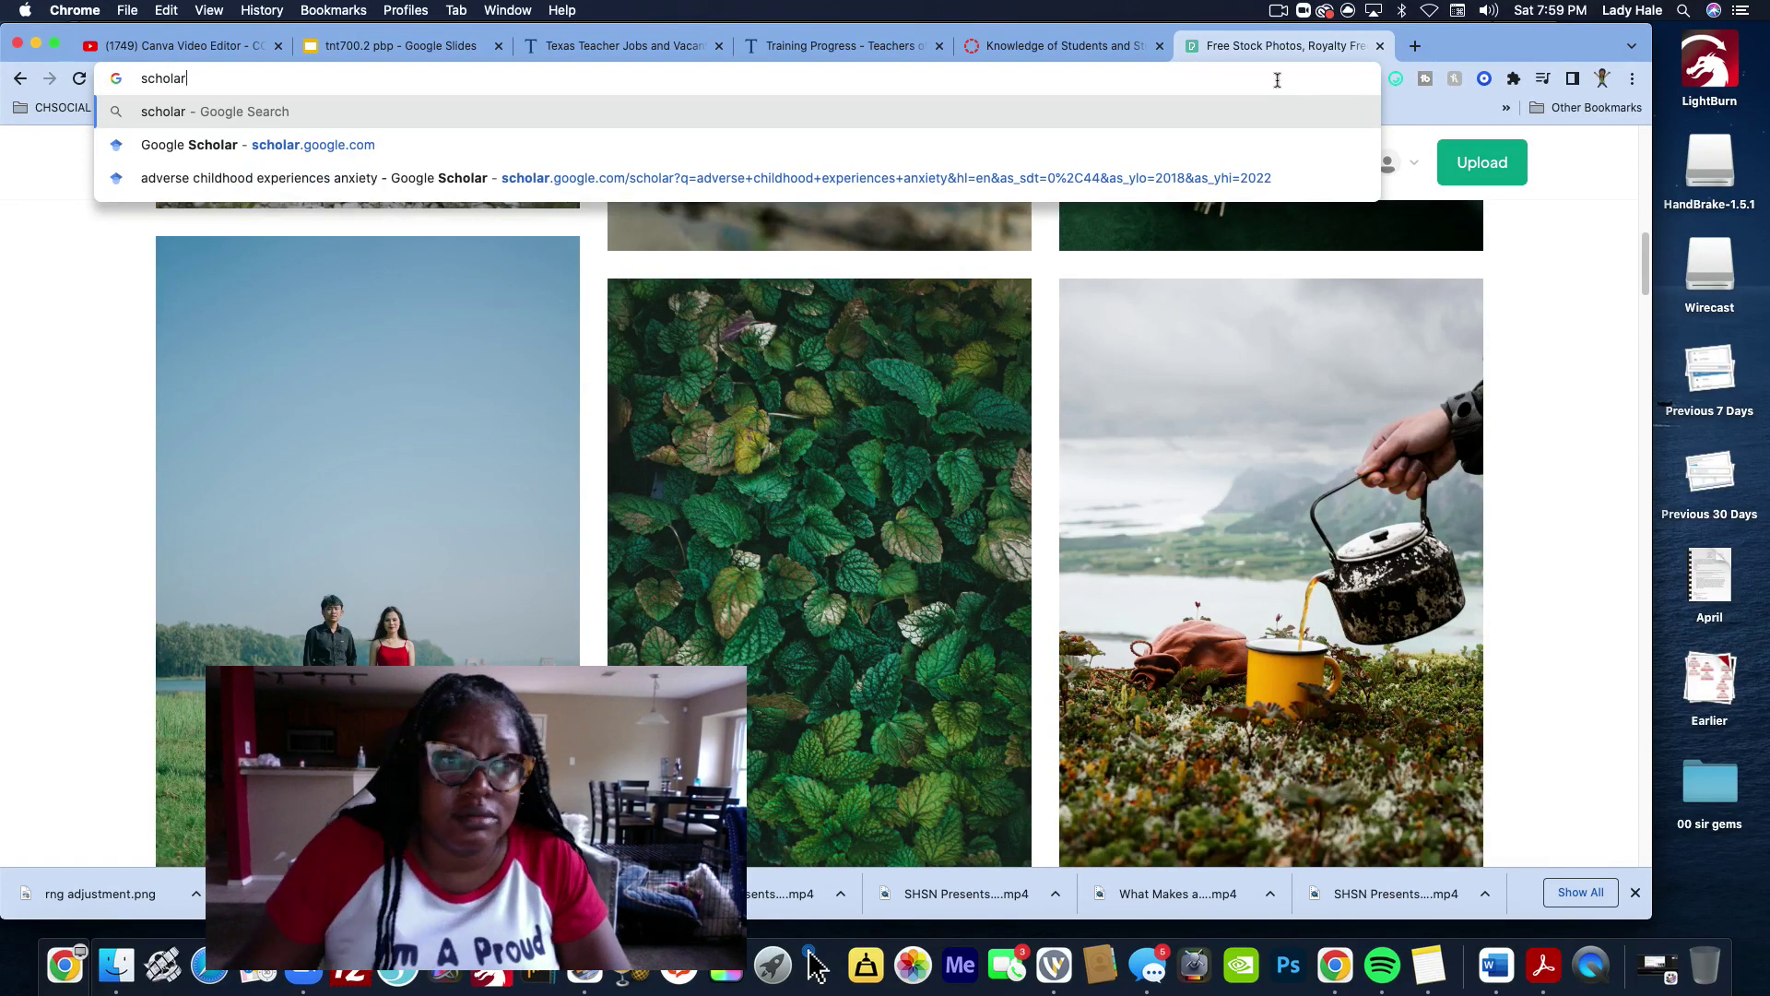
click(401, 146)
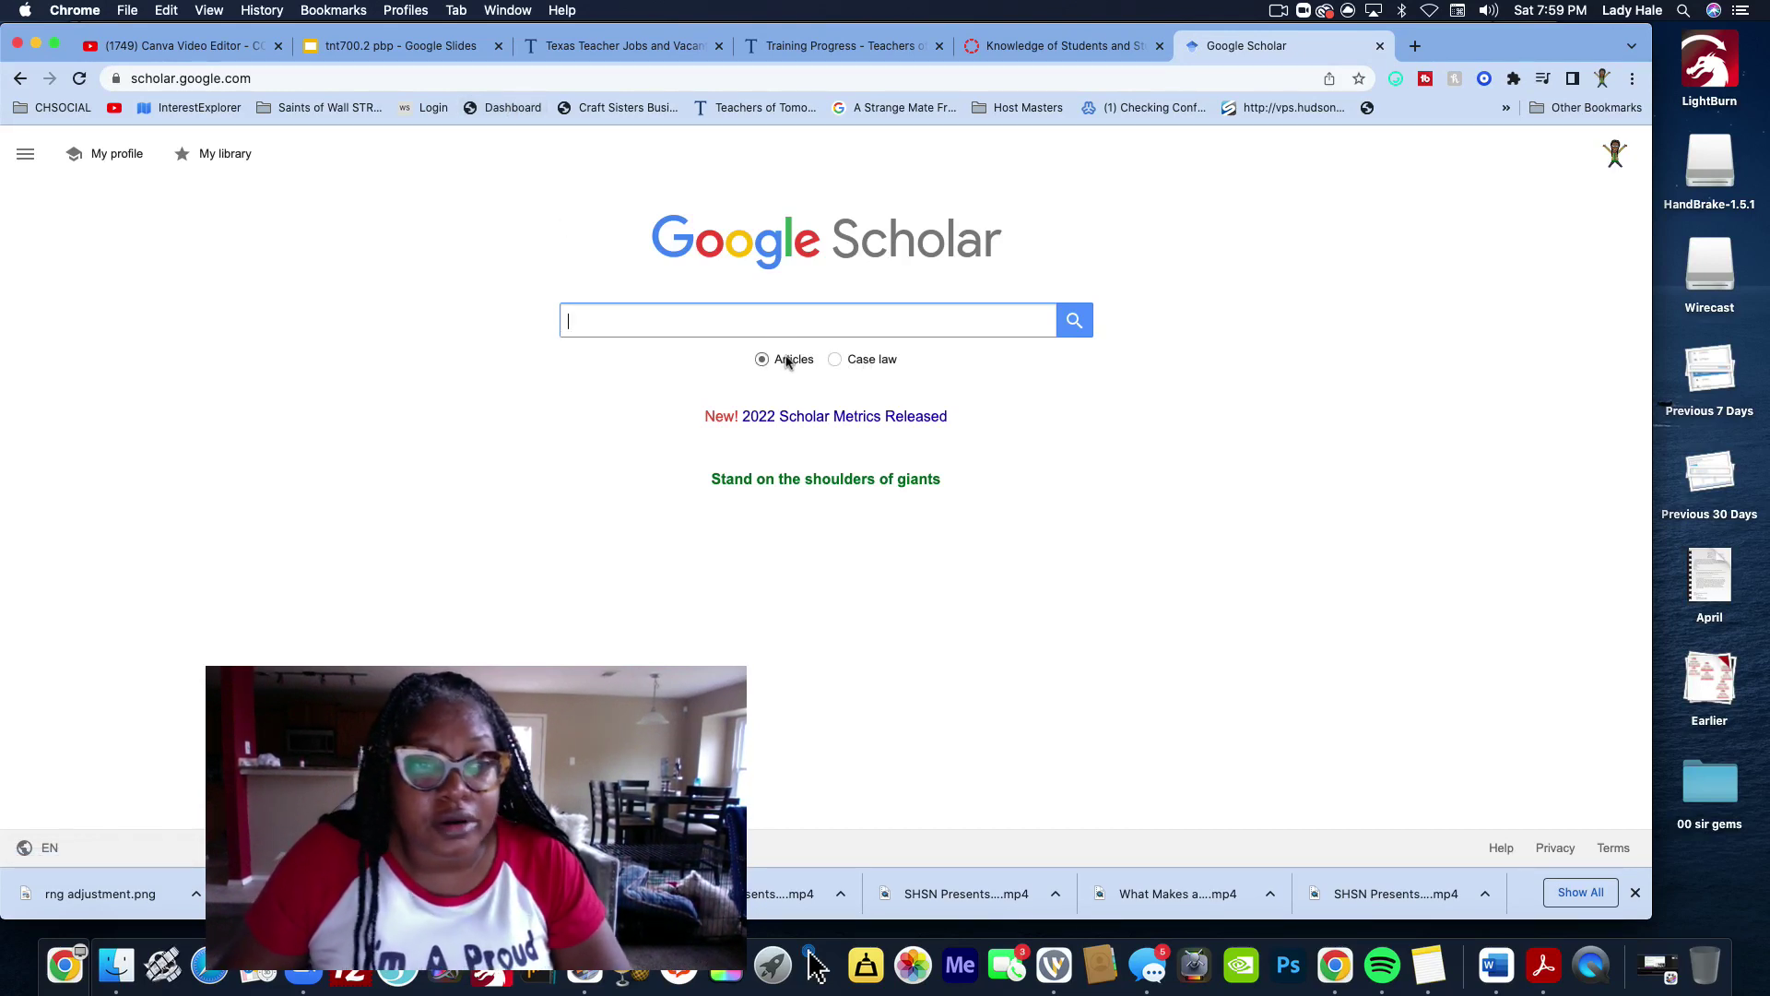
Look at Case law court selection, then return to the Scholar home page with Articles chosen
click(836, 360)
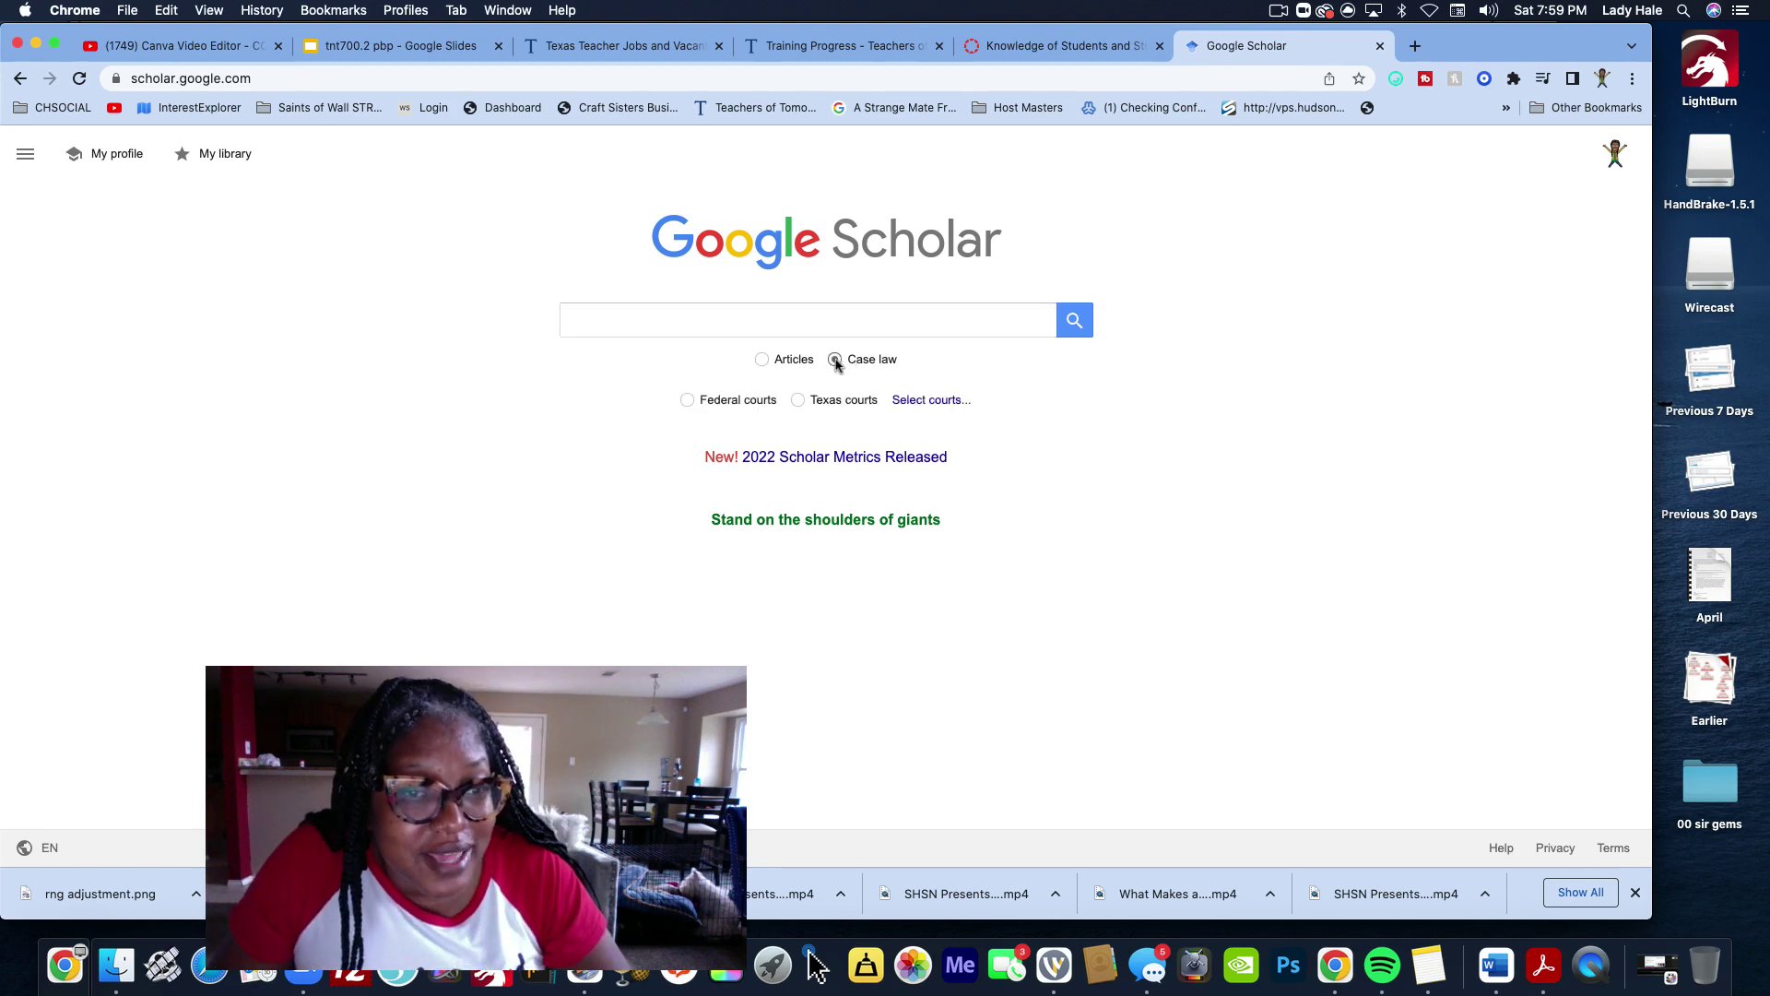
click(919, 401)
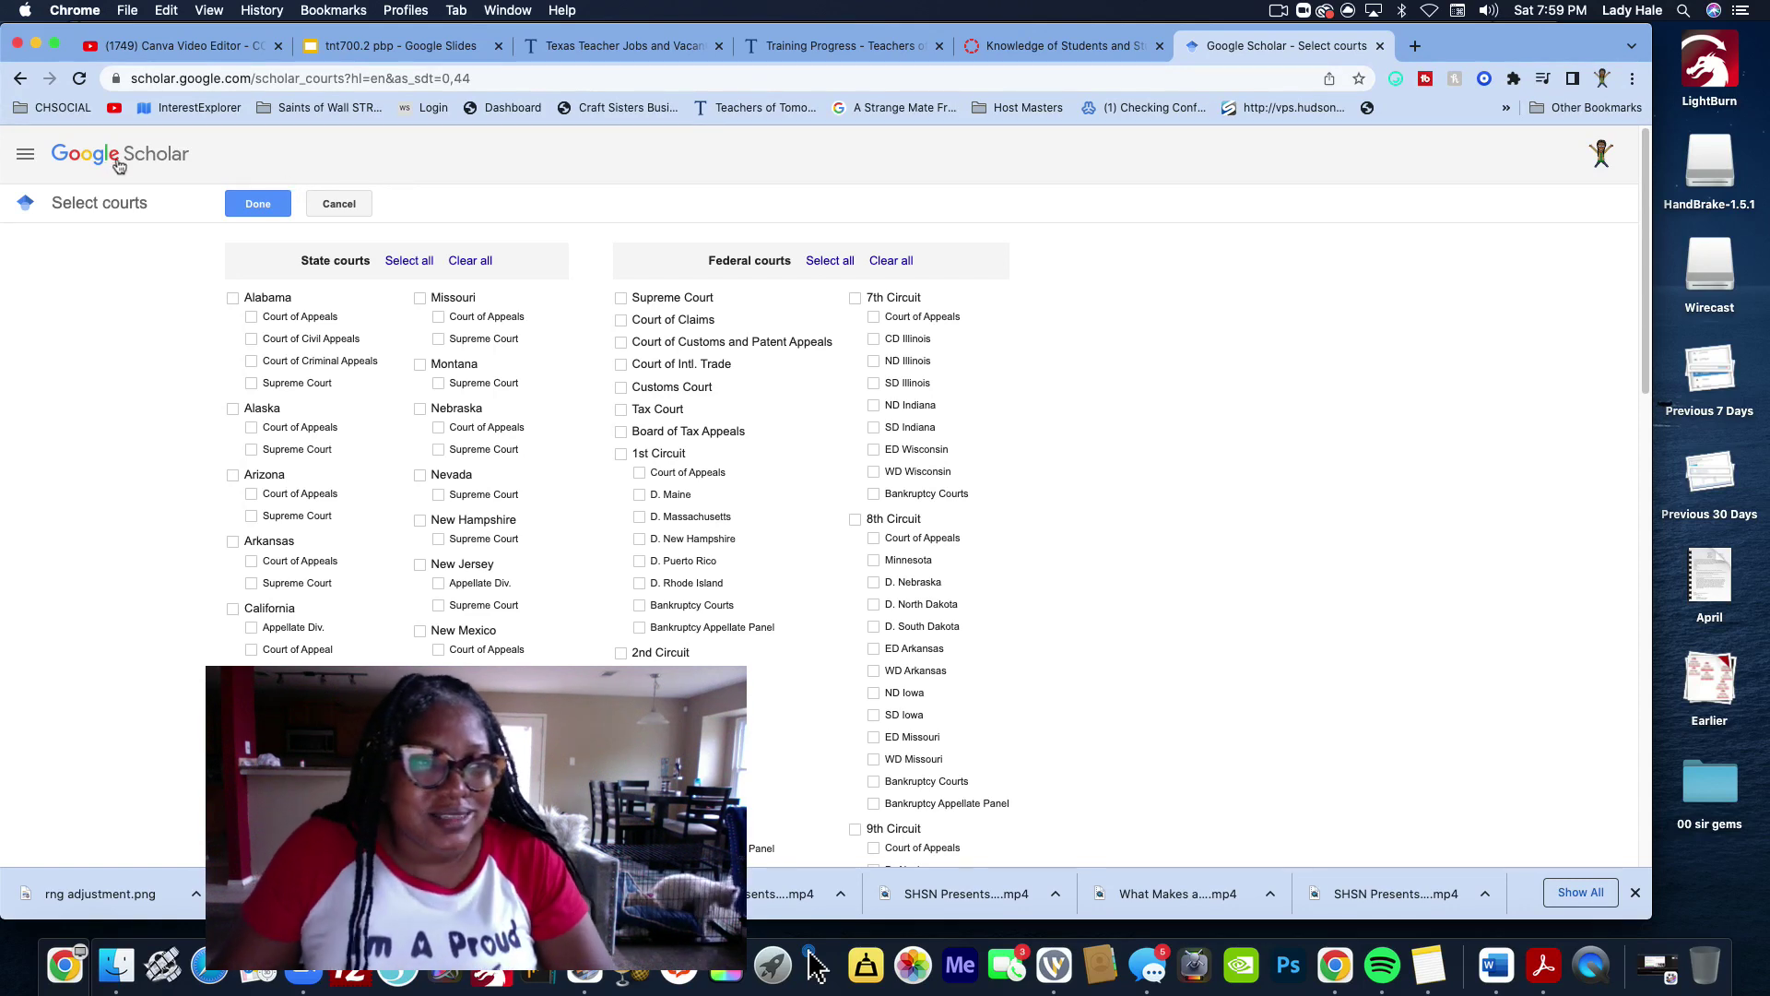
click(338, 203)
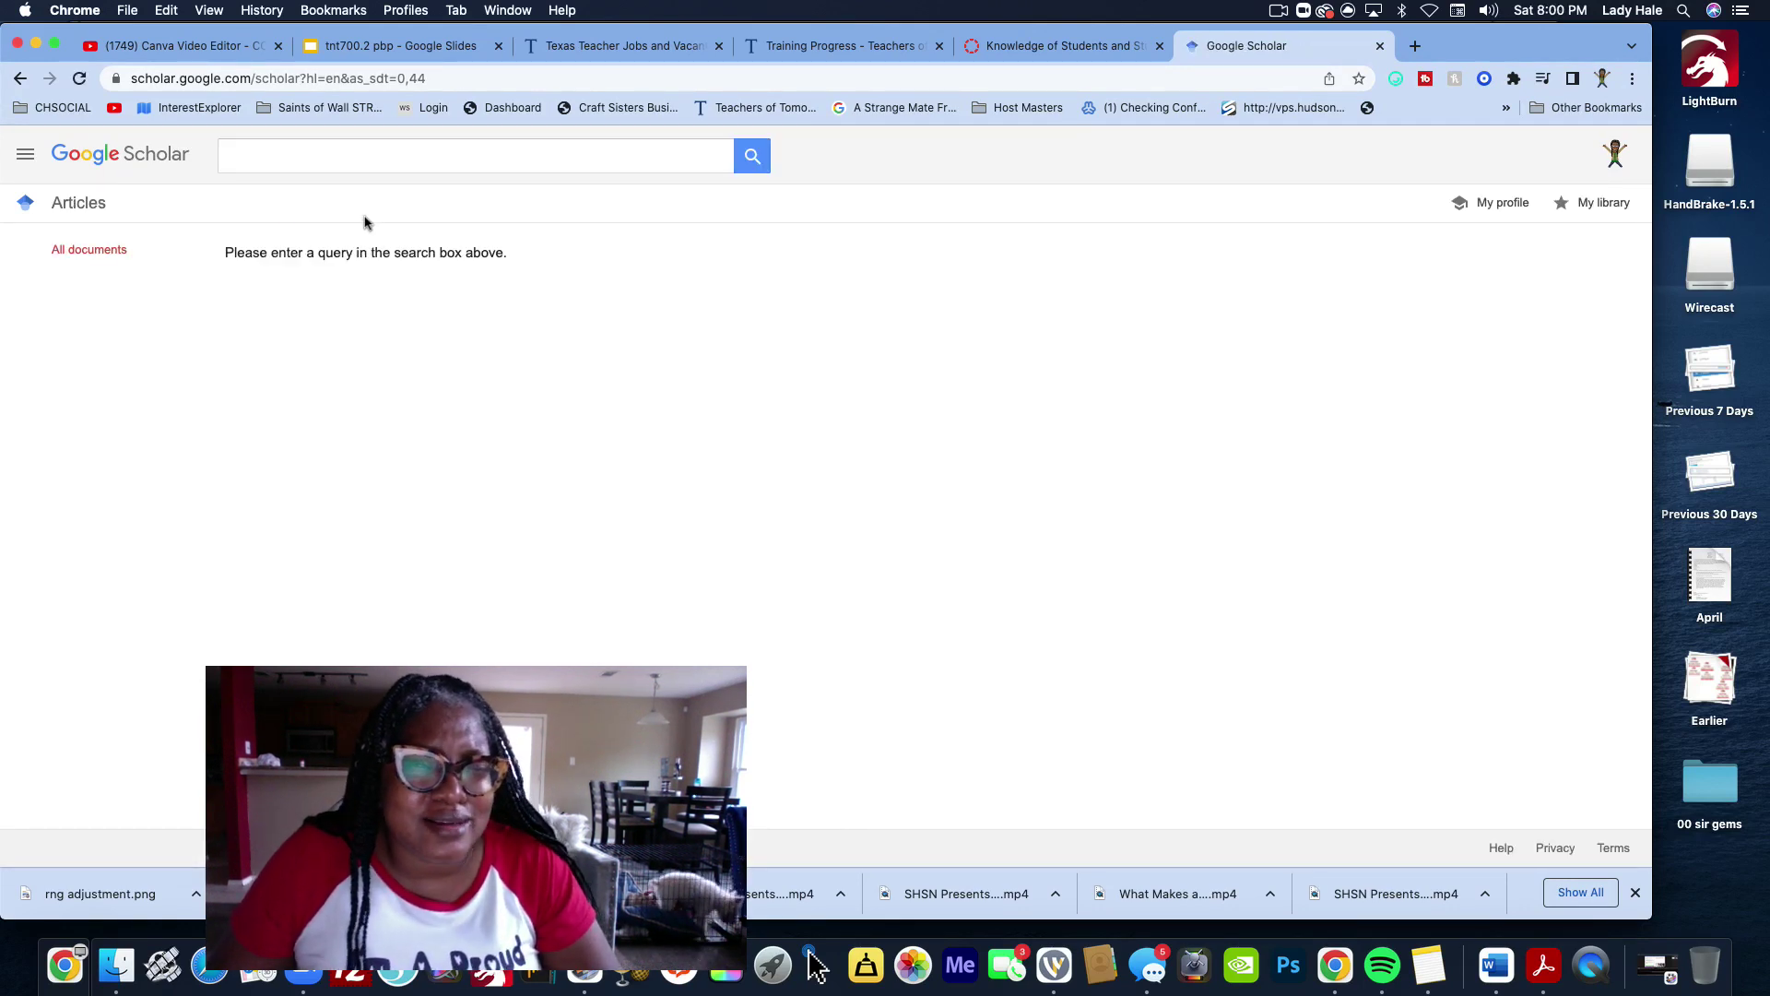
click(21, 77)
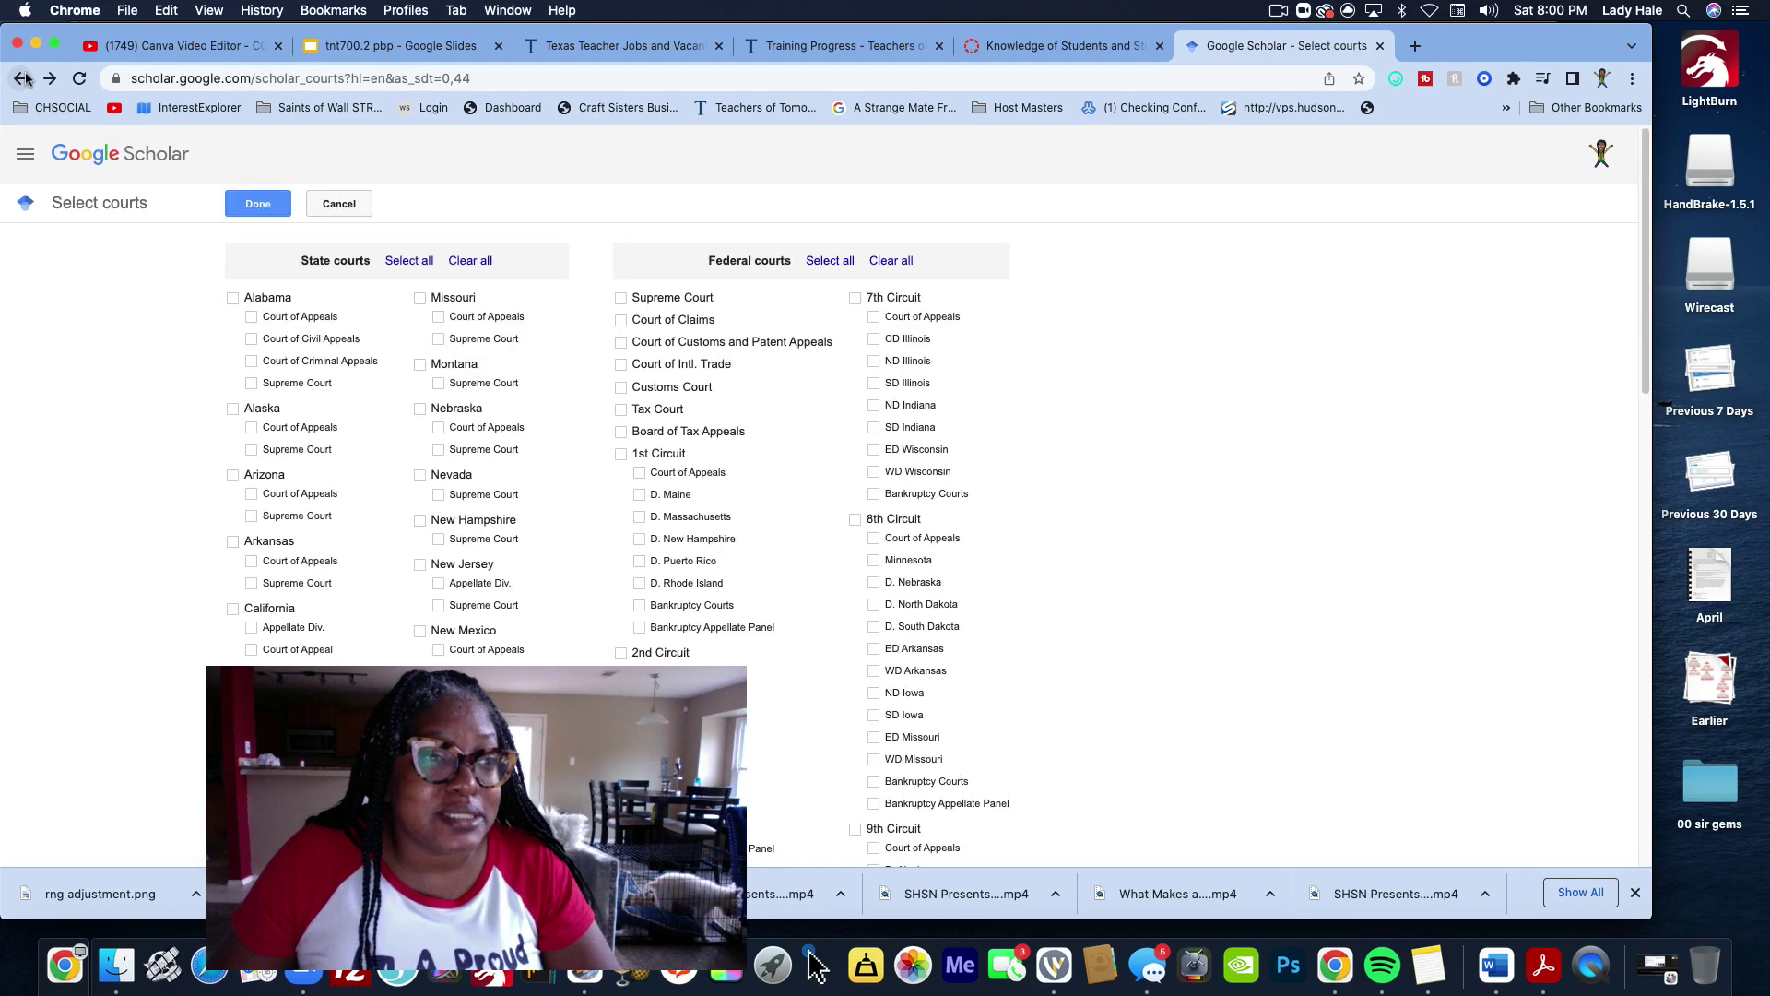
click(318, 205)
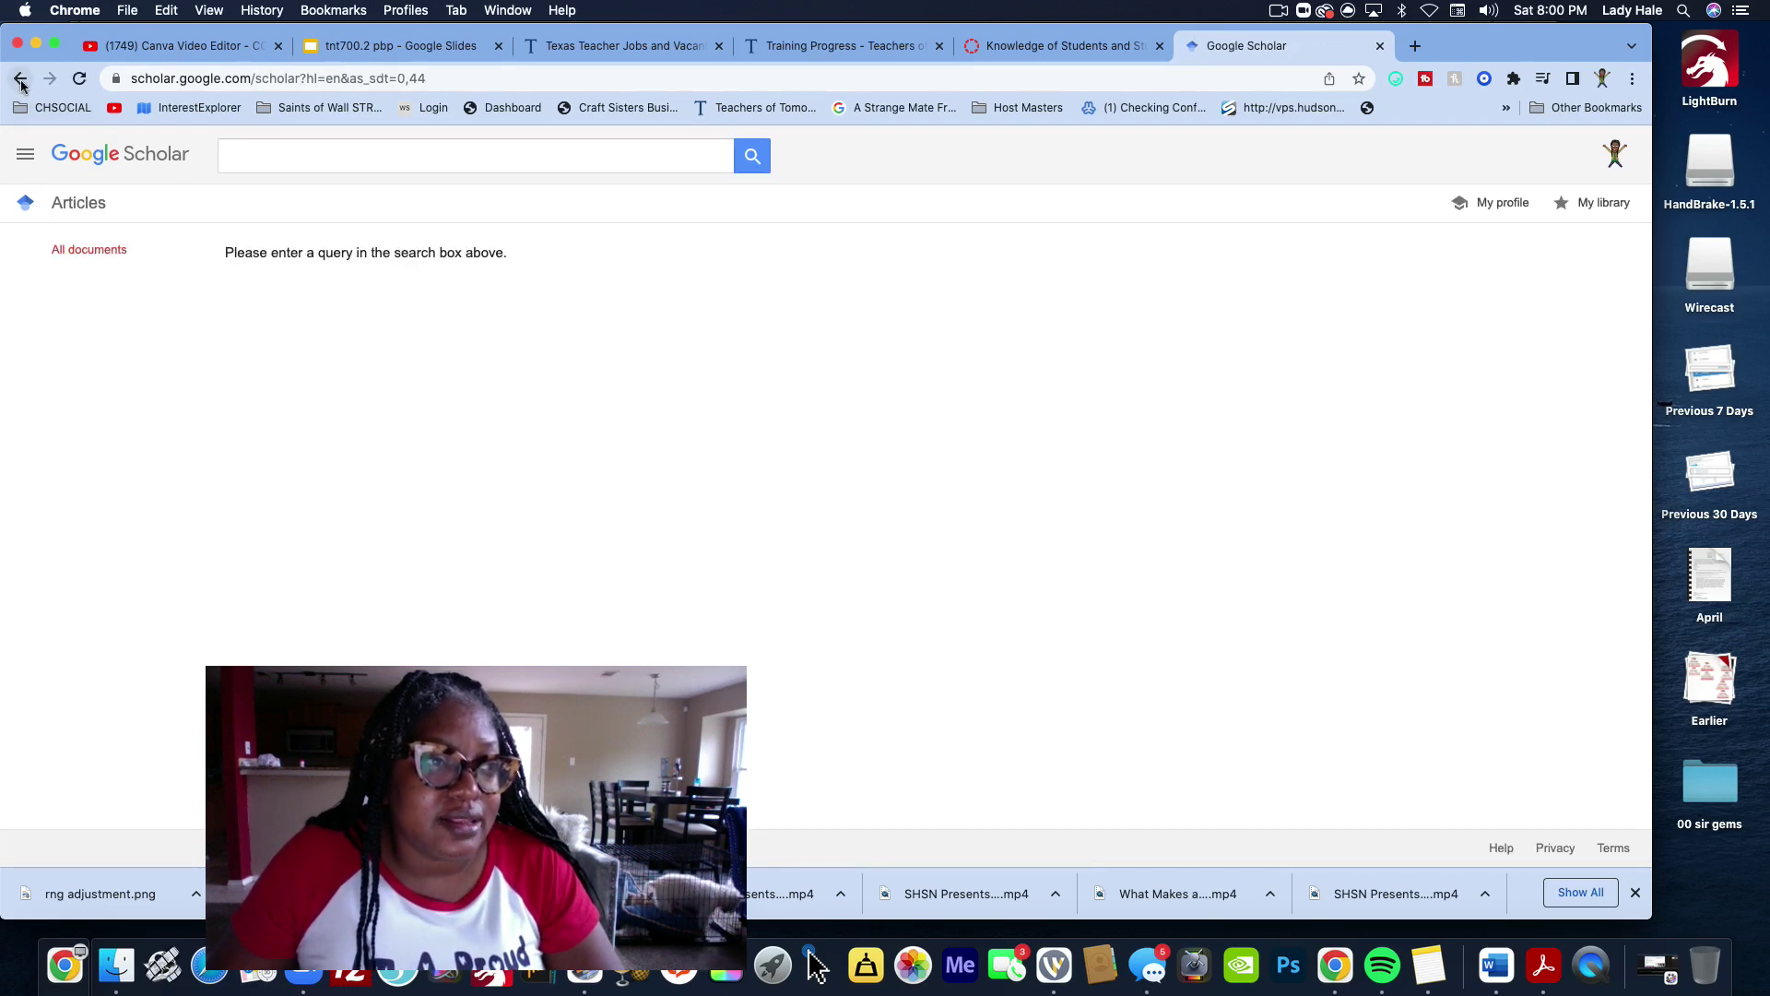
click(20, 79)
click(20, 78)
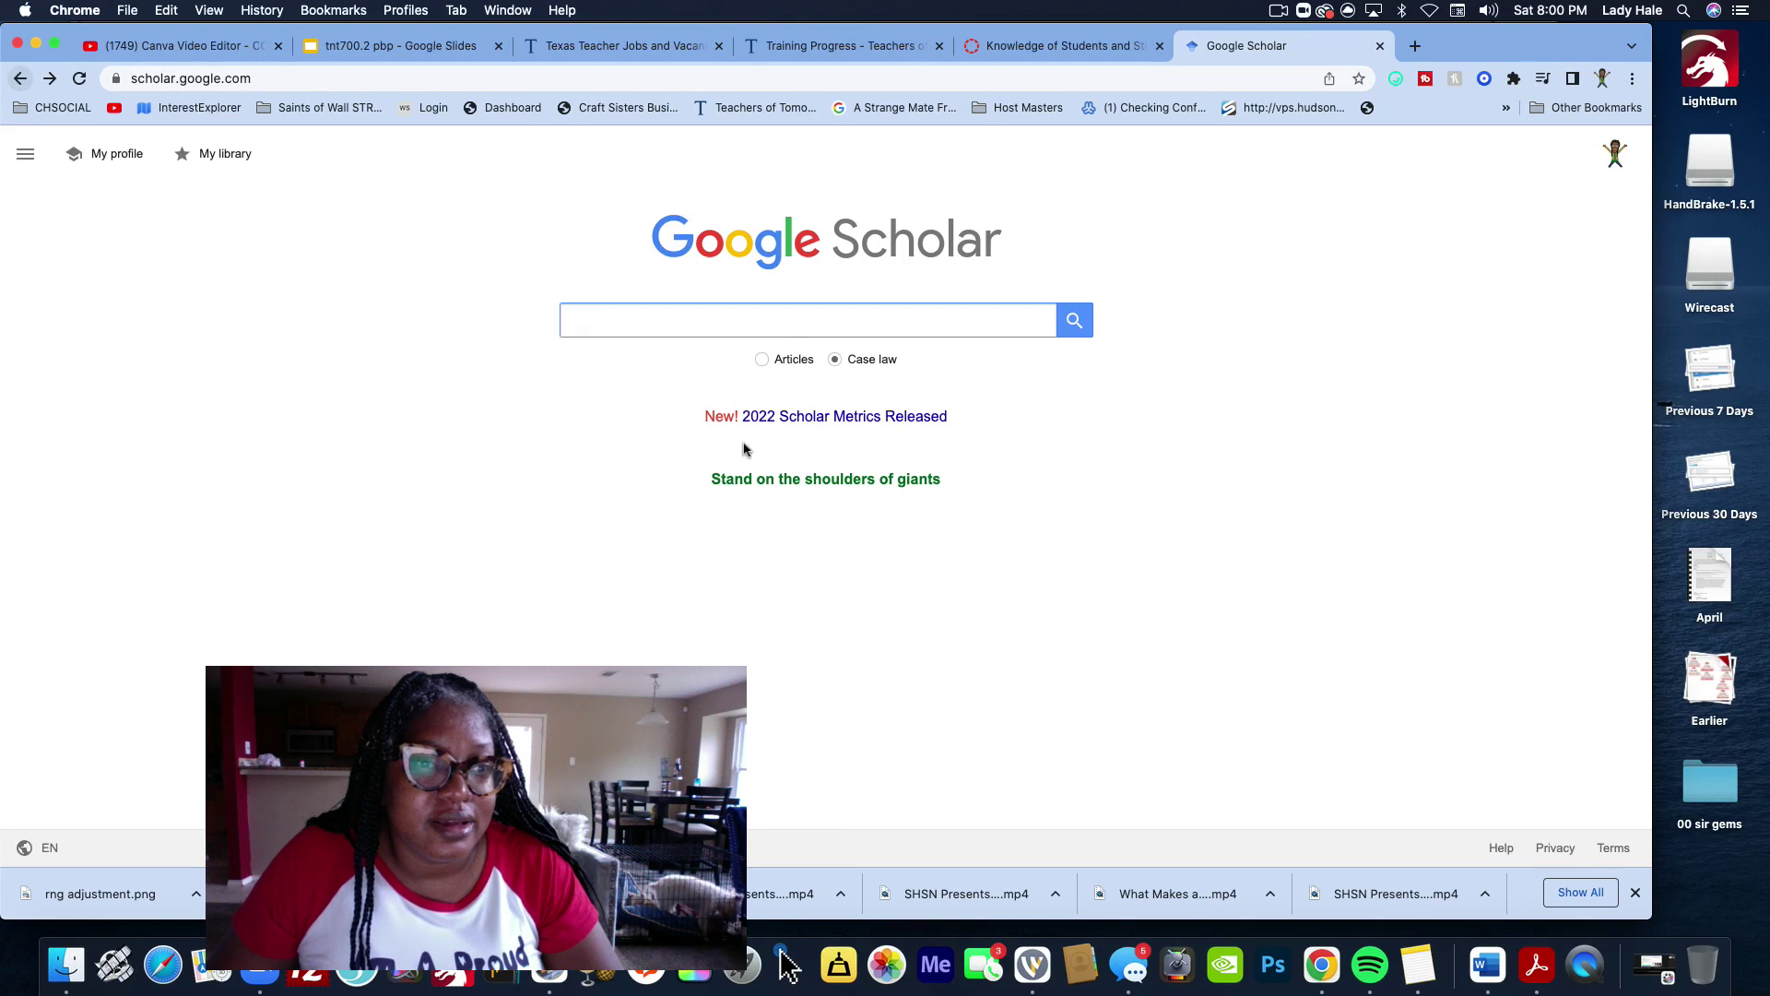
click(761, 358)
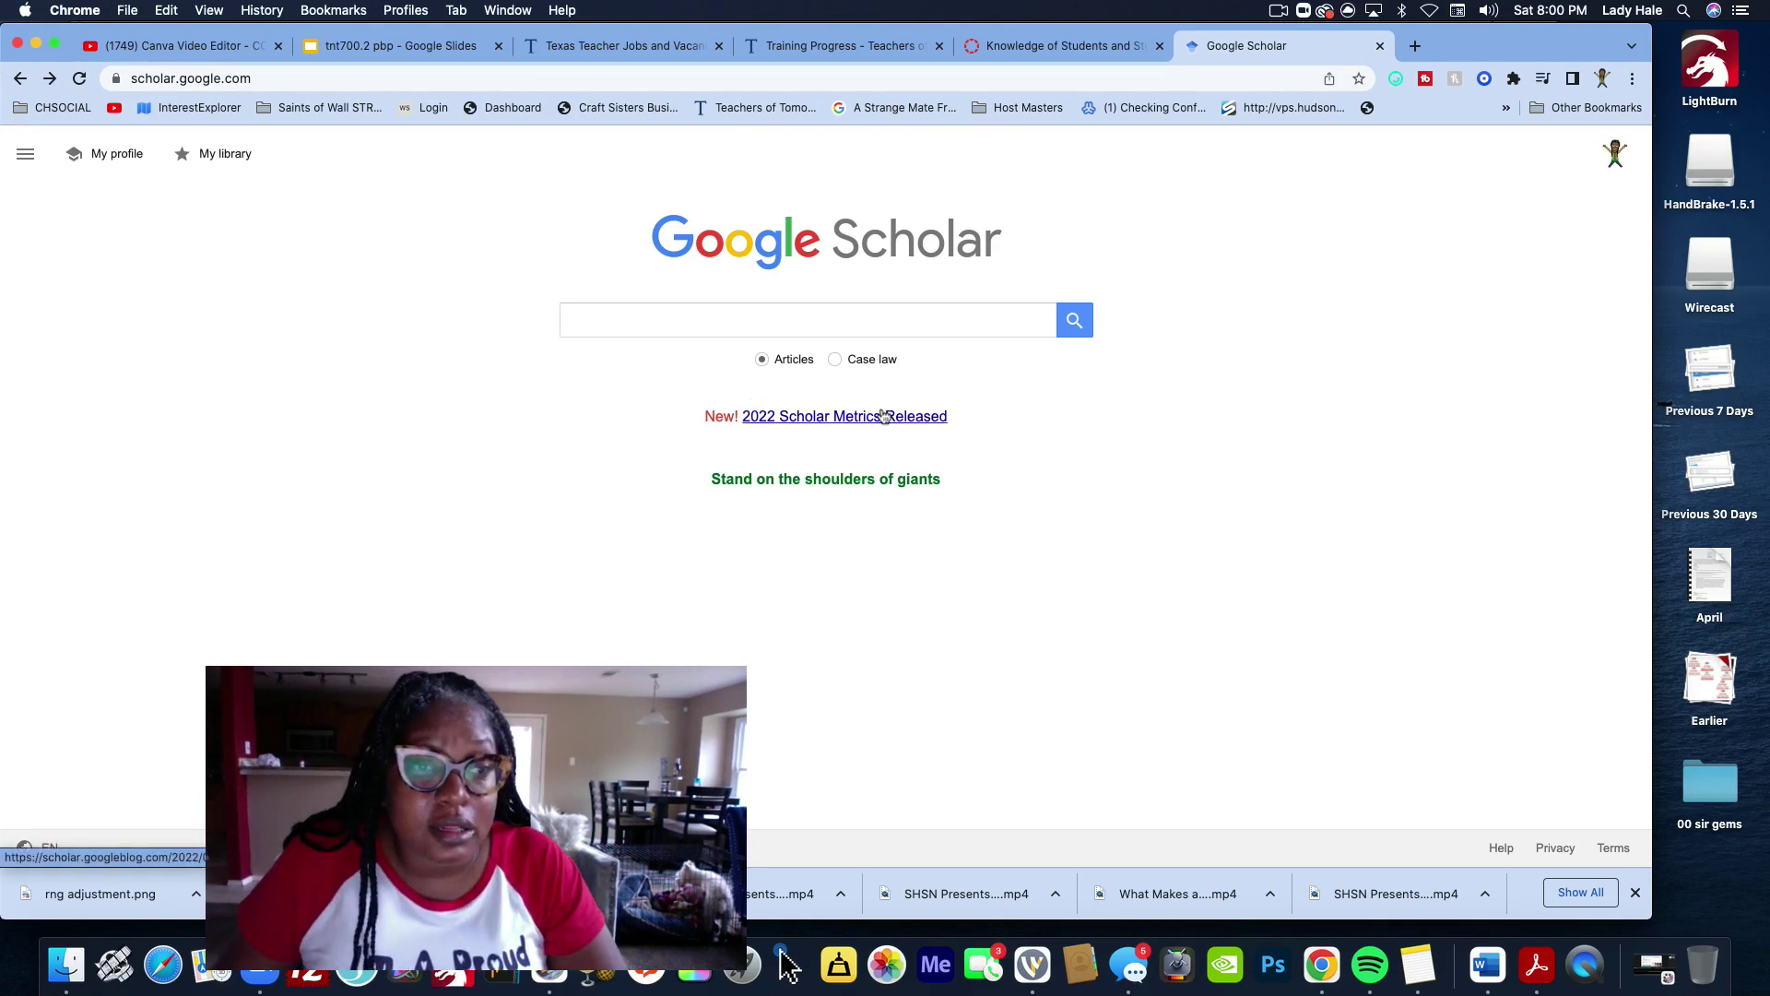
Enter 'childhood anxiety', then replace 'anxiety' with the misspelled 'perental seperation'
click(719, 320)
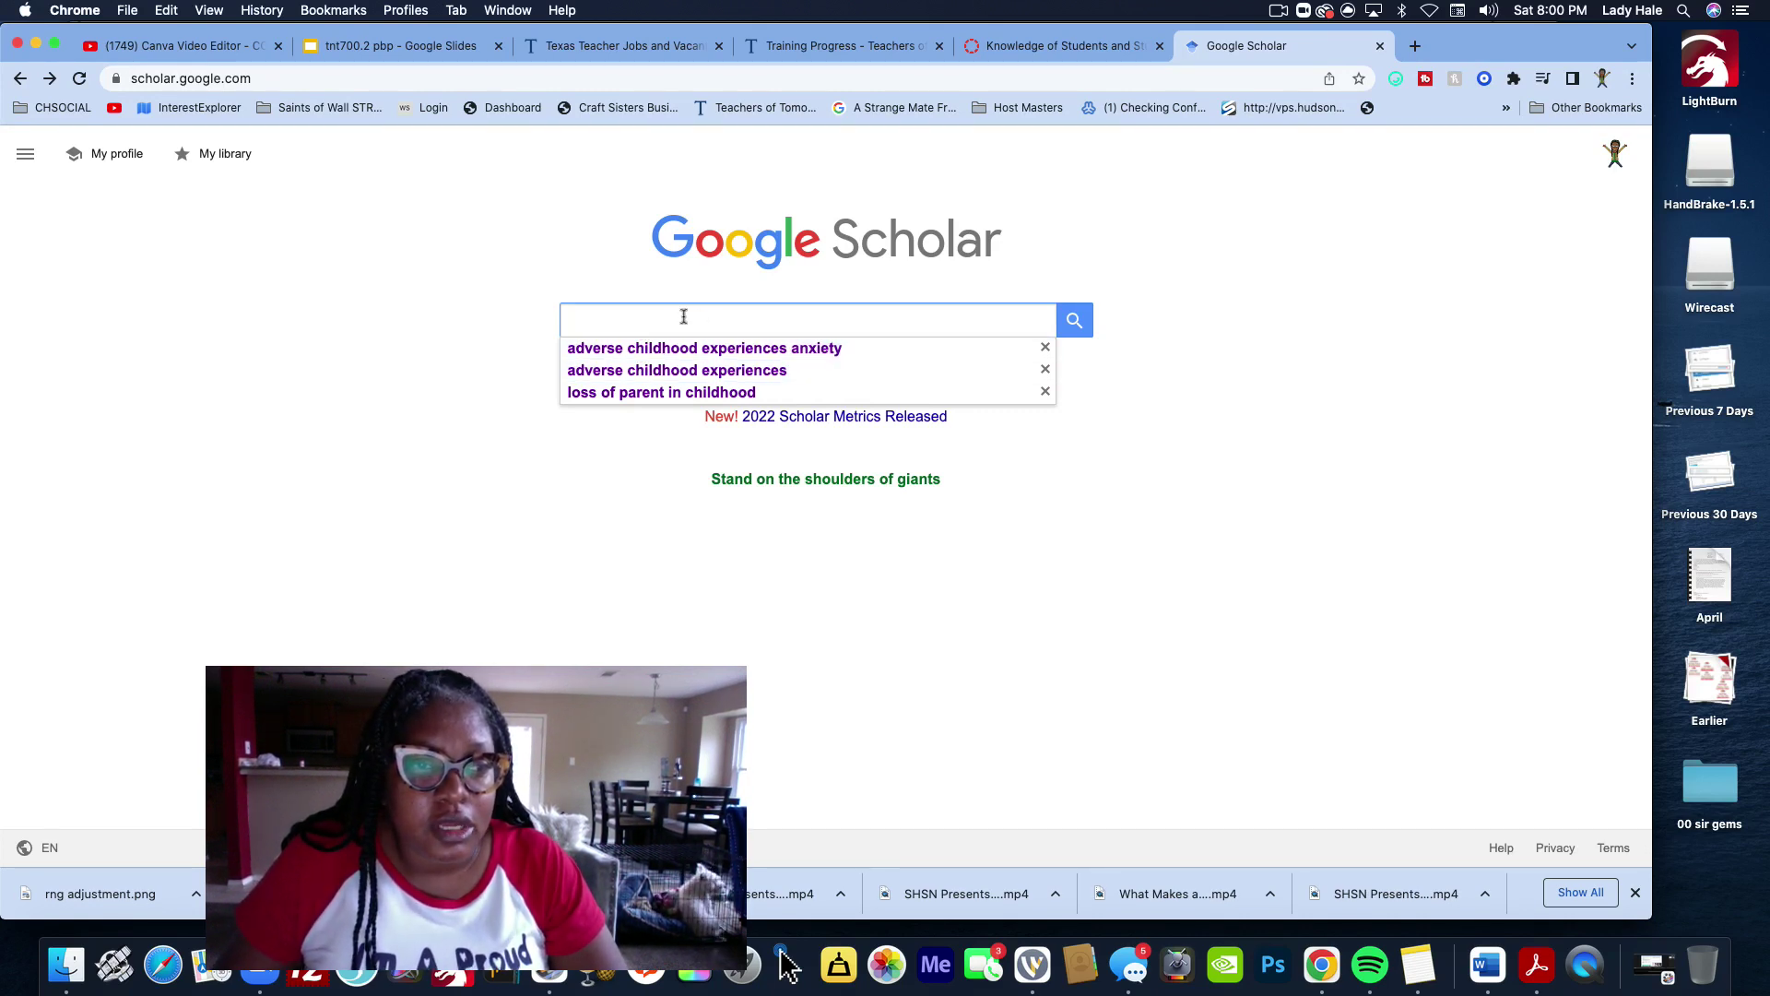
text(child)
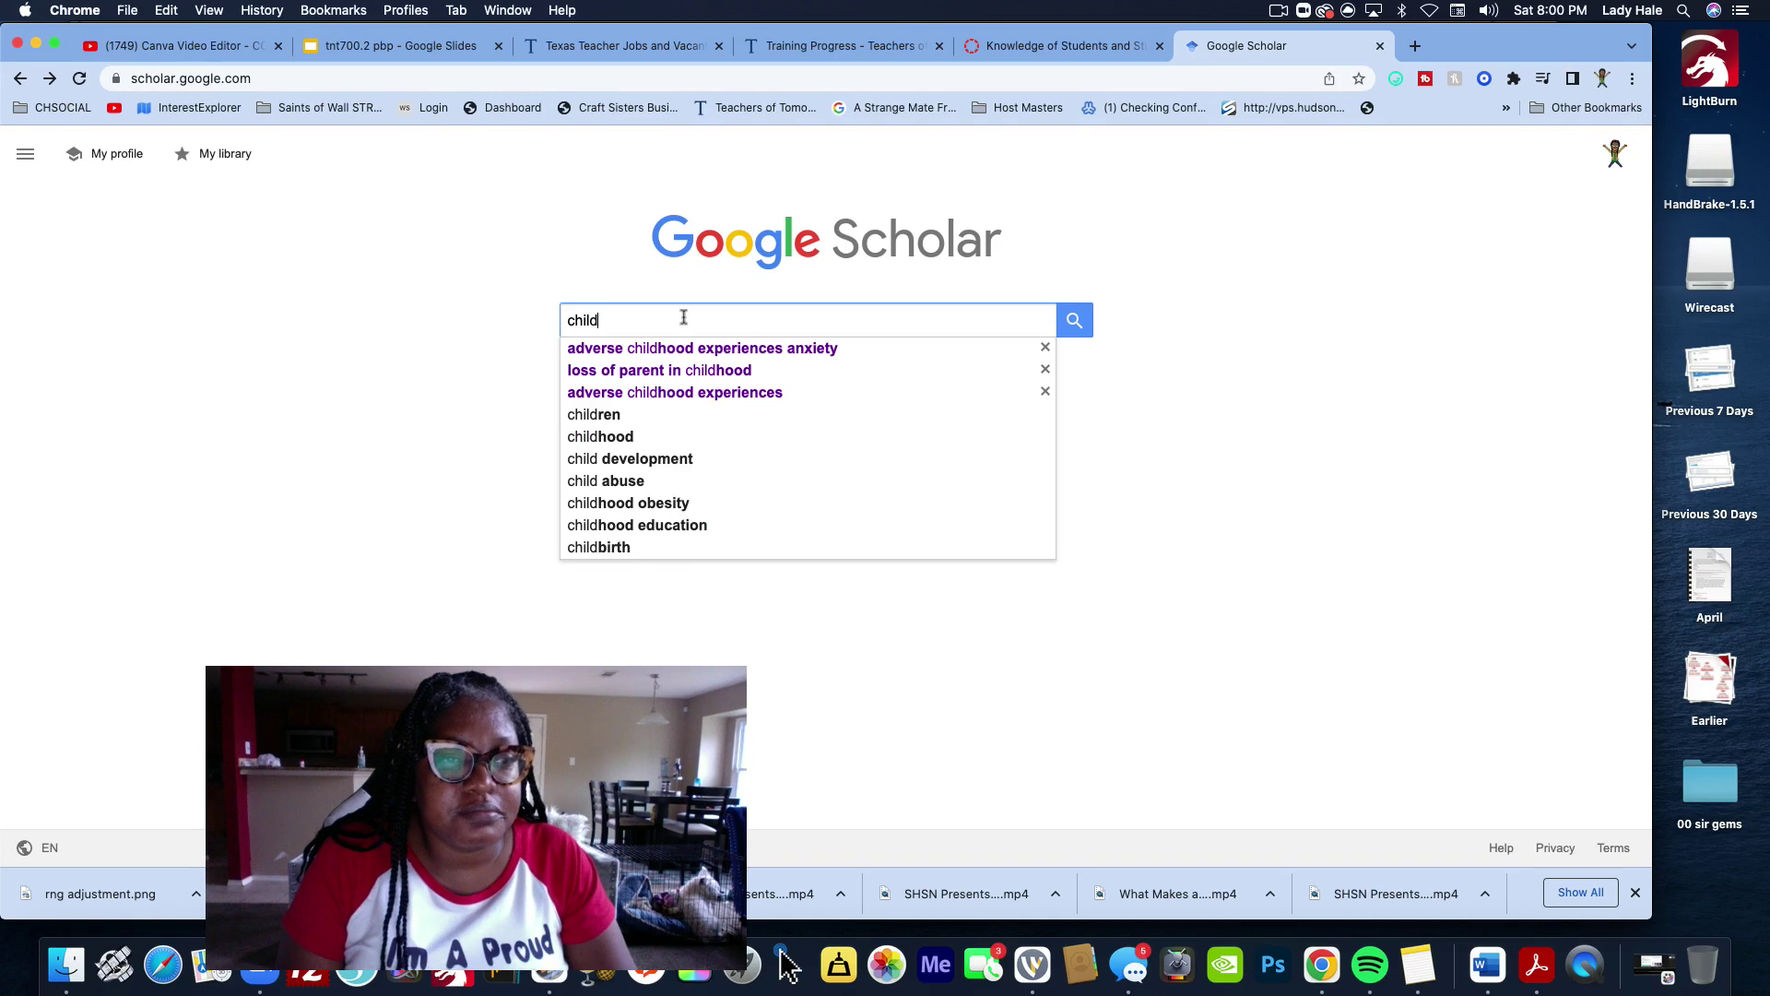
text(hood anxiety)
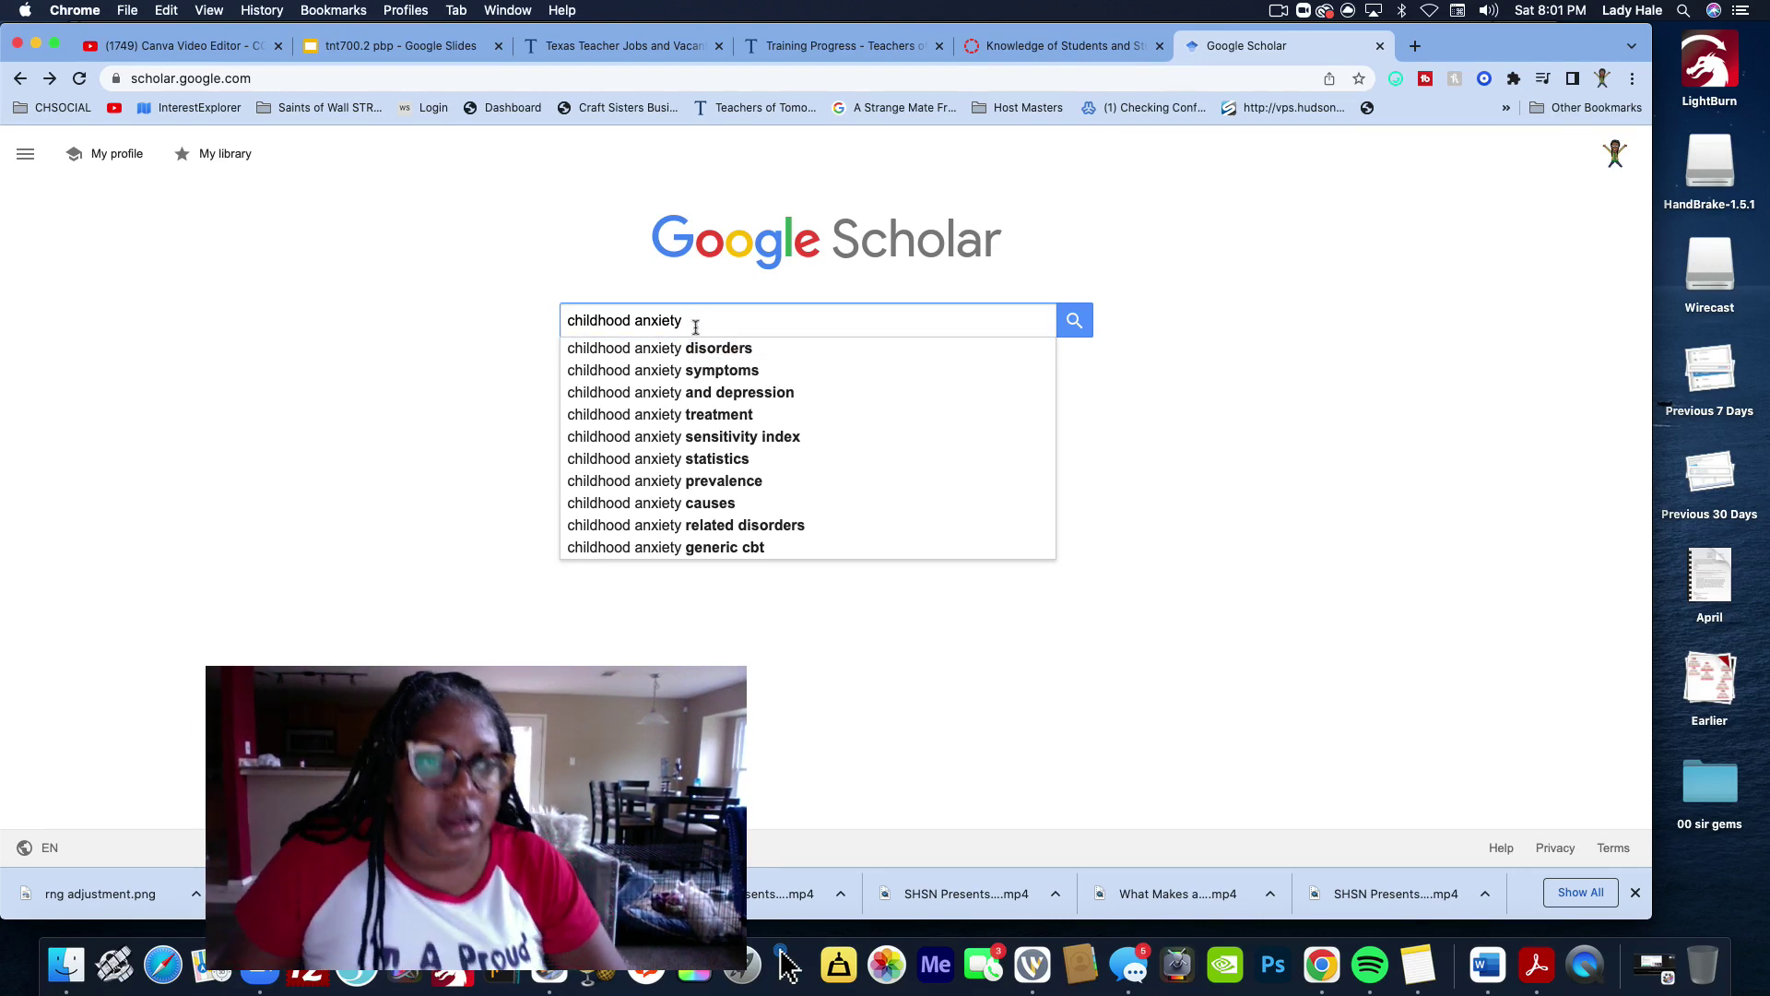
double_click(633, 315)
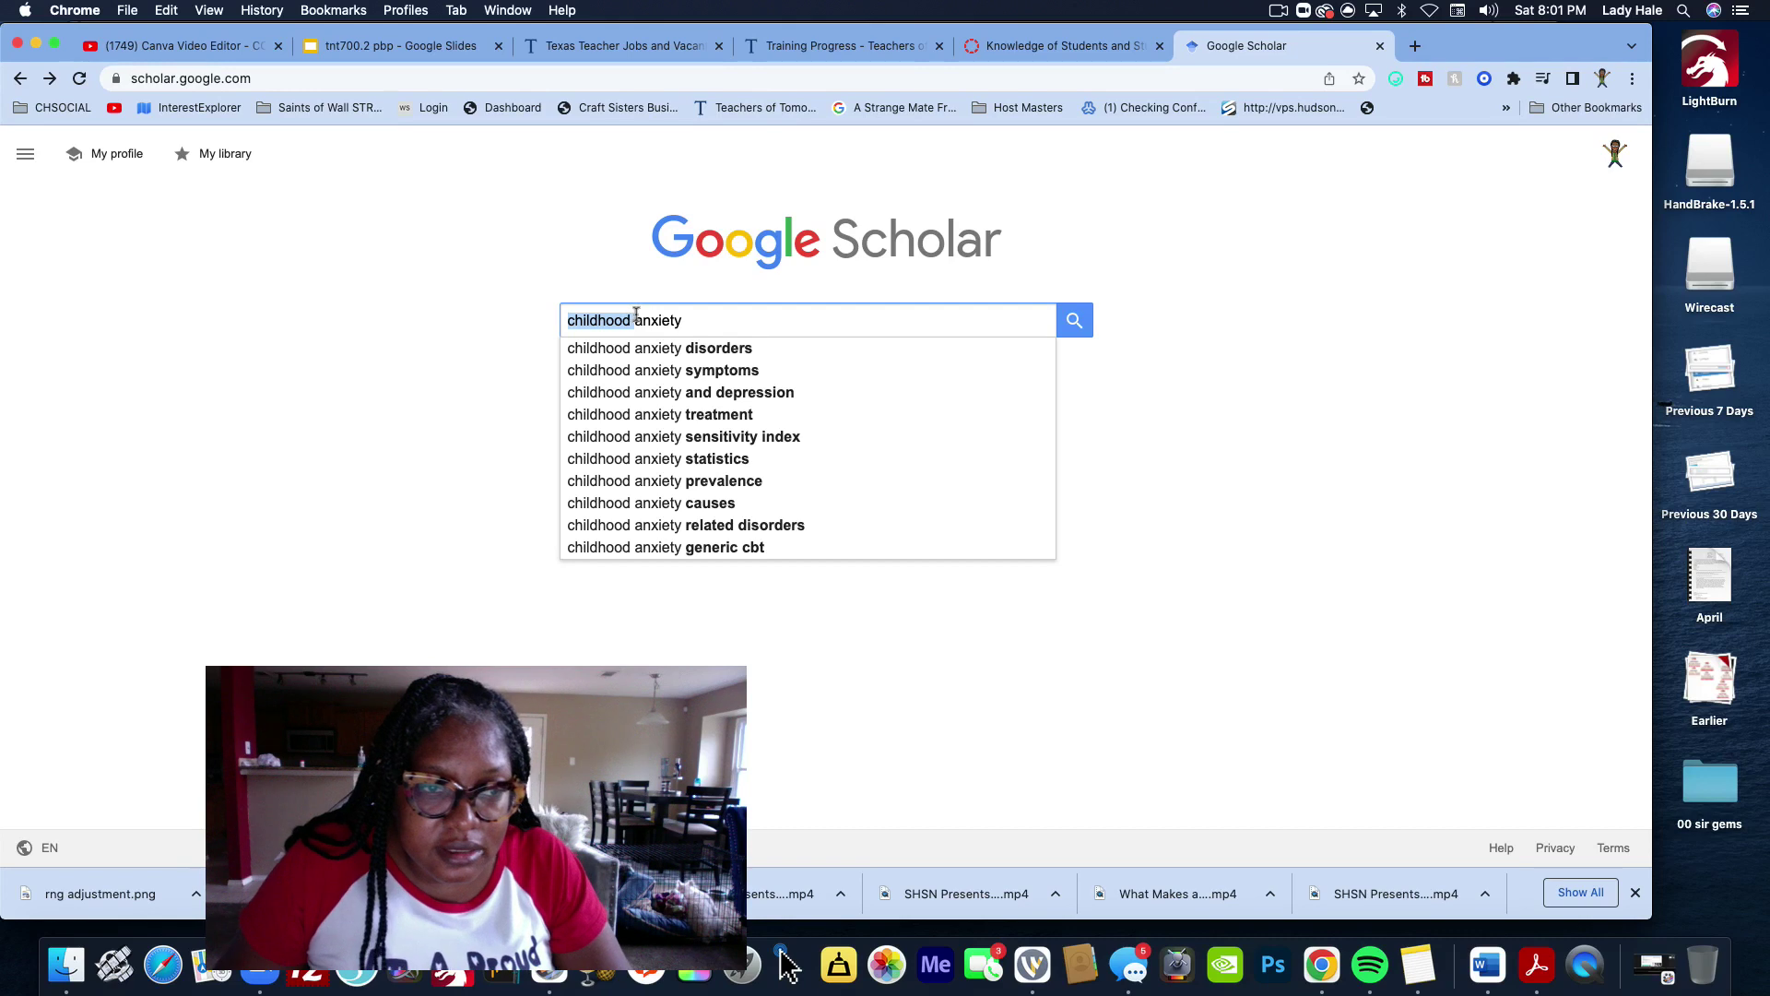
drag(636, 315, 672, 315)
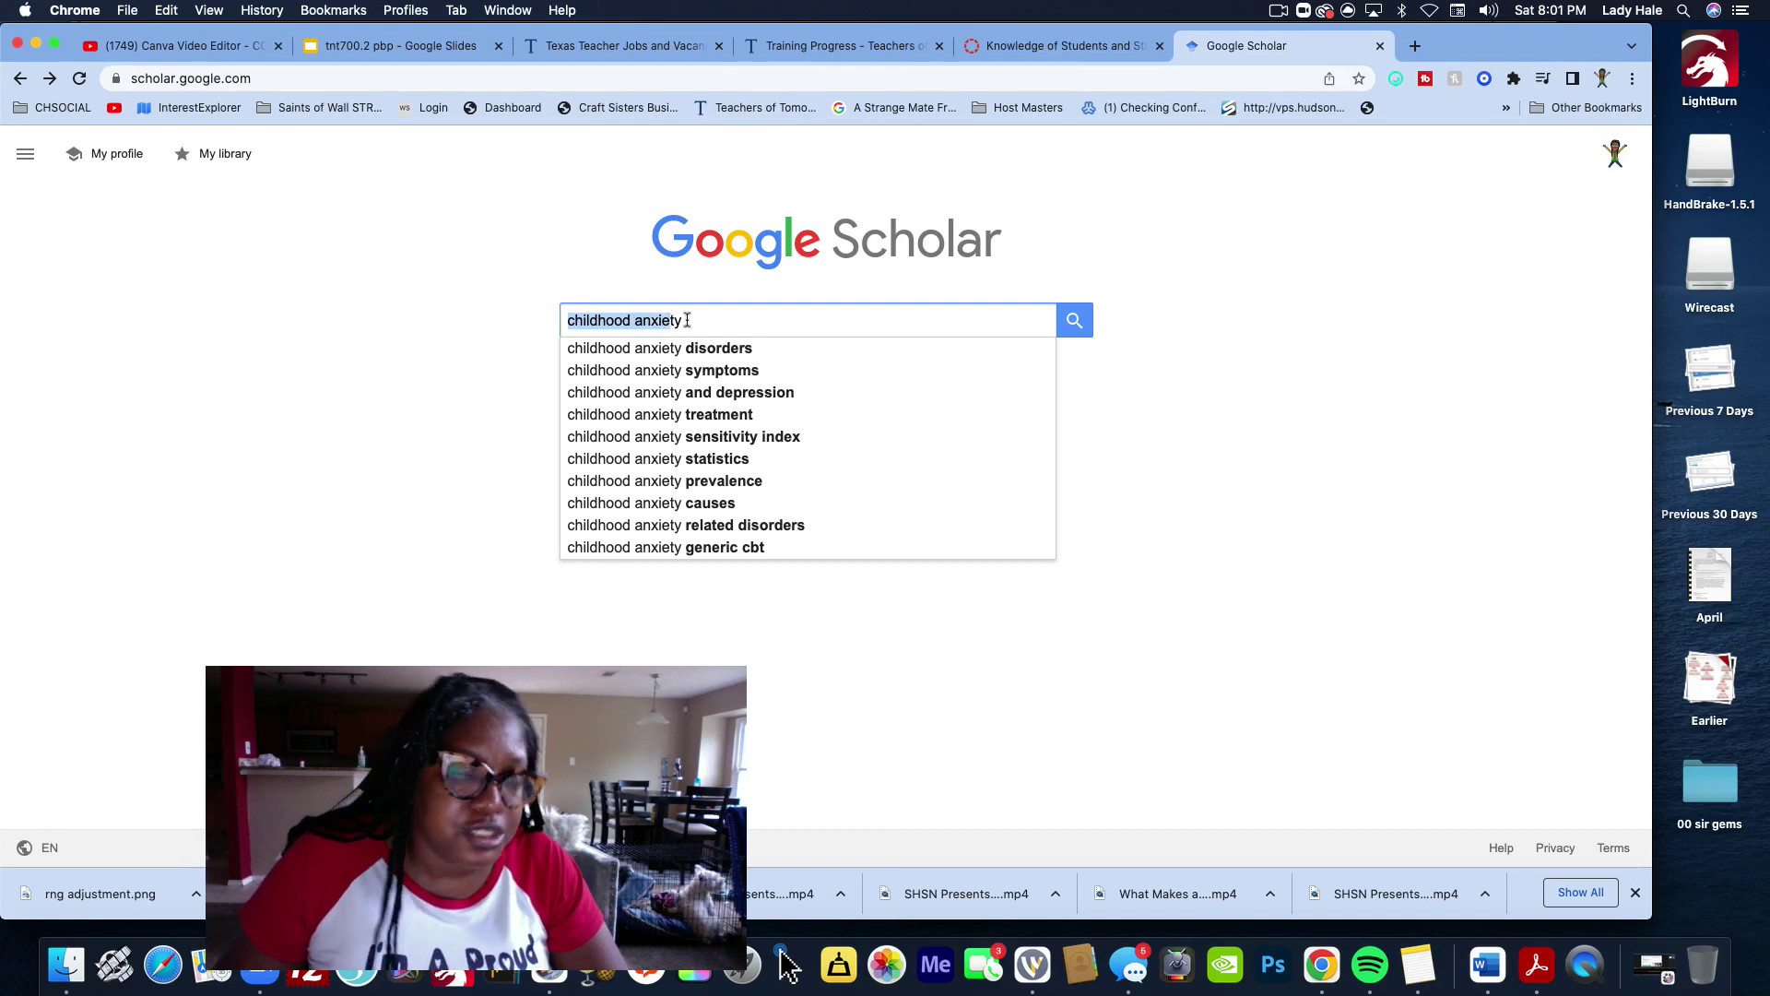
click(689, 322)
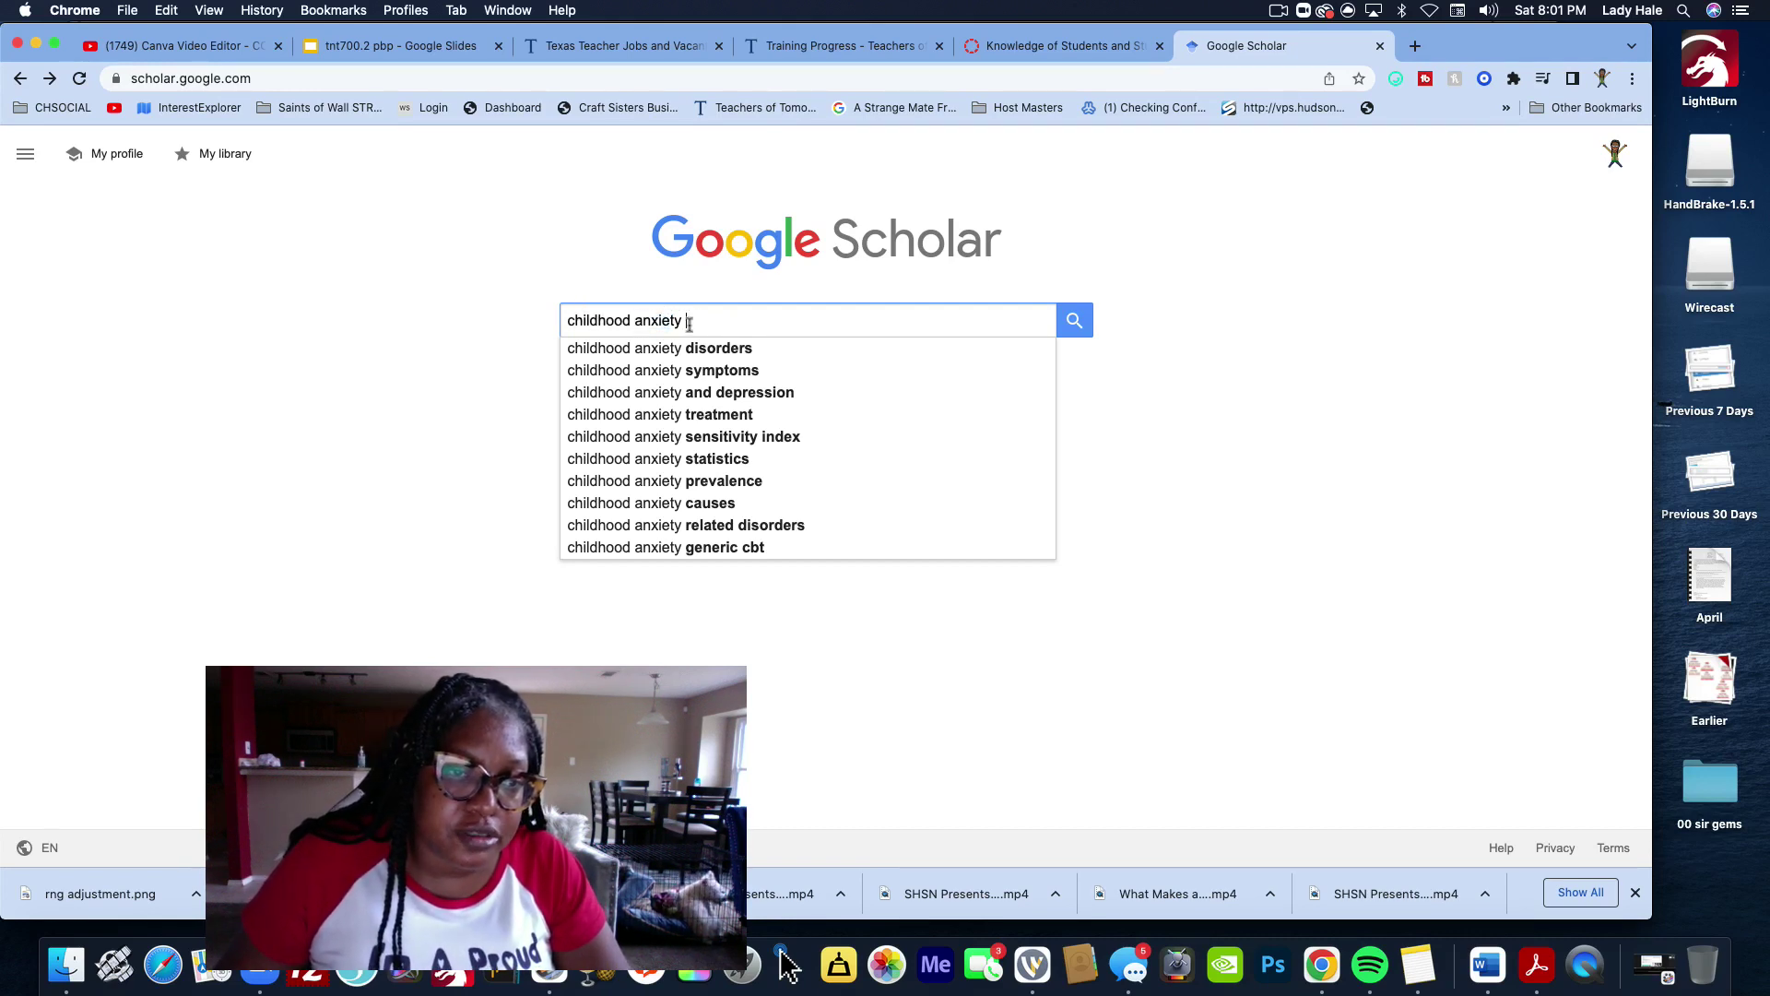
drag(676, 324, 629, 322)
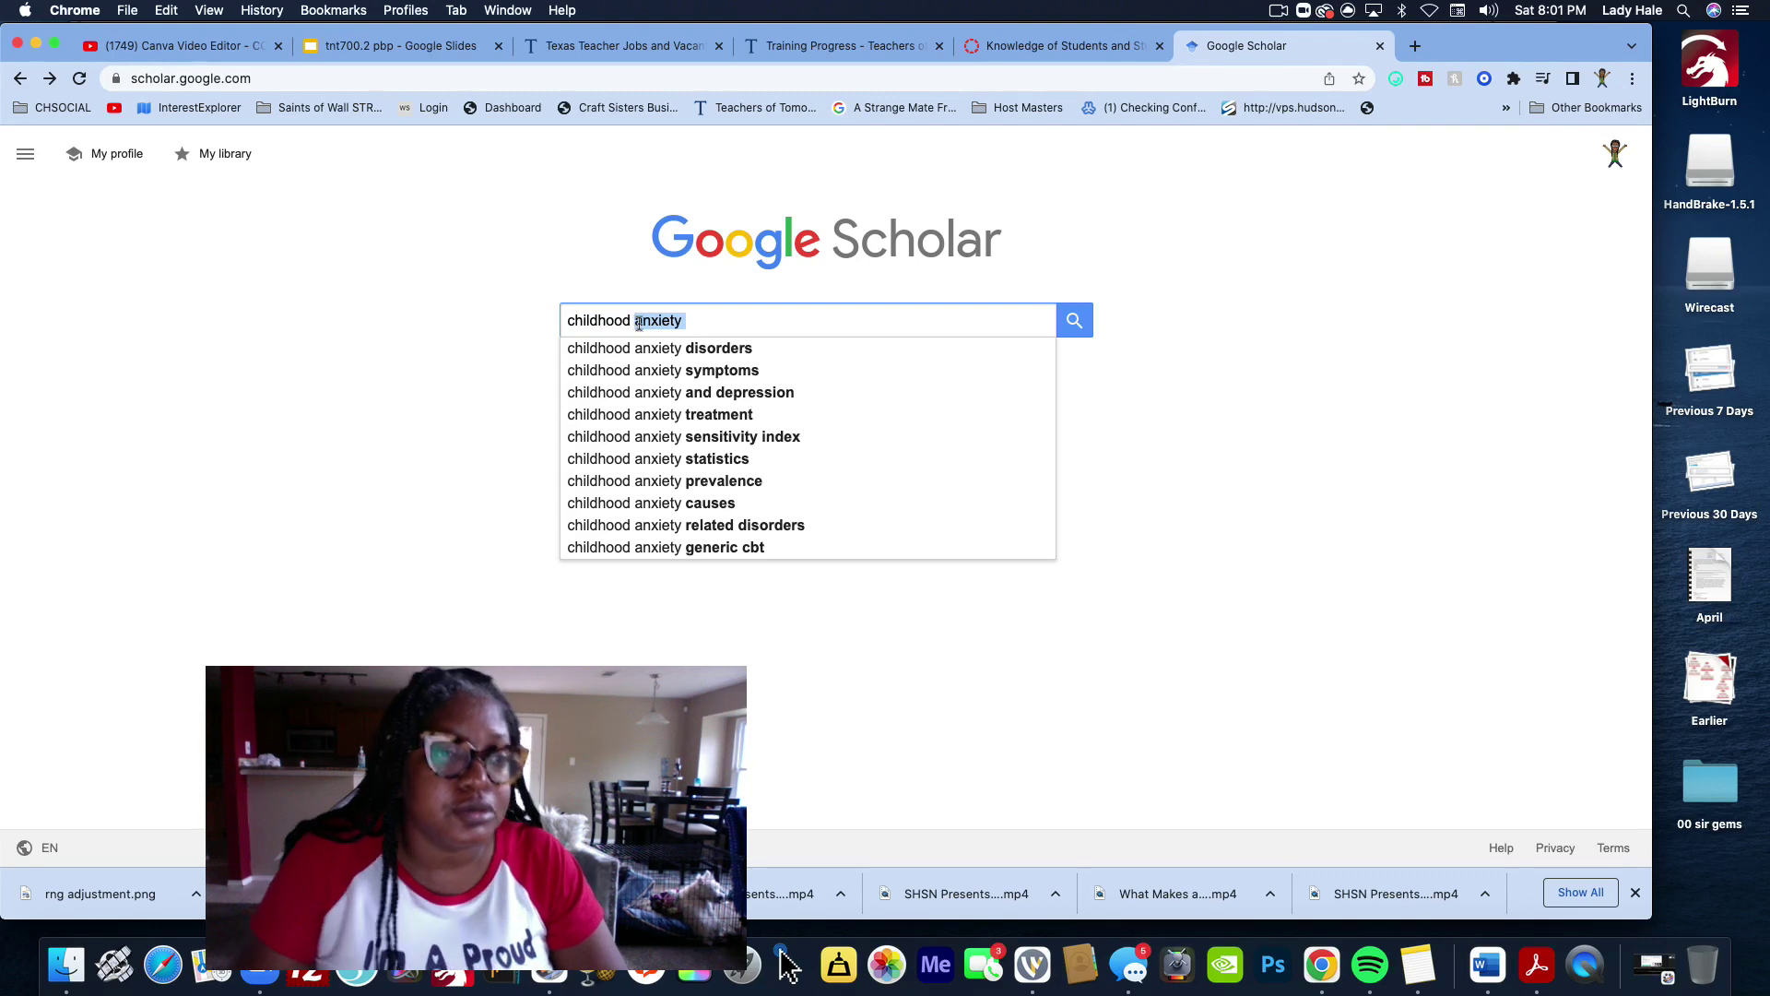
text(partental)
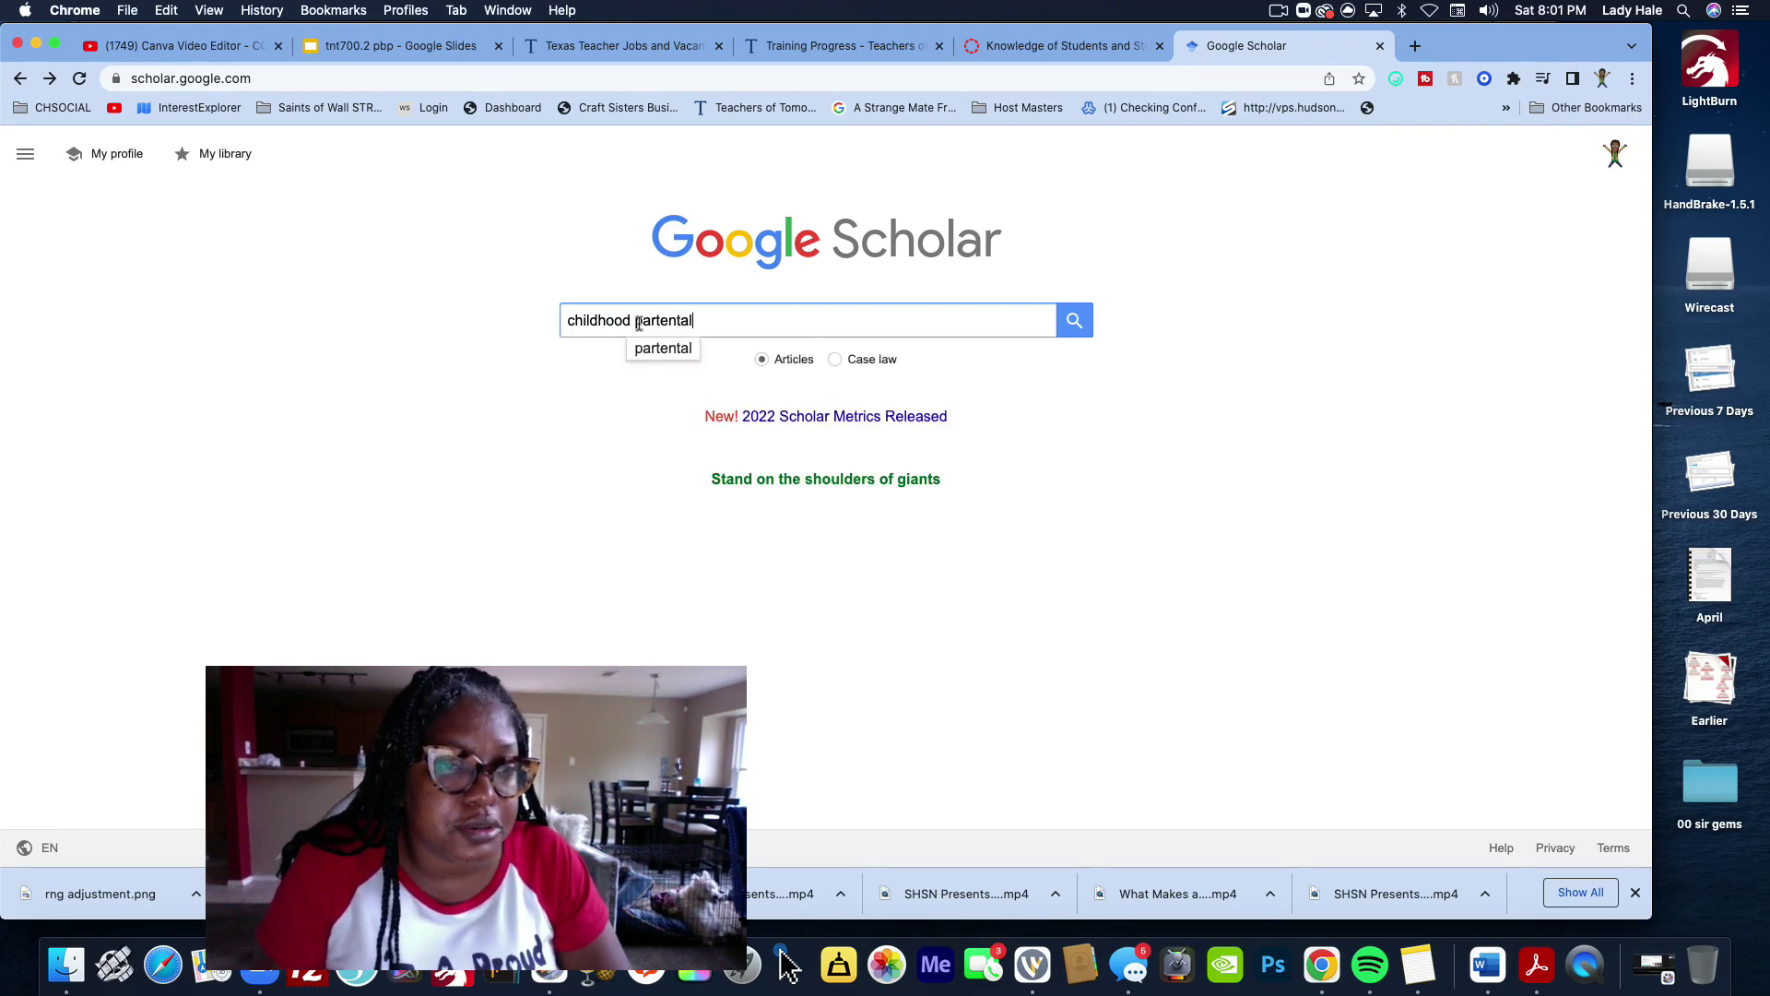
key(BackSpace)
key(BackSpace)
key(BackSpace)
key(BackSpace)
key(BackSpace)
key(BackSpace)
key(BackSpace)
key(BackSpace)
key(BackSpace)
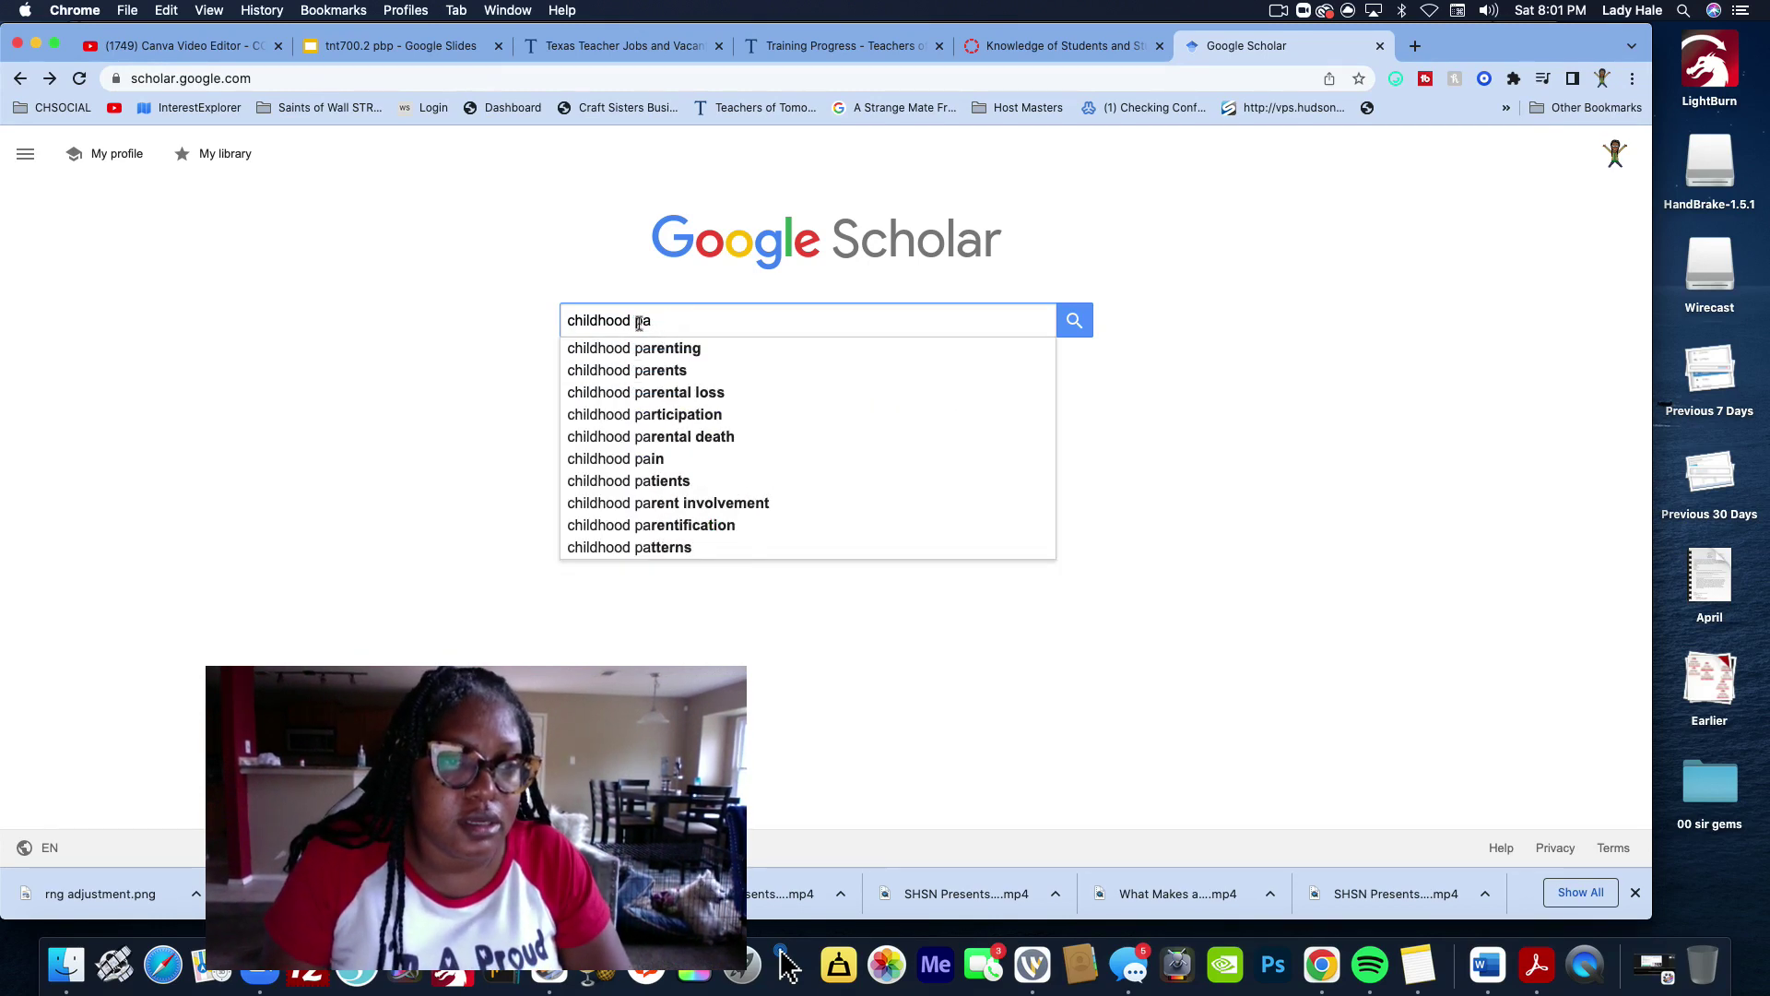
text(erental)
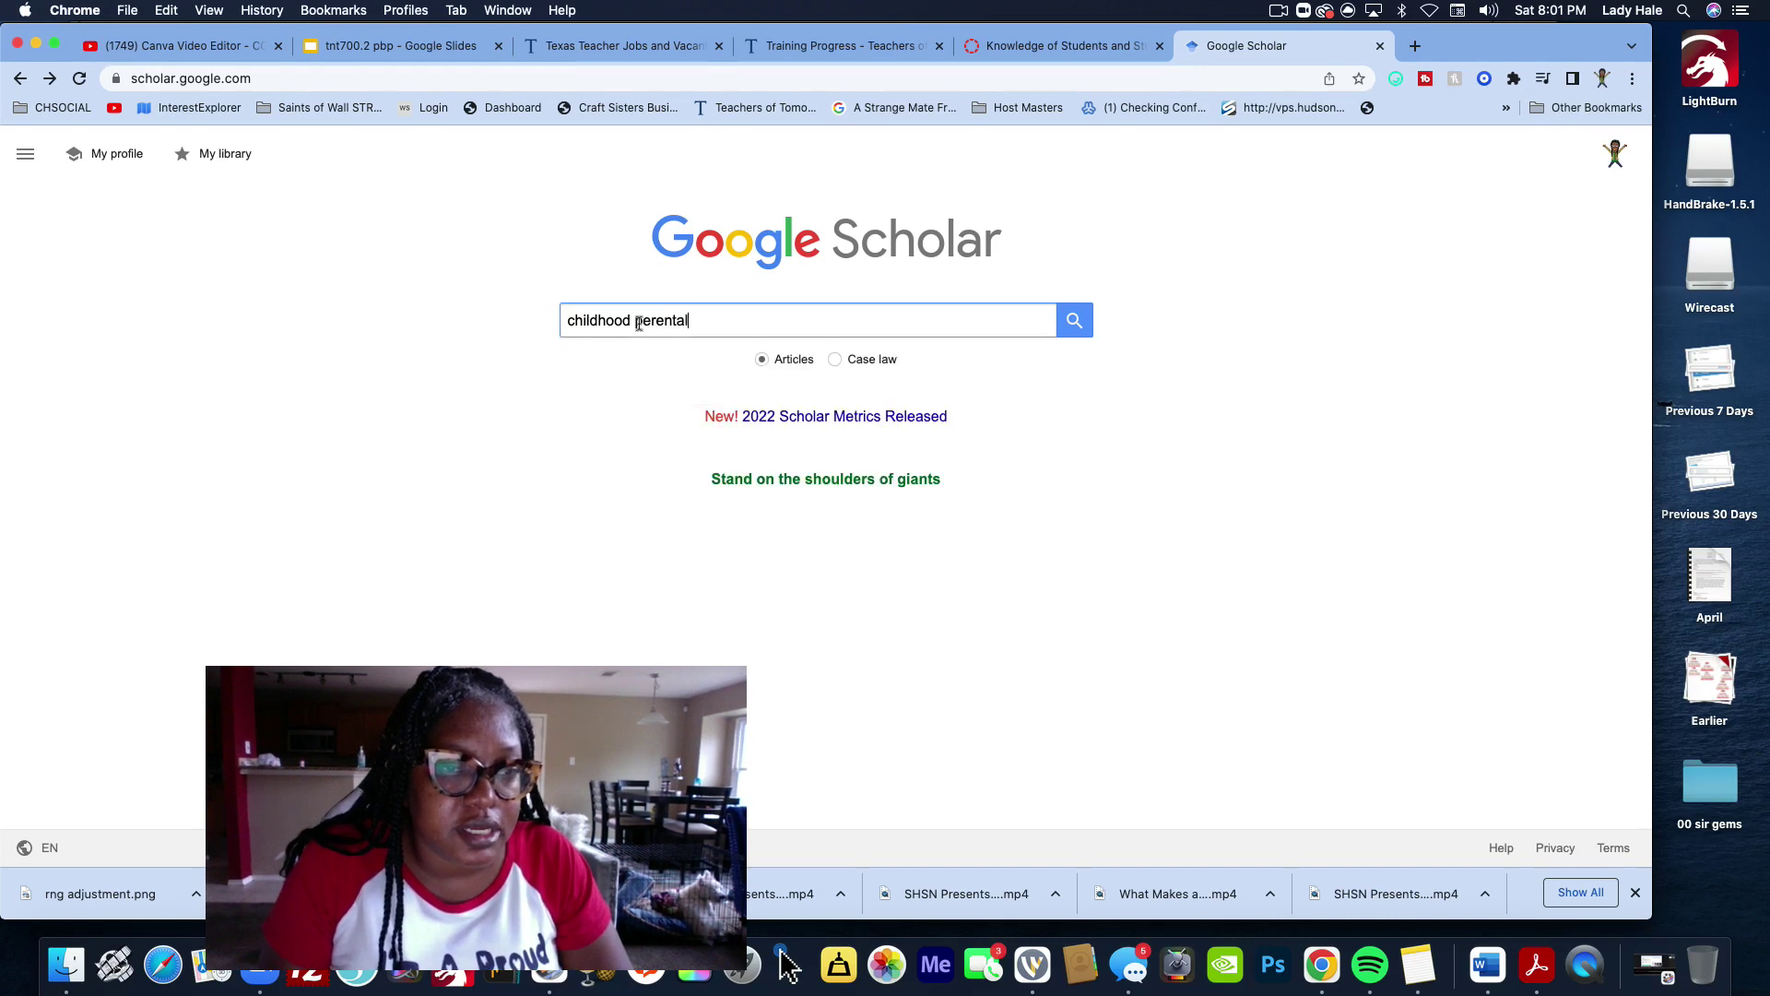
text( sepera)
key(BackSpace)
text(seperation)
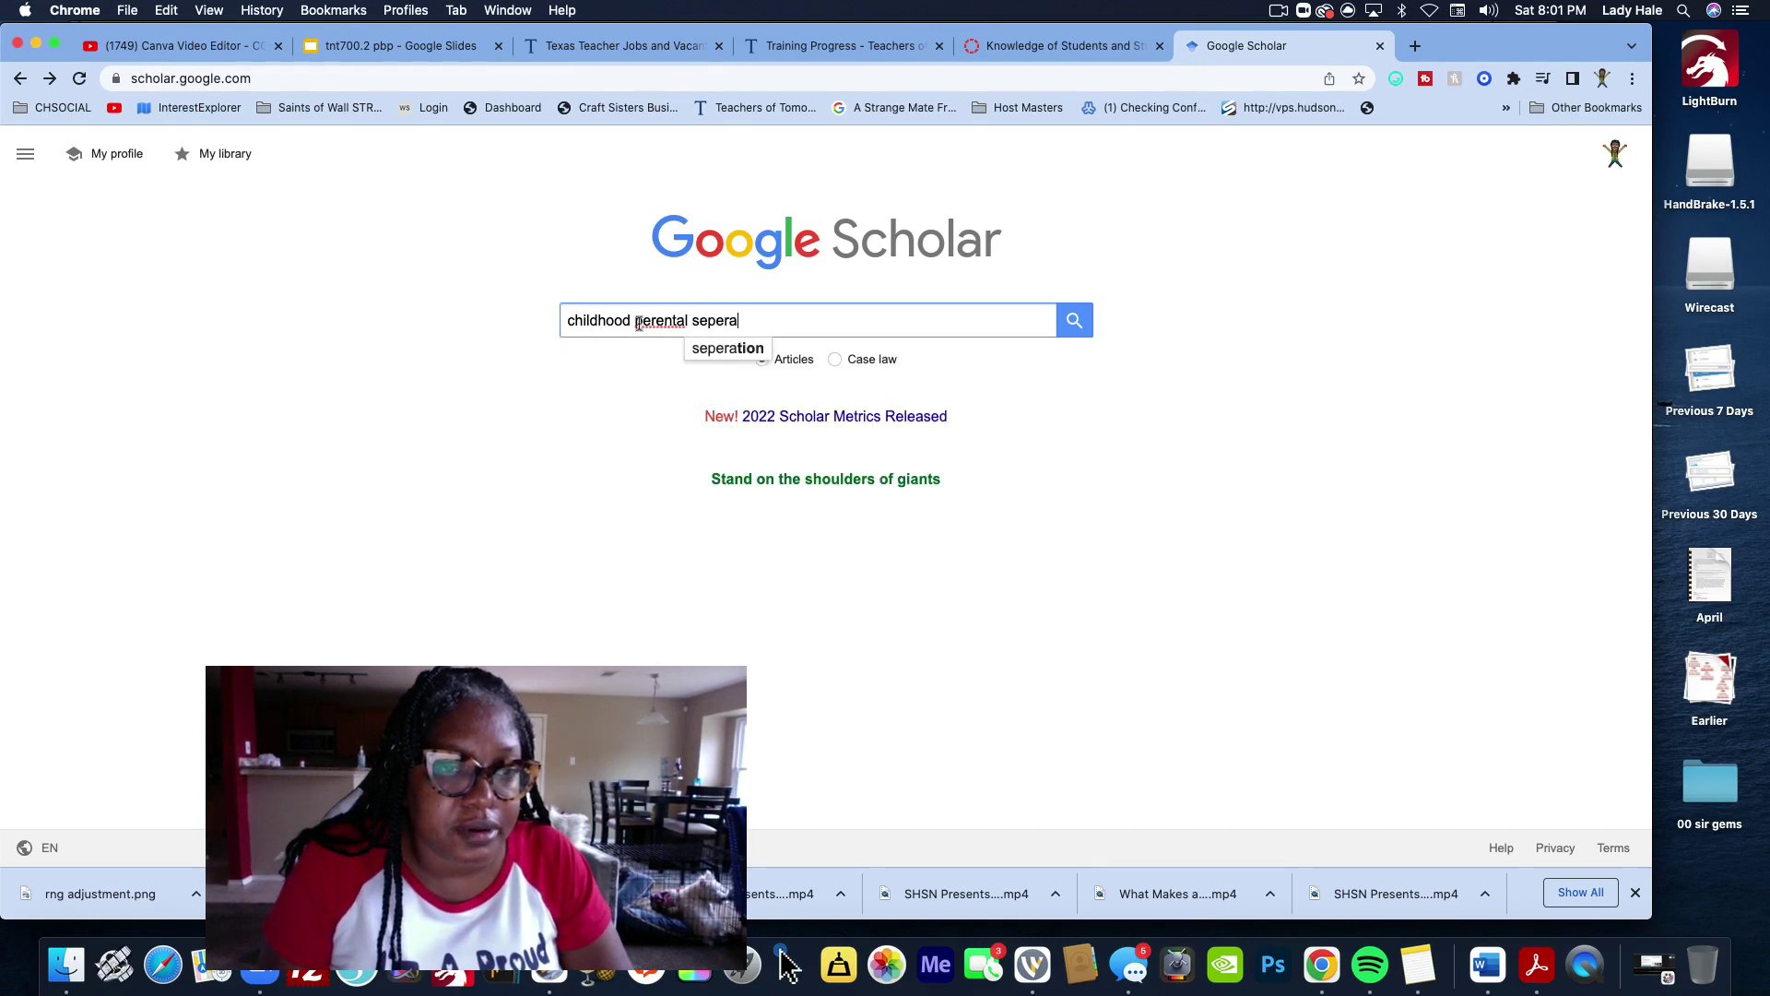
Correct the spellings to 'parental separation' and search 'childhood parental separation experiences'
right_click(638, 325)
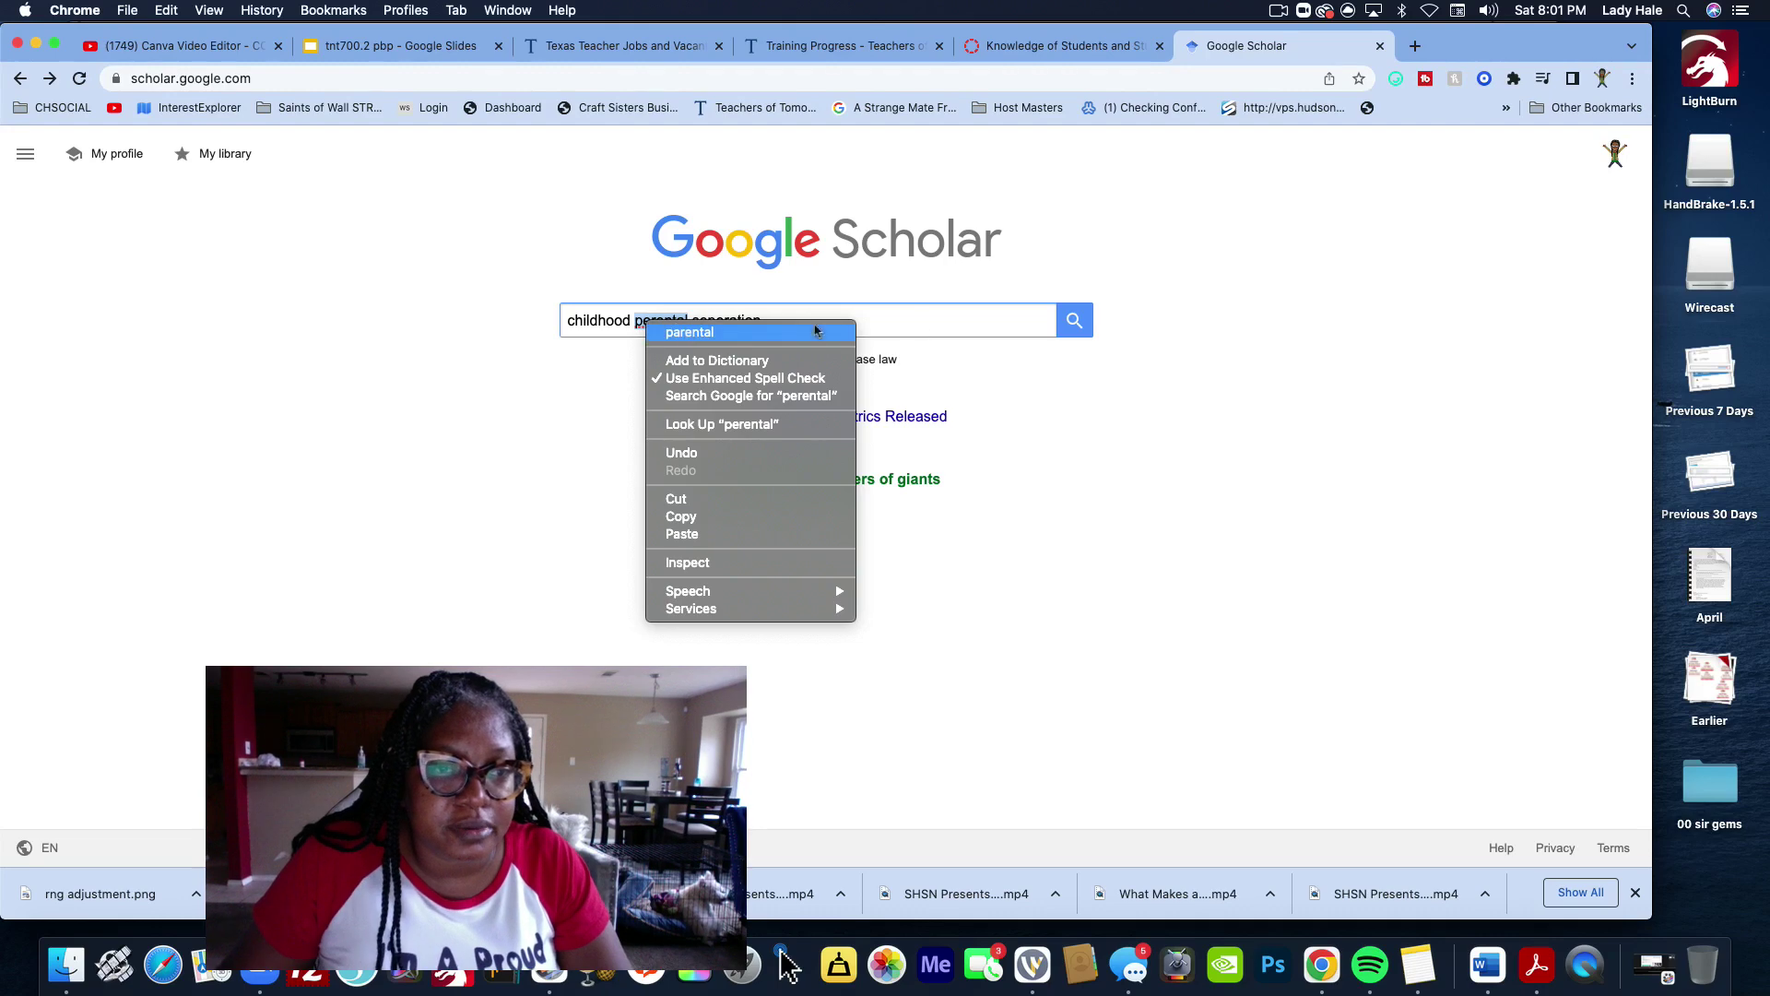
click(687, 332)
right_click(730, 321)
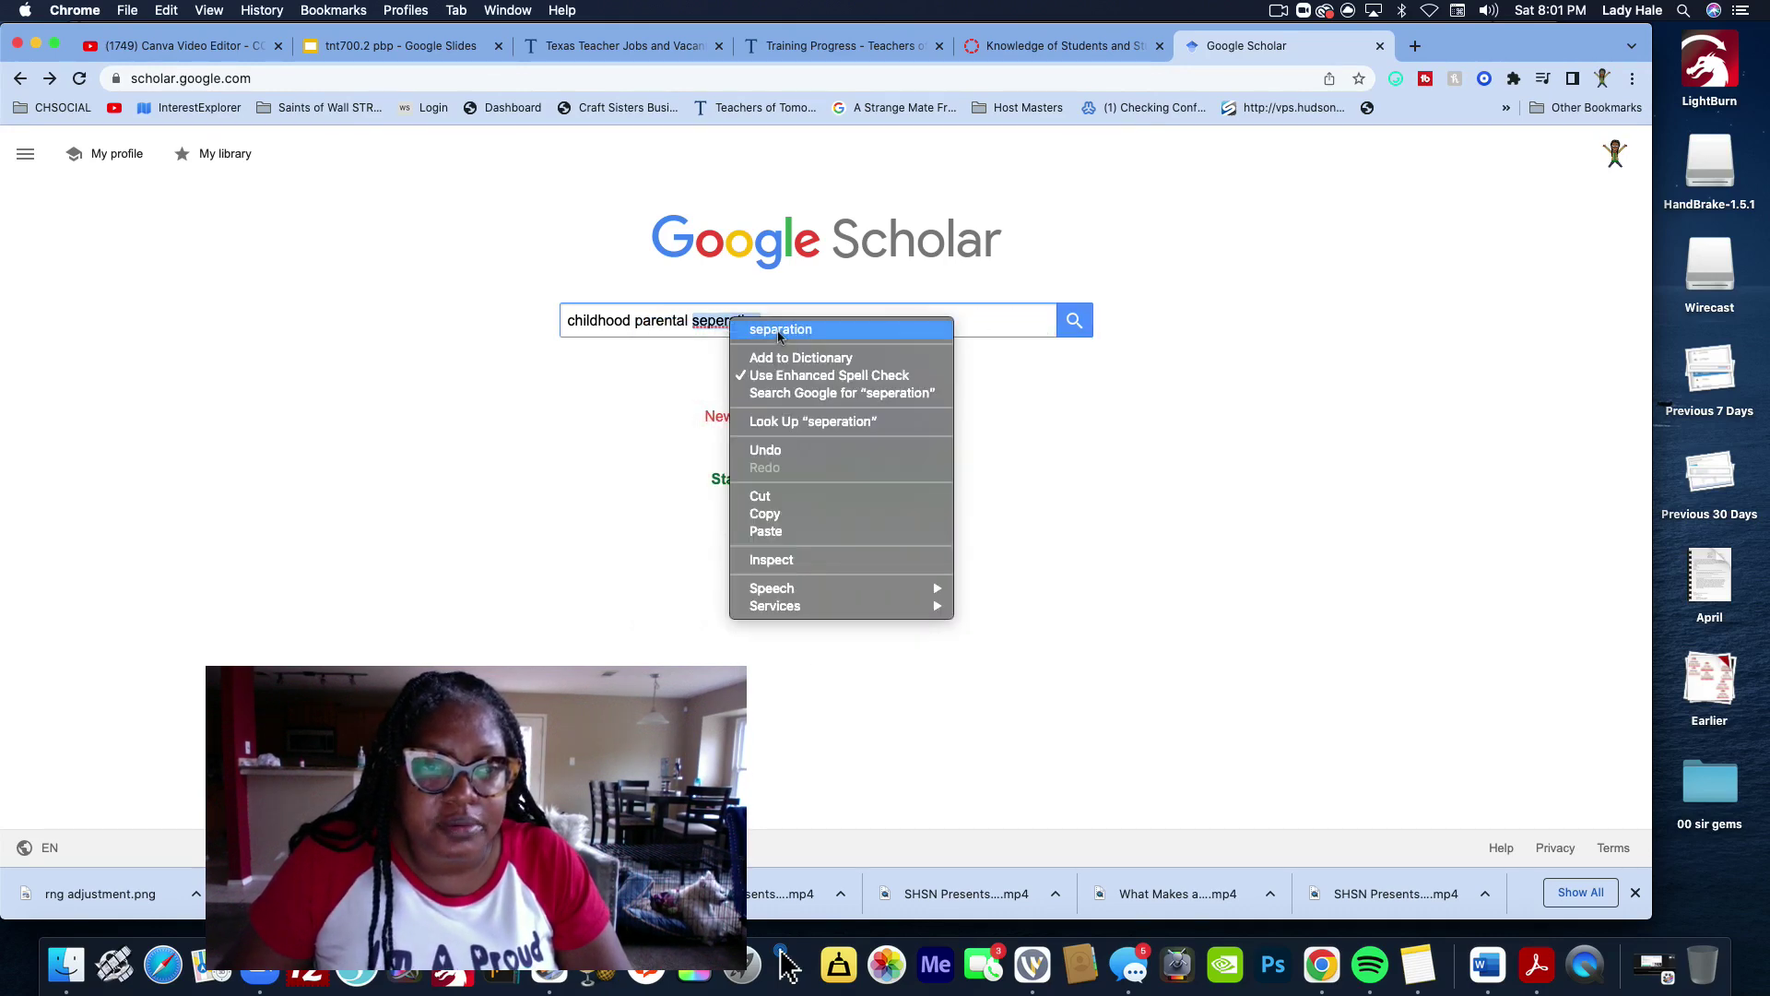
click(761, 333)
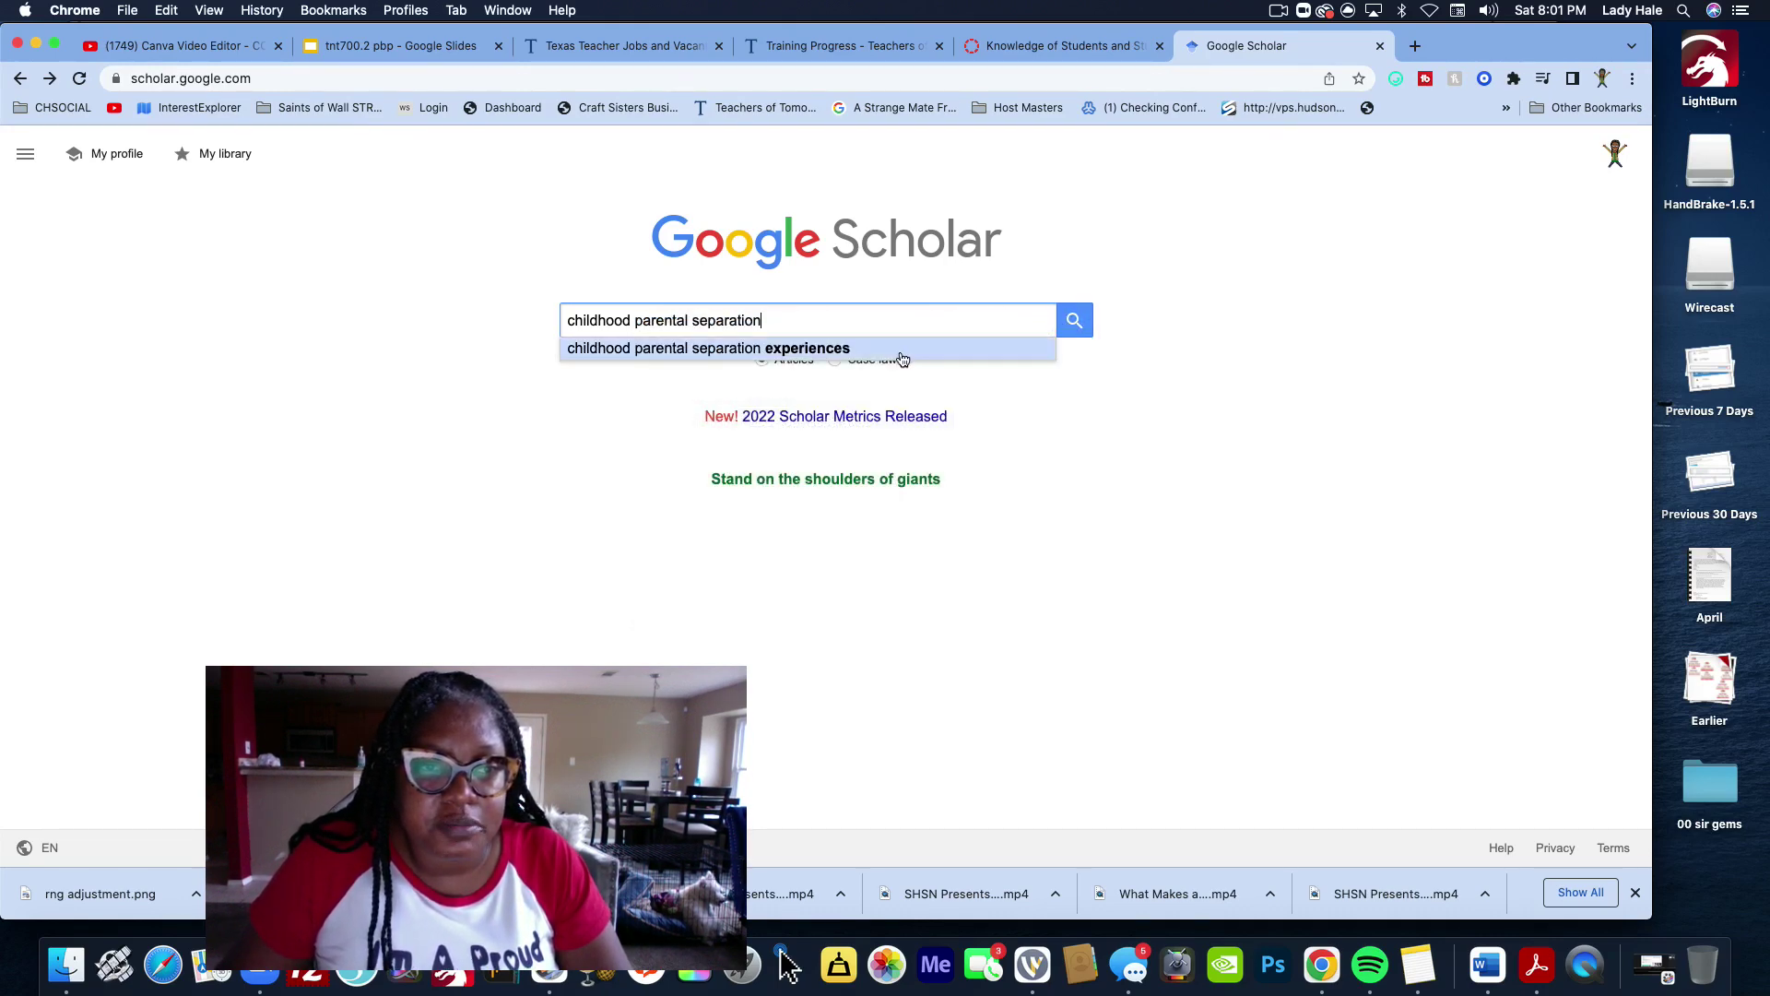
click(901, 356)
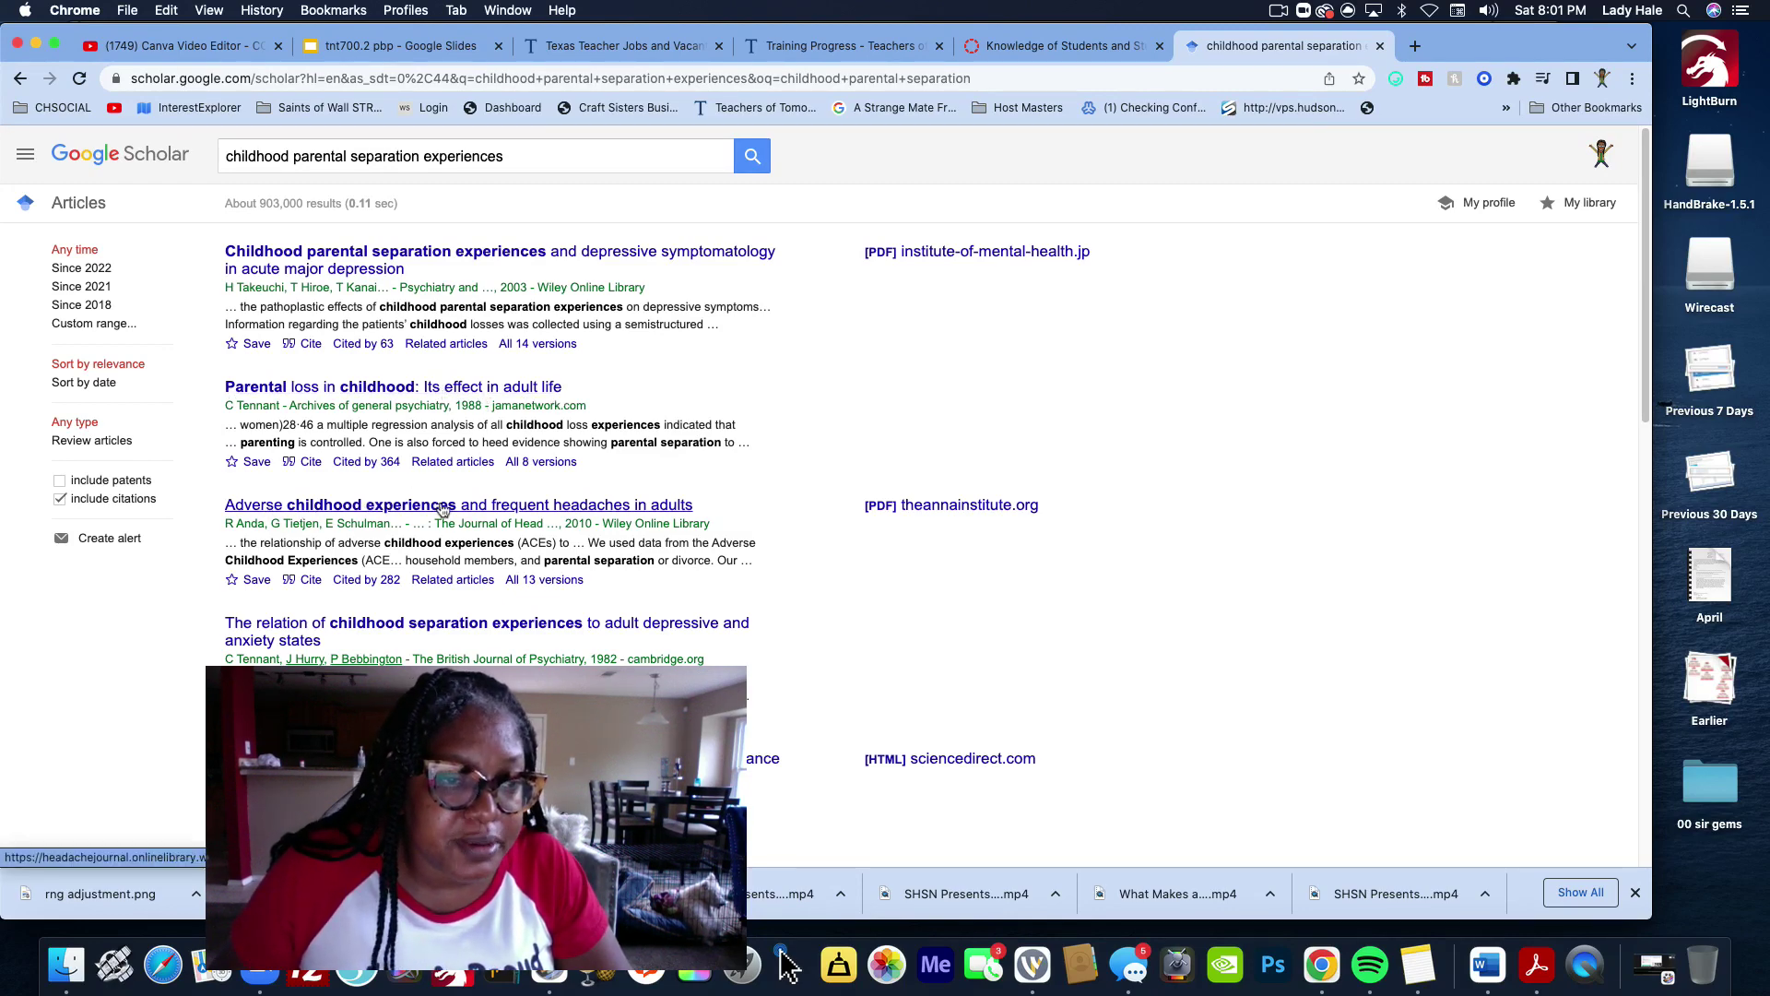
Run the depressive symptomatology related search and open the teenage-pregnancy article on SAGE Journals
scroll(510, 523, down, 1)
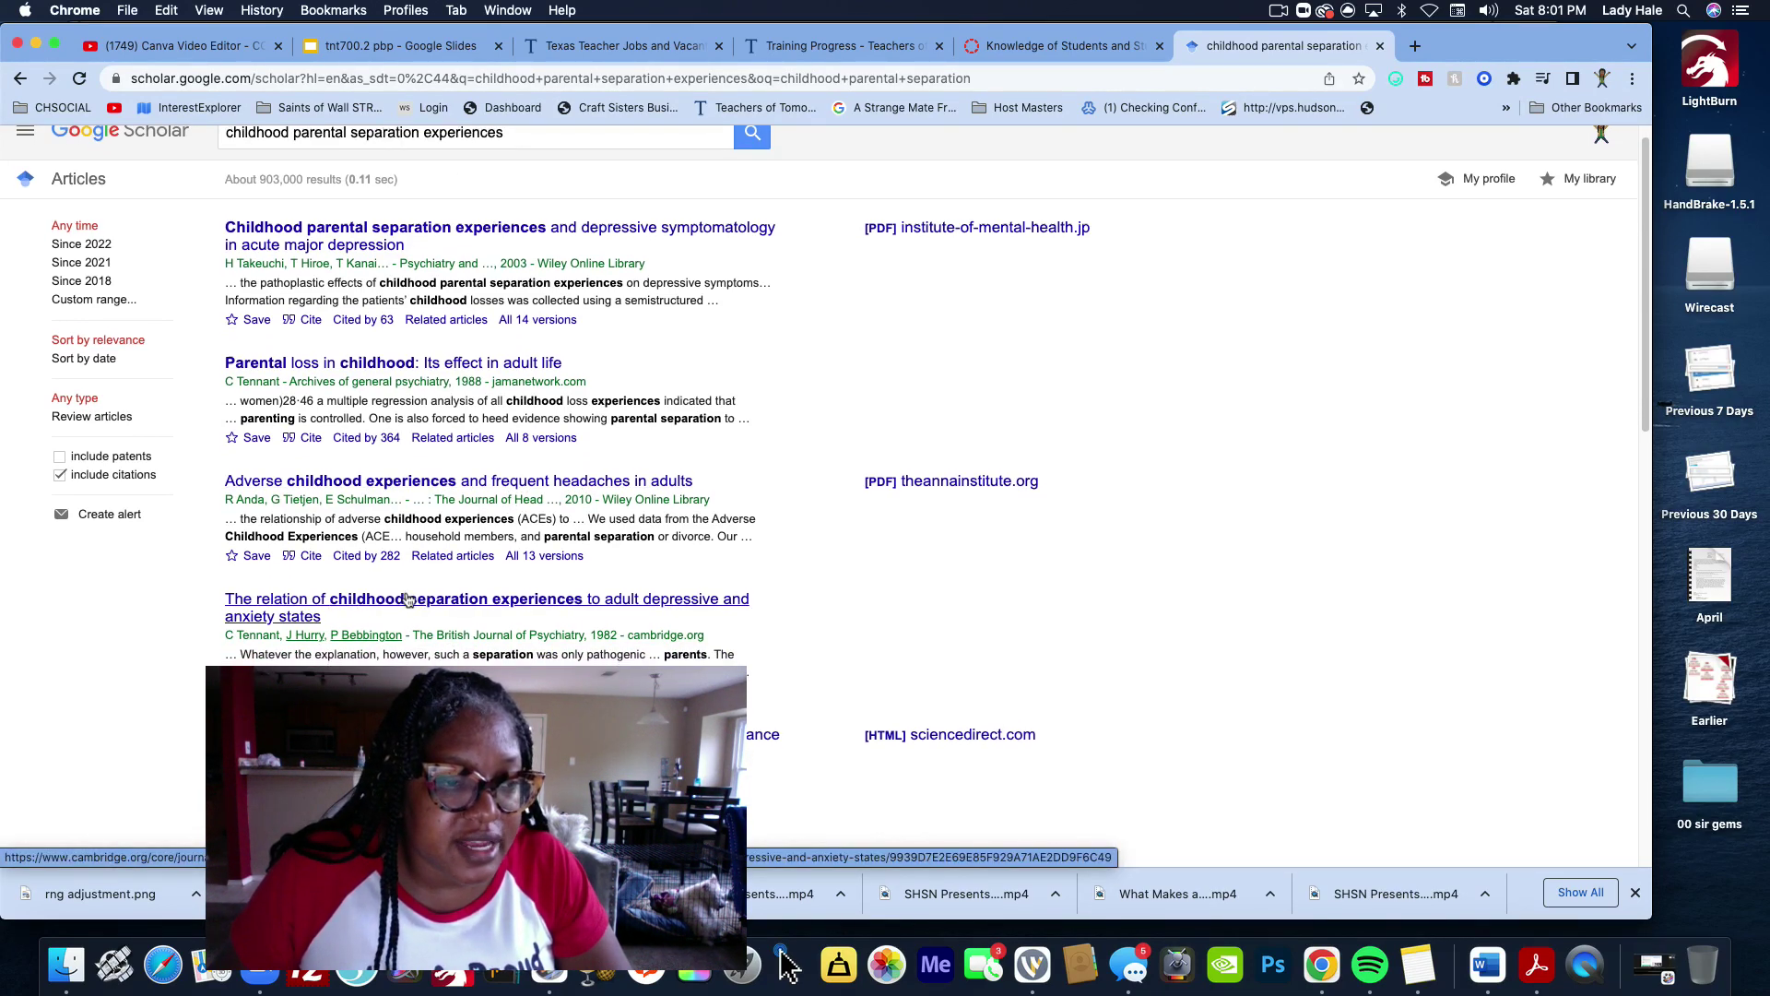
scroll(401, 608, down, 5)
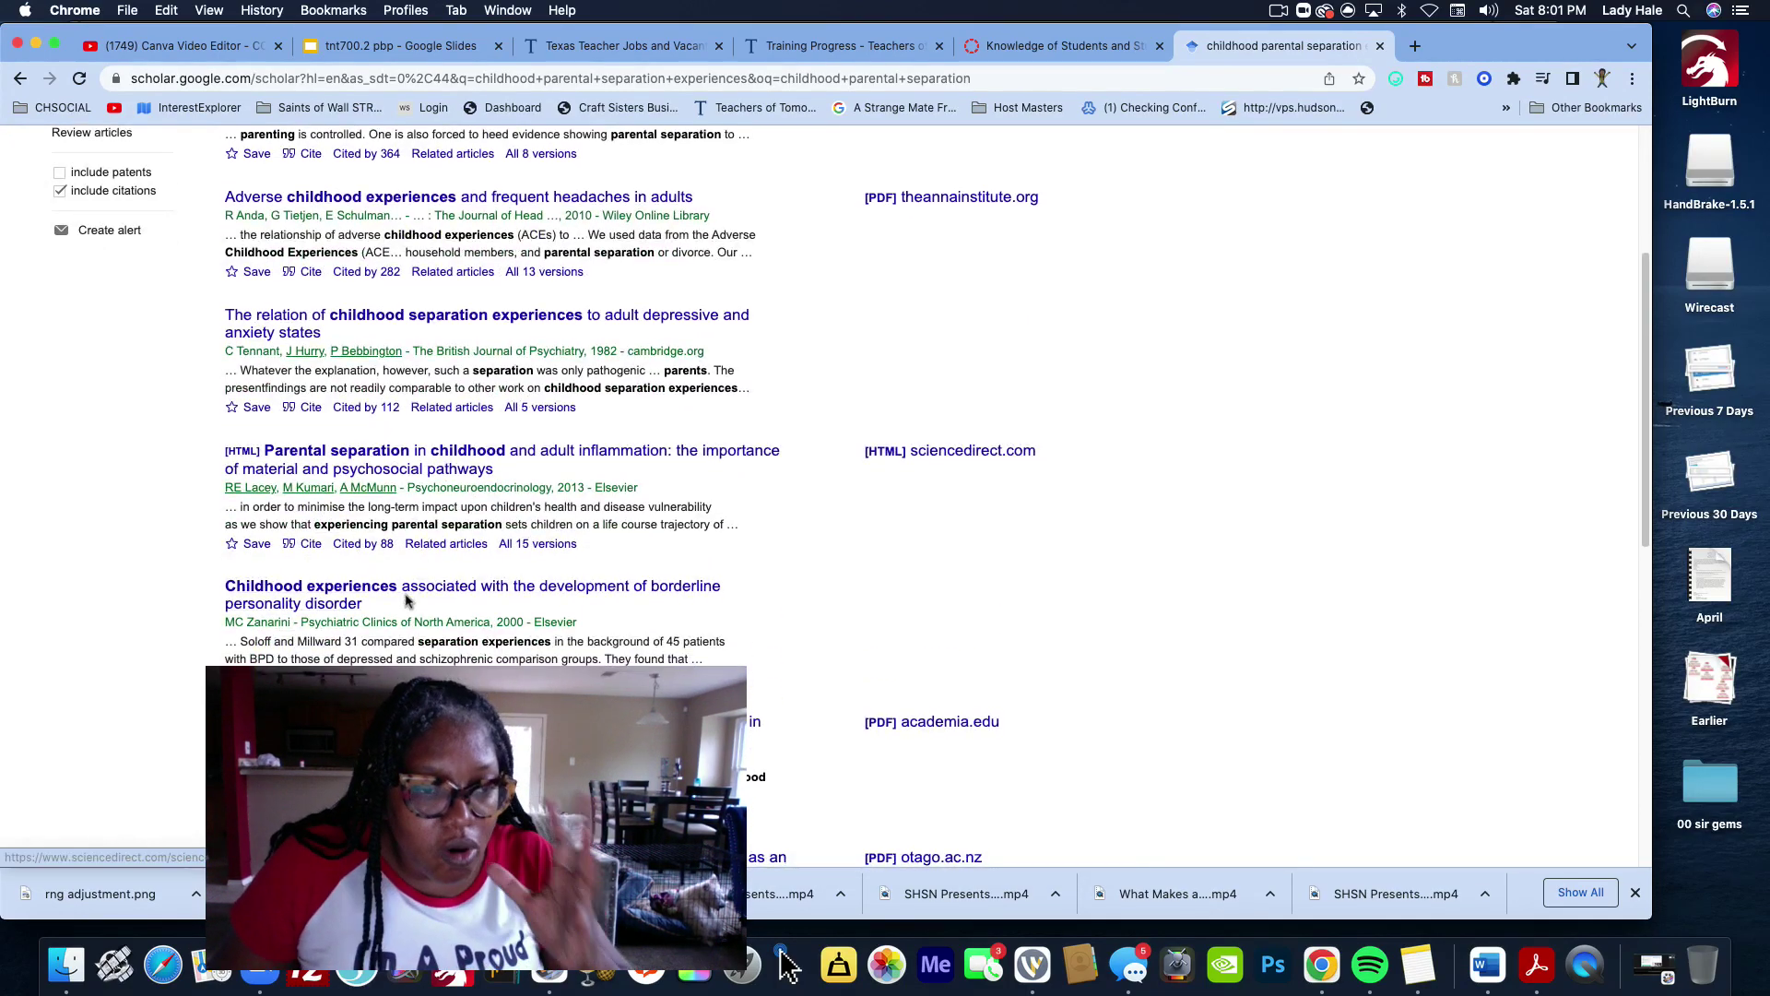
scroll(410, 599, down, 12)
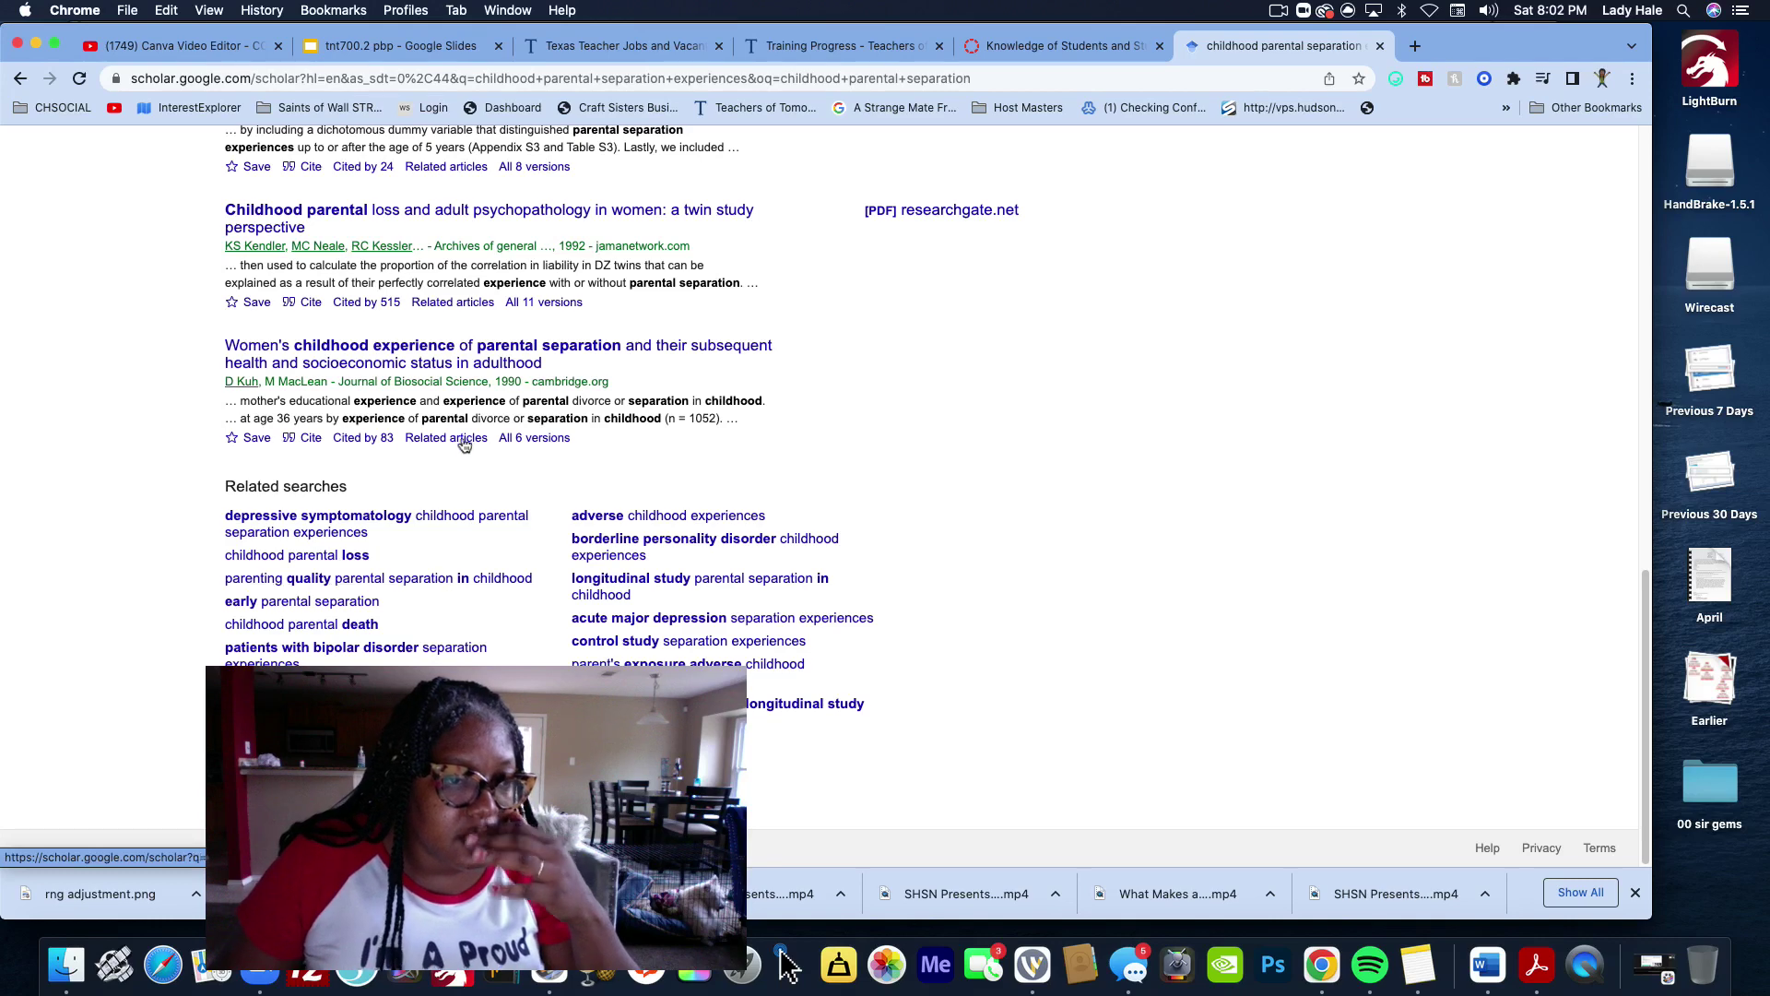
click(403, 515)
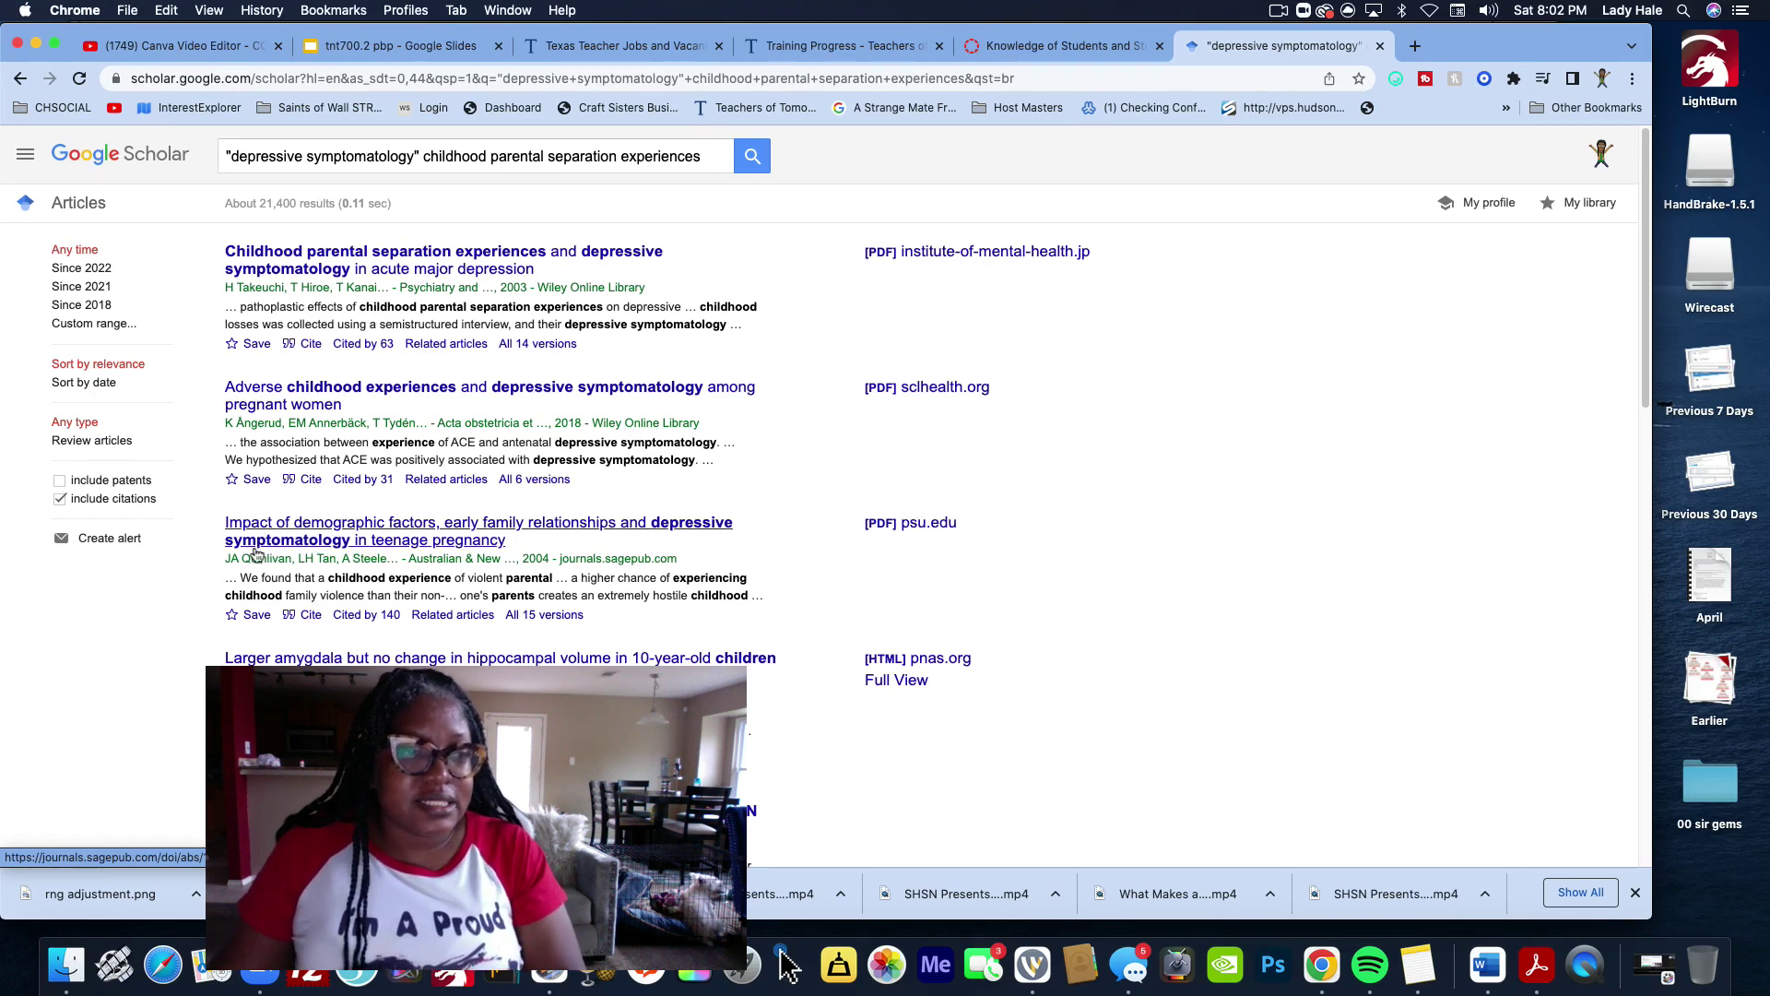
click(326, 525)
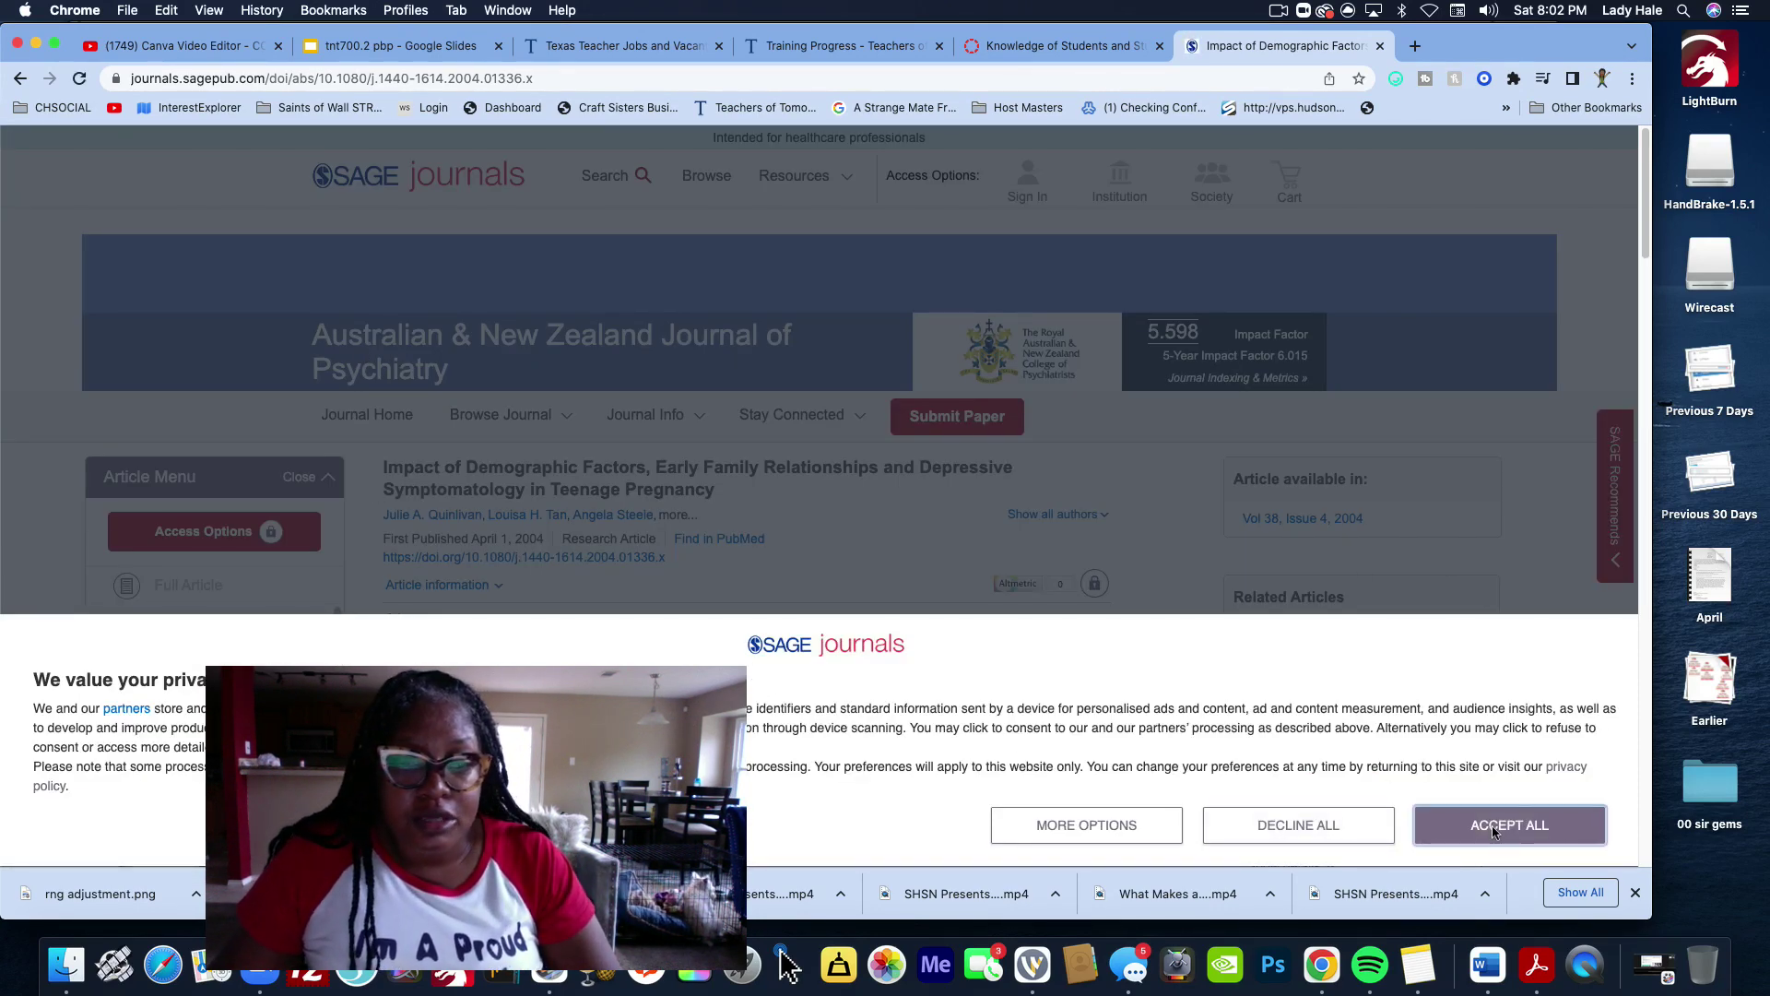
Accept all SAGE cookies, scroll the article and try institutional access to the full text
click(1434, 825)
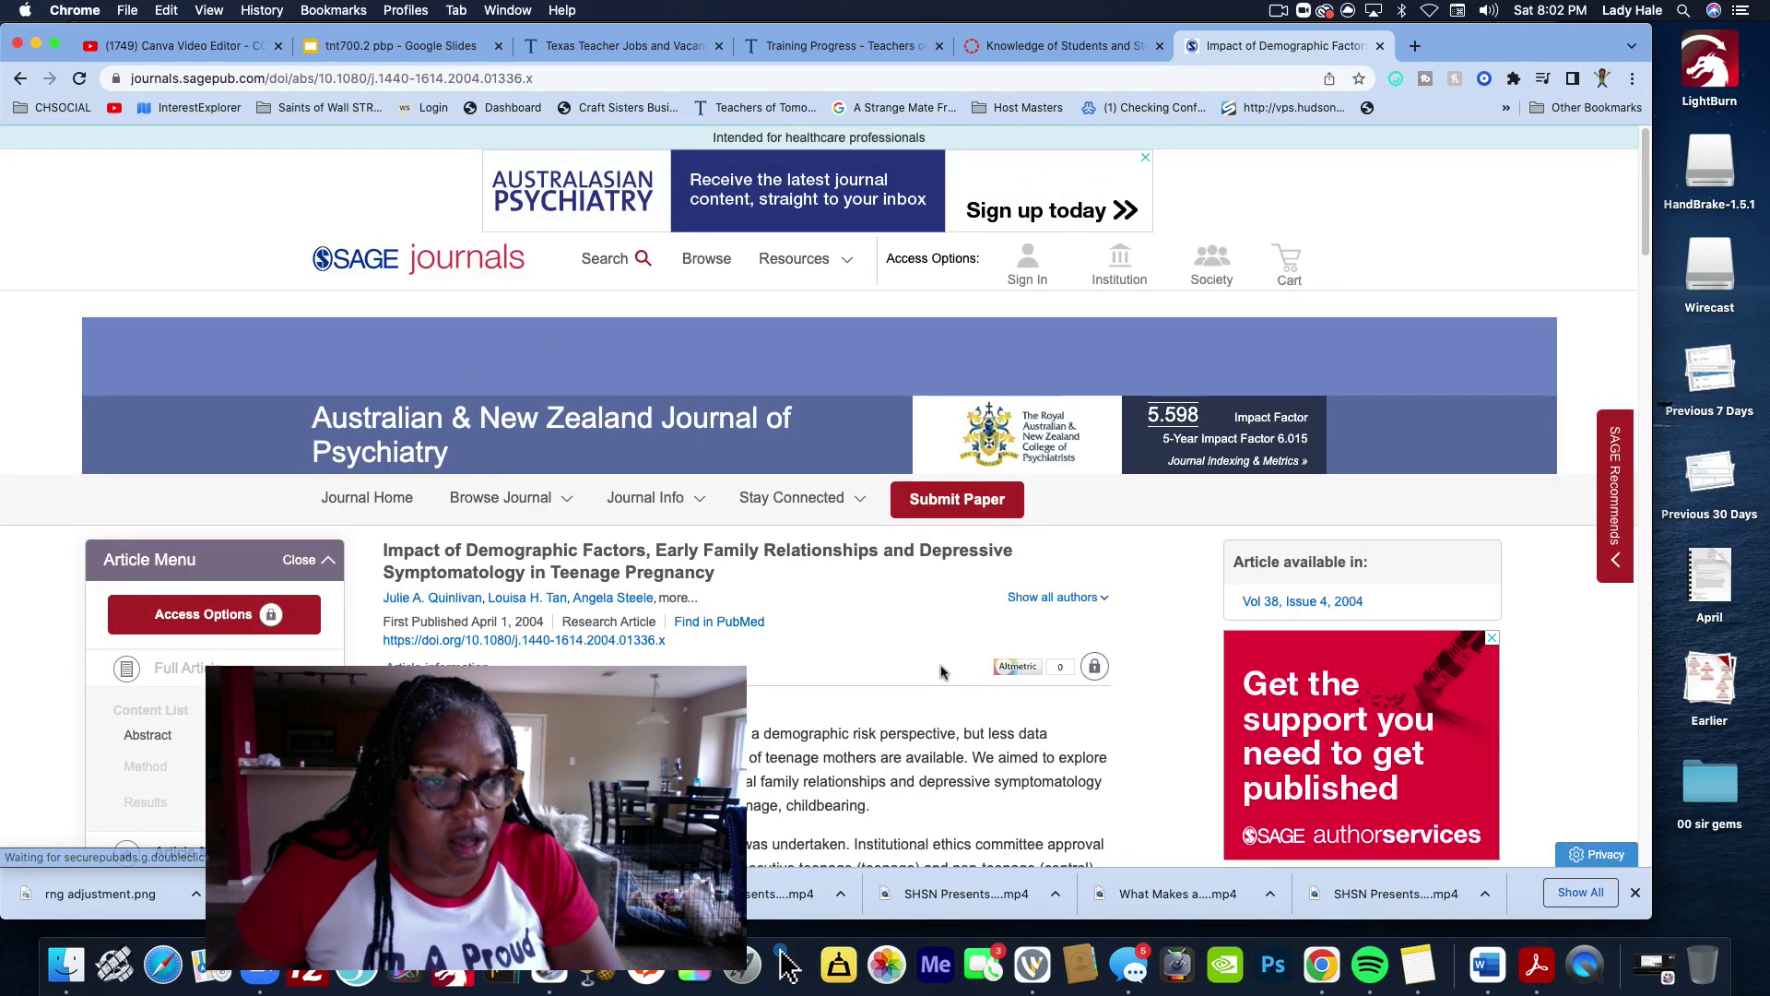
scroll(945, 667, down, 2)
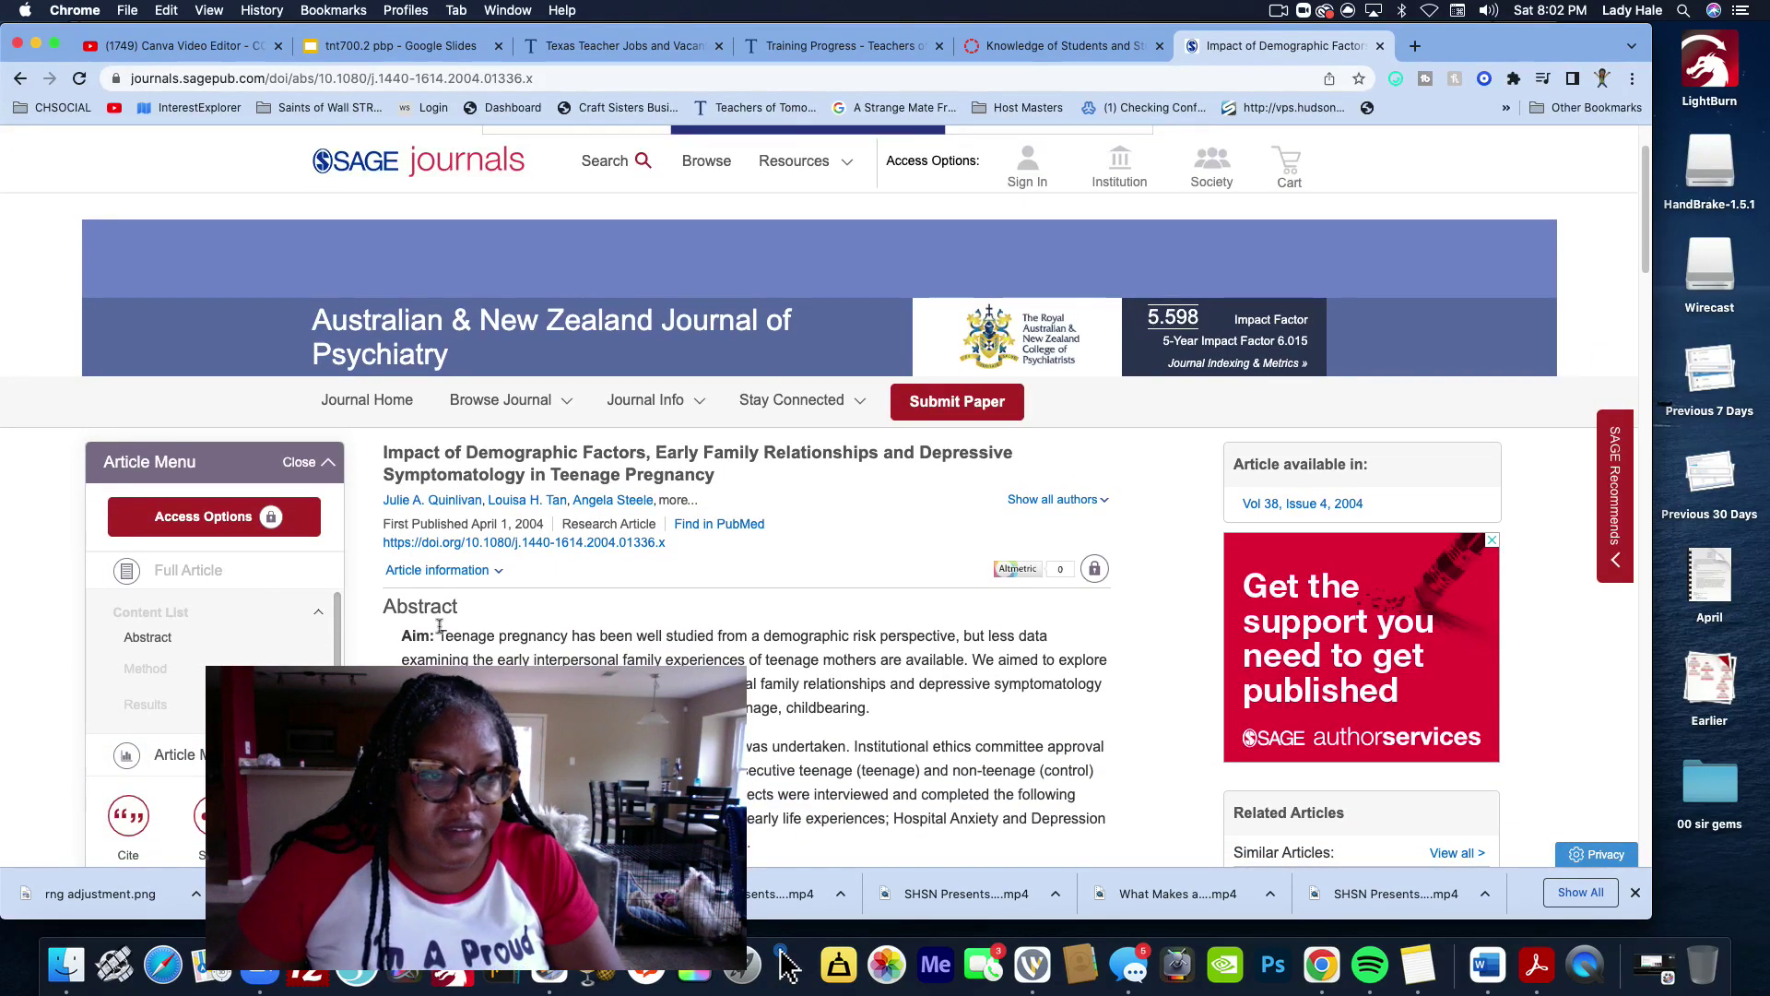
scroll(544, 657, down, 3)
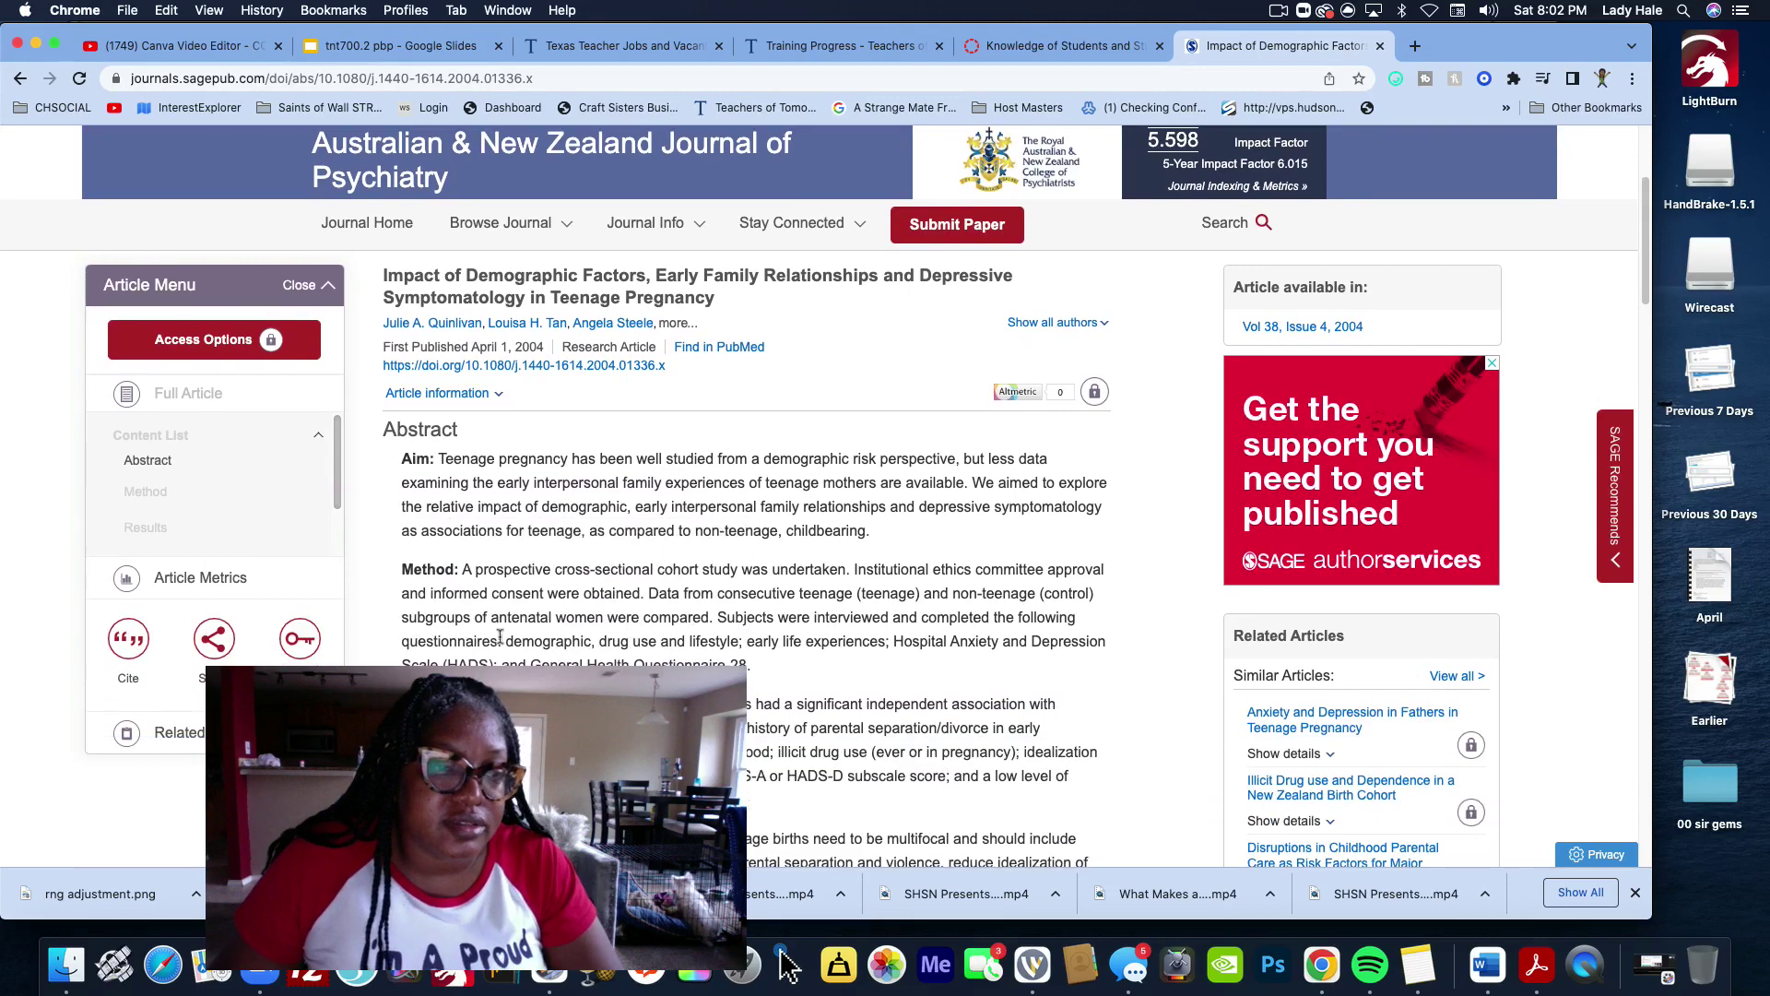
scroll(747, 498, down, 5)
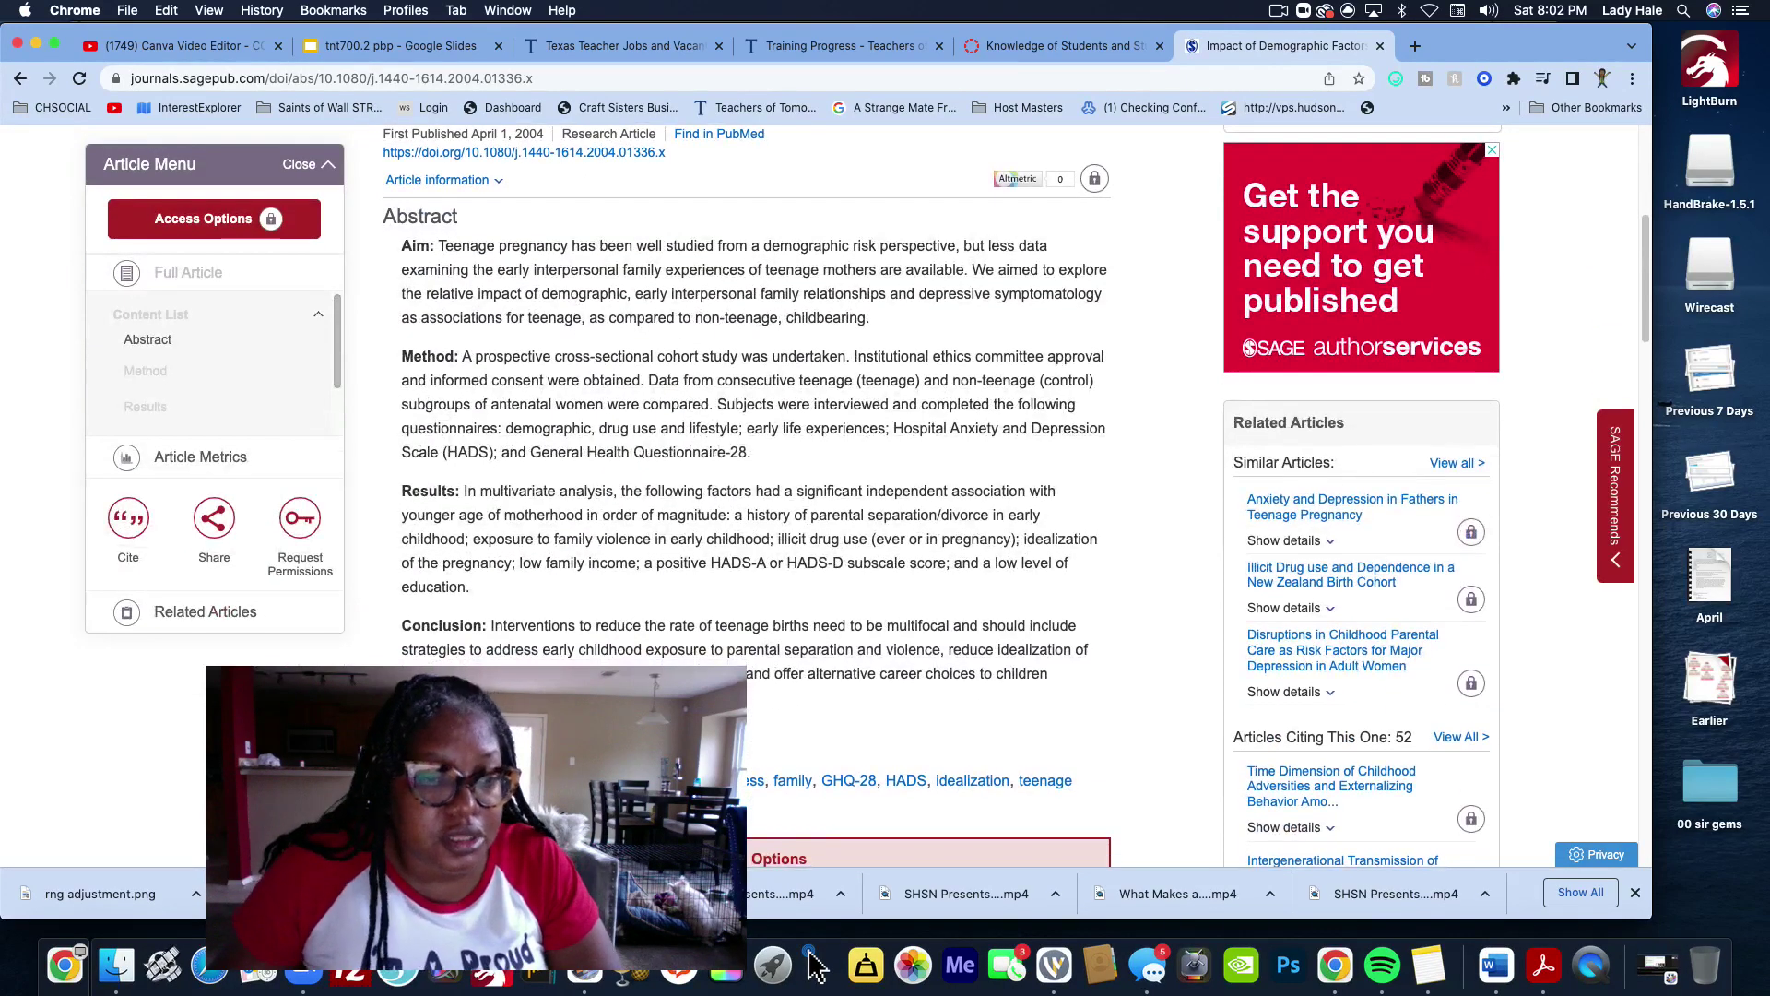
scroll(747, 498, down, 4)
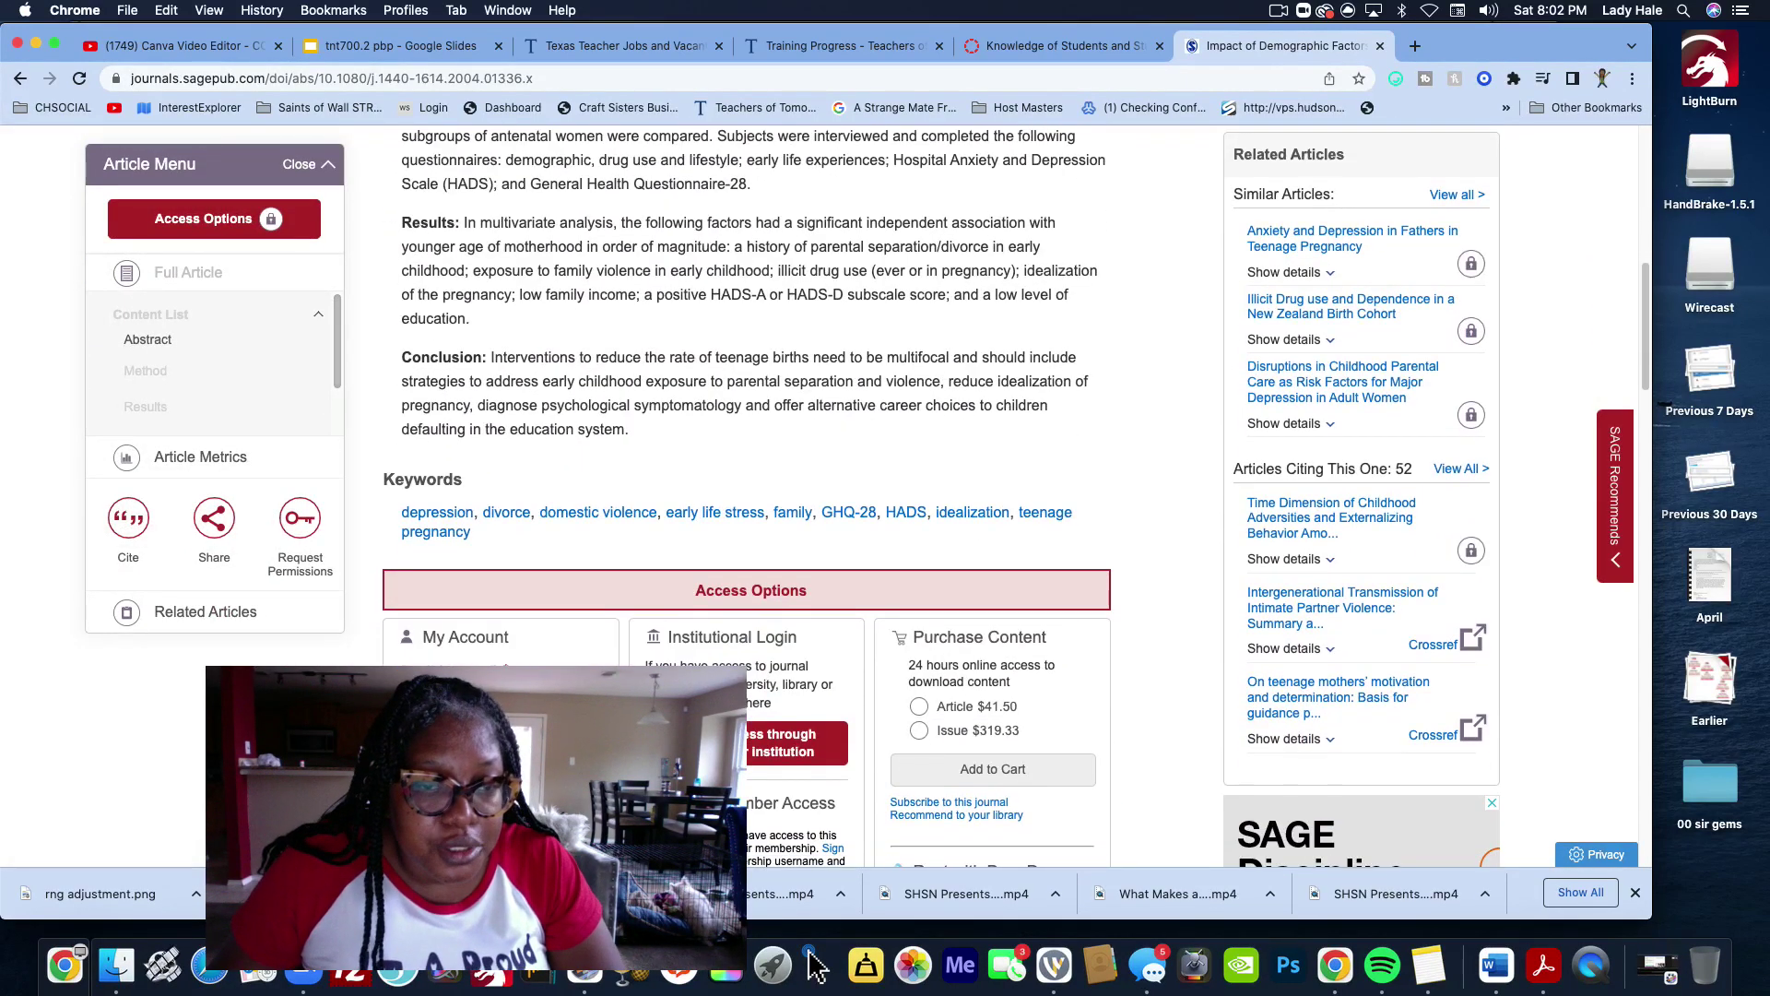
scroll(553, 501, down, 4)
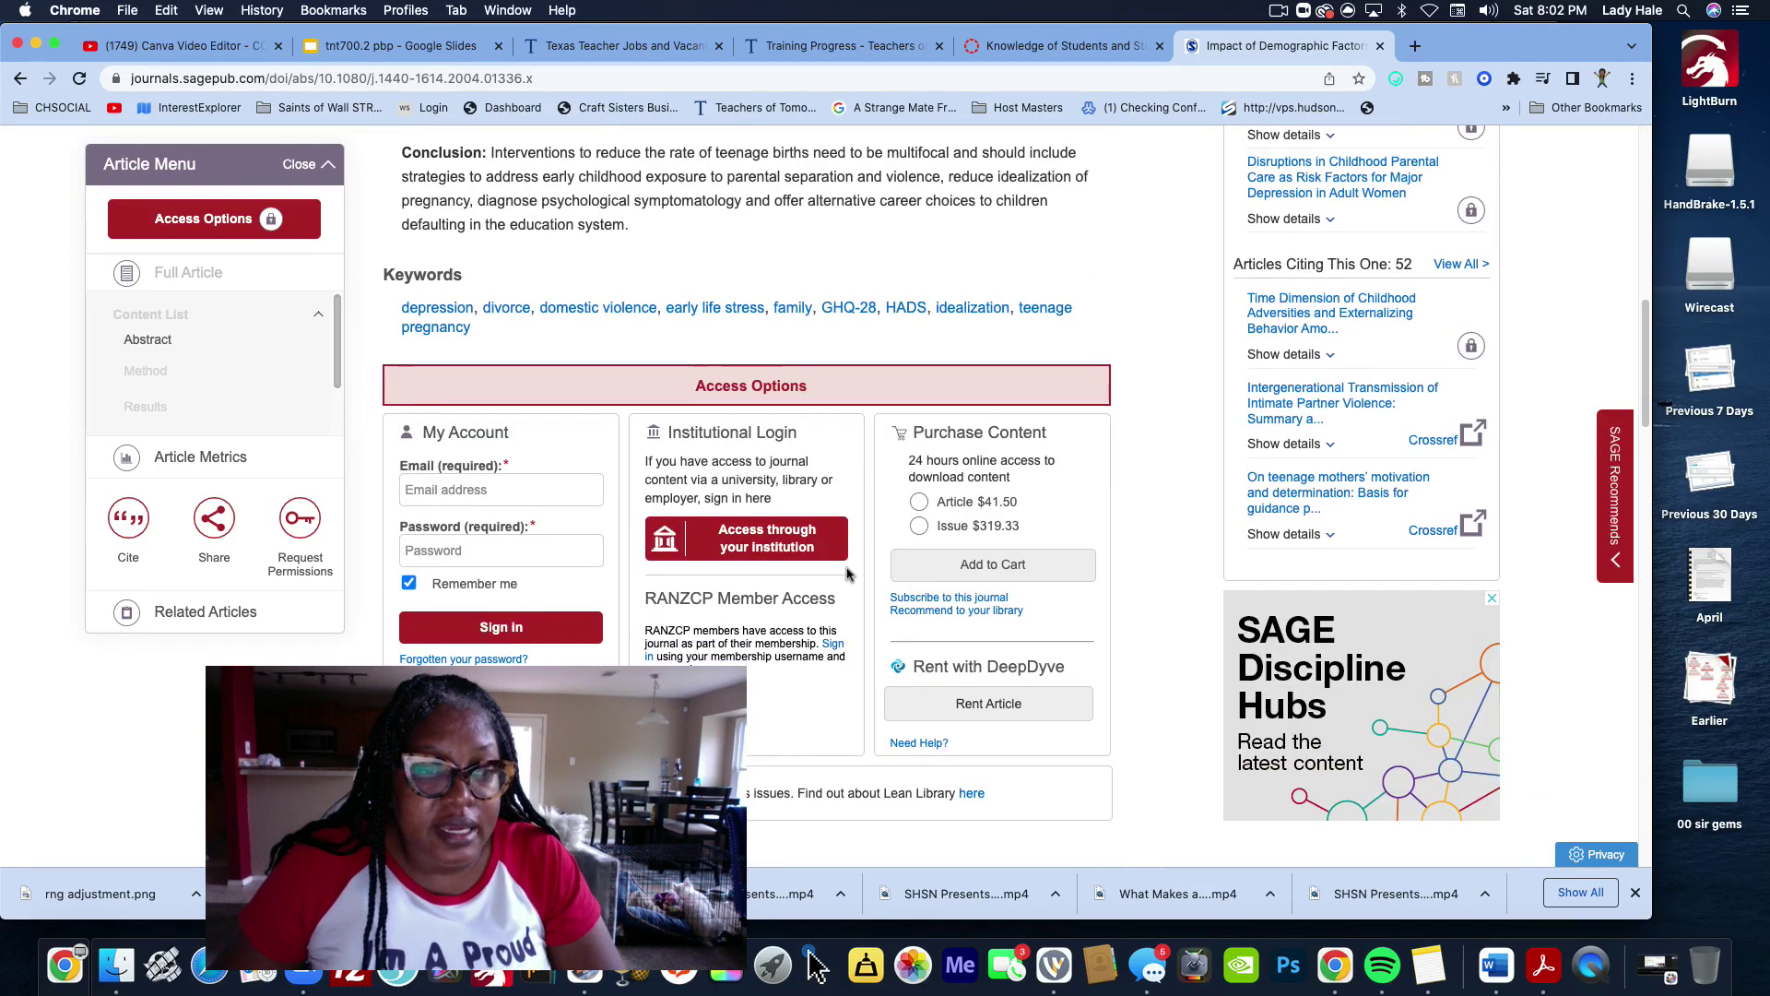
click(768, 551)
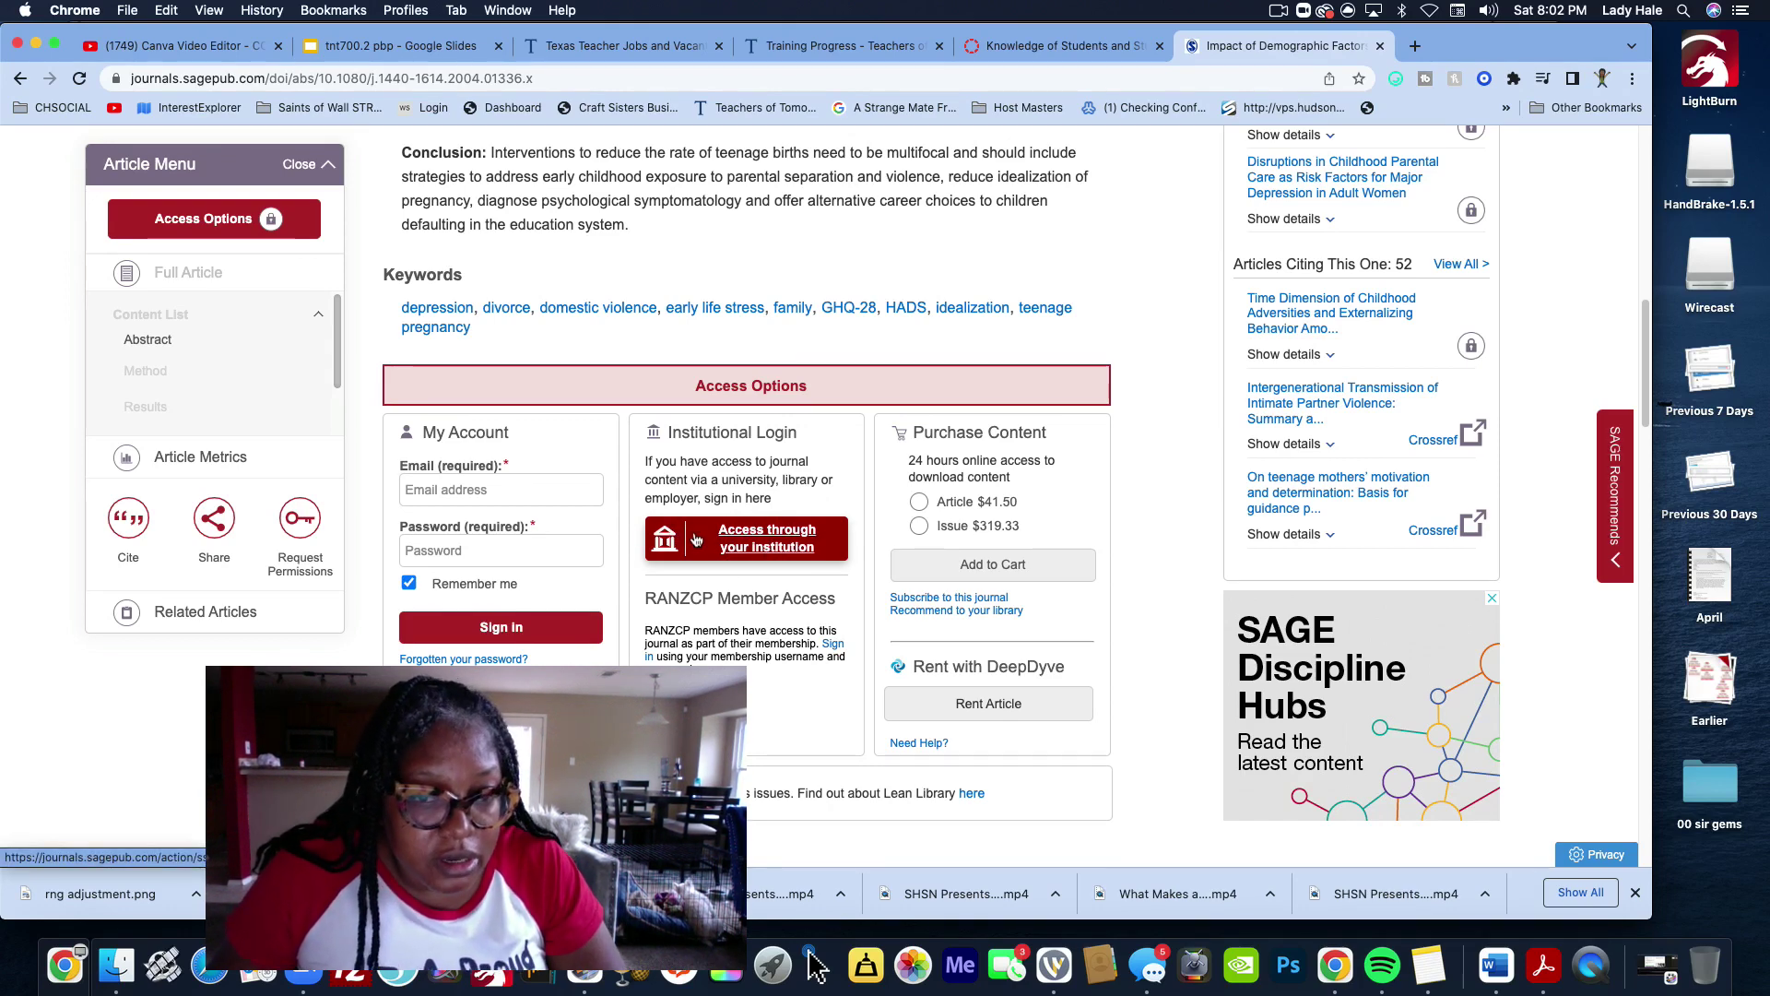
Copy the abstract's Aim paragraph and return to the Google Scholar results
scroll(765, 544, up, 5)
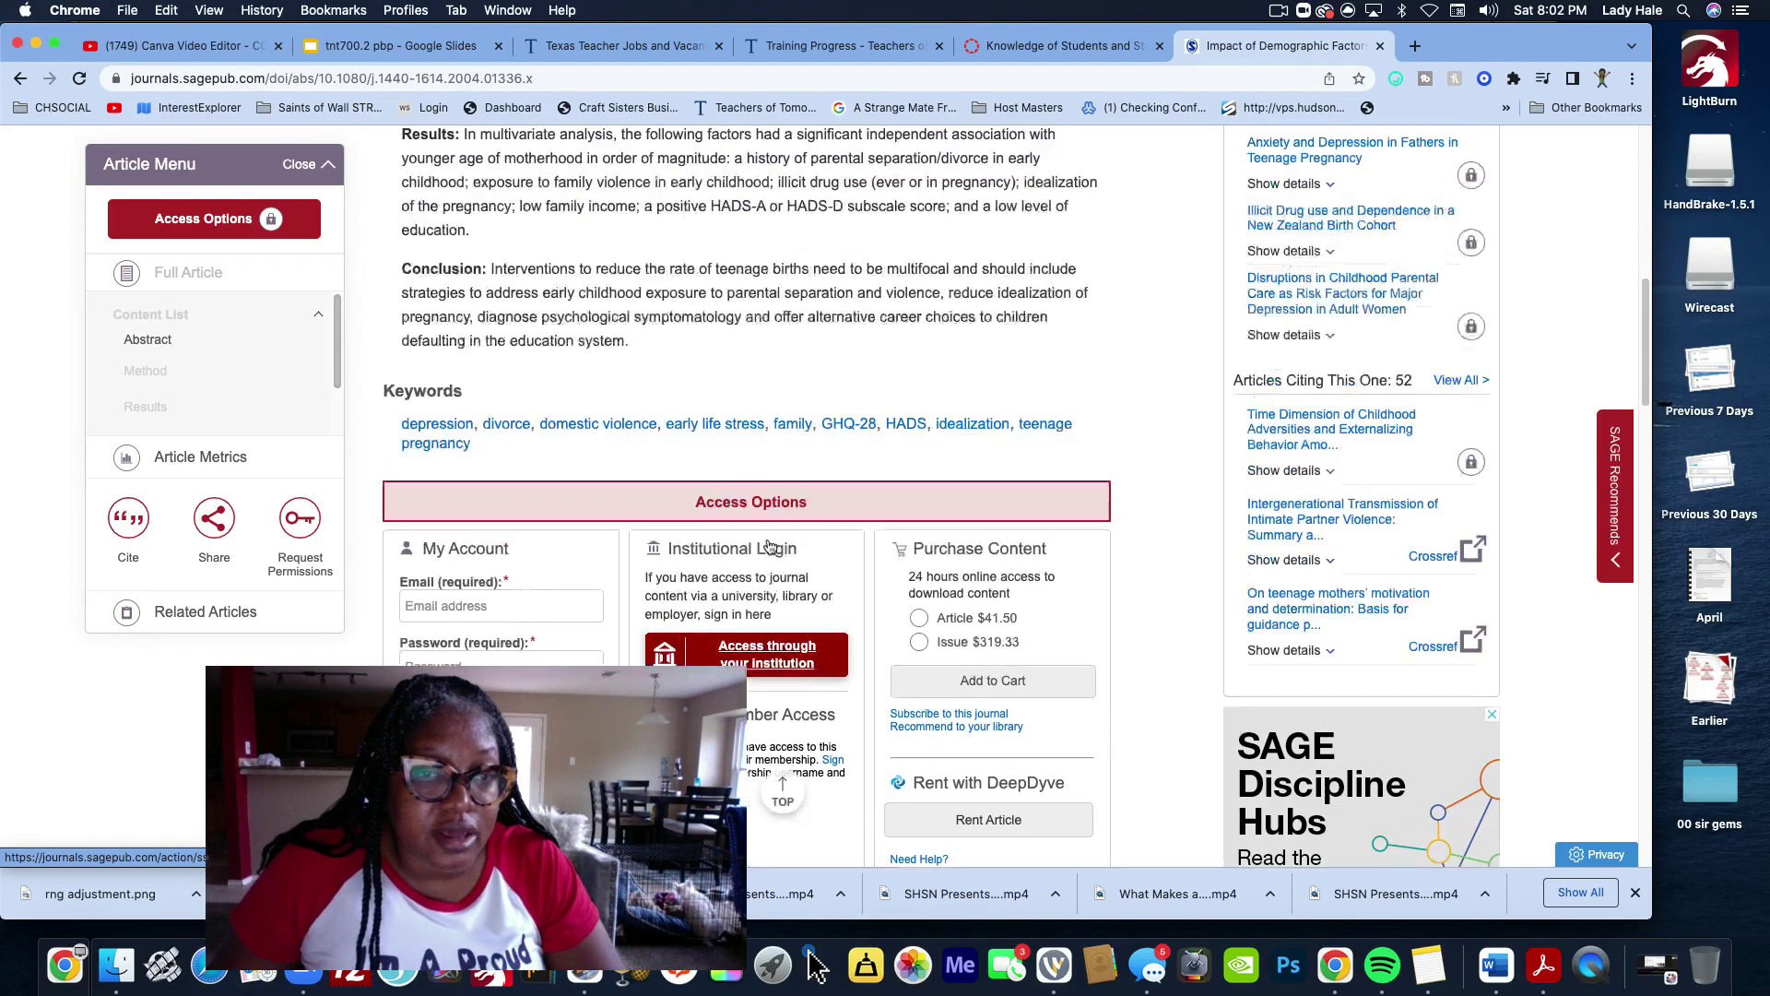
scroll(769, 545, up, 3)
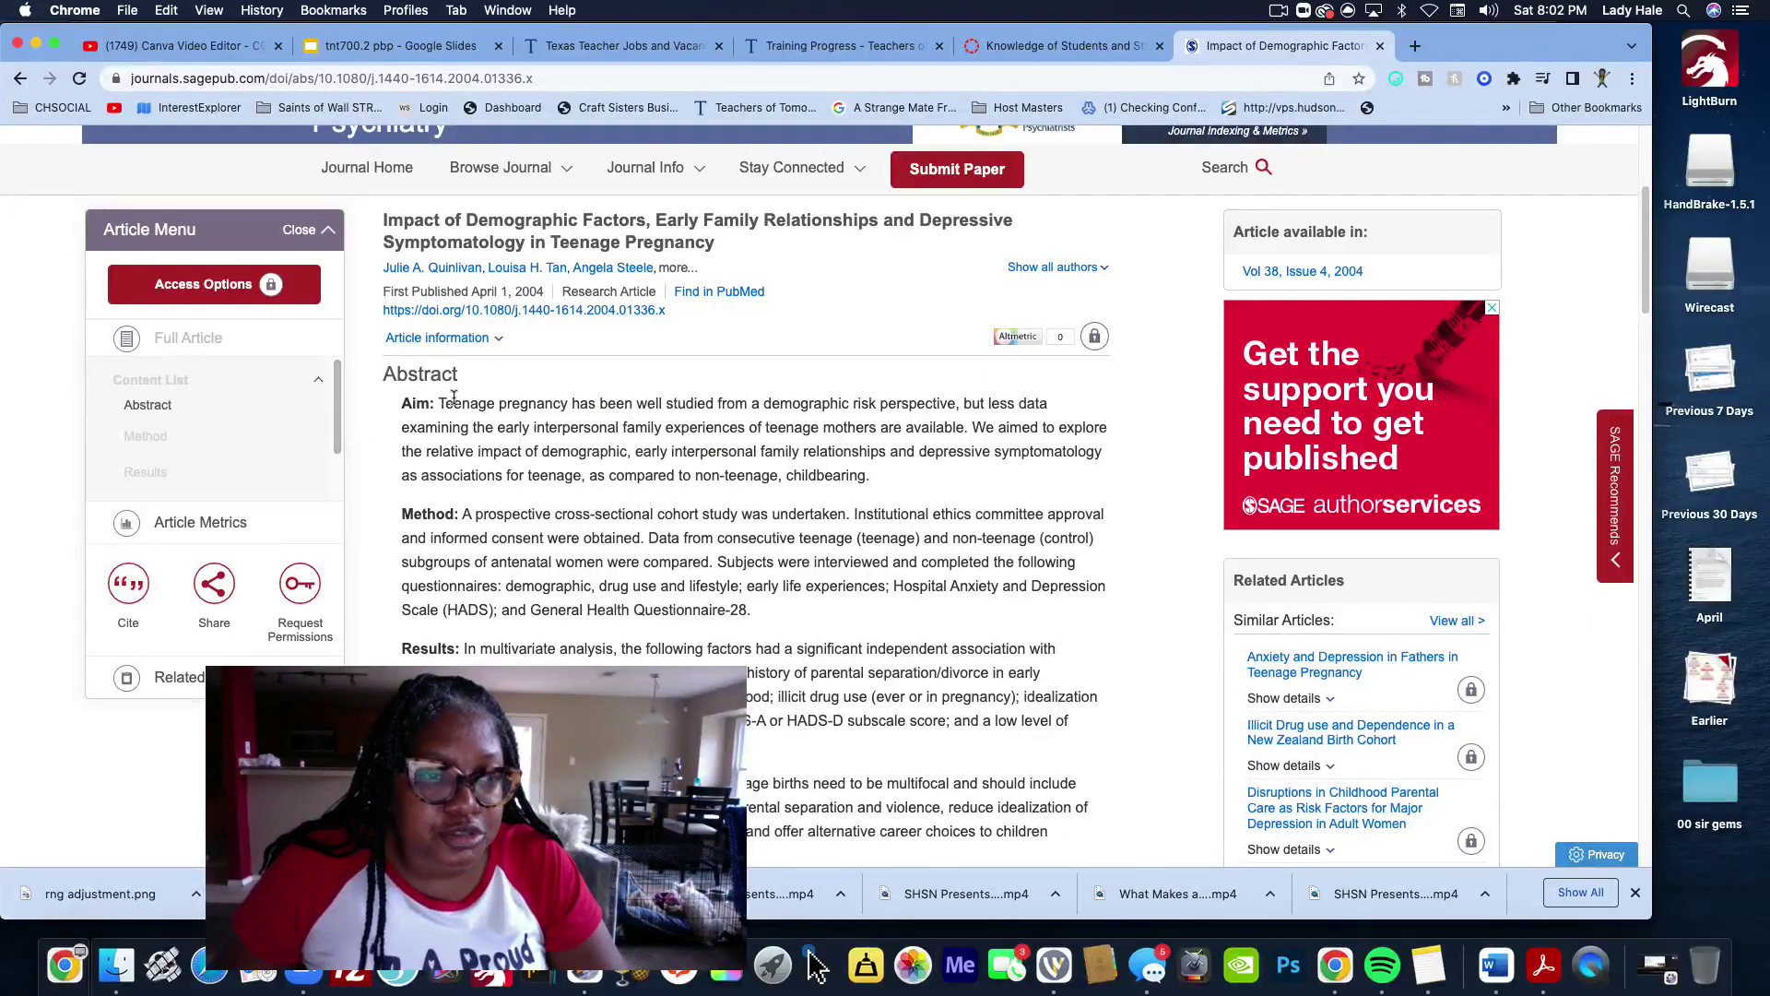
drag(439, 403, 855, 490)
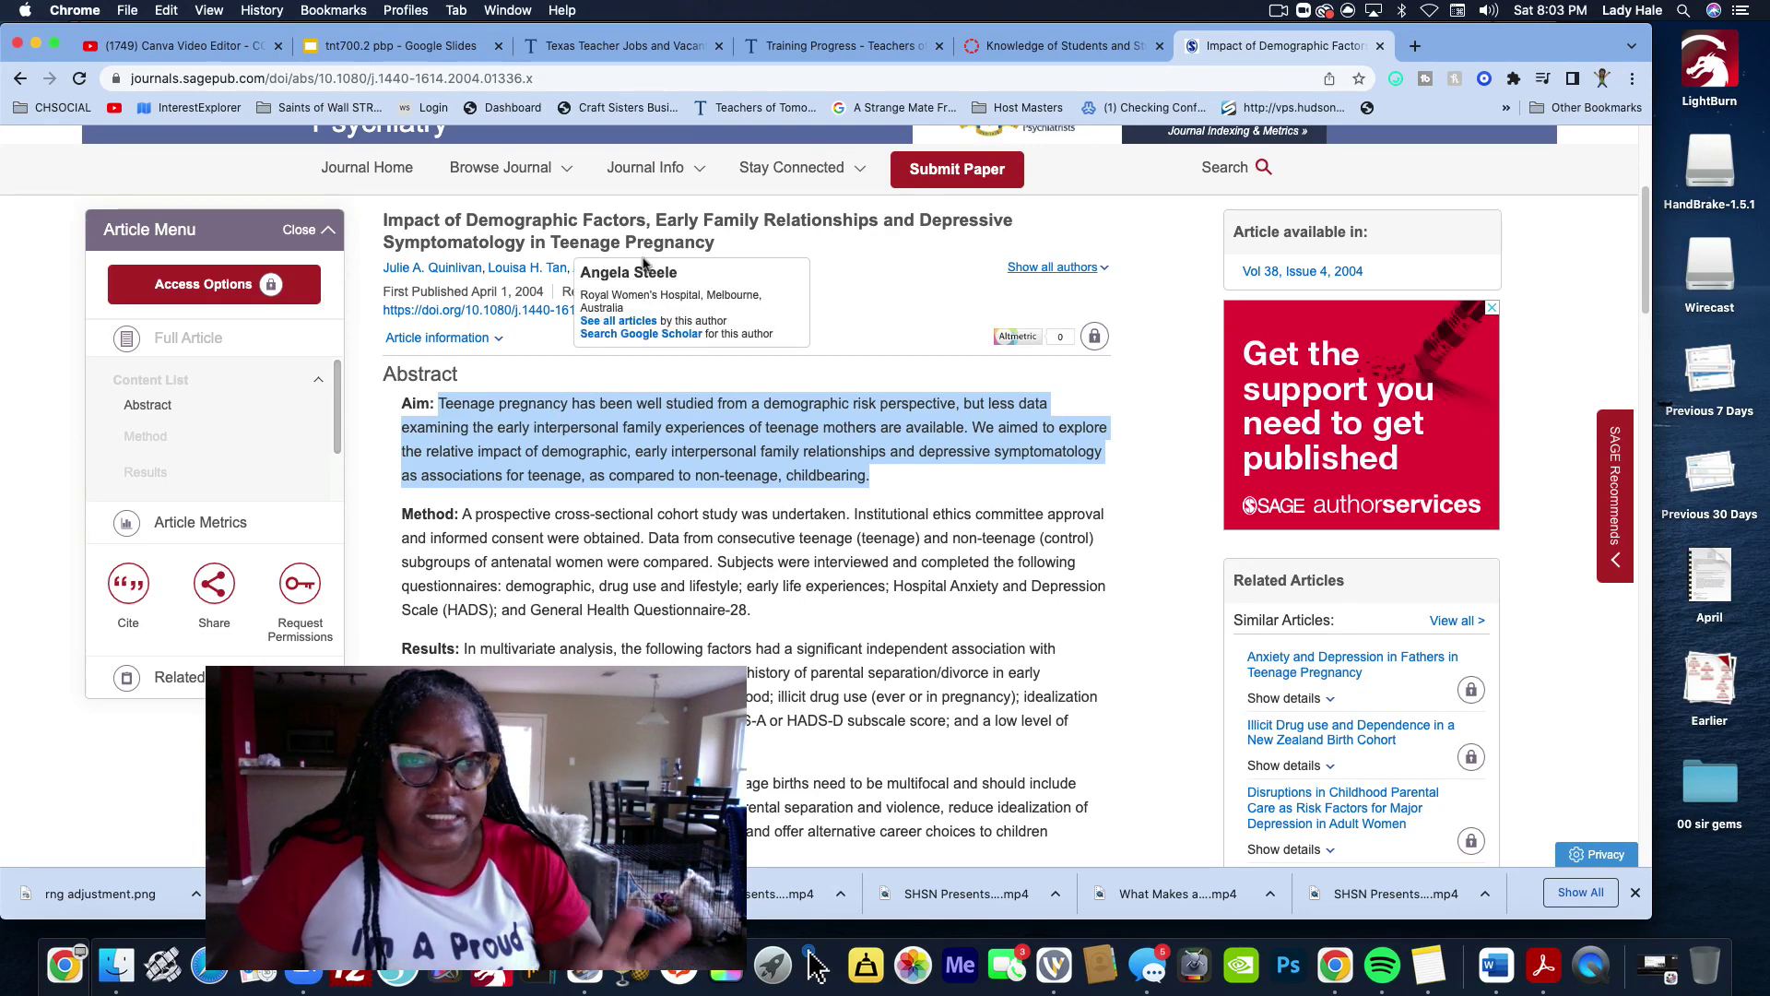
right_click(555, 415)
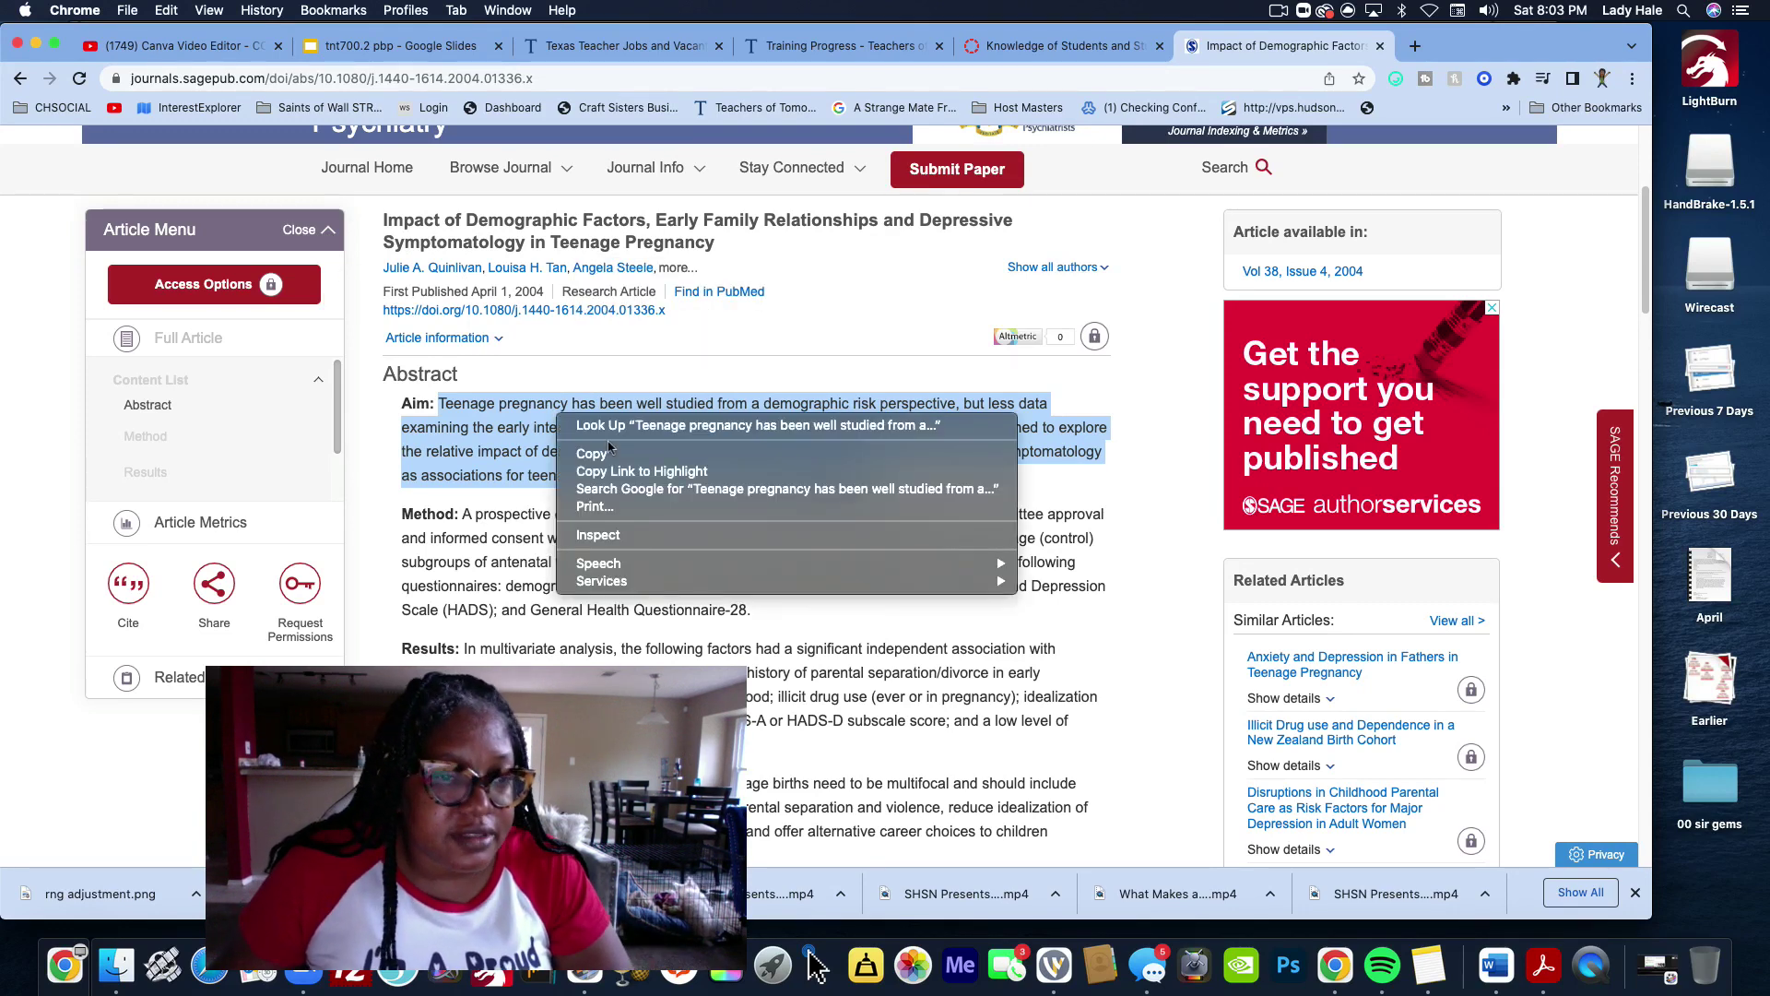
click(590, 451)
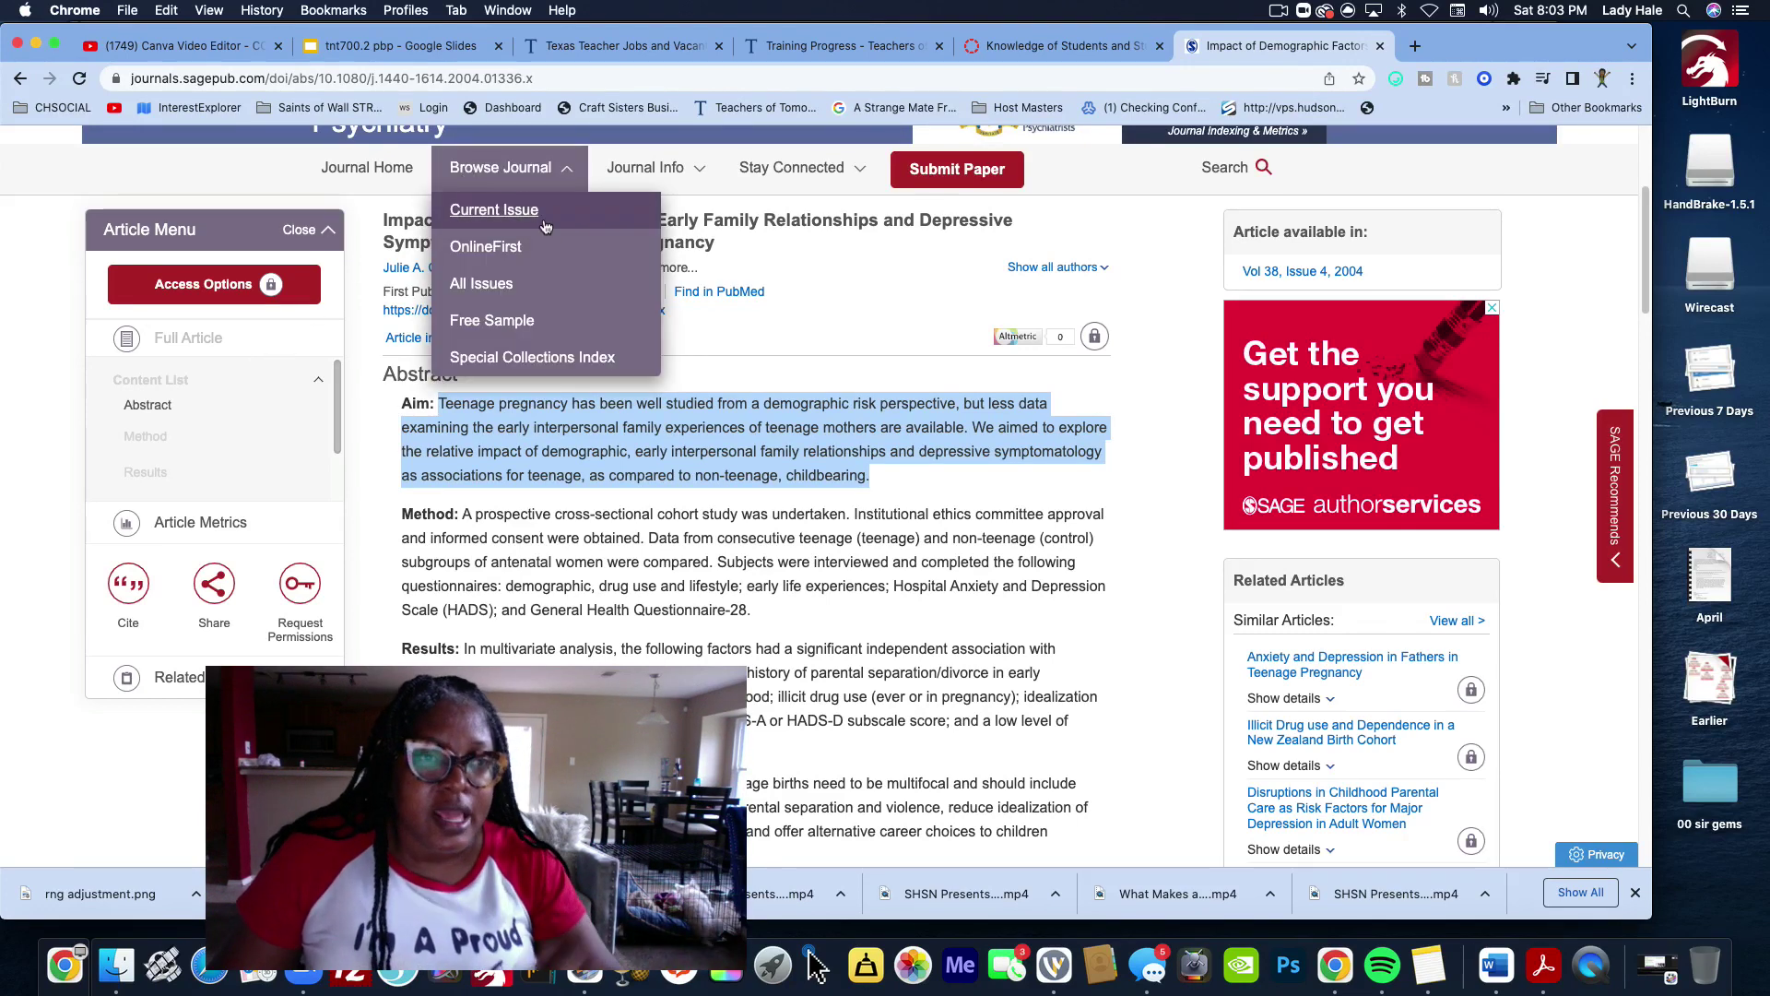
click(20, 79)
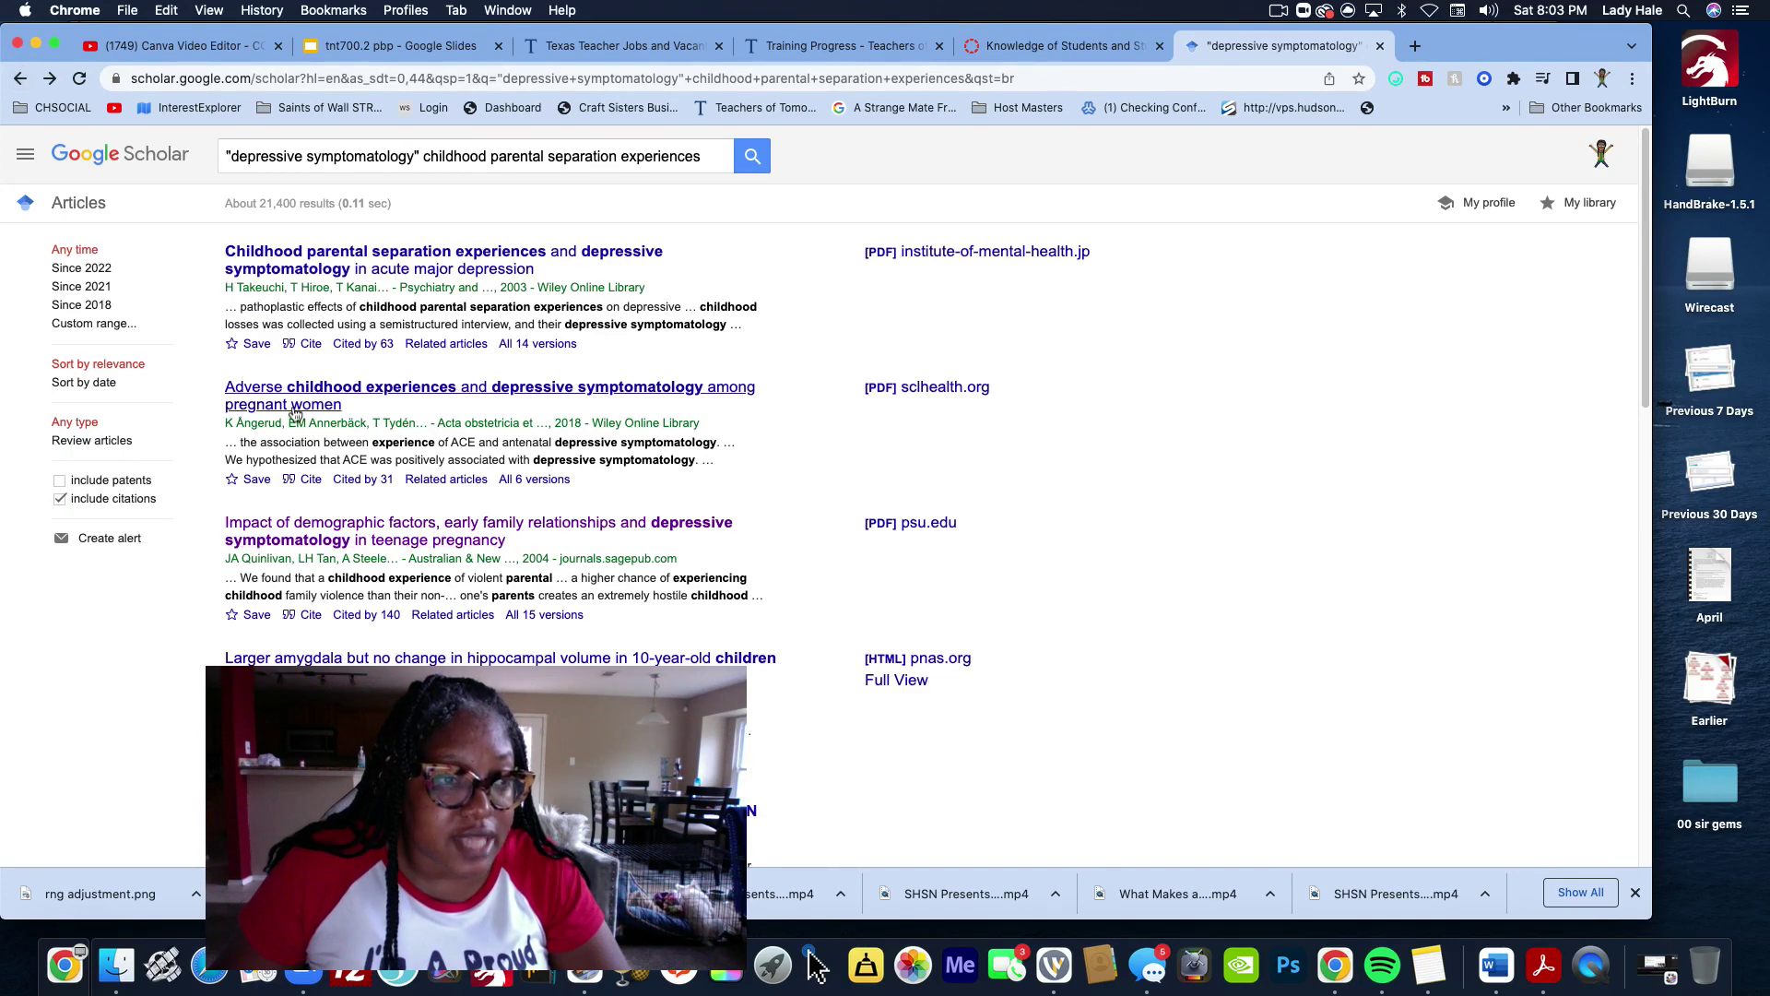
Copy the teenage-pregnancy article's APA citation from Scholar's Cite dialog, then return to the Slides deck
click(309, 615)
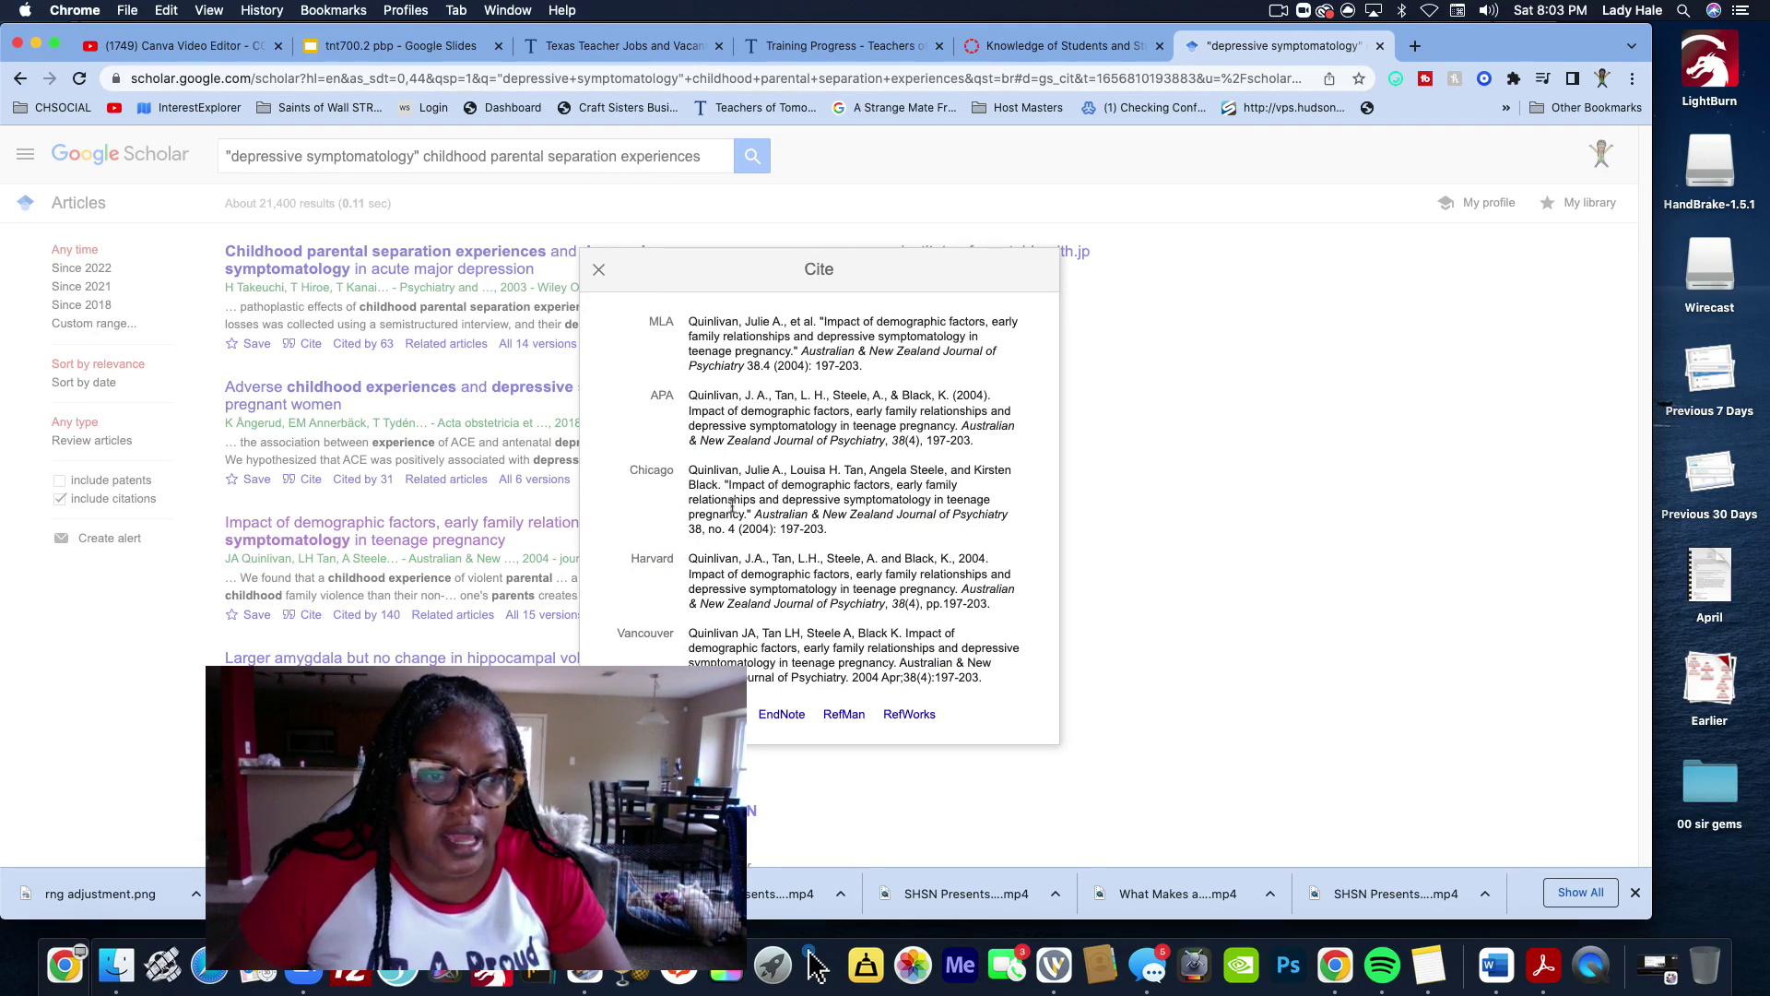
drag(690, 325, 931, 366)
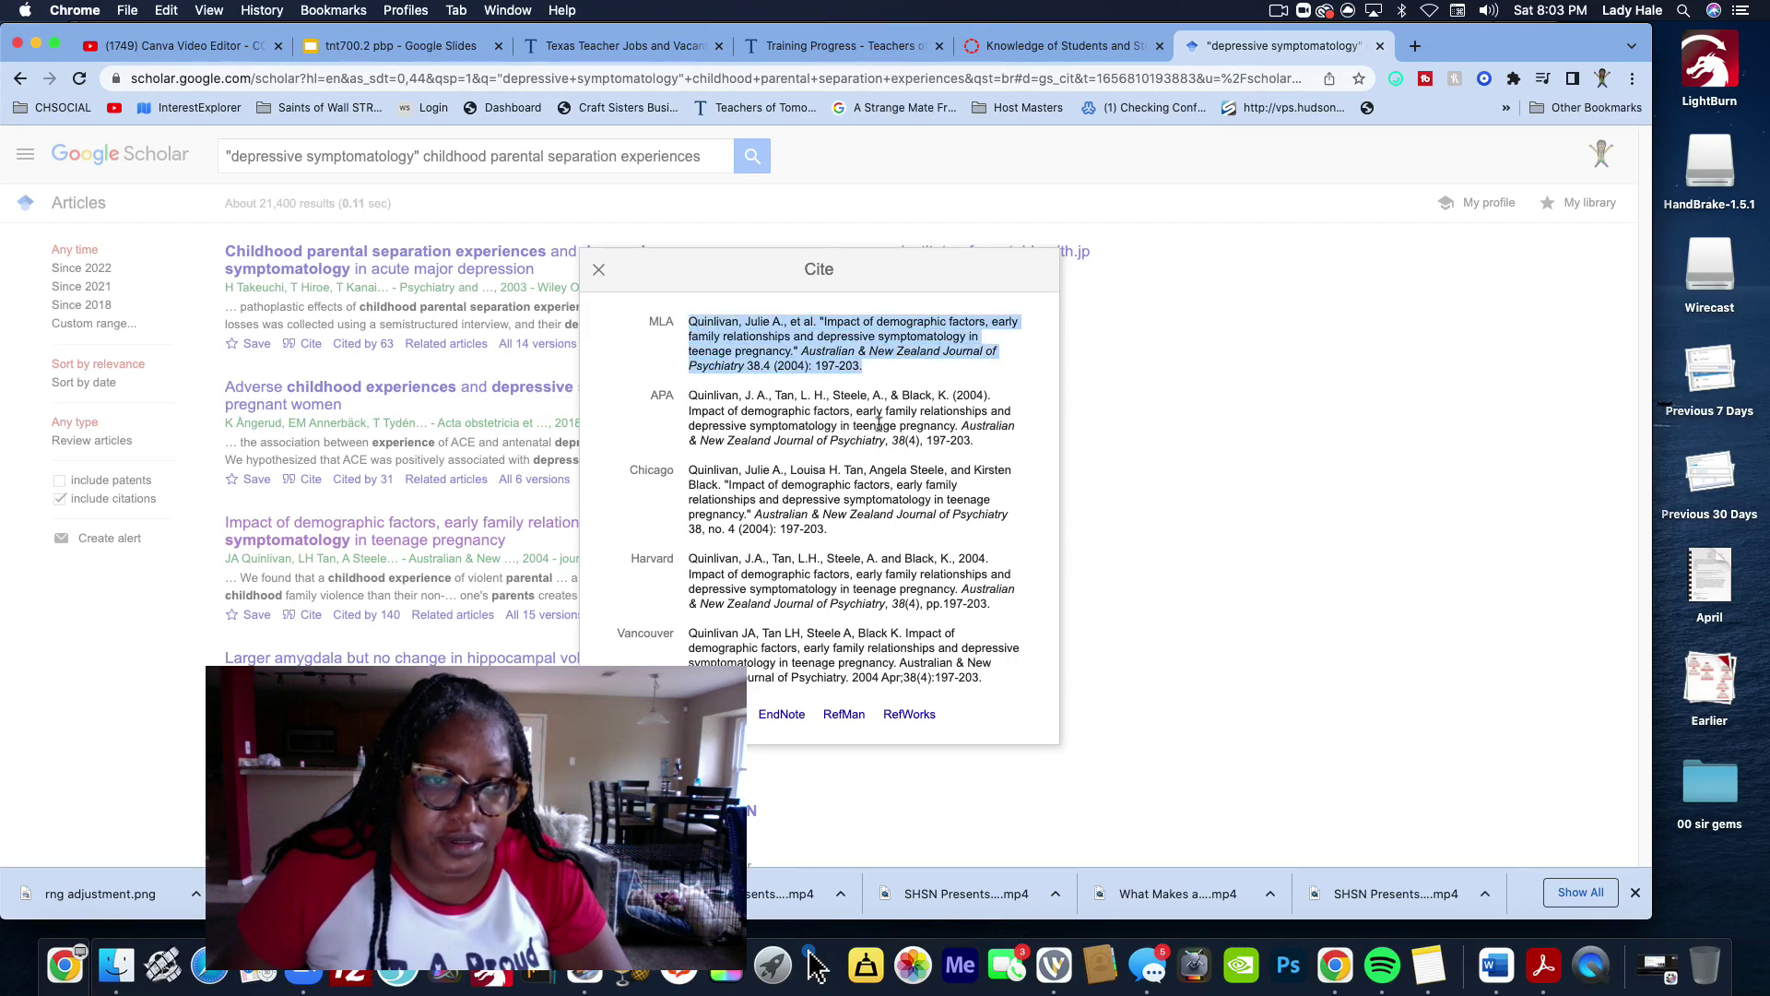
triple_click(998, 444)
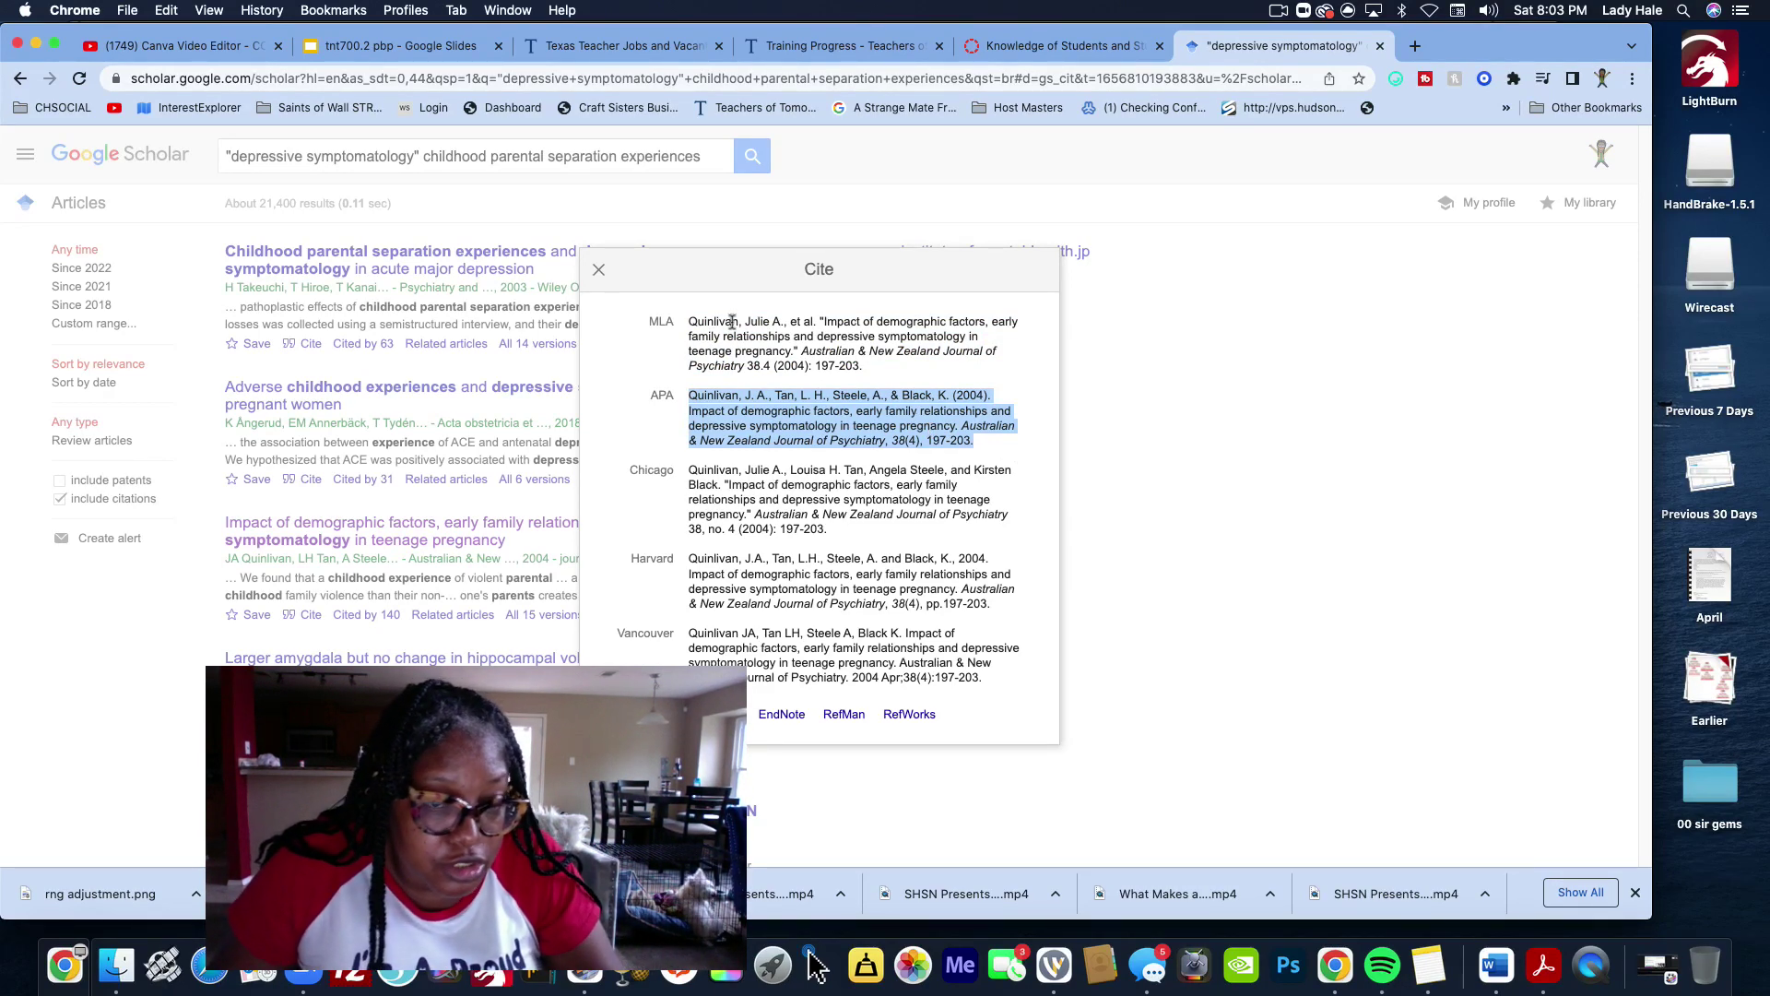
right_click(718, 421)
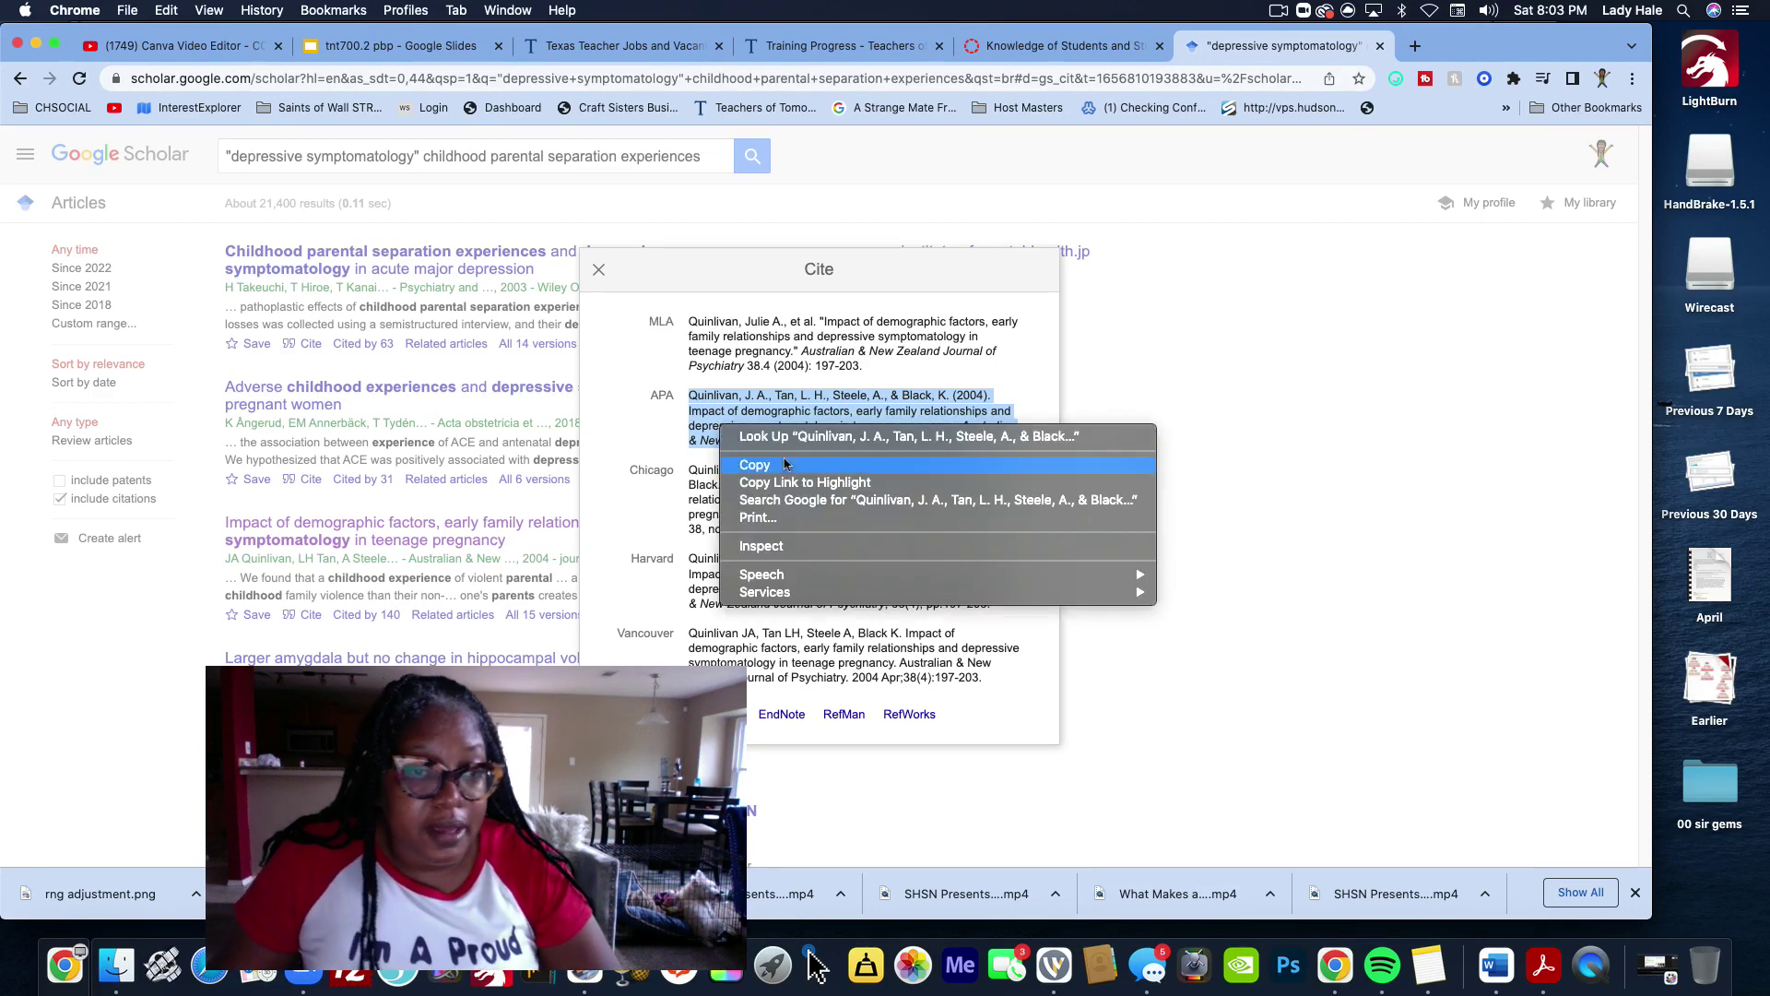
click(737, 464)
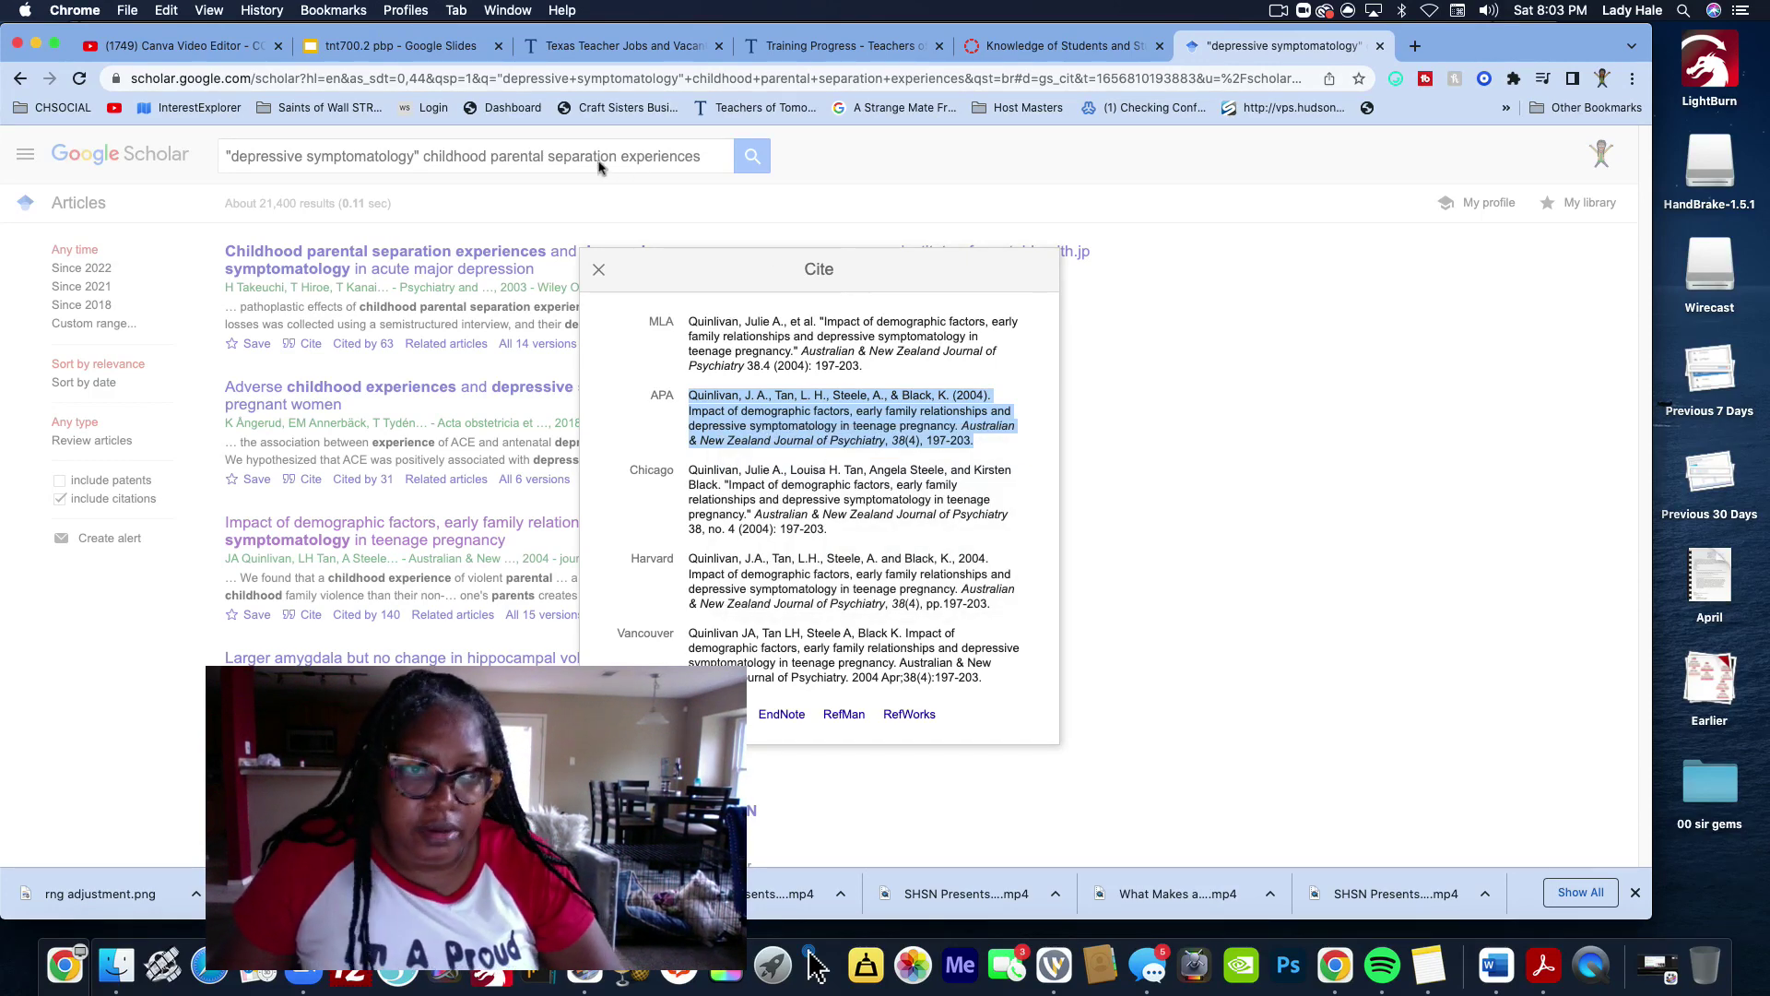
click(411, 46)
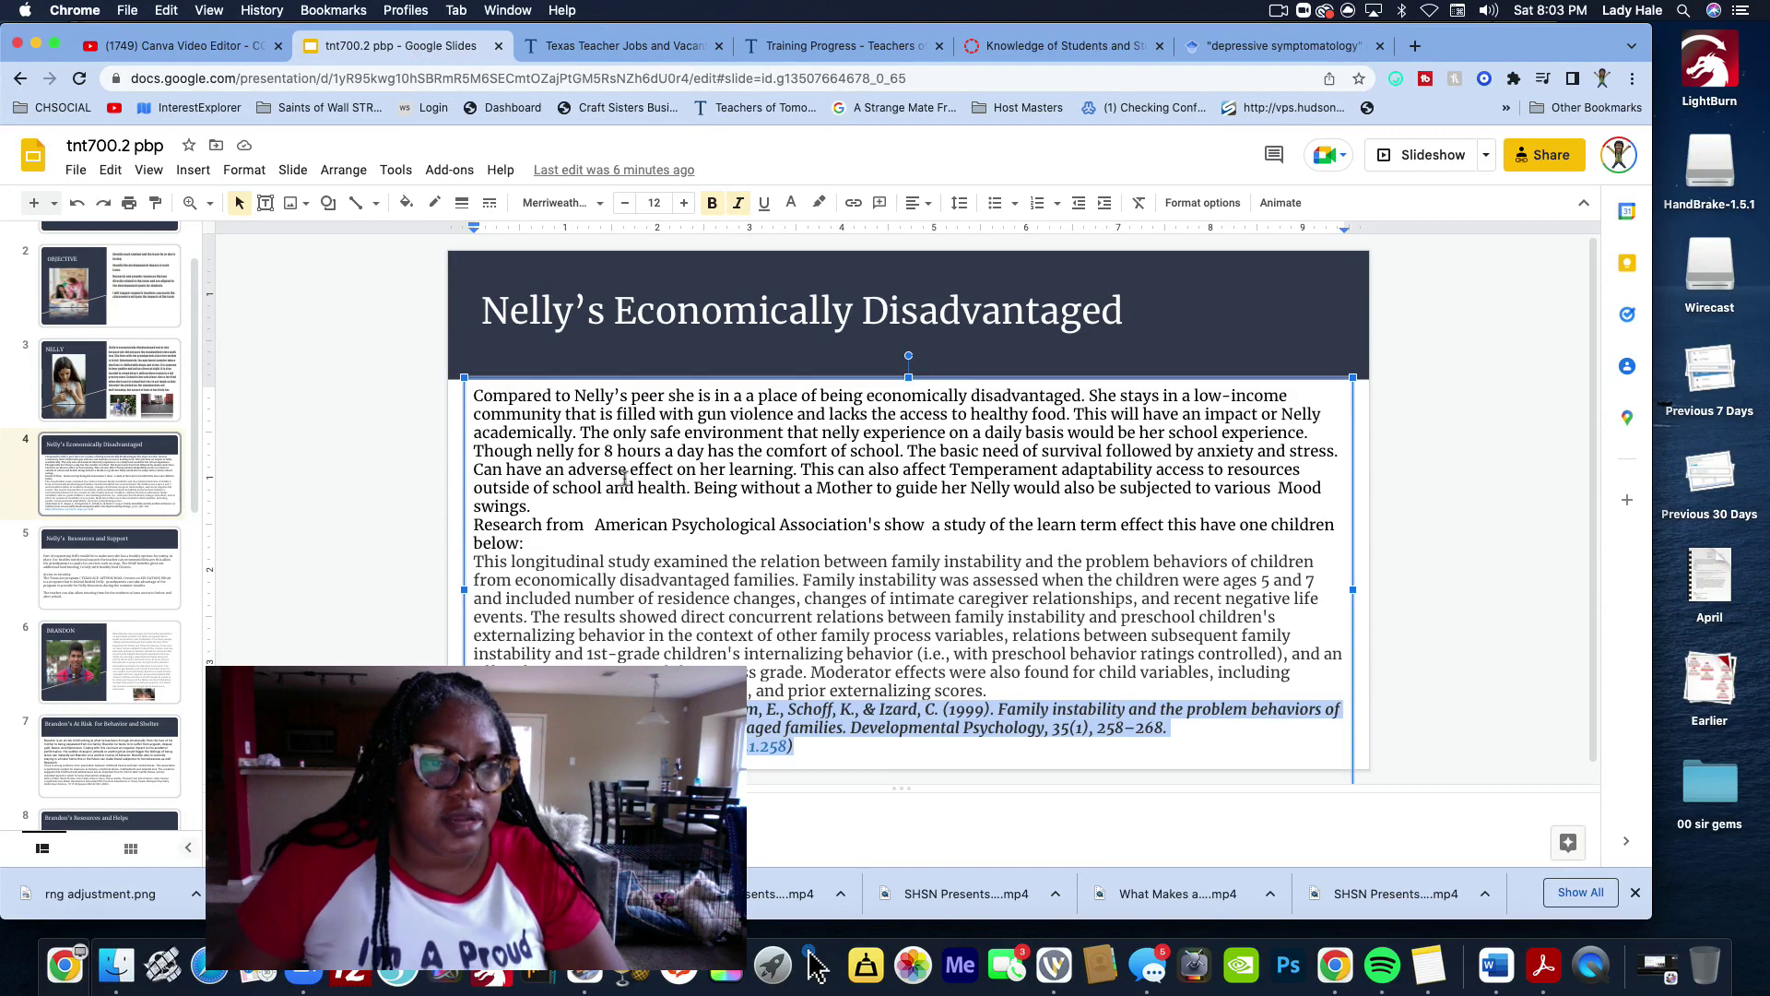
Review slide 4's paragraphs and citation, then move to slide 5, Nelly's Resources and Support
drag(587, 506, 488, 414)
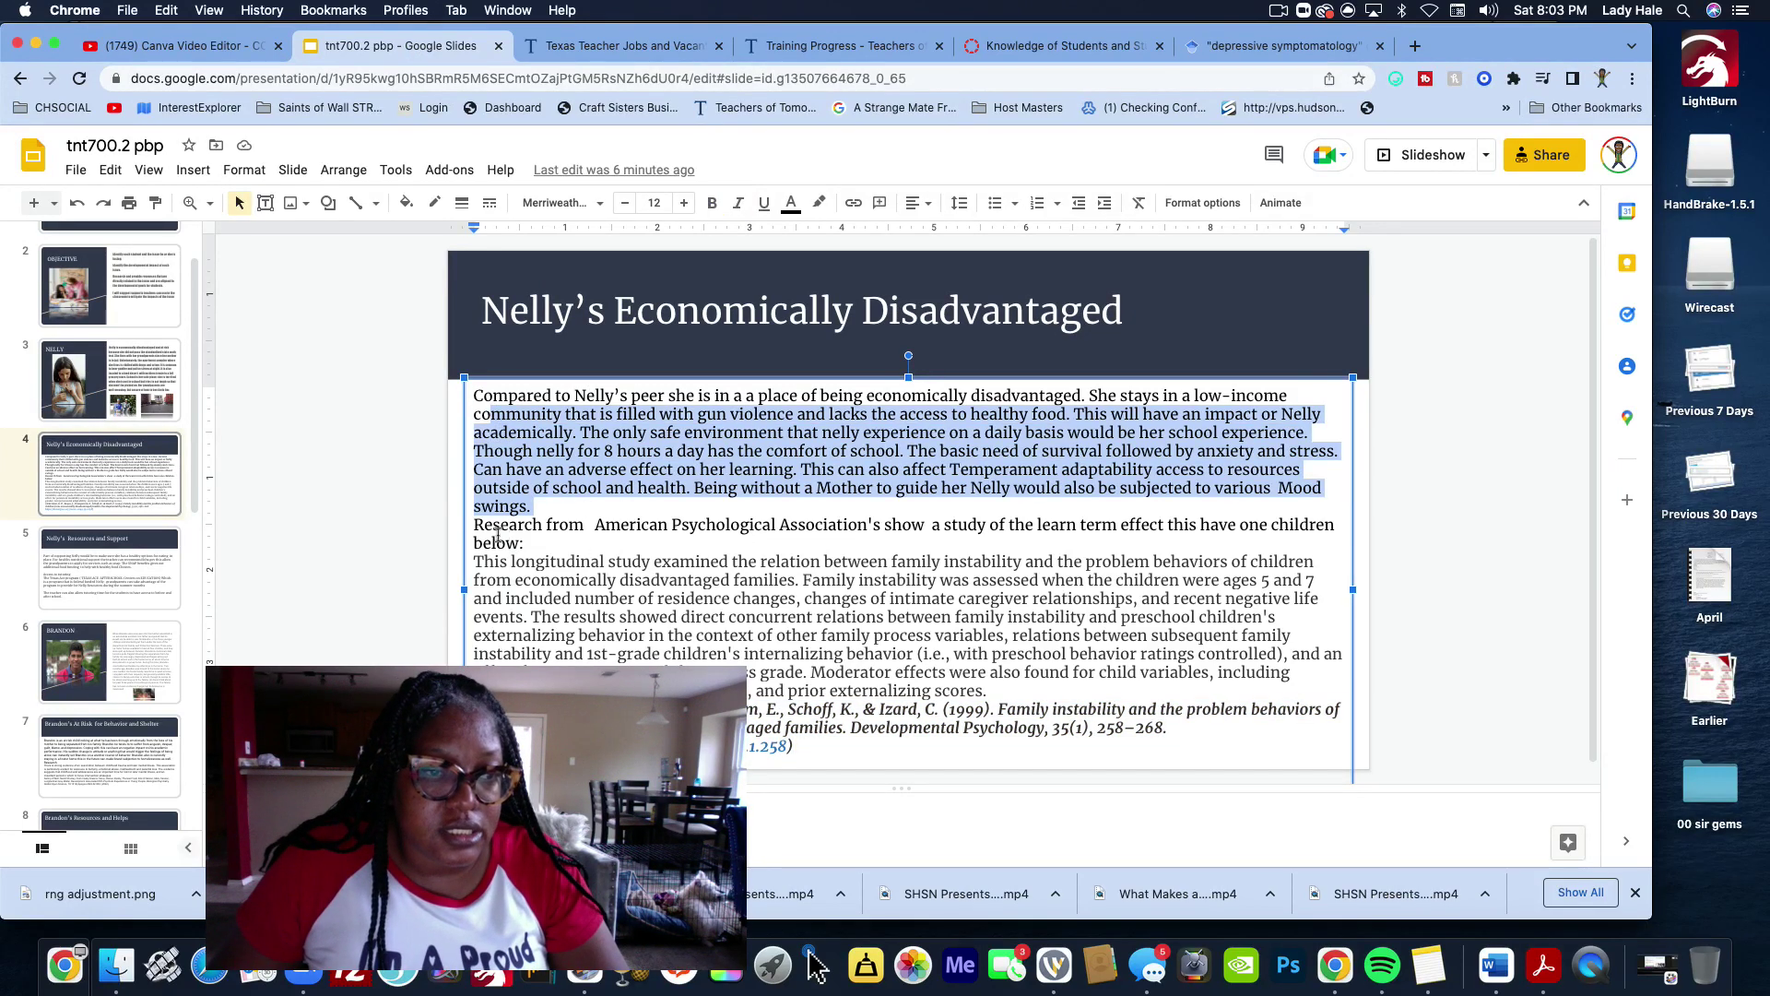
mouse_move(483, 544)
mouse_down()
mouse_move(575, 636)
mouse_move(645, 671)
mouse_up()
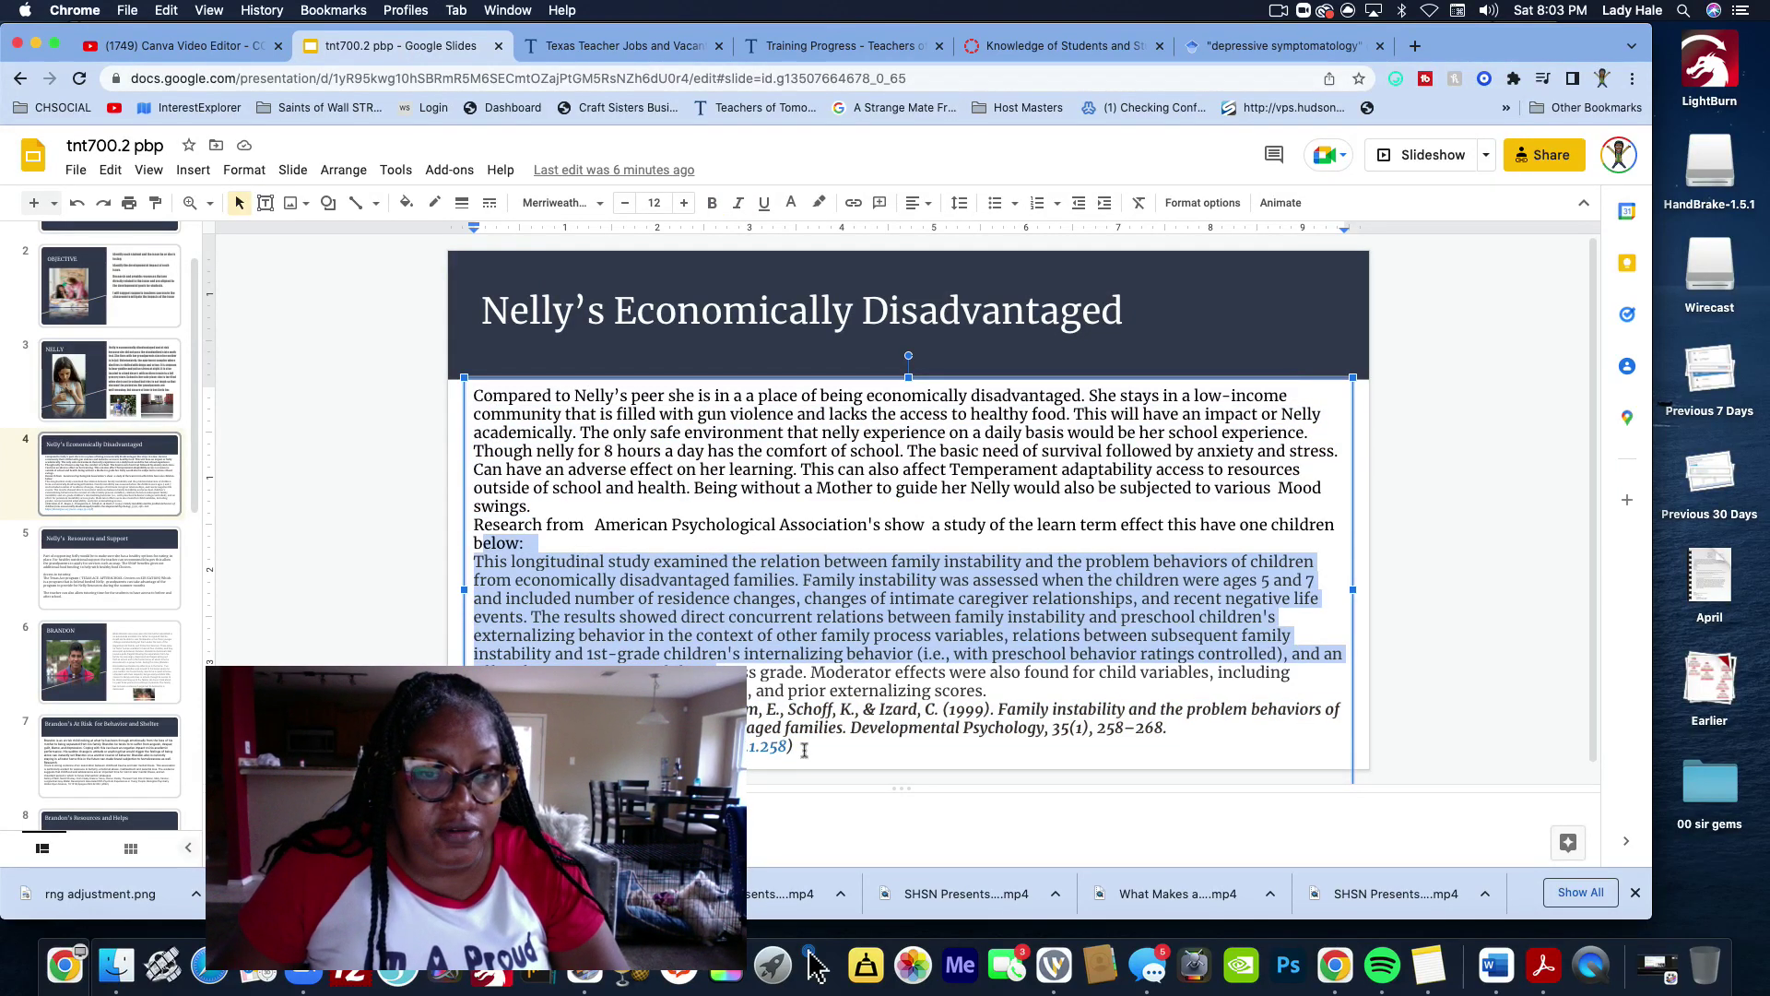
drag(804, 751, 480, 710)
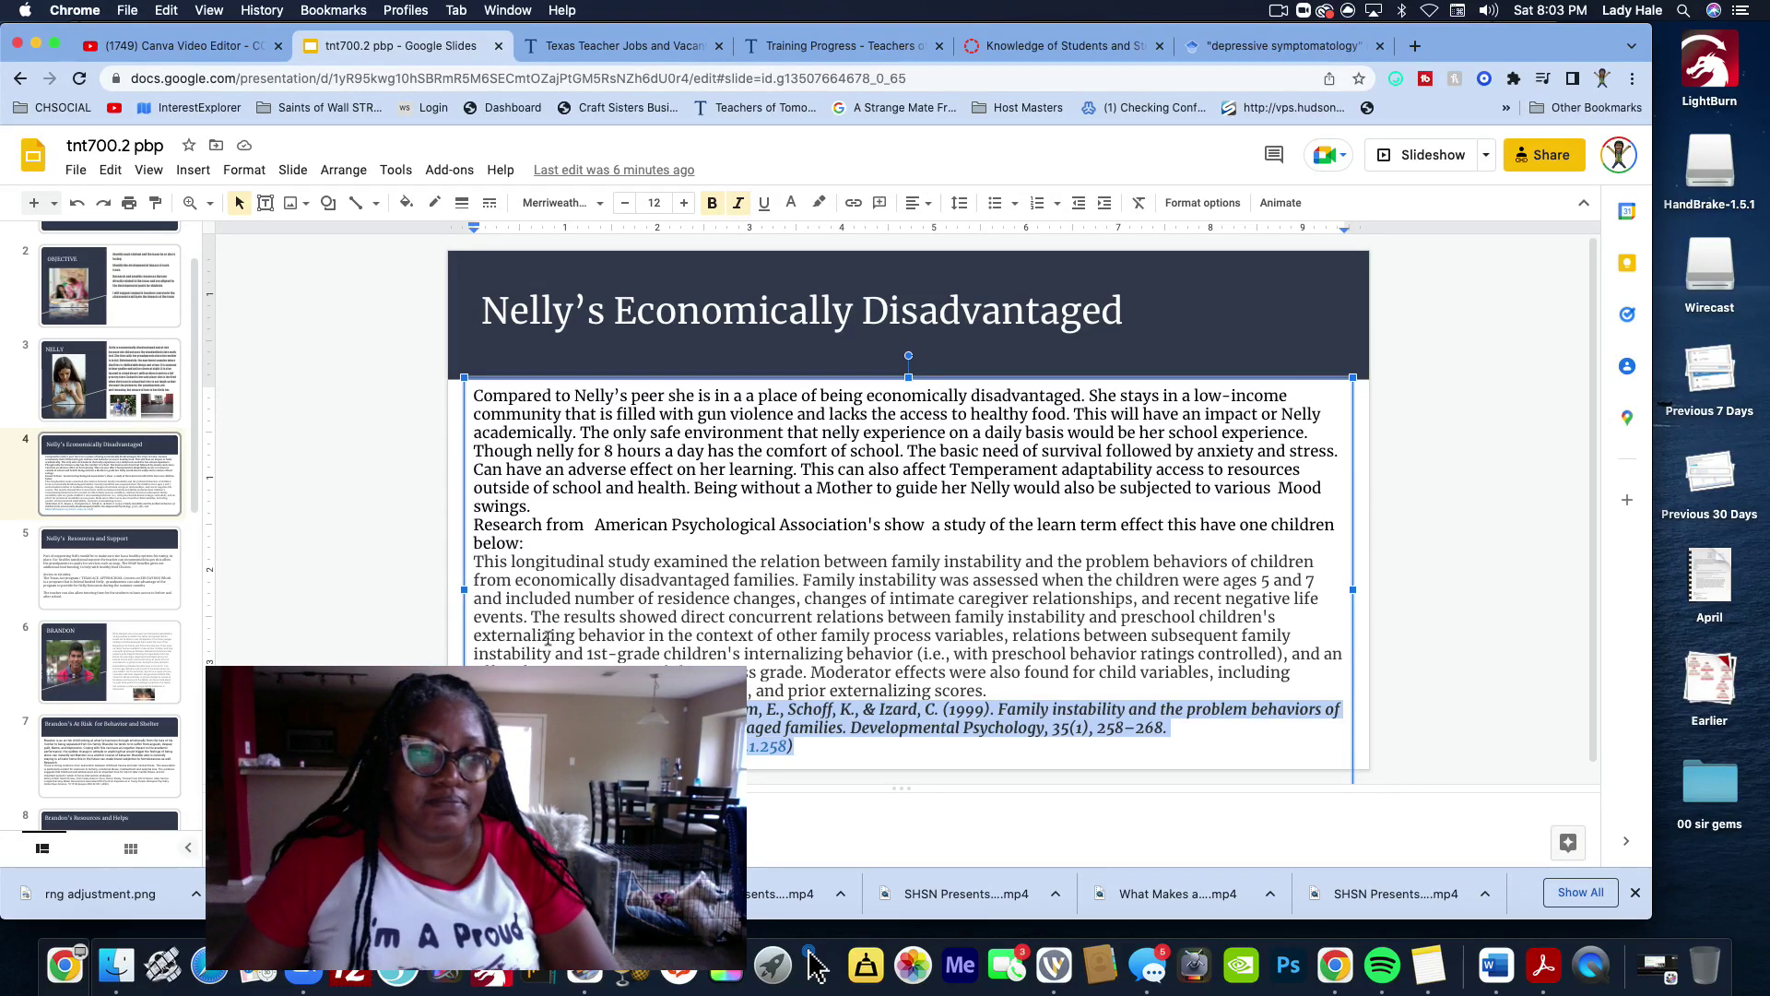
click(76, 590)
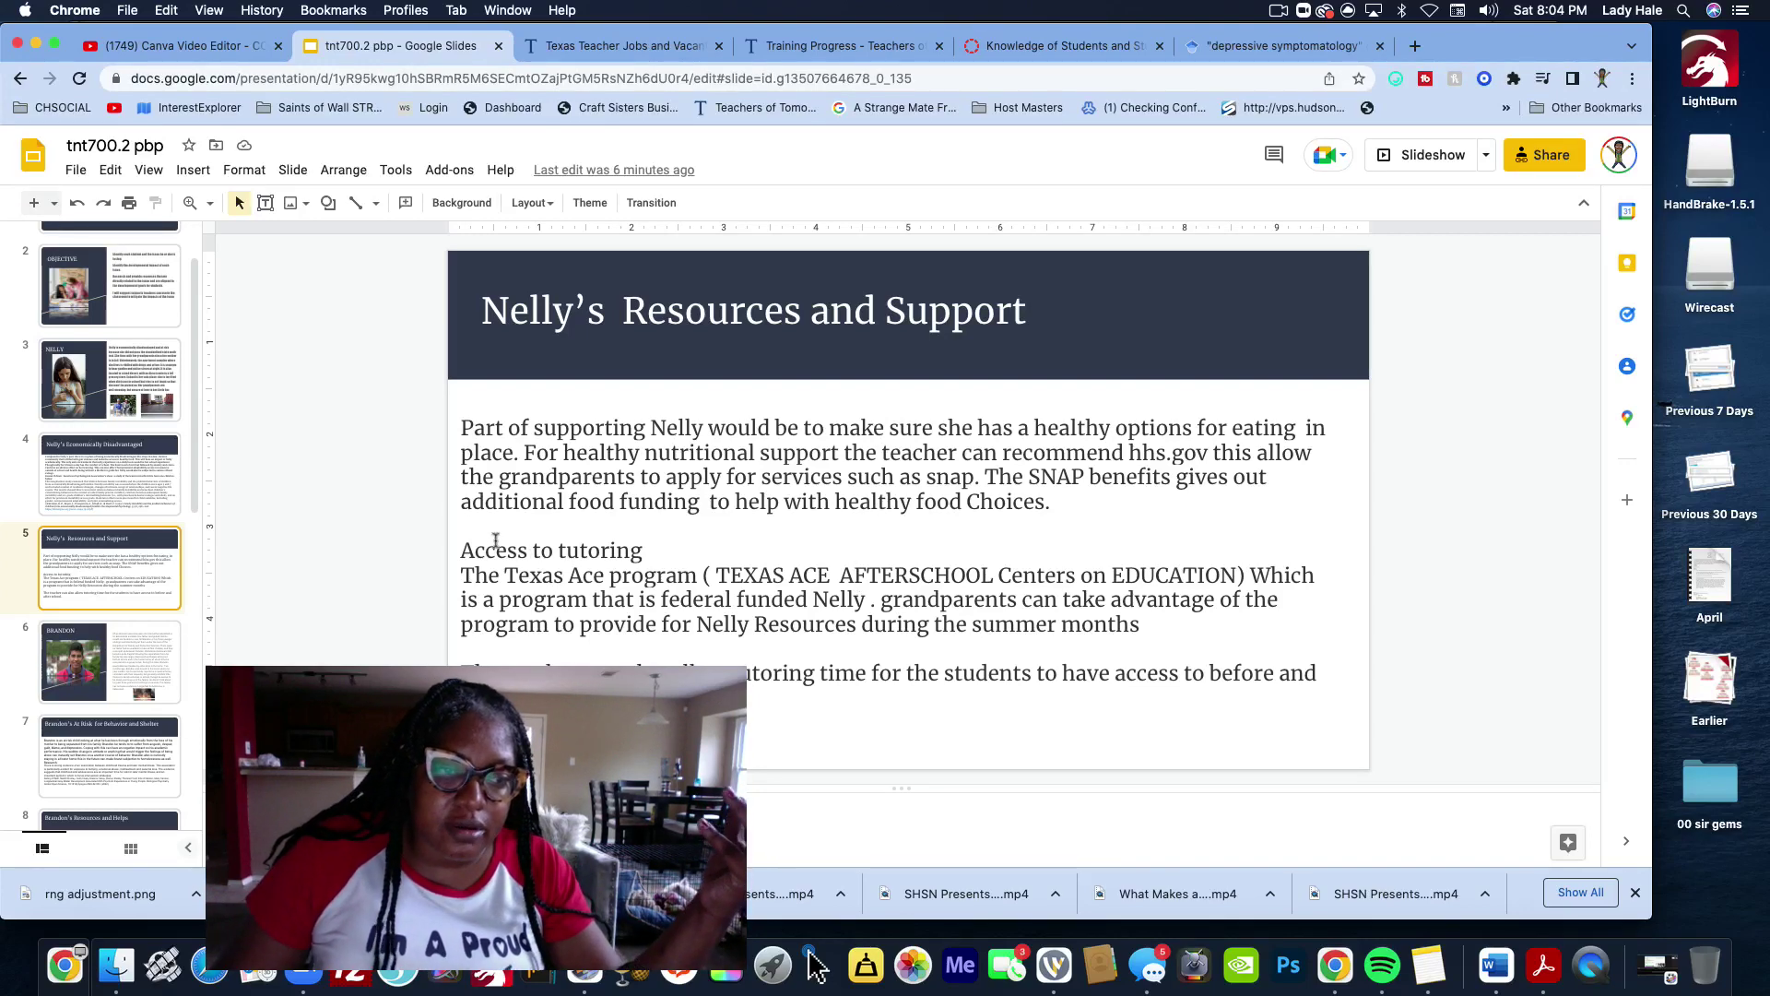
Highlight slide 5's tutoring and SNAP benefits passages, then go to Brandon's slide 6
drag(682, 551, 879, 599)
double_click(467, 525)
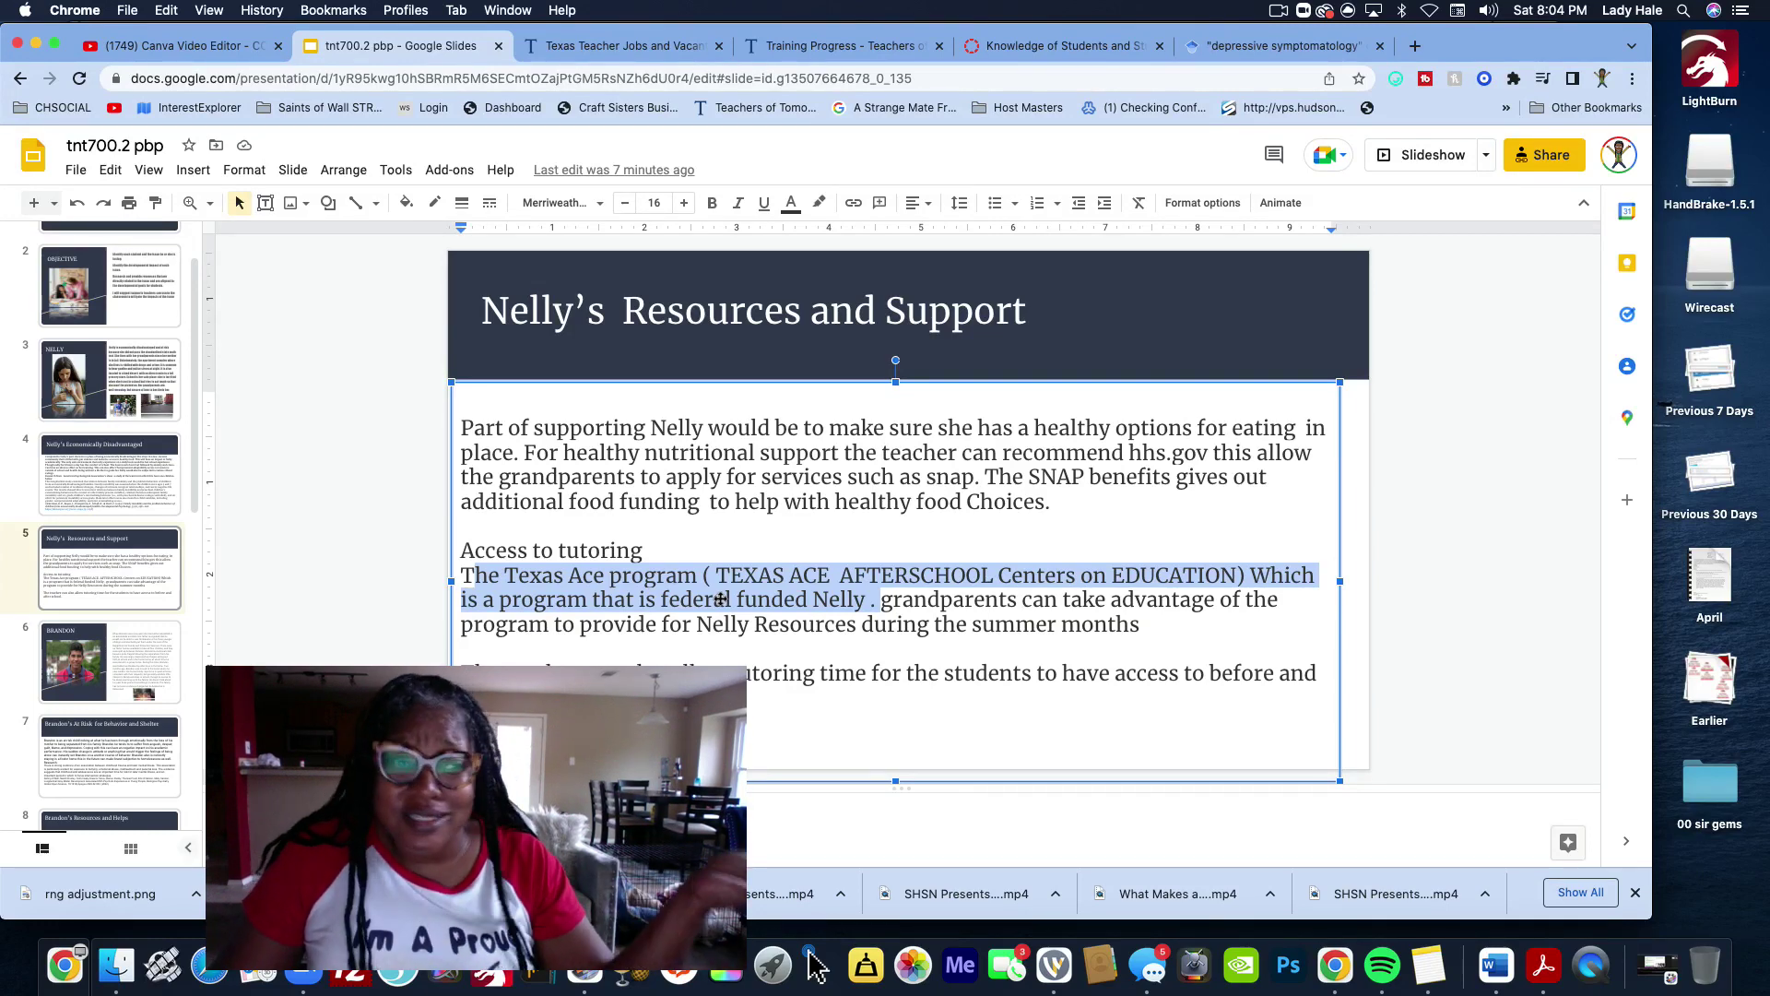
key(Escape)
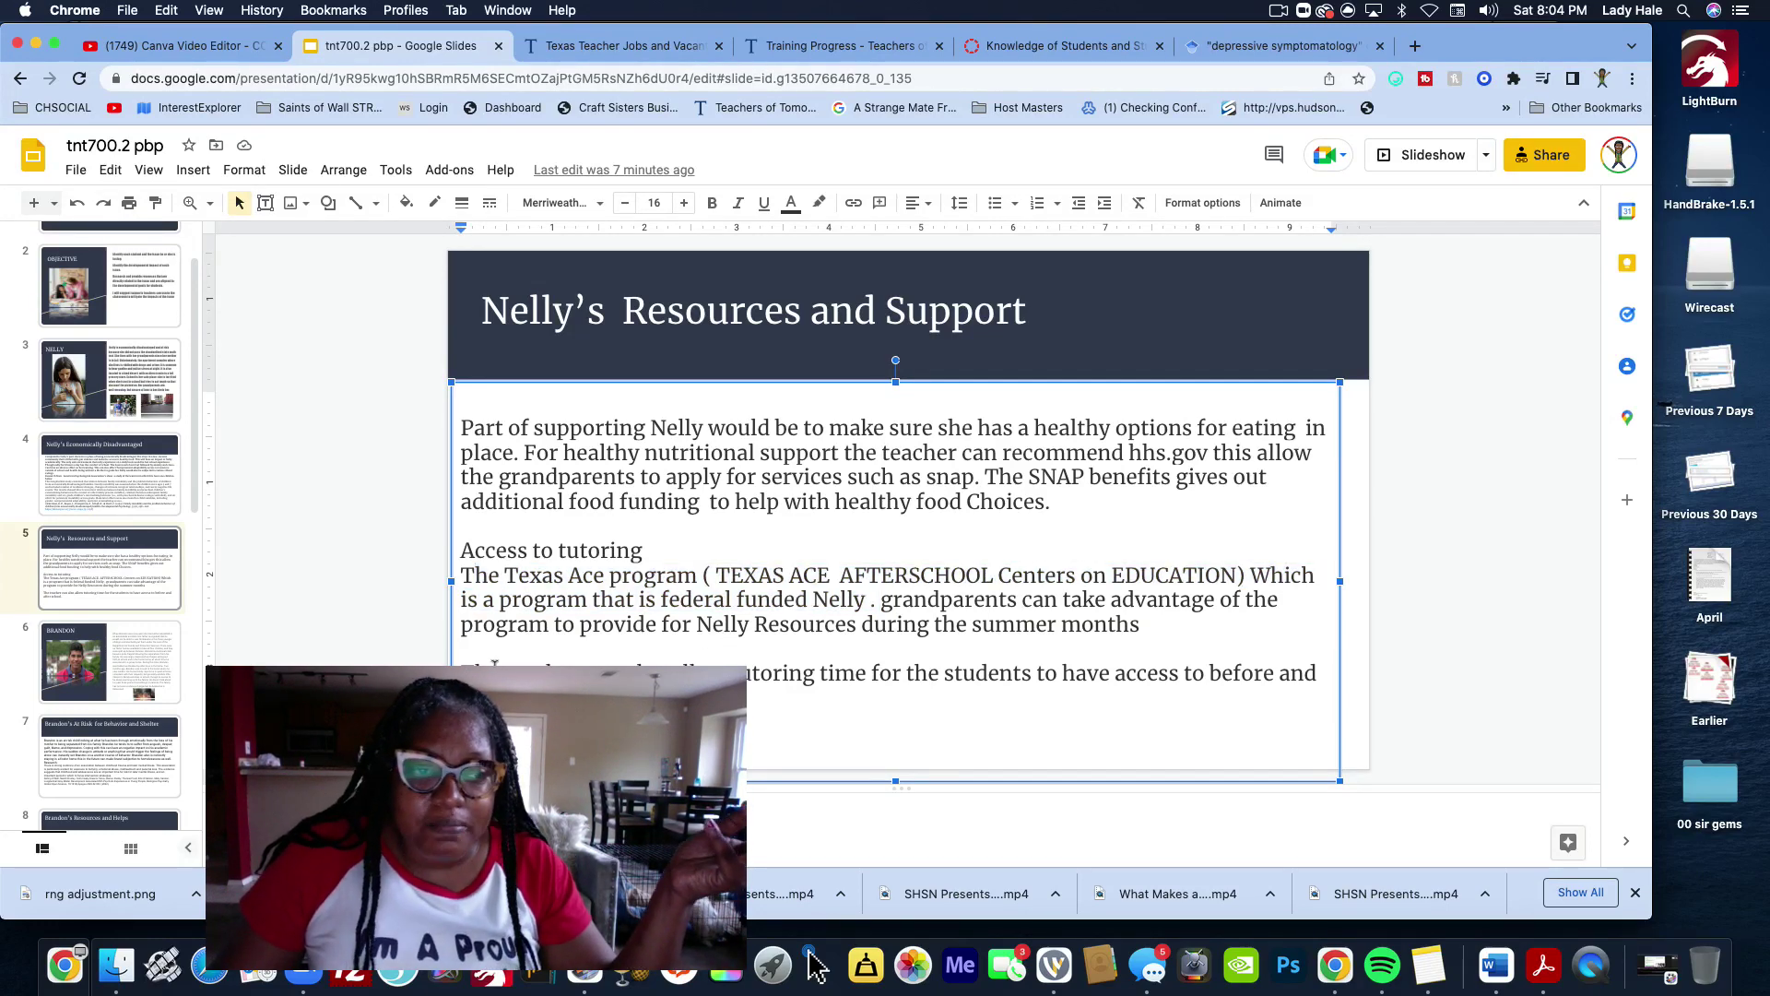
drag(495, 664, 911, 699)
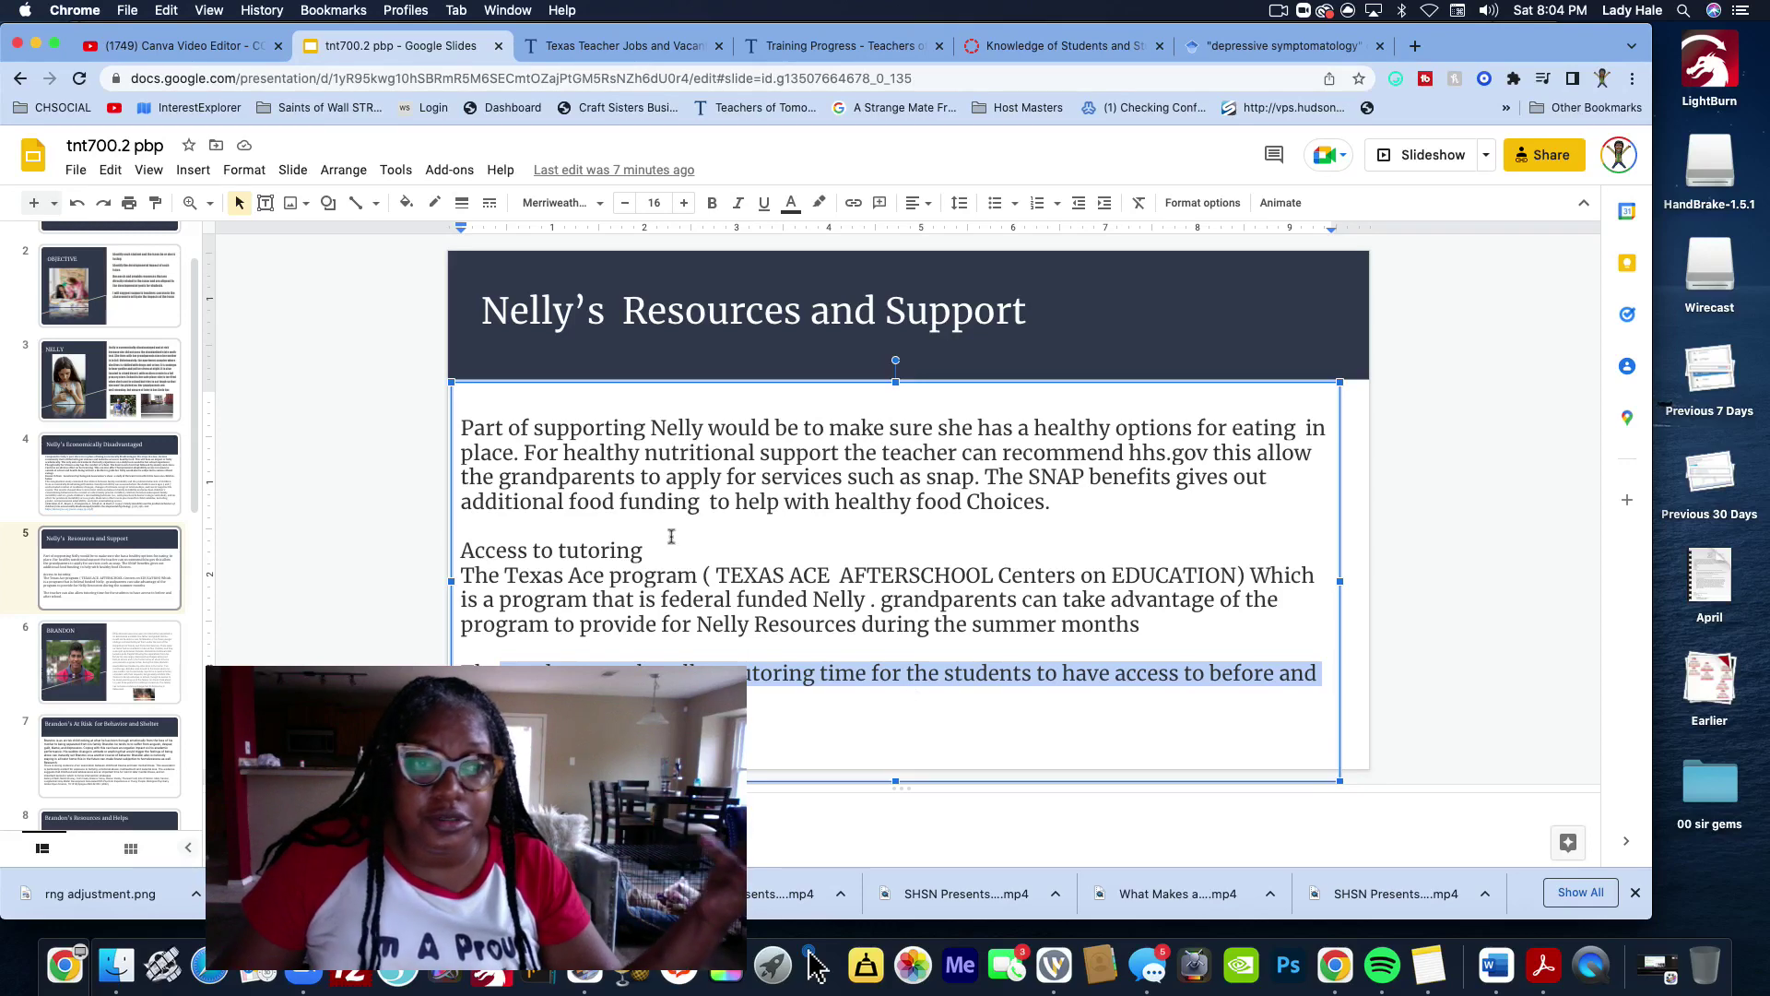
drag(982, 476, 1160, 501)
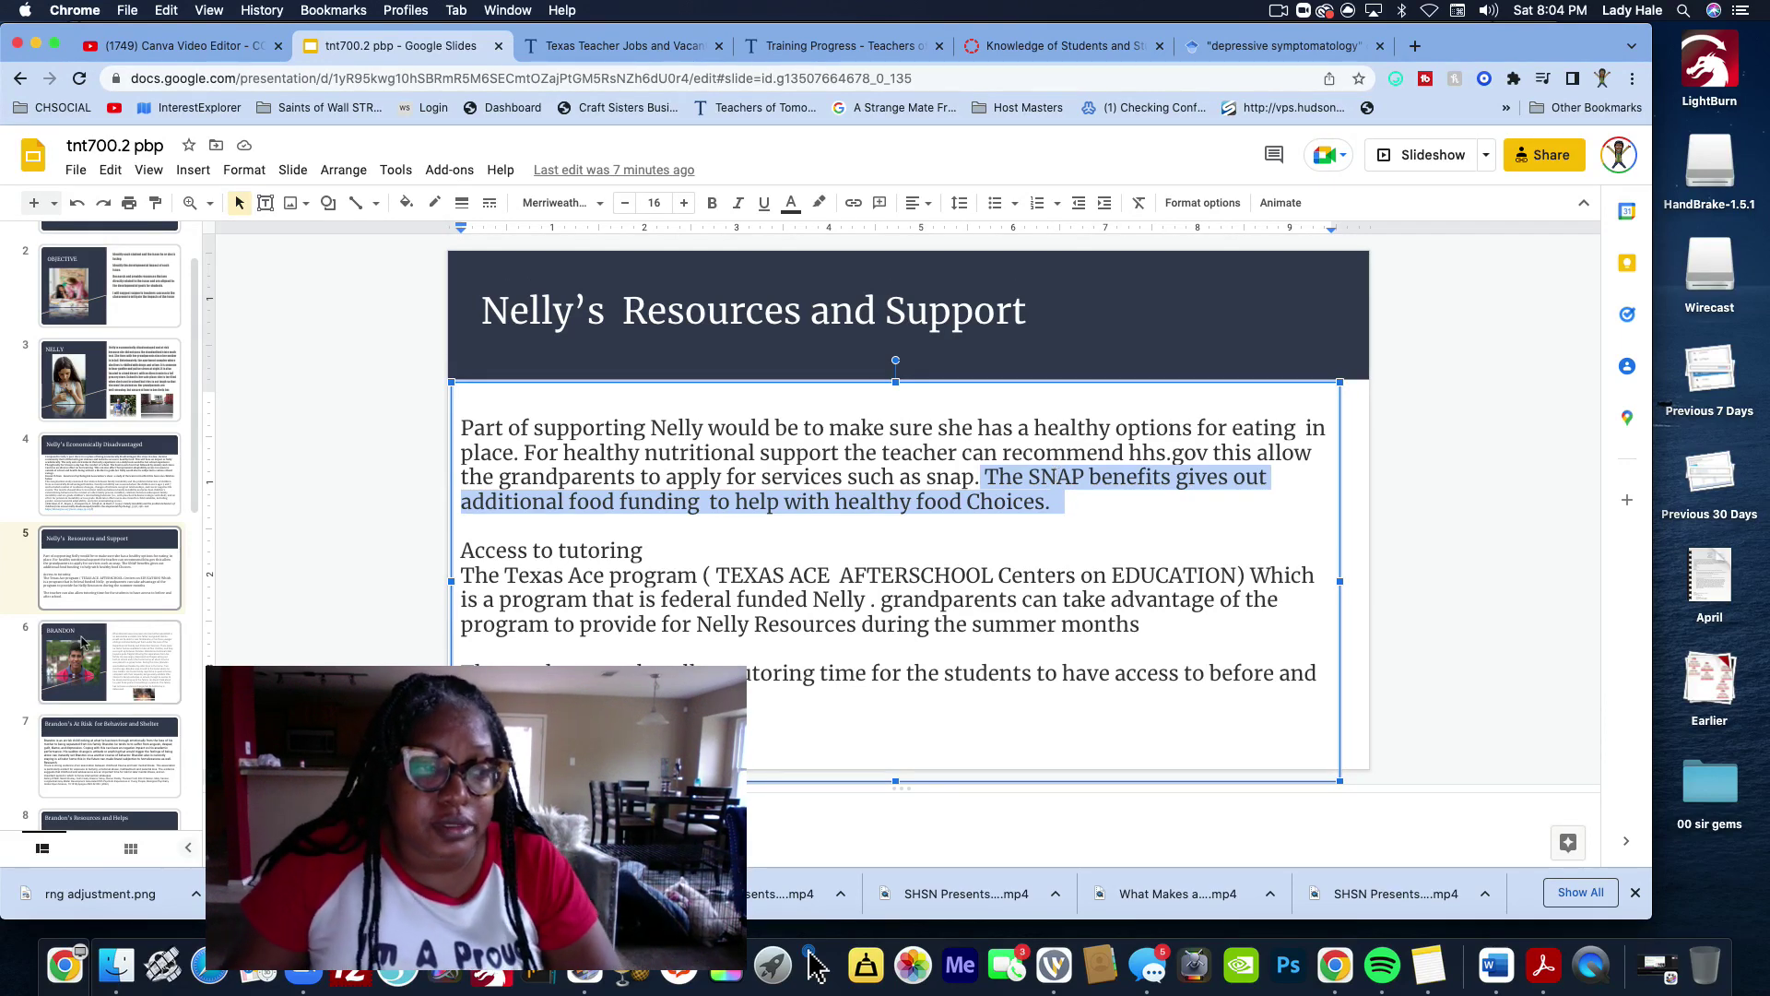
click(81, 642)
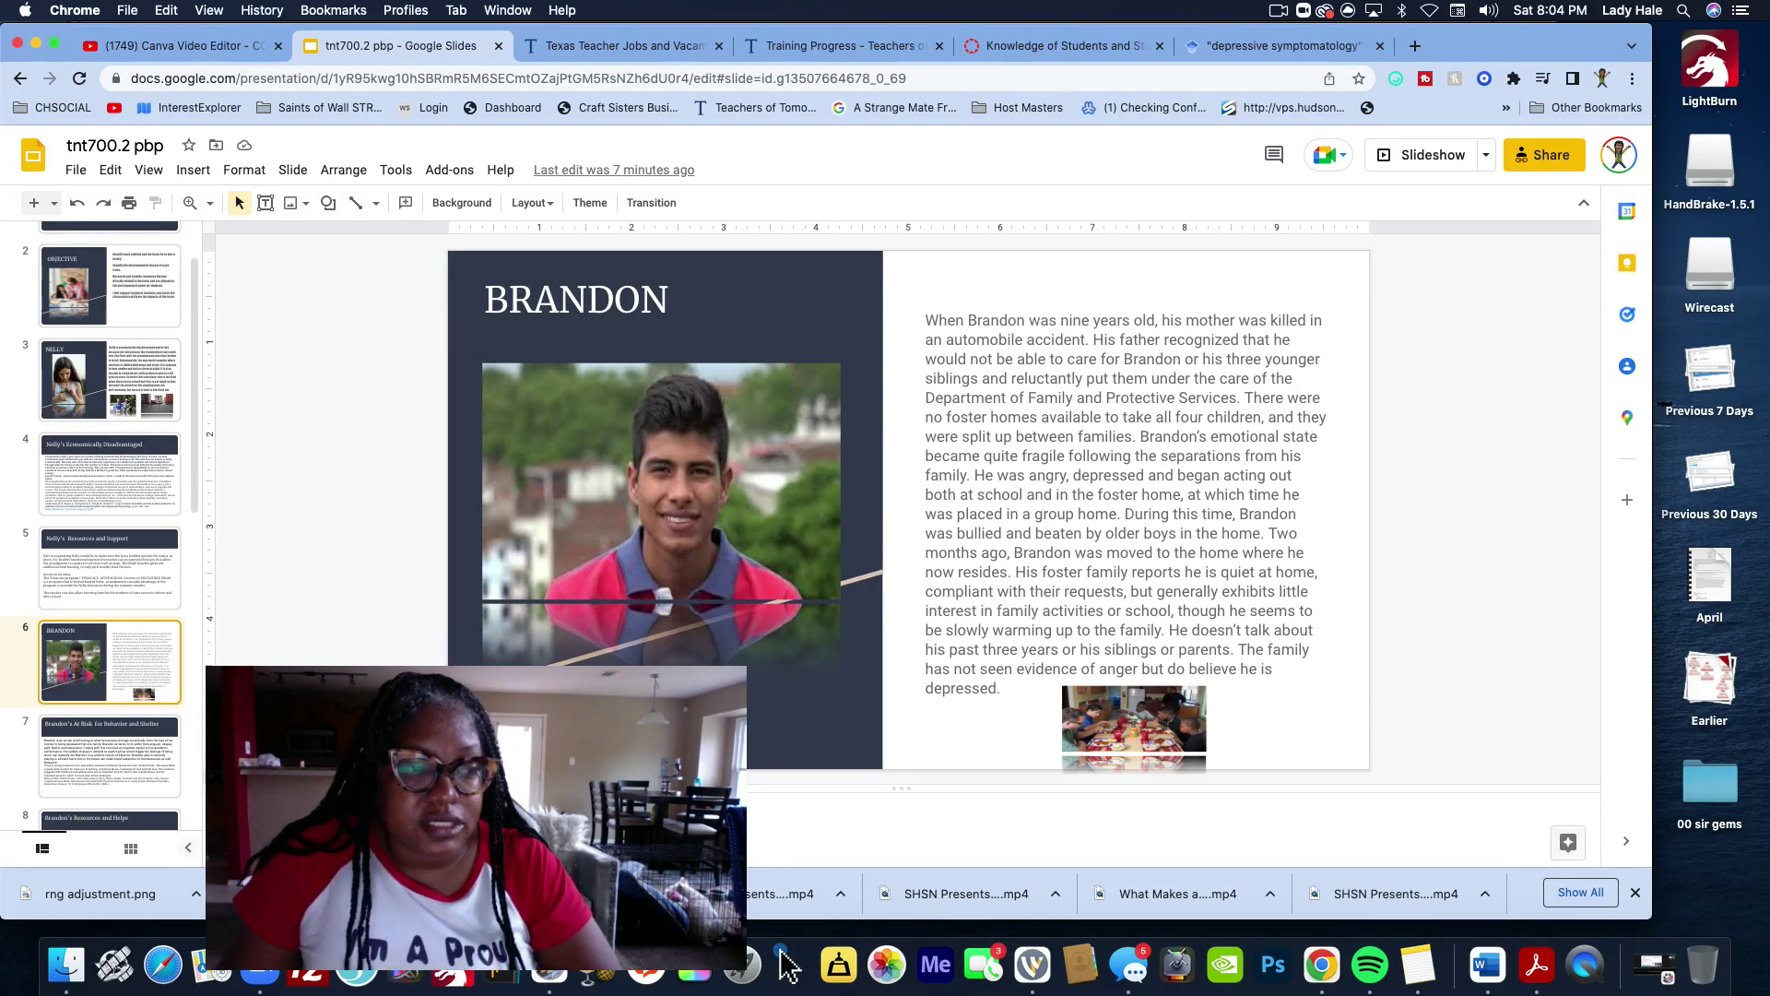
Step through Brandon's At Risk and Resources slides and Ellie's slides, then open Ian's slide 12
click(163, 745)
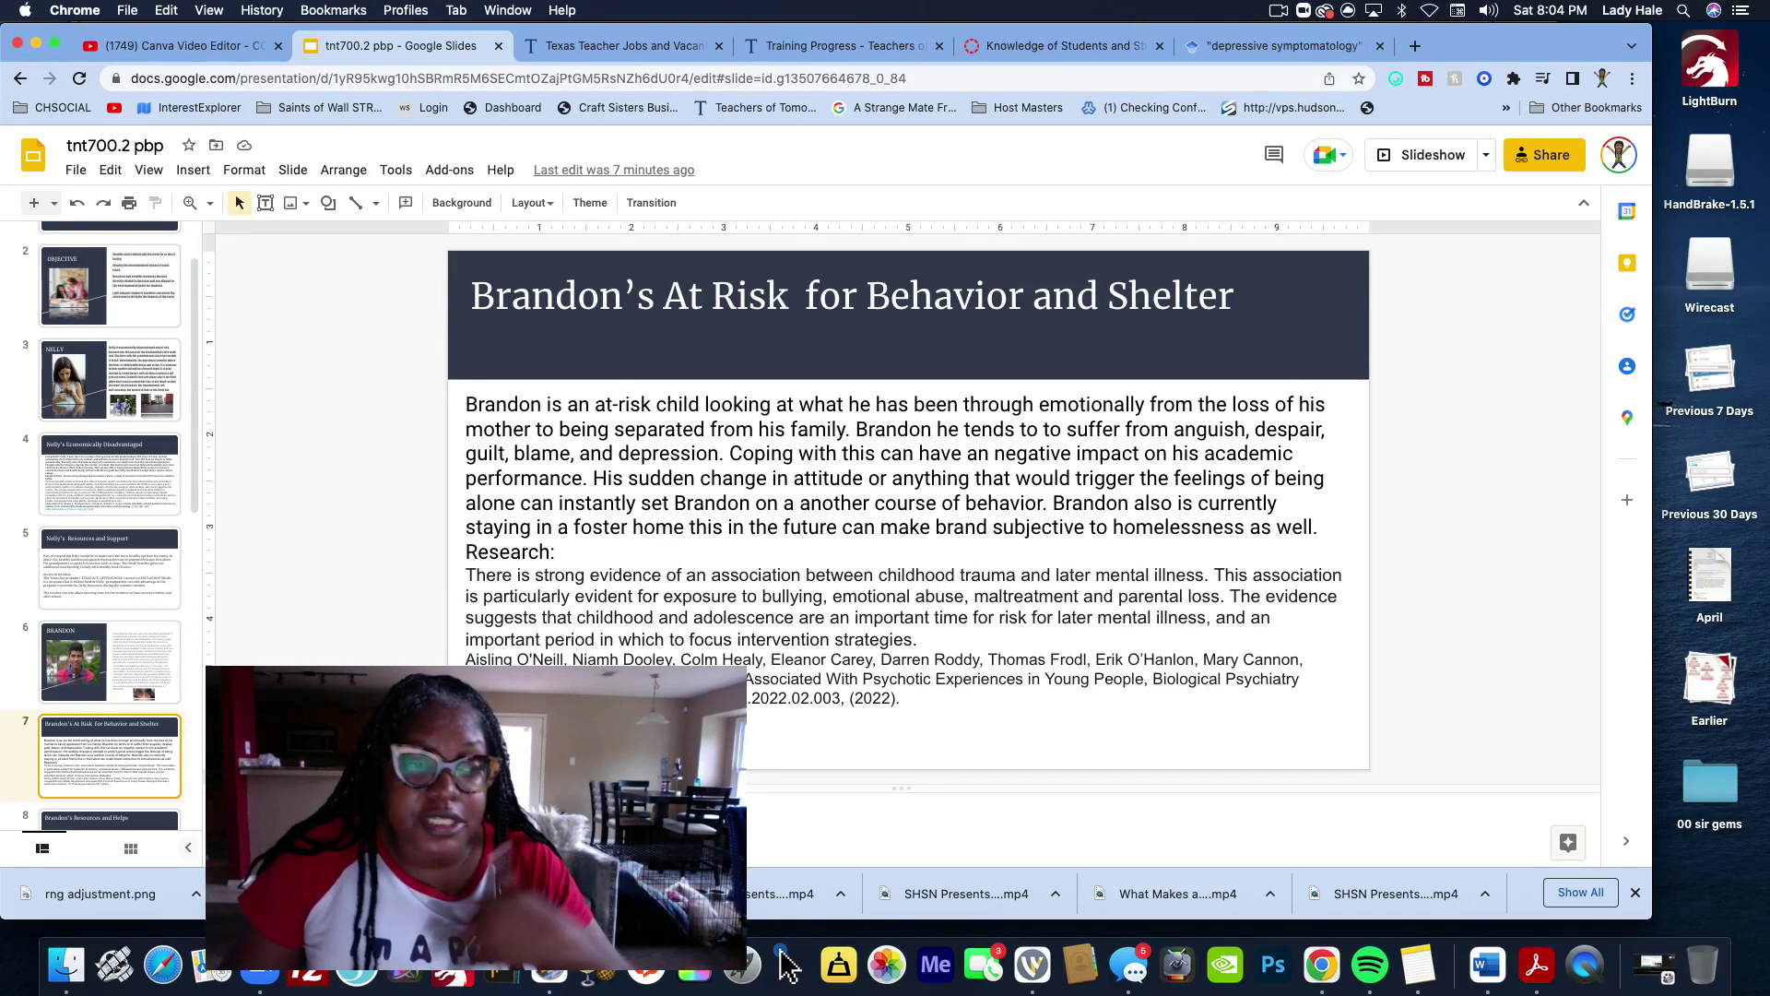
scroll(159, 667, down, 5)
click(158, 668)
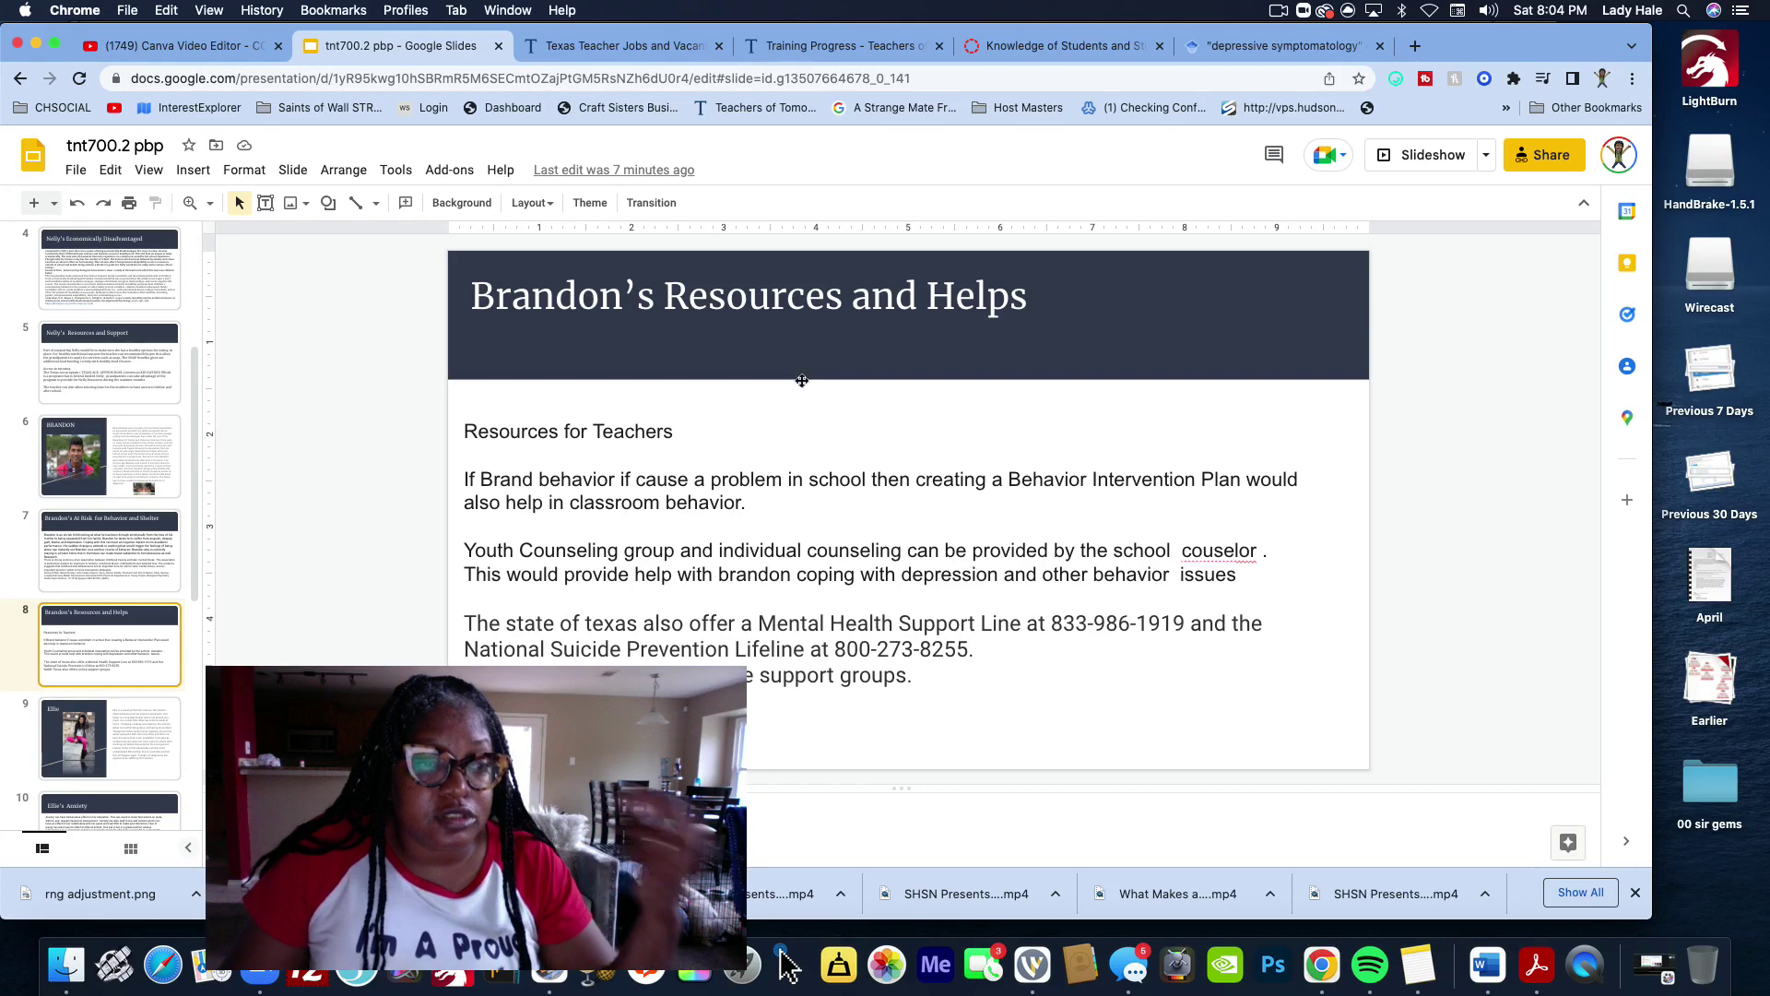
click(116, 730)
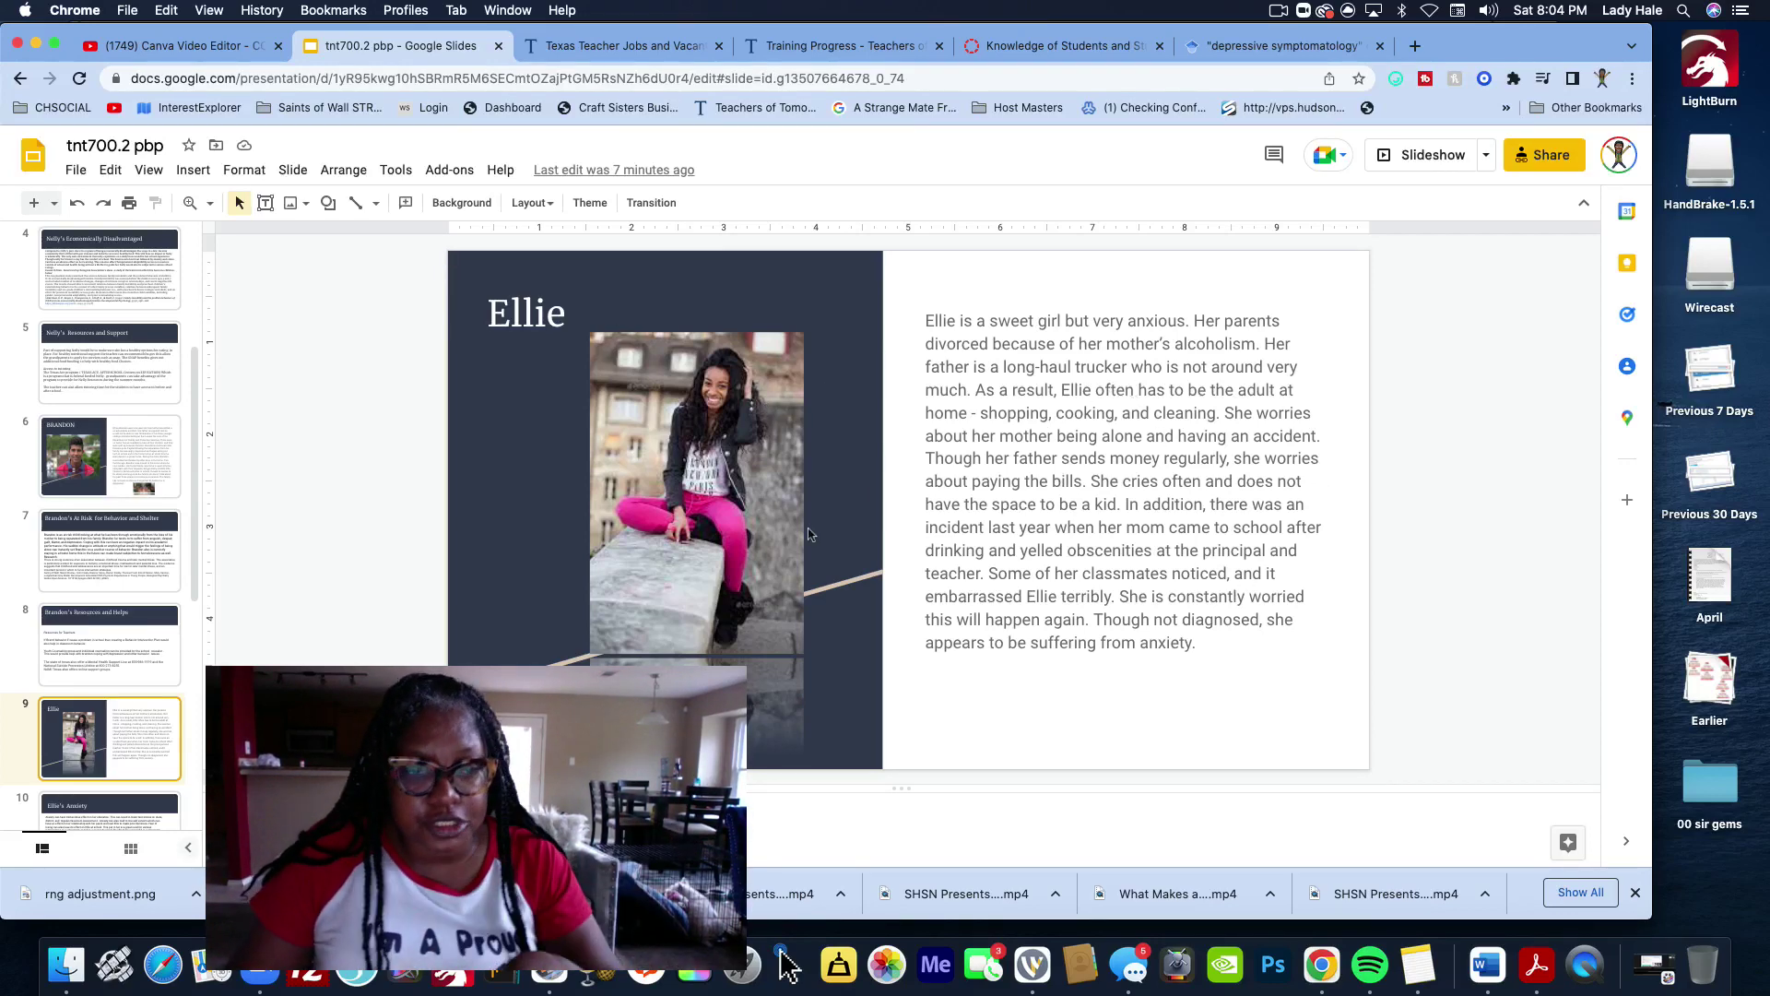
key(Down)
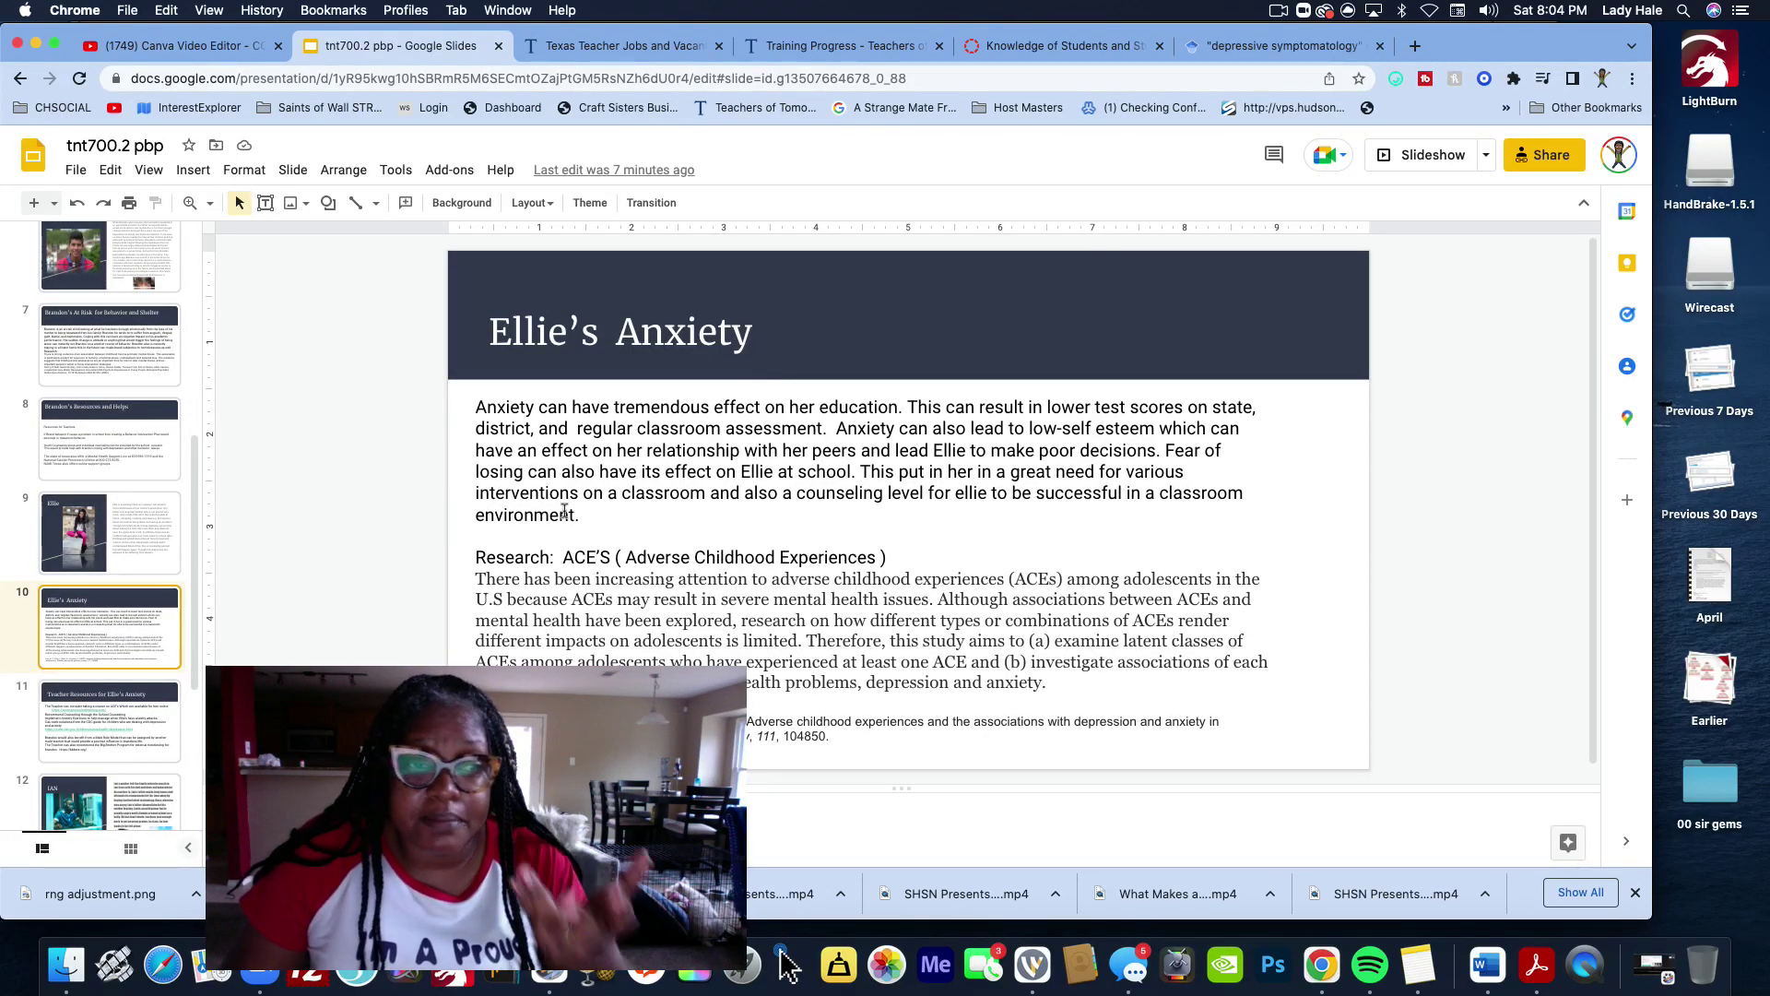
drag(565, 513, 470, 427)
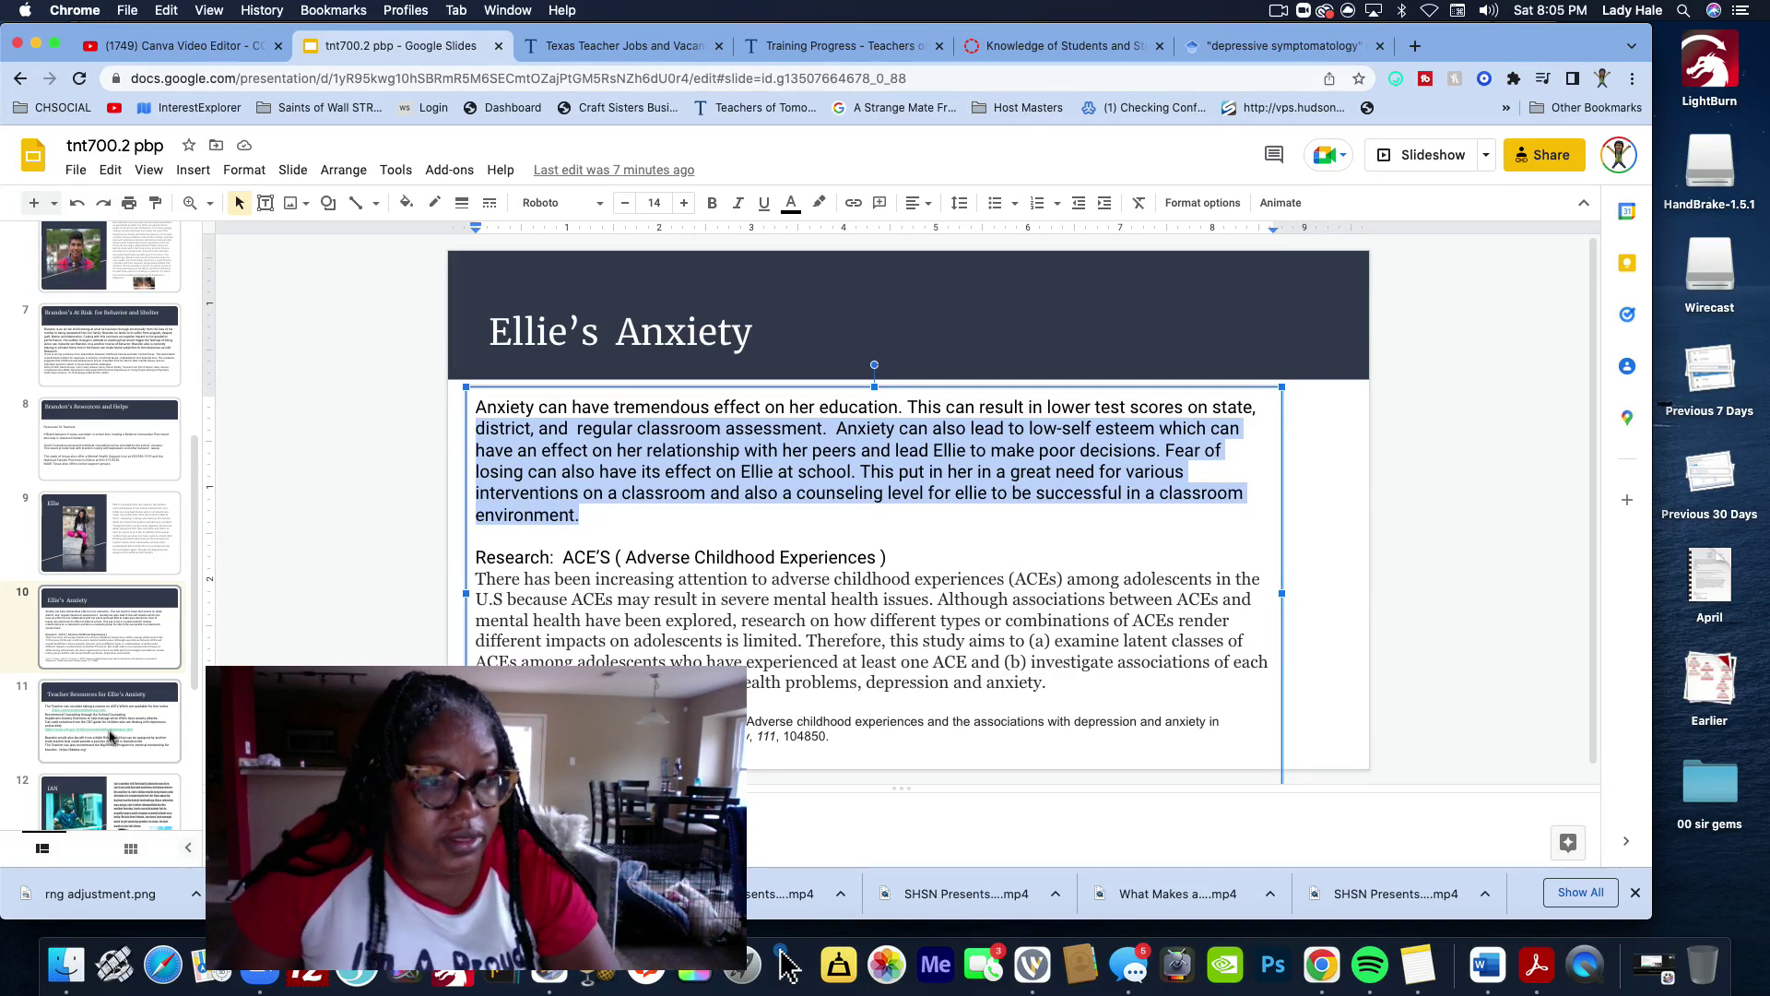
click(114, 798)
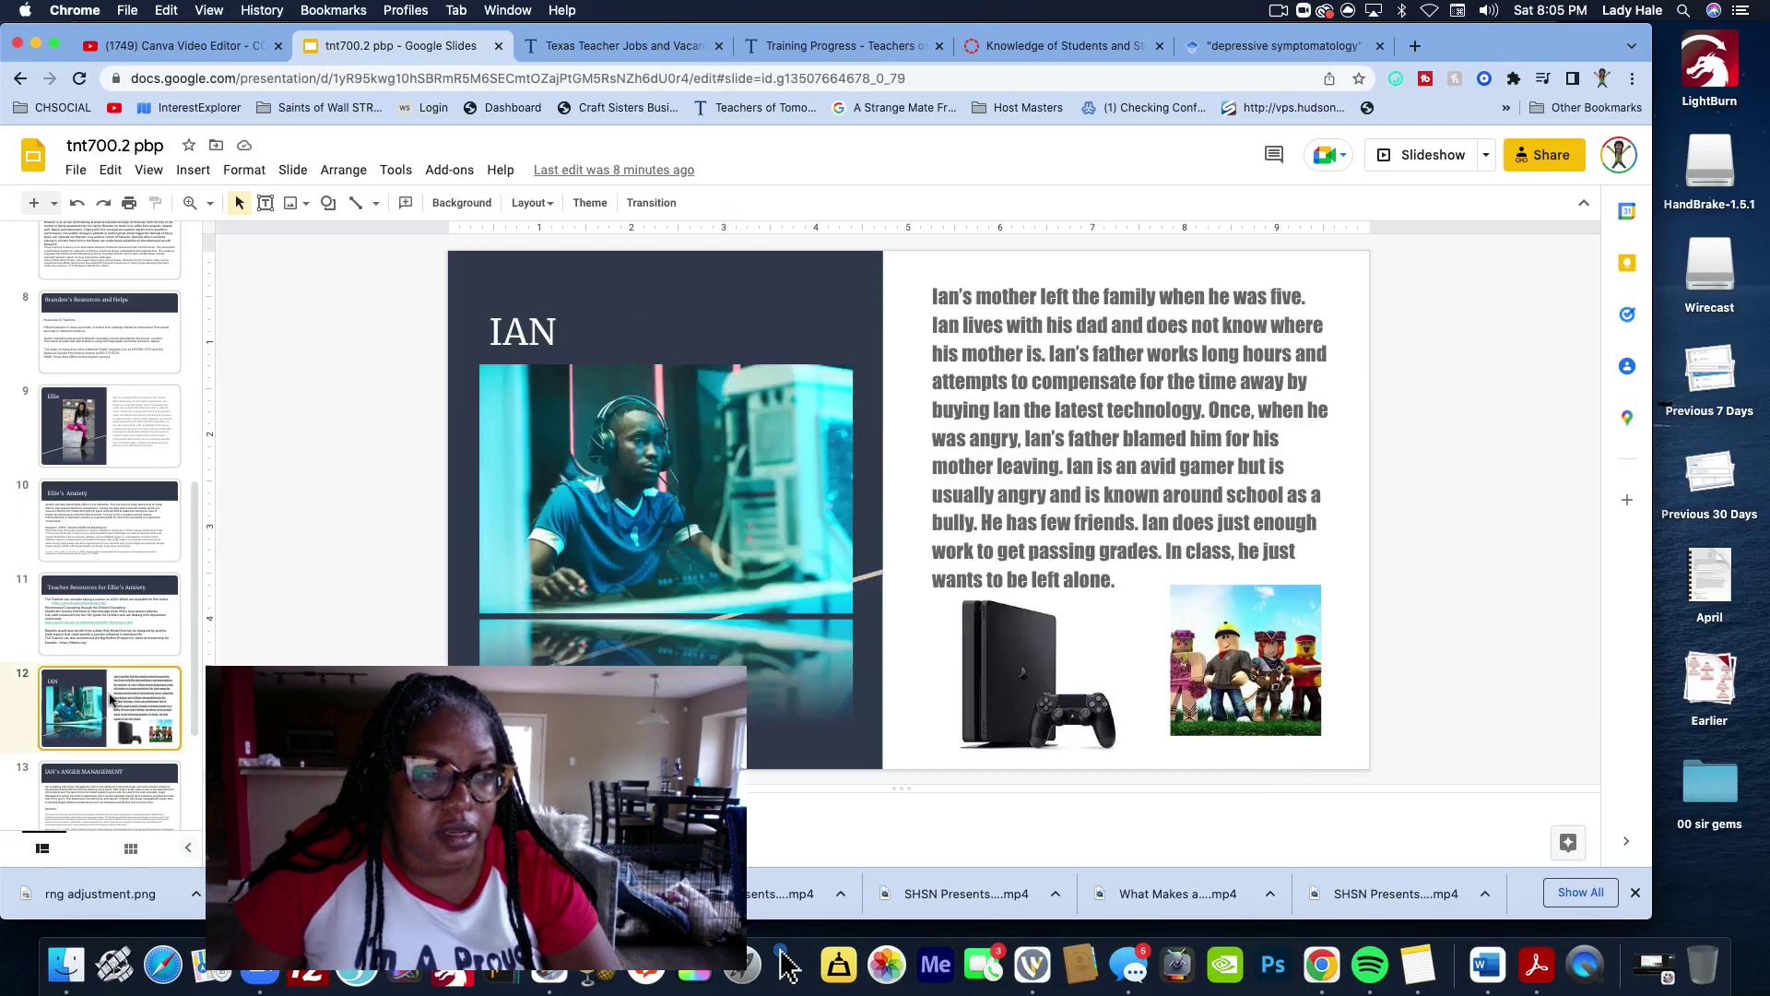
click(116, 627)
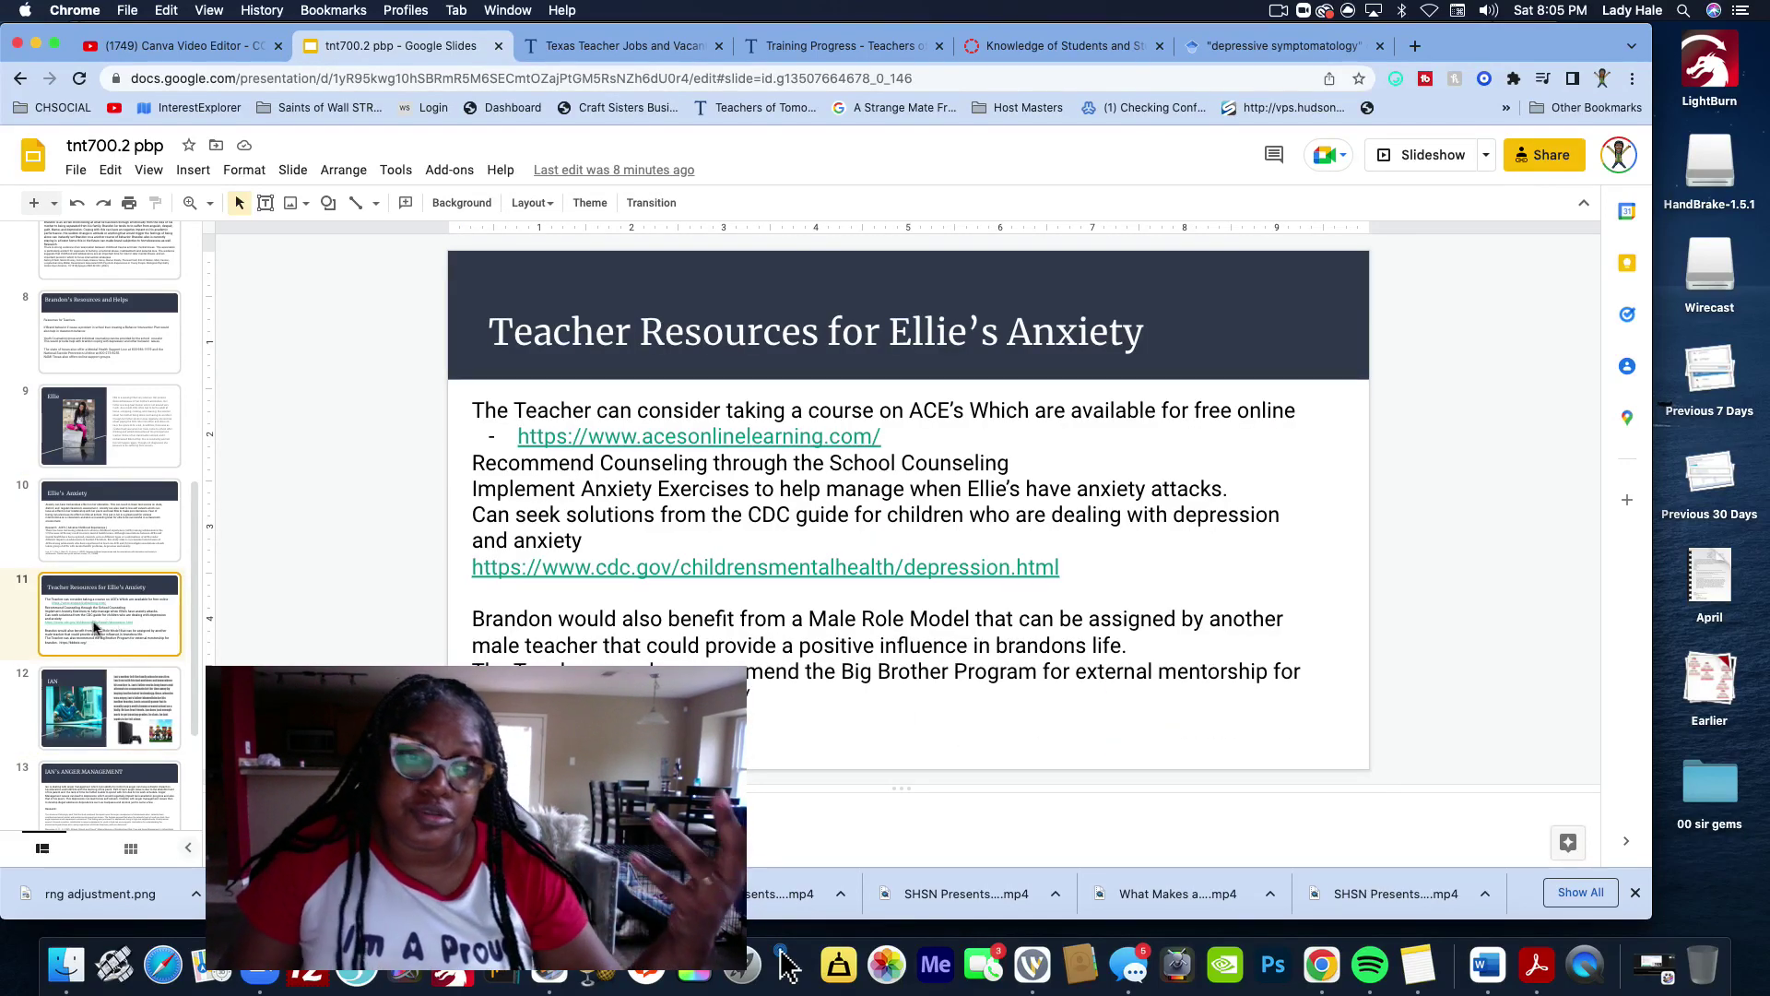
click(107, 718)
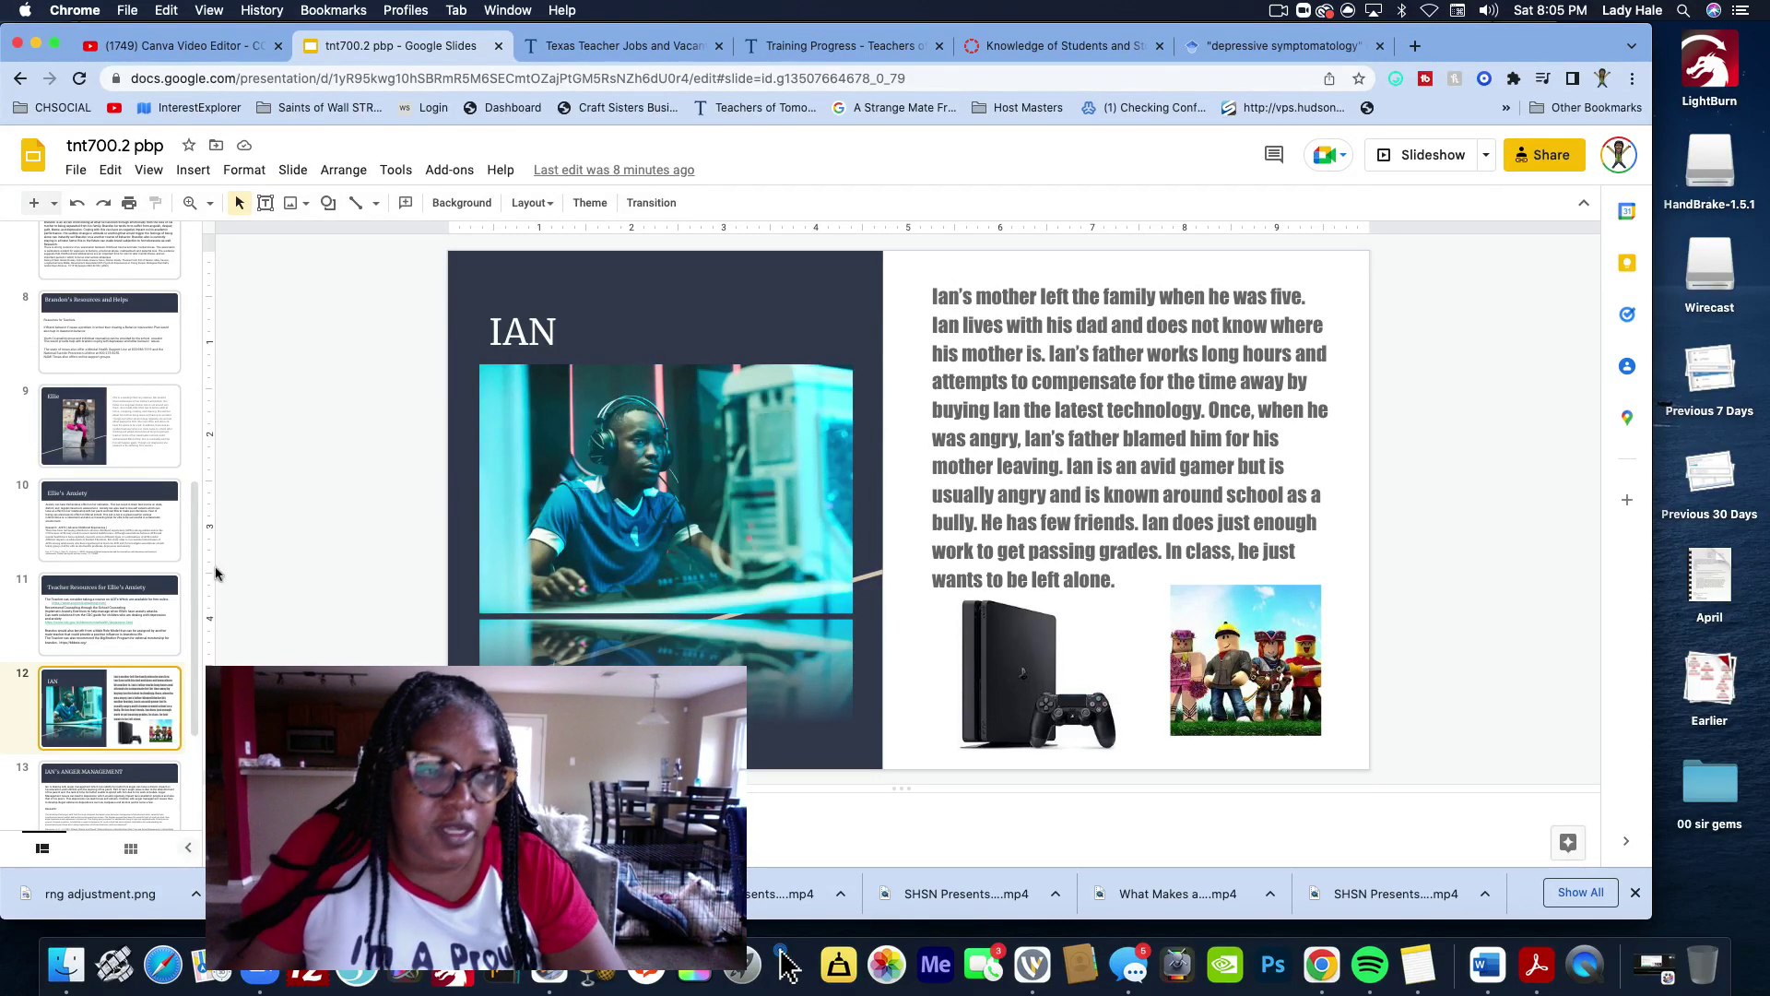
scroll(105, 684, down, 2)
click(111, 693)
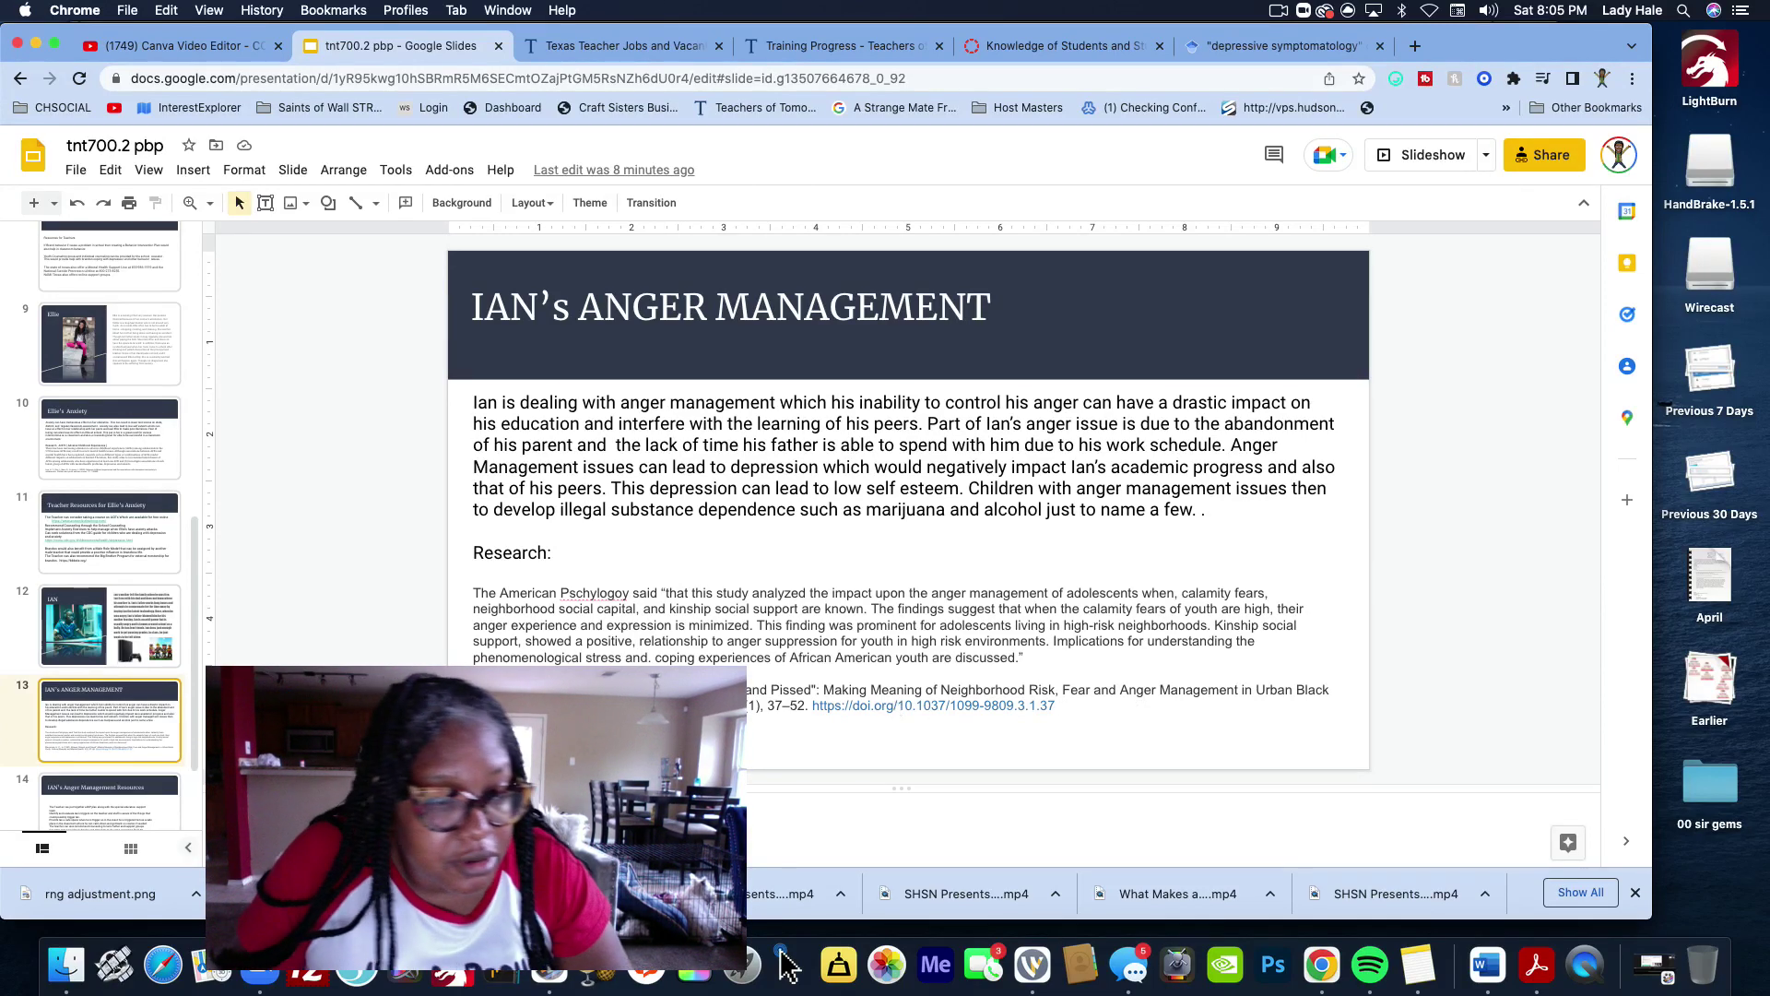
scroll(108, 666, down, 3)
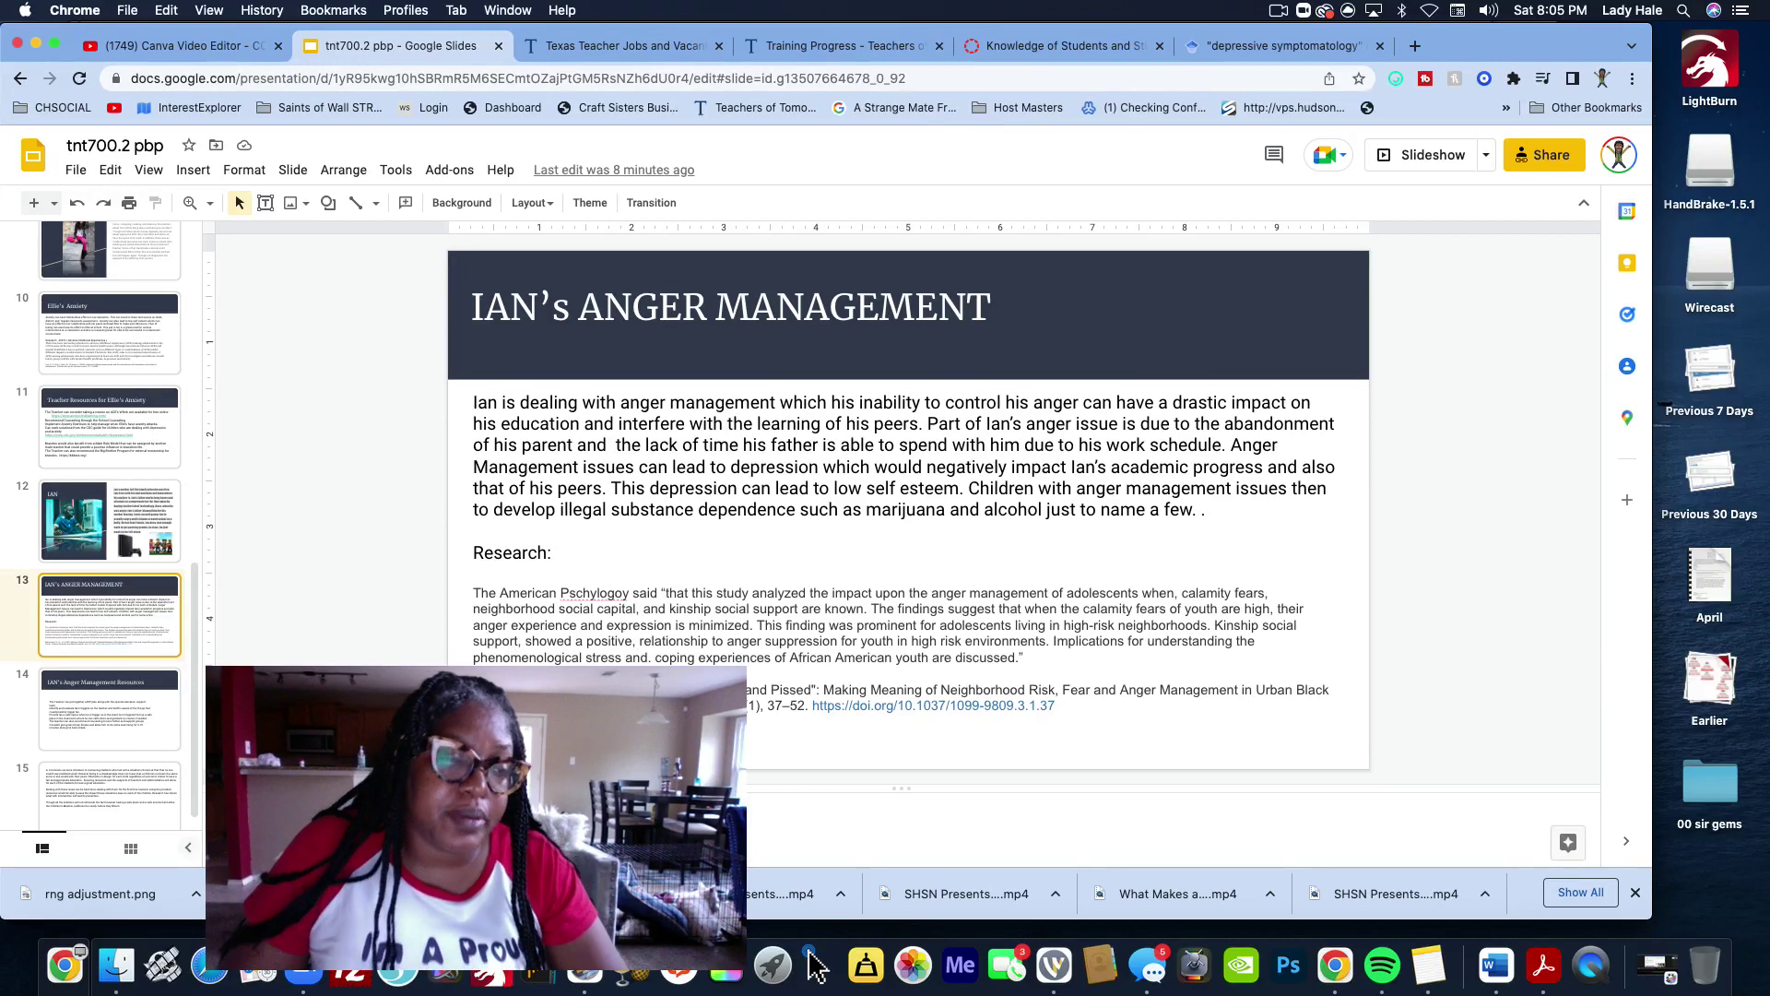
click(177, 744)
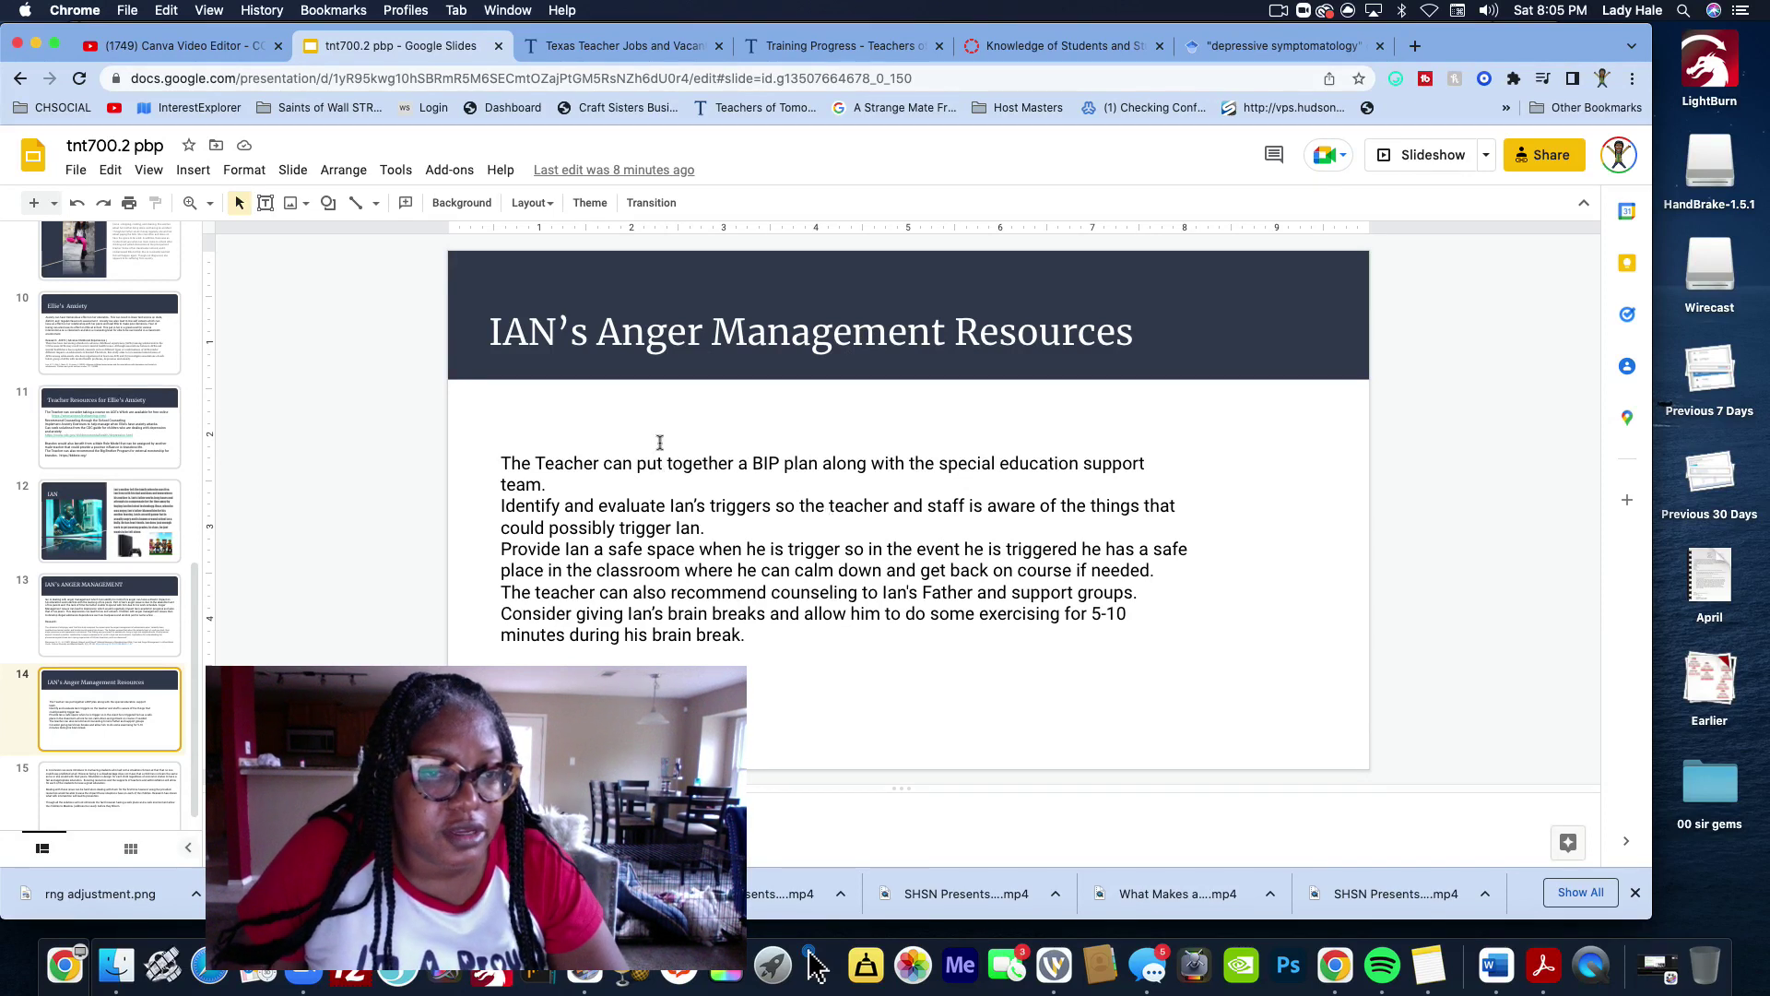
scroll(140, 669, down, 2)
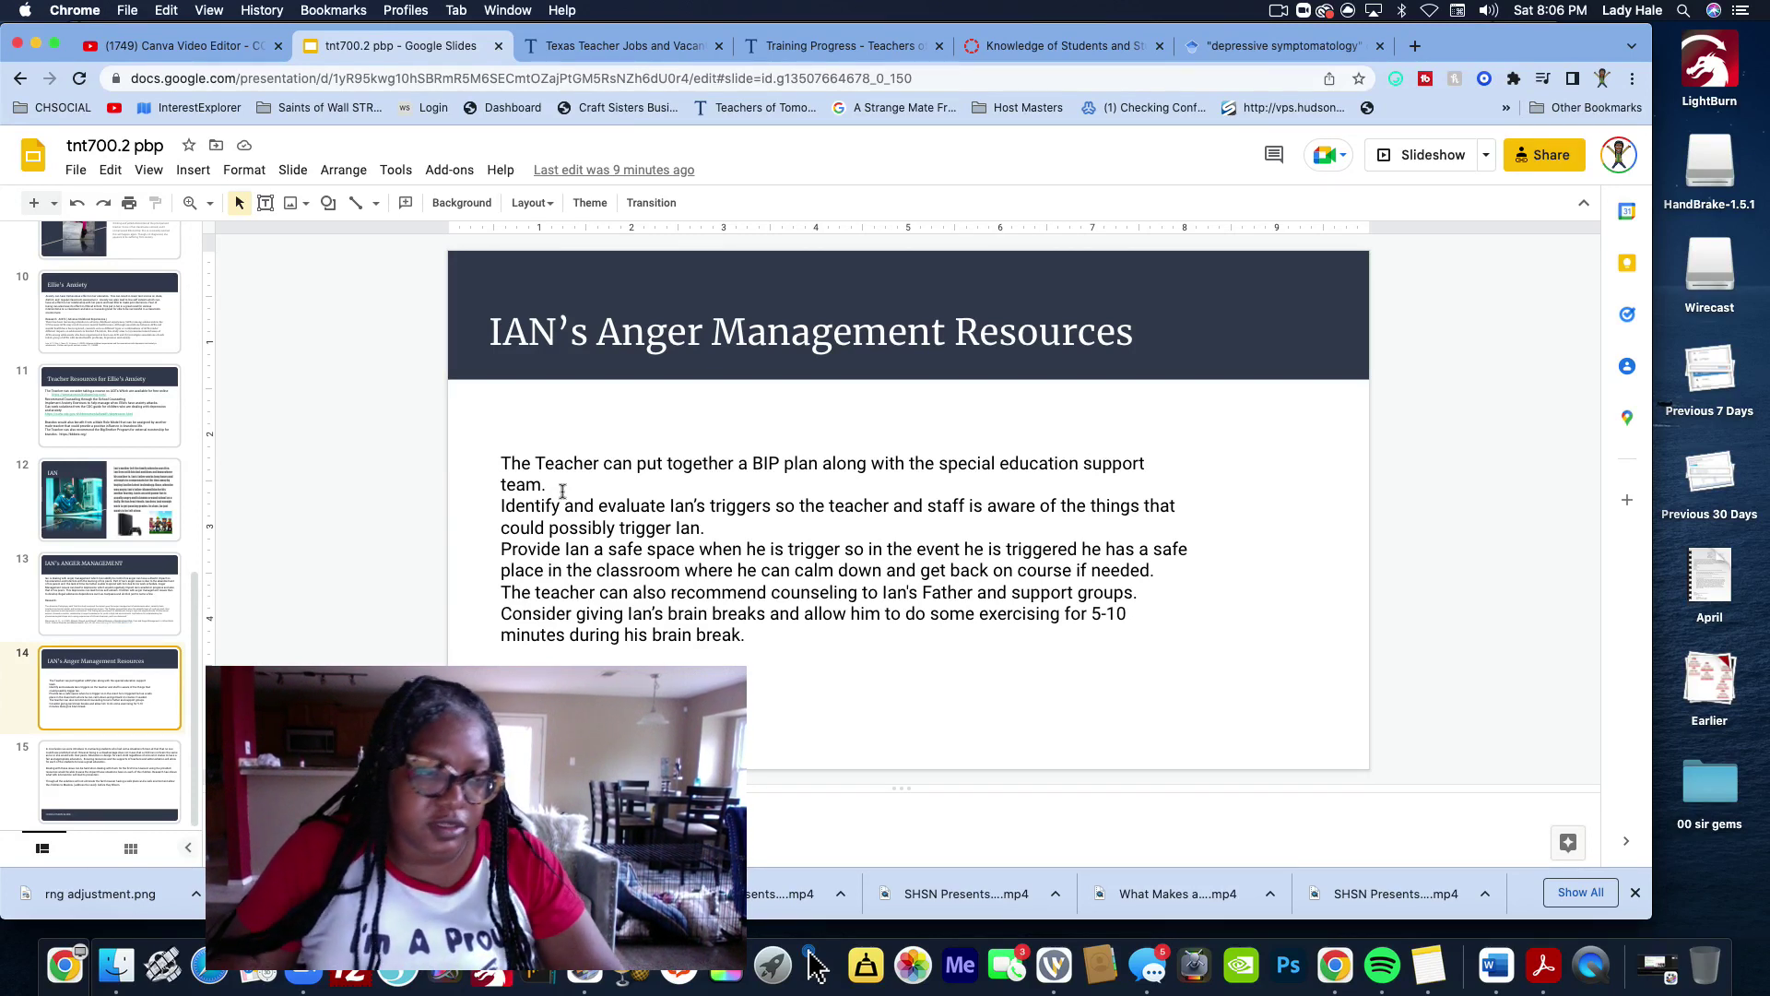
Open conclusion slide 15, then highlight and deselect its final Maslow-before-Bloom paragraph
click(85, 774)
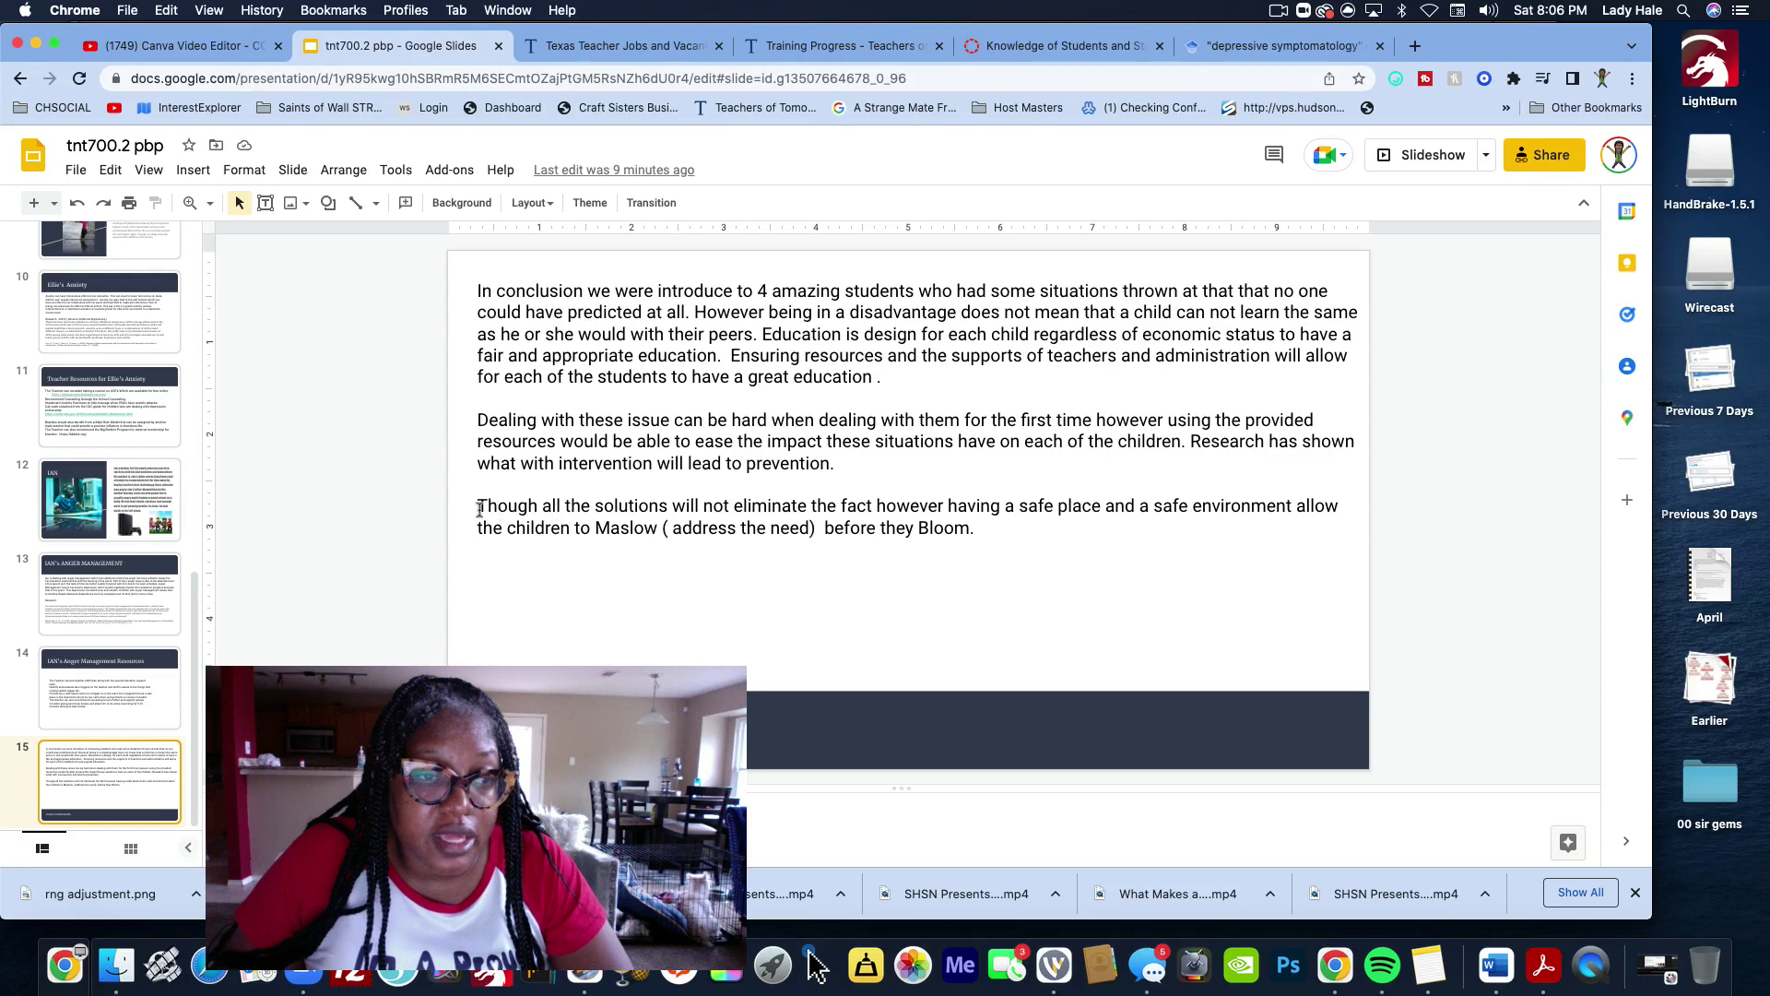
drag(479, 508, 1088, 519)
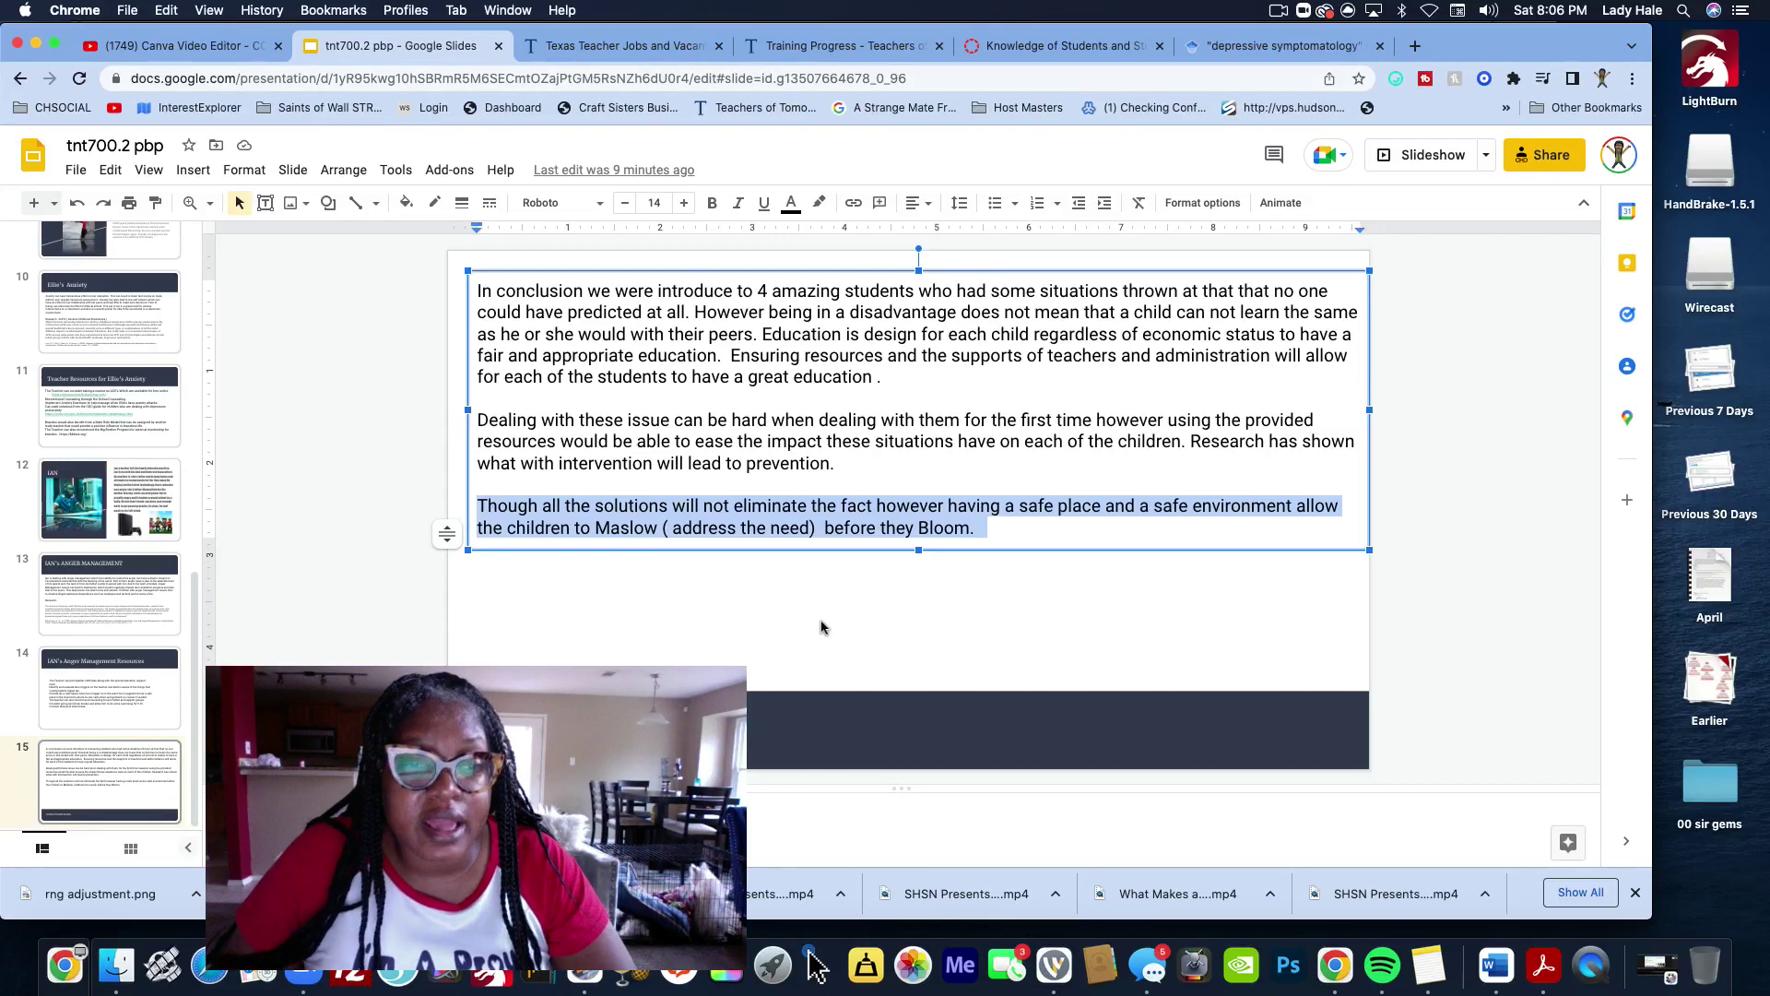
click(667, 516)
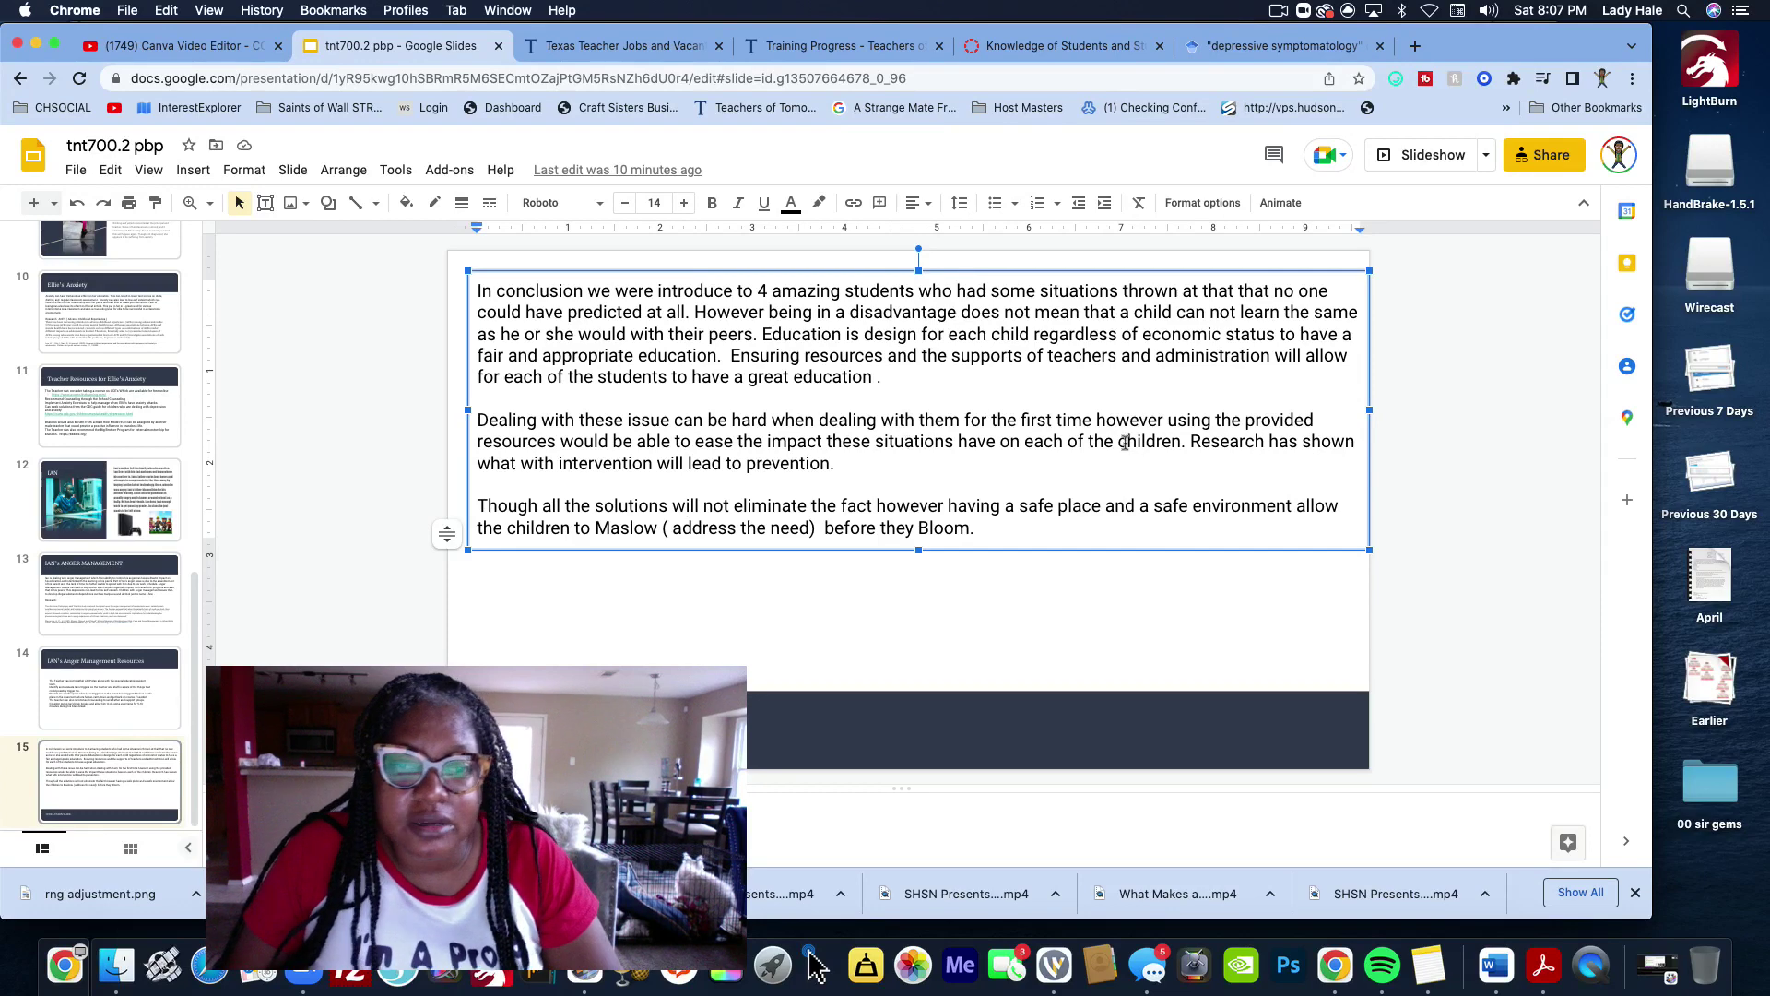
Narrow the conclusion text box slightly so its paragraphs rewrap, then place the cursor in the text
mouse_move(1369, 409)
mouse_down()
mouse_move(1308, 407)
mouse_move(1340, 410)
mouse_up()
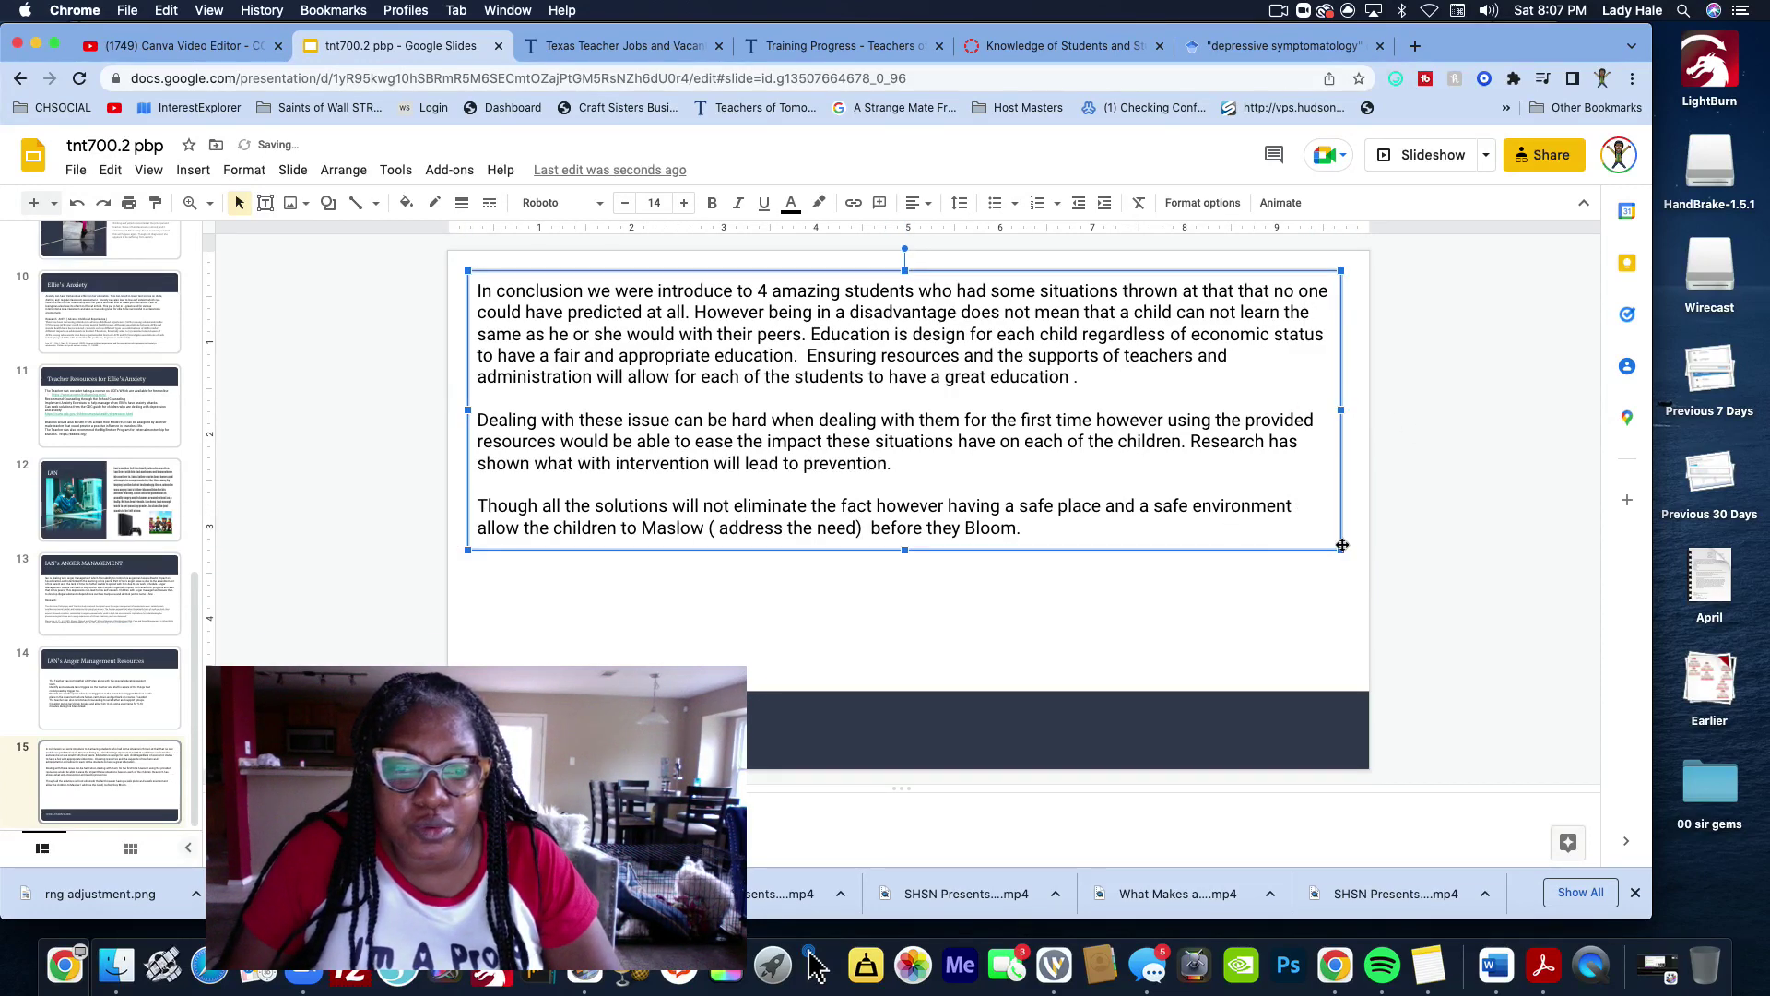
mouse_move(905, 550)
mouse_down()
mouse_move(905, 573)
mouse_move(904, 553)
mouse_up()
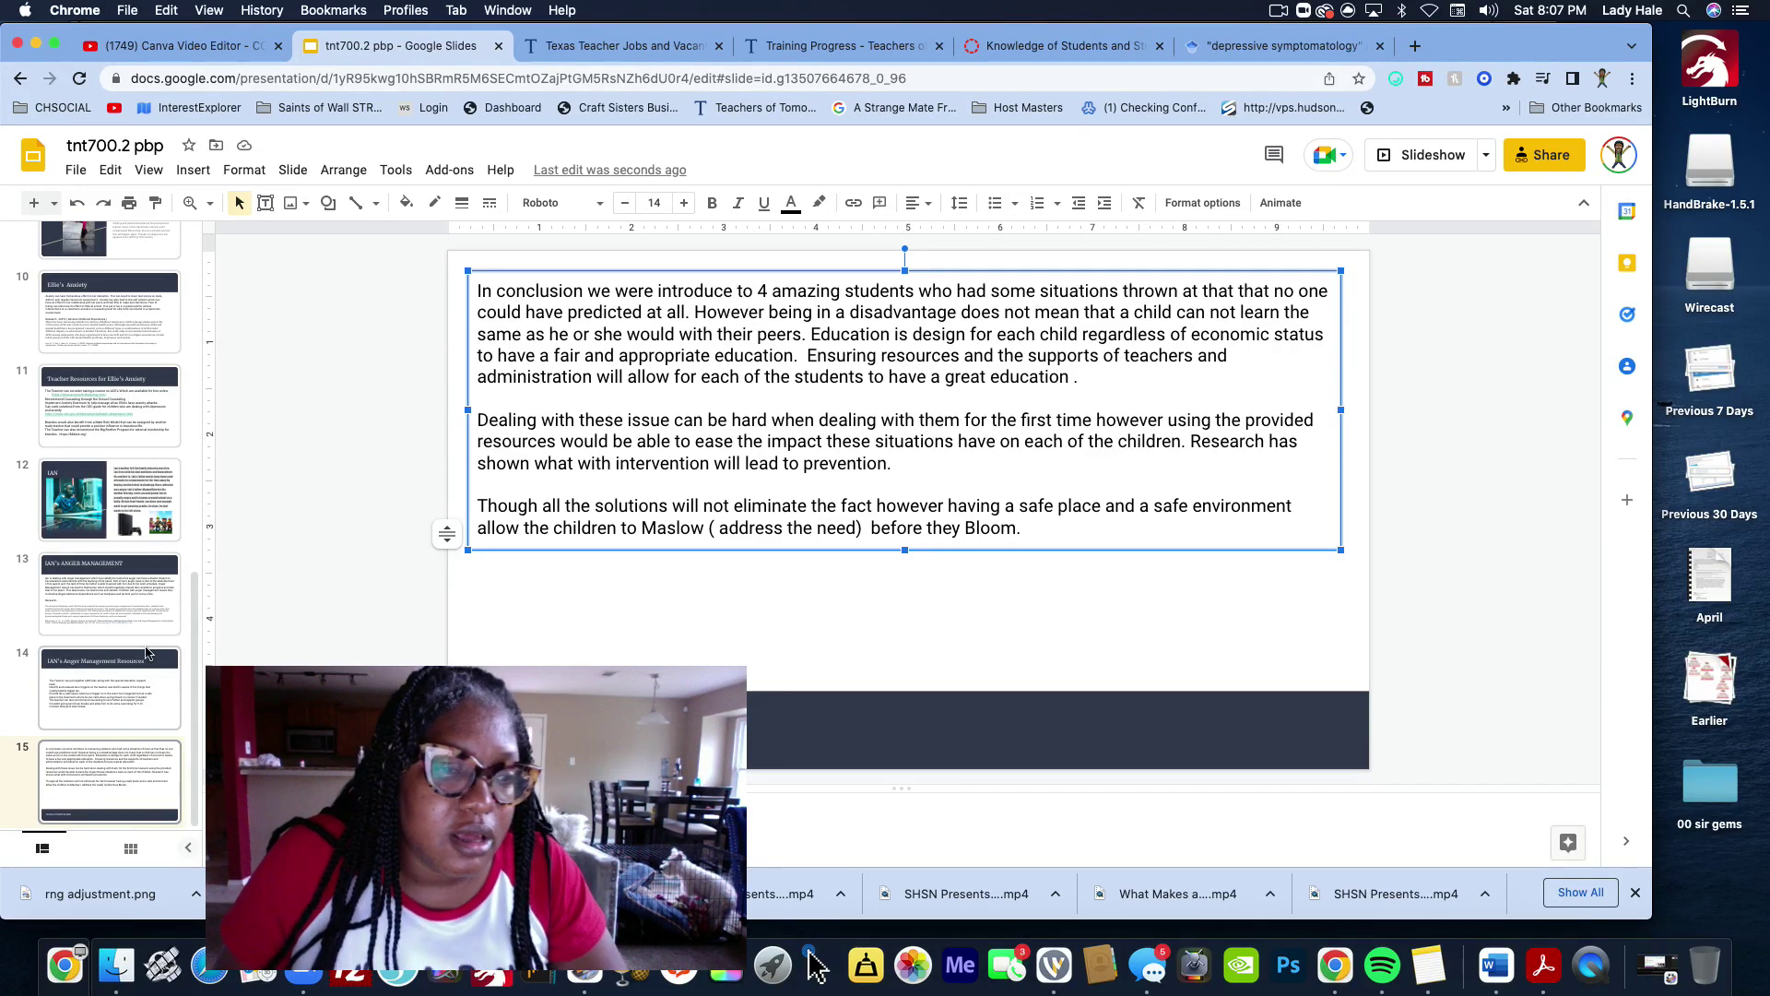
click(621, 599)
click(715, 375)
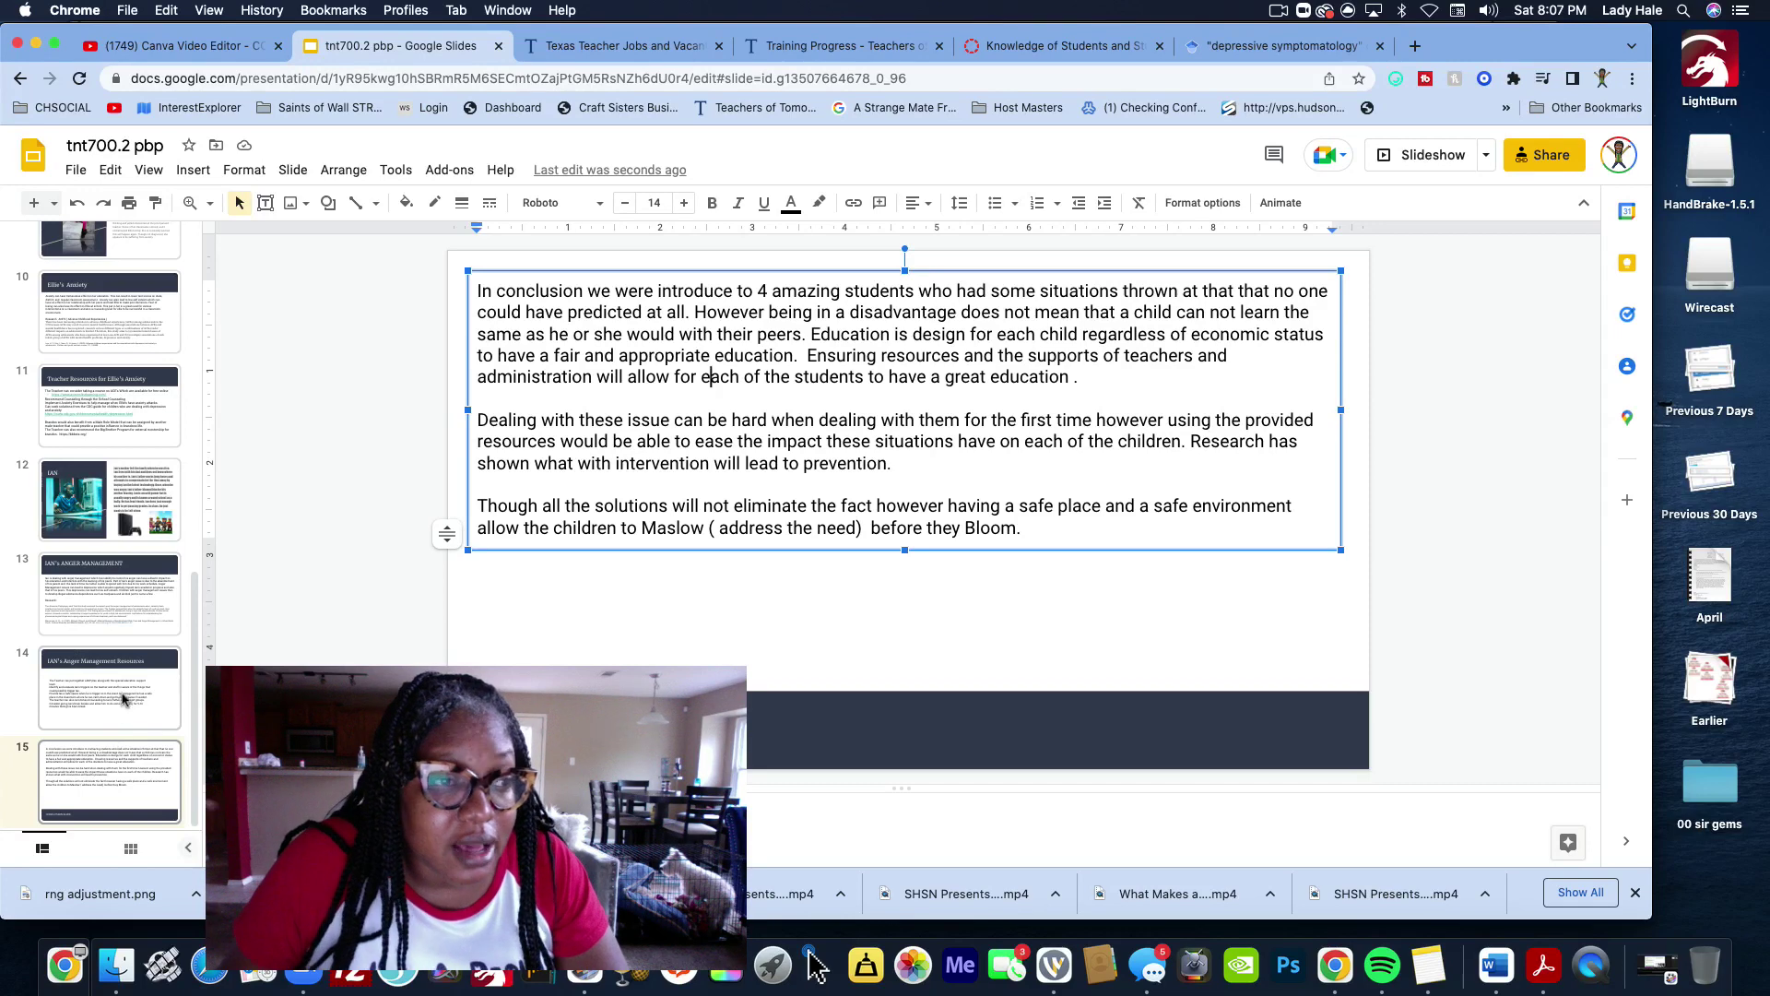
scroll(132, 687, up, 10)
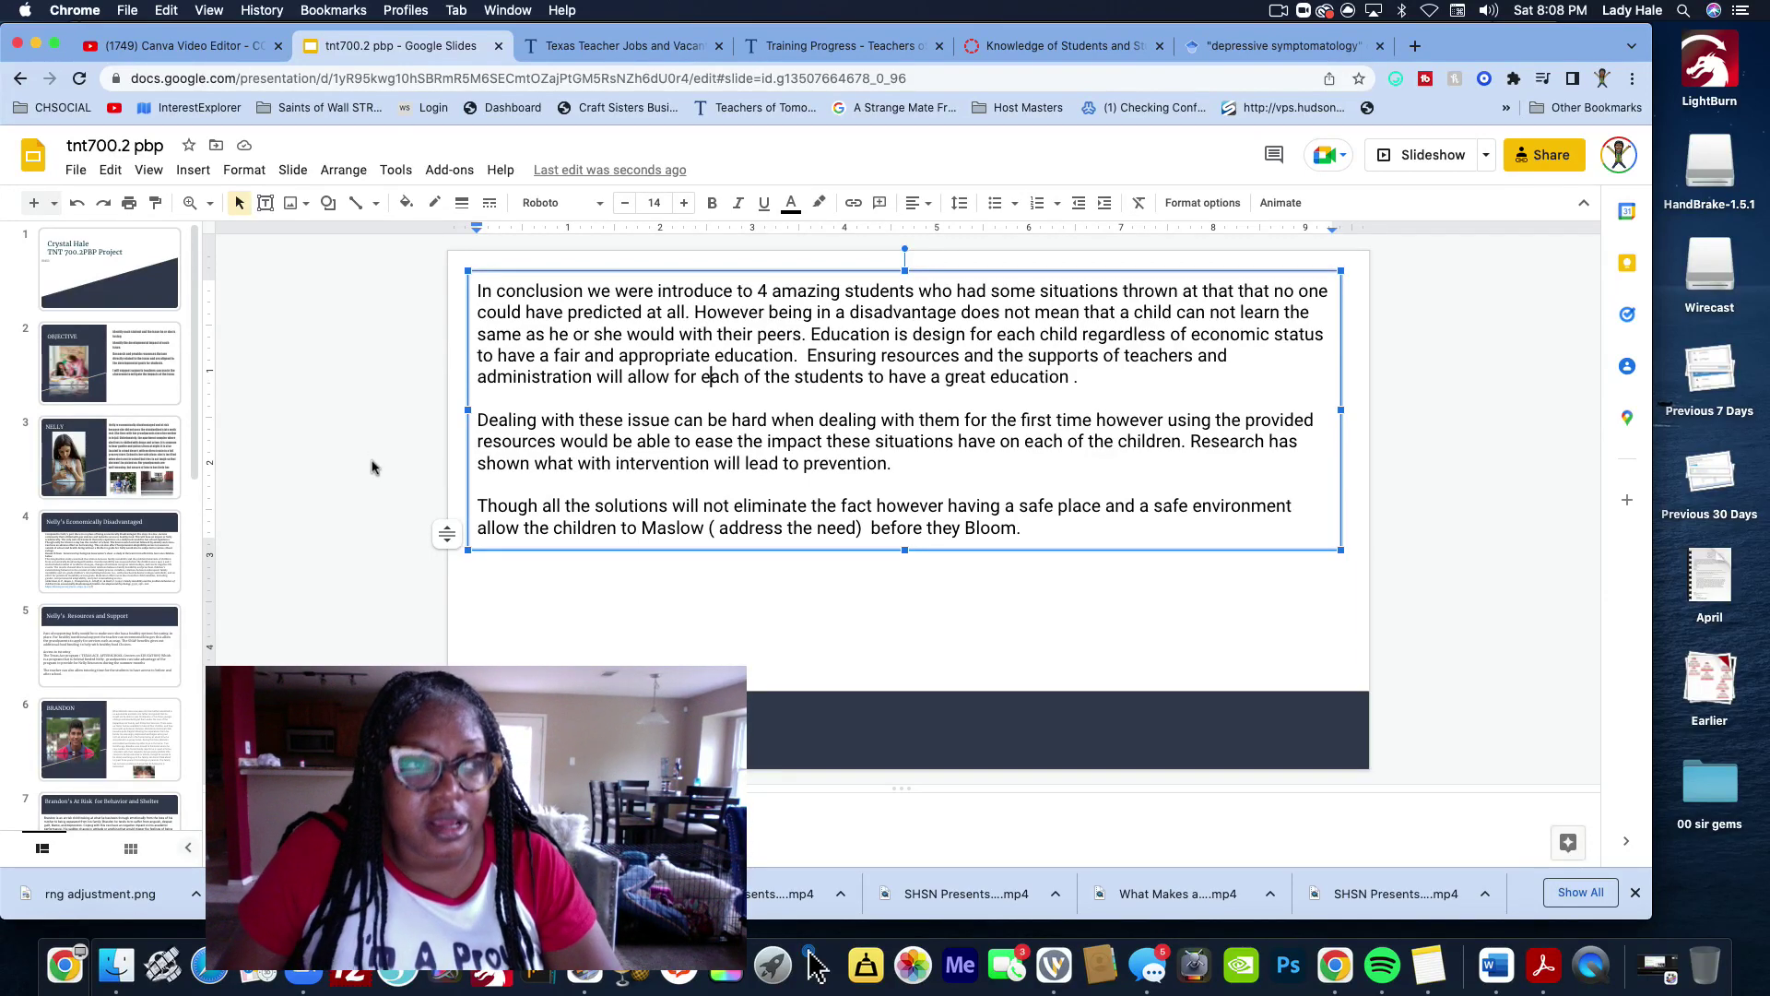
Look at the File menu's Make a copy option without using it, then bring Wirecast to the front
click(76, 170)
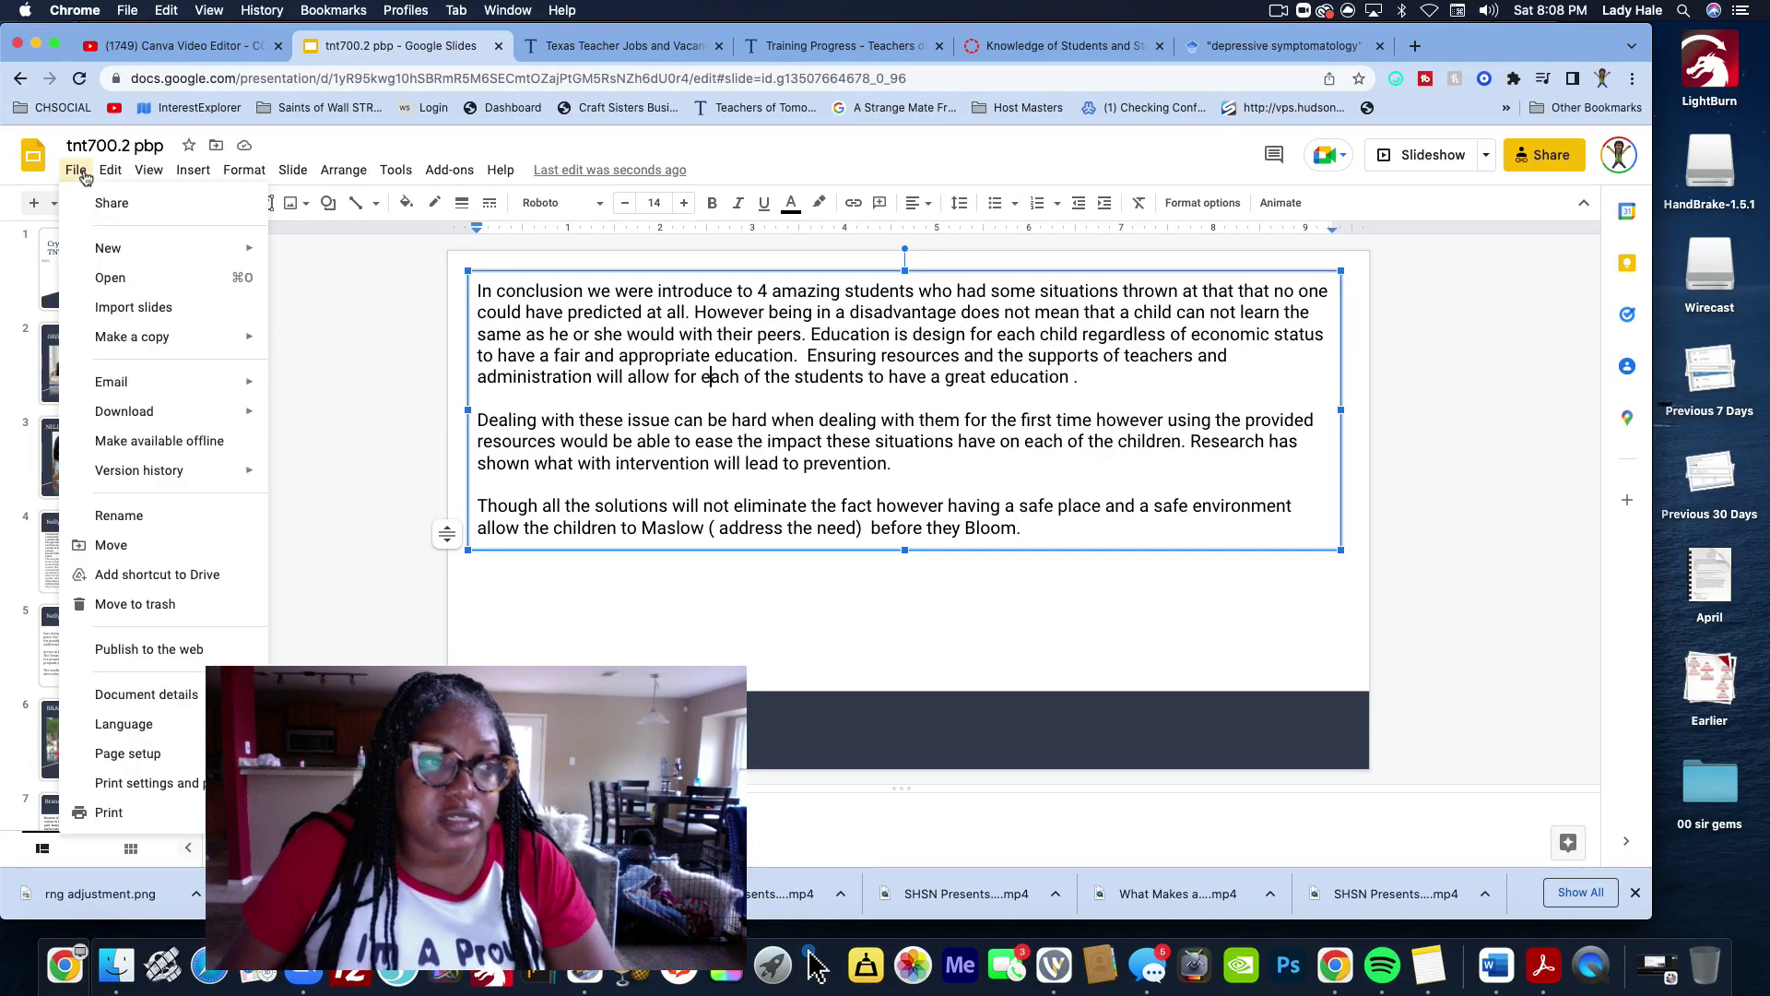
mouse_move(156, 343)
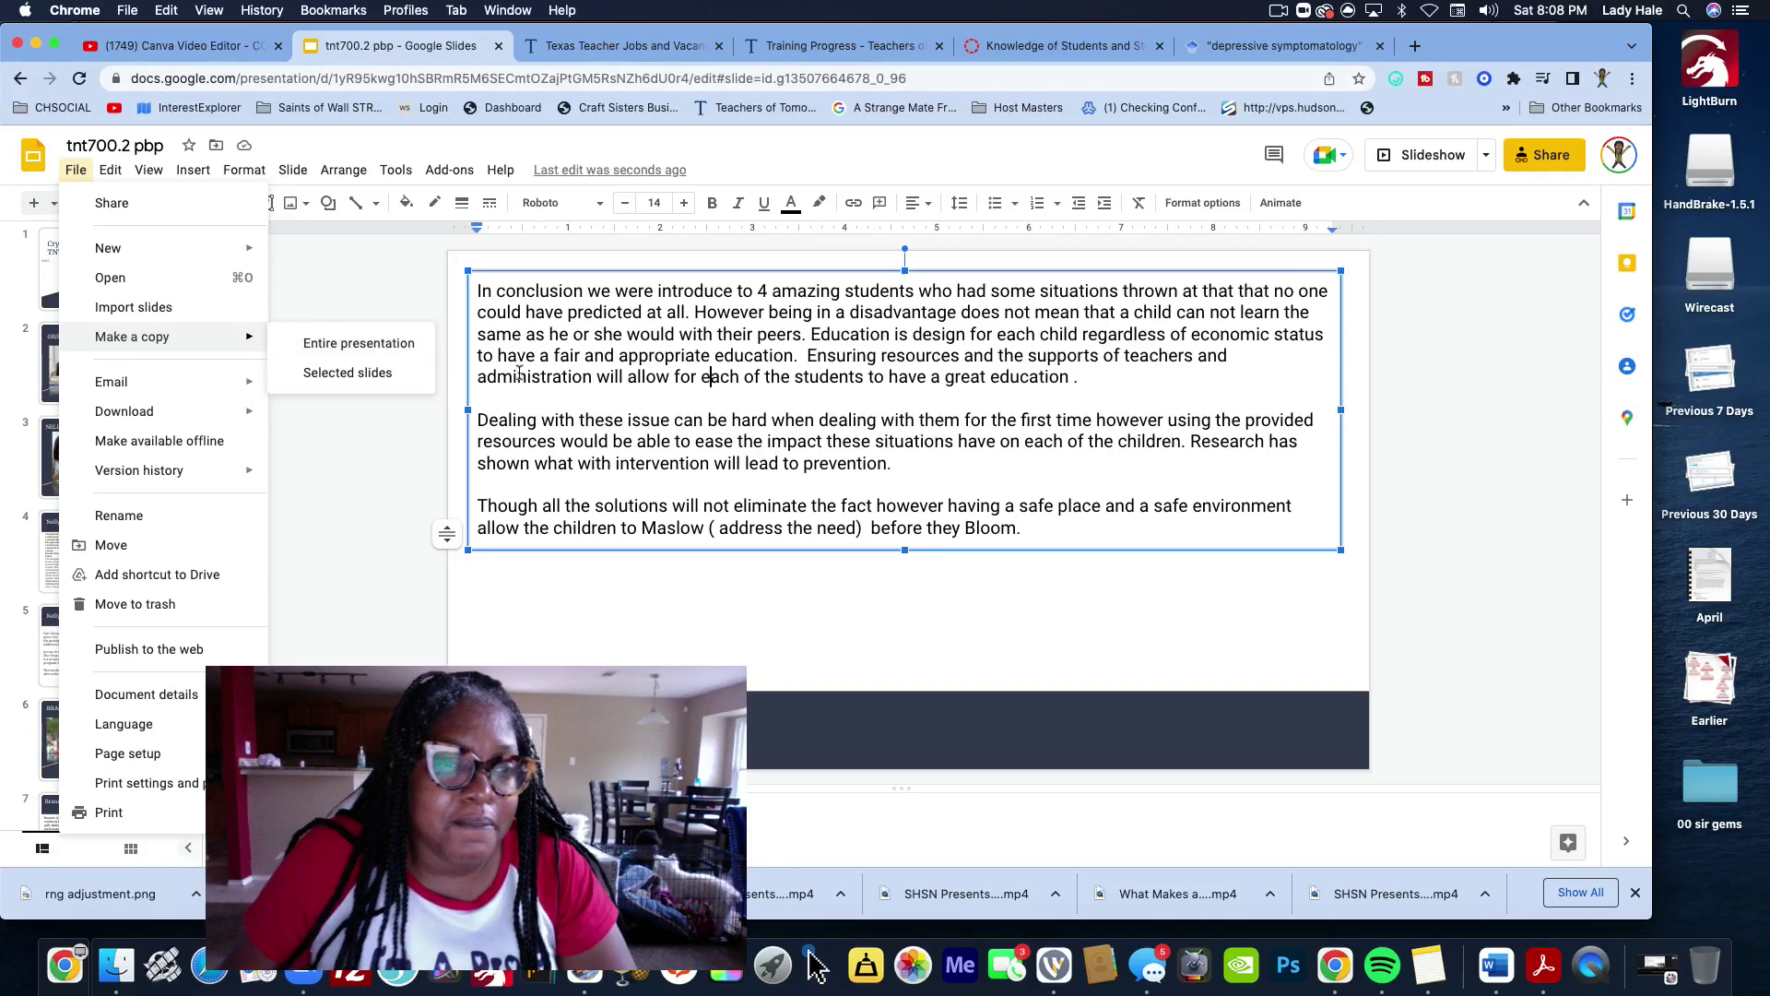
click(394, 287)
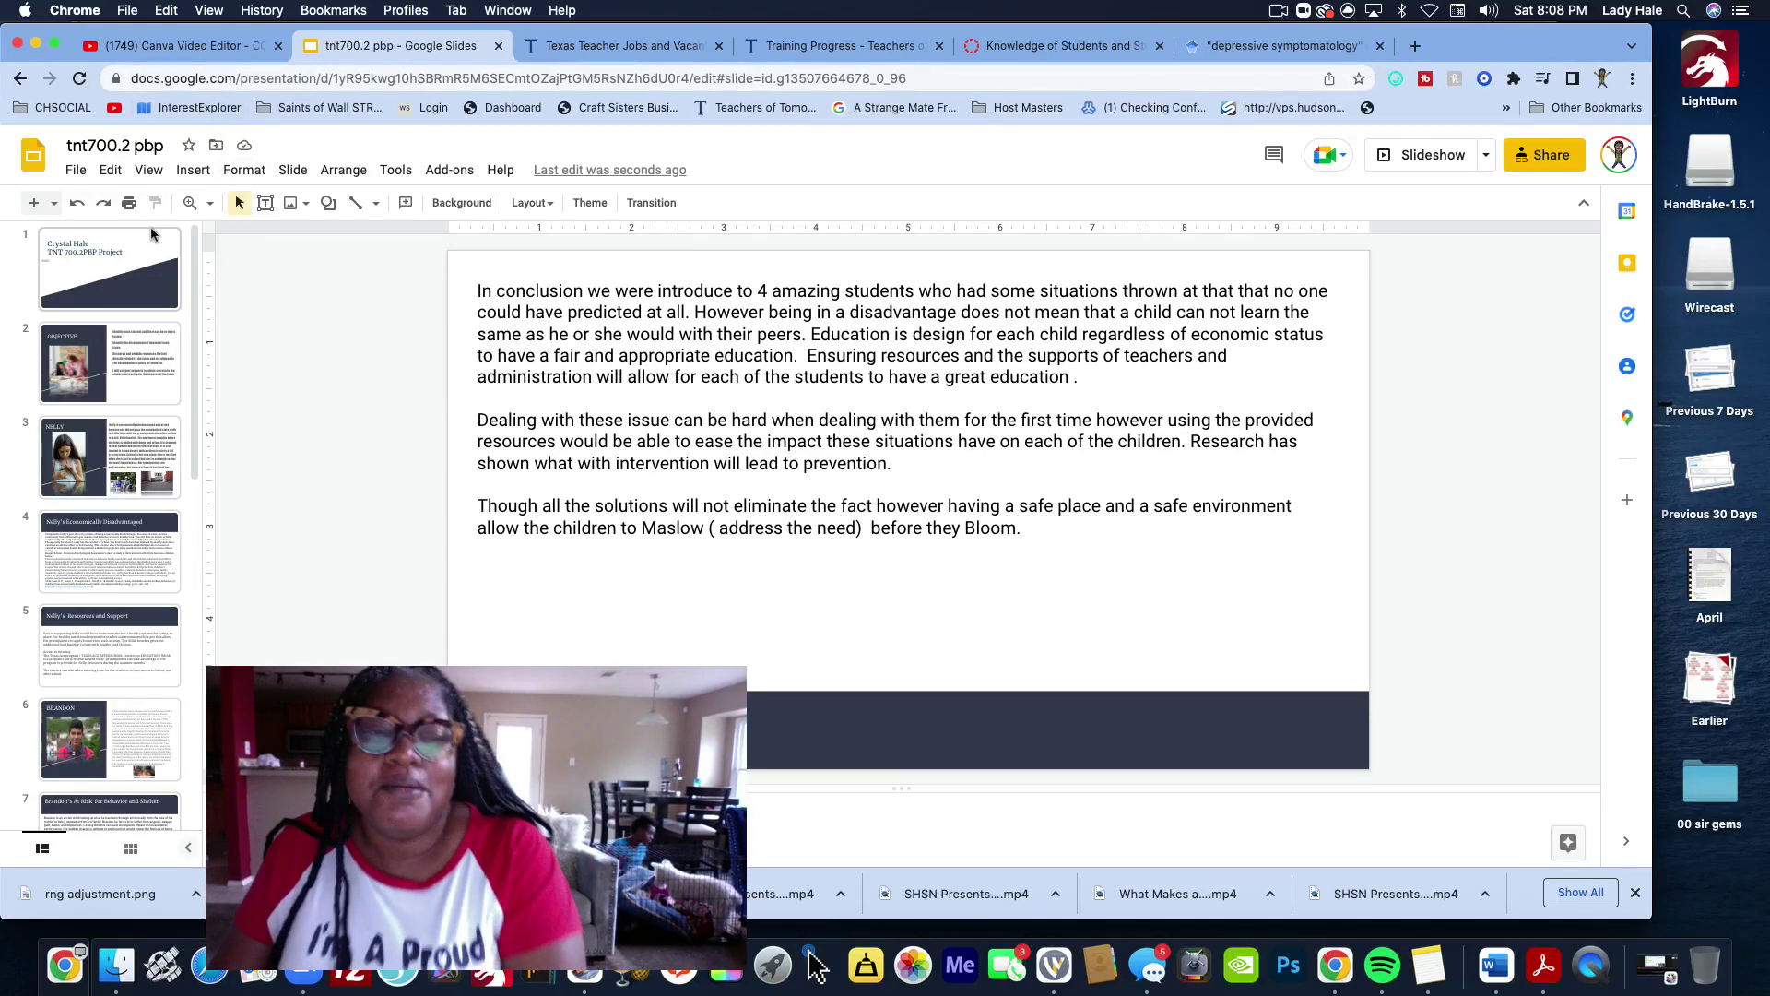
click(1042, 964)
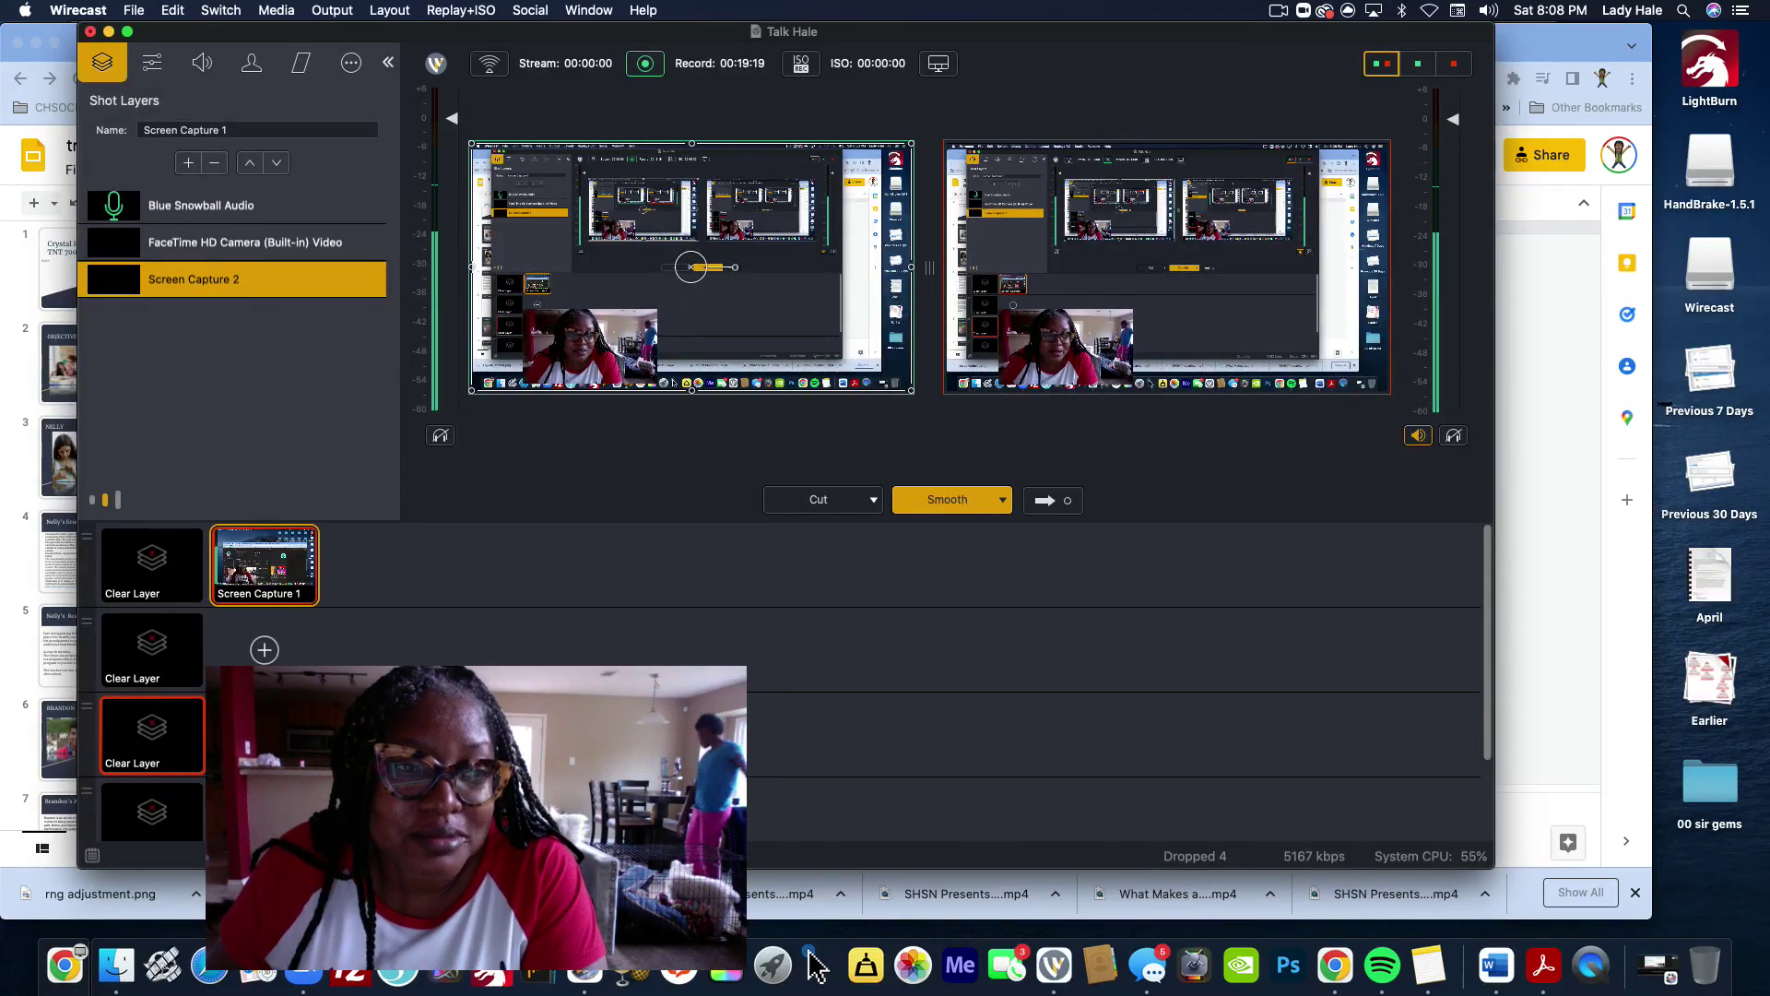